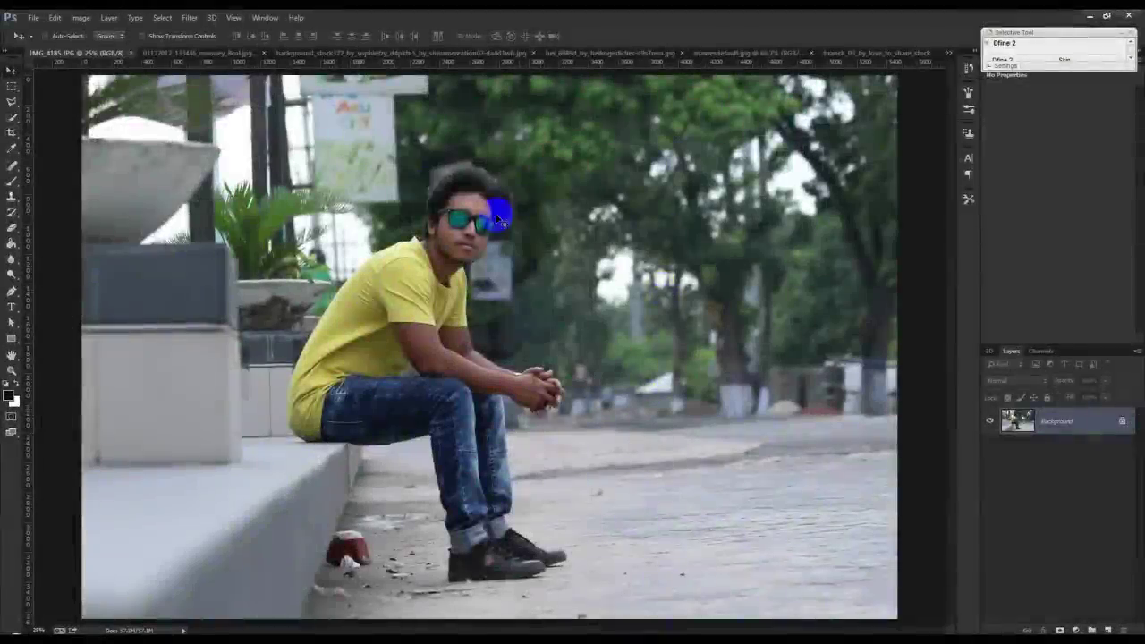
Brighten the street photo's dark shadows with Shadows/Highlights, then bring up the Camera Raw Filter
left_click(189, 18)
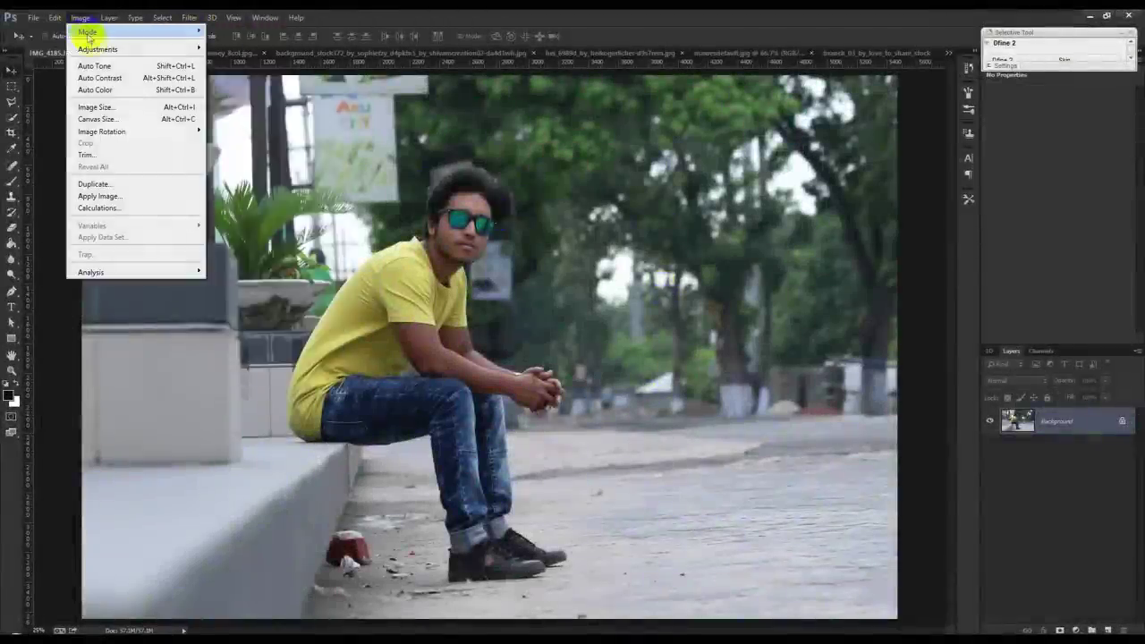
mouse_move(97, 49)
left_click(290, 256)
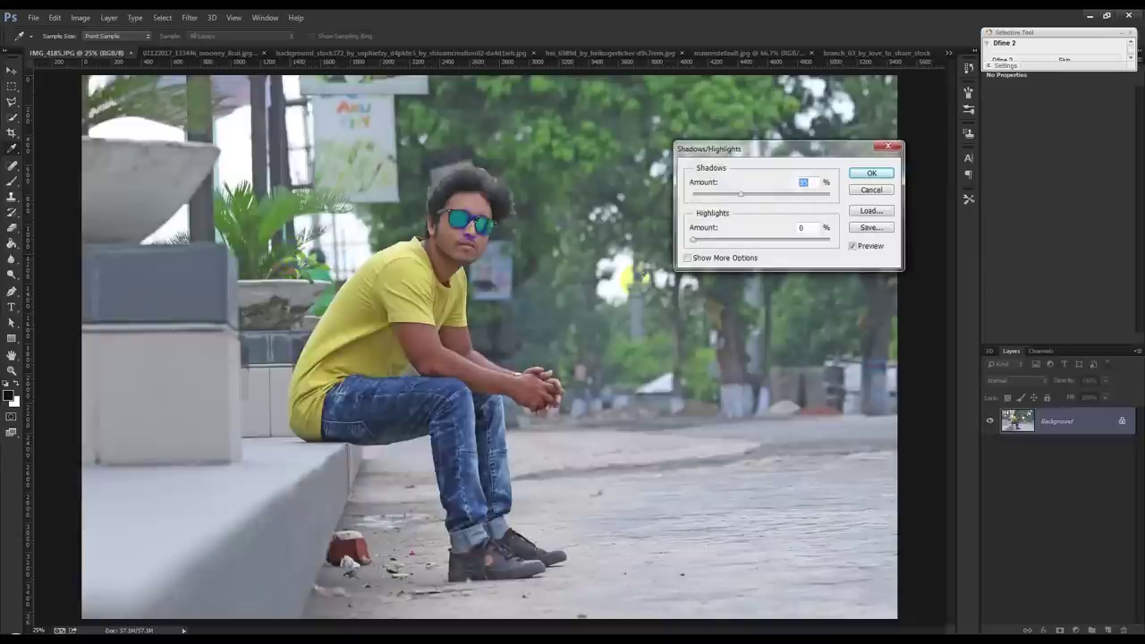
left_click(865, 178)
left_click(183, 18)
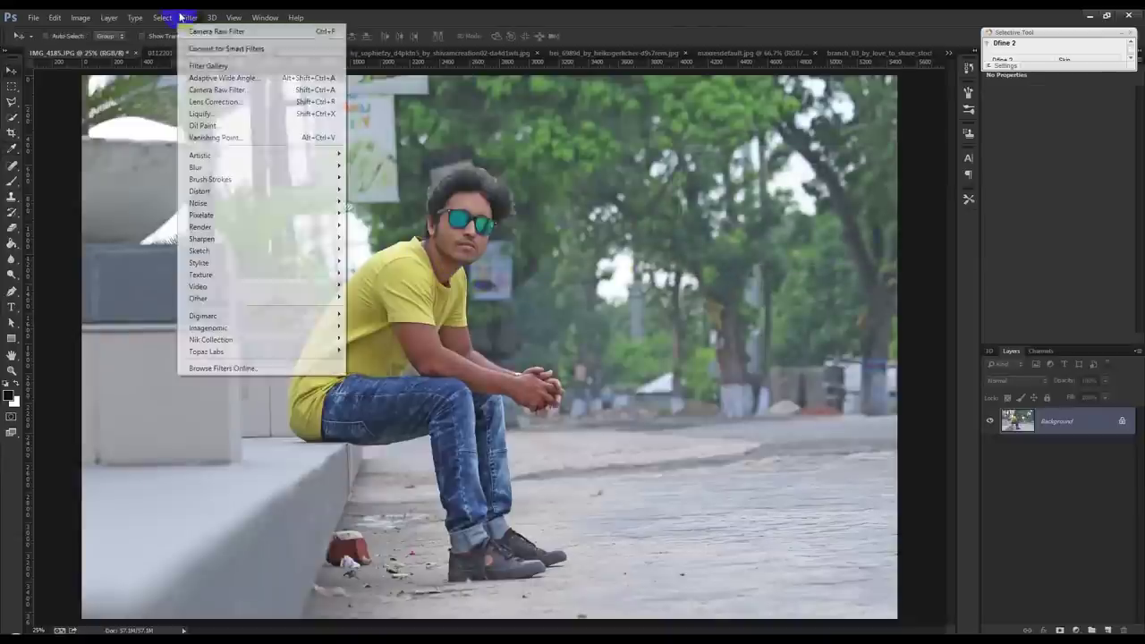
left_click(216, 90)
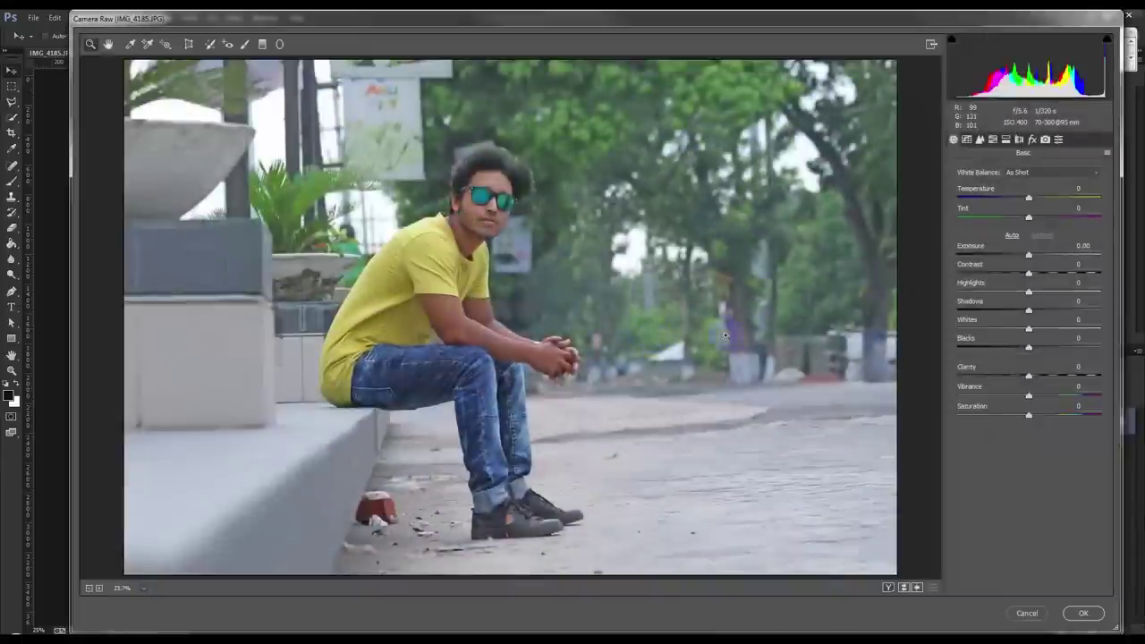
Pull Highlights fully down, lift Shadows to +55, and brighten the Oranges luminance
left_click(939, 329)
left_click_drag(1028, 293, 948, 297)
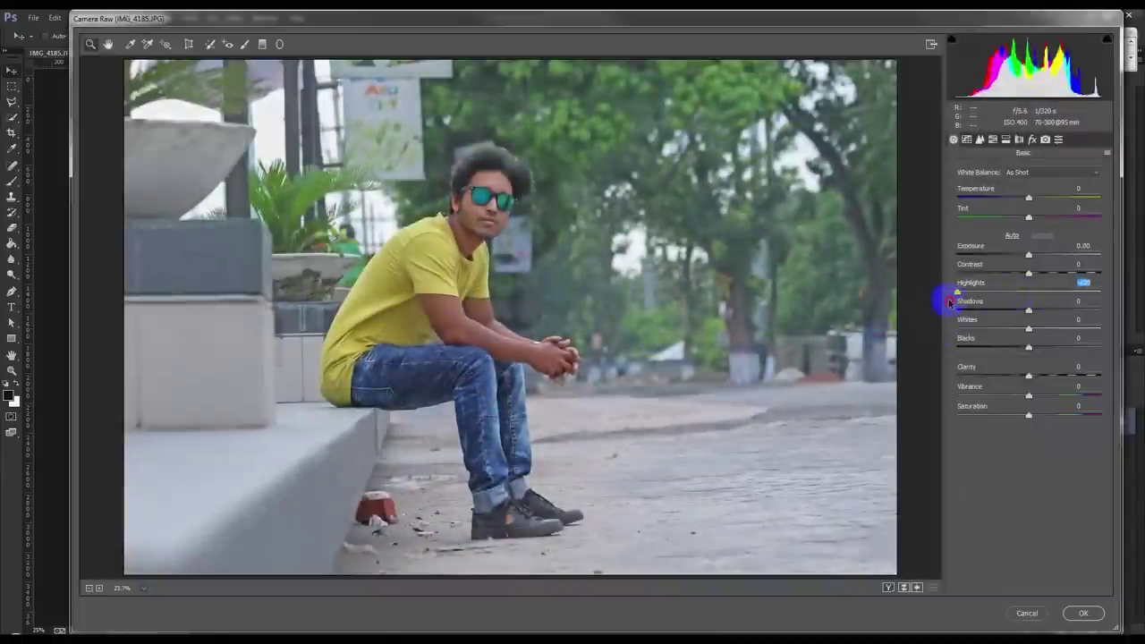
left_click_drag(1028, 311, 1073, 313)
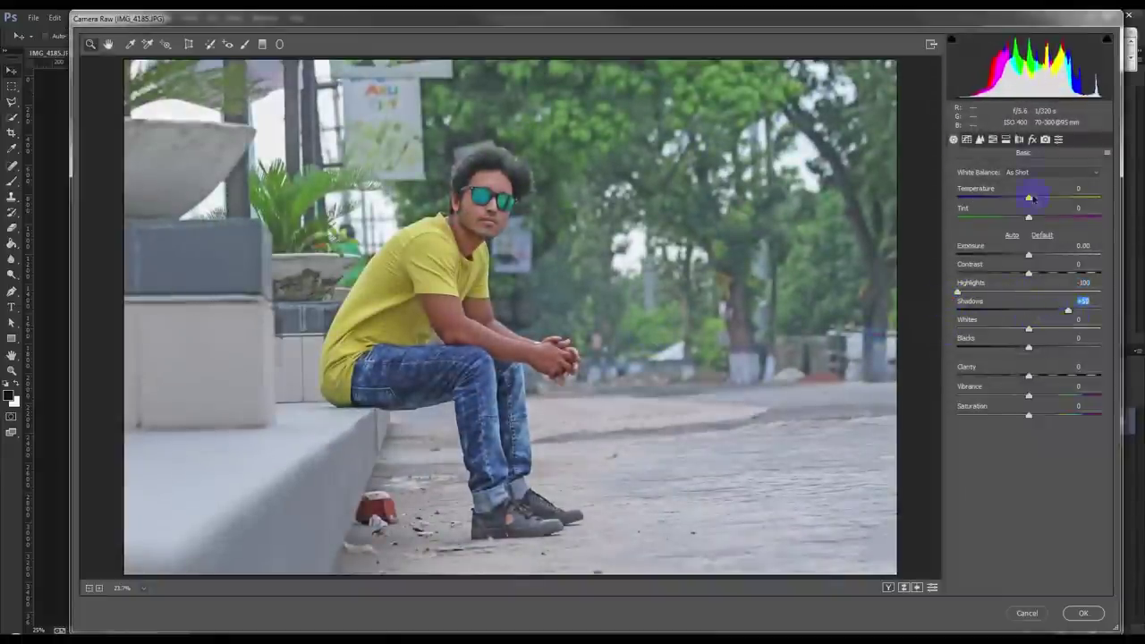
left_click(992, 140)
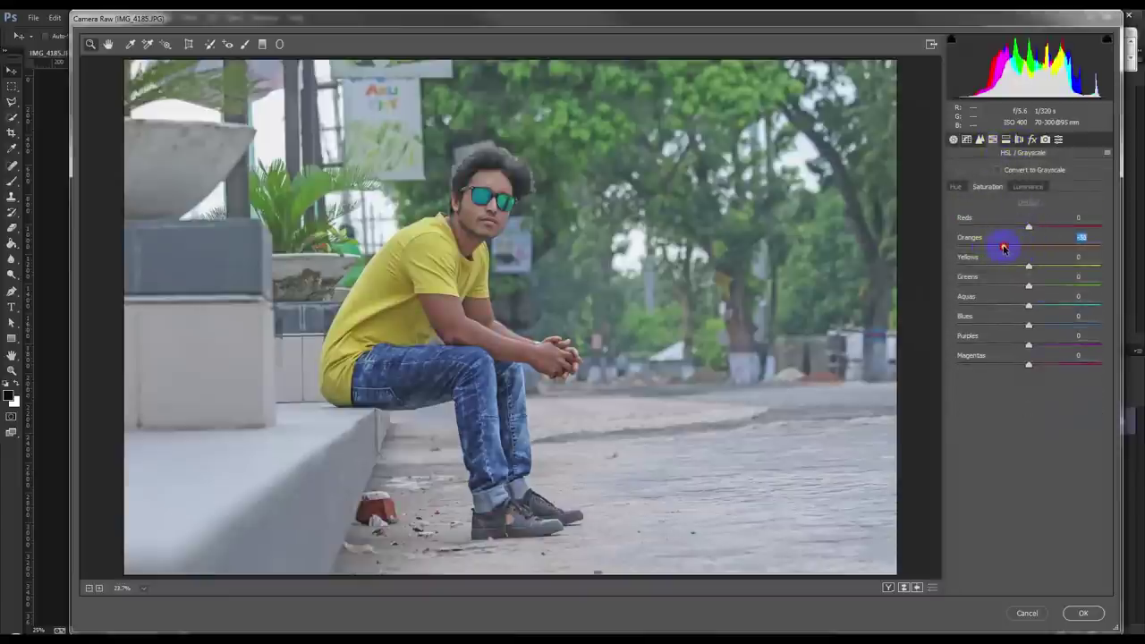
left_click(1024, 188)
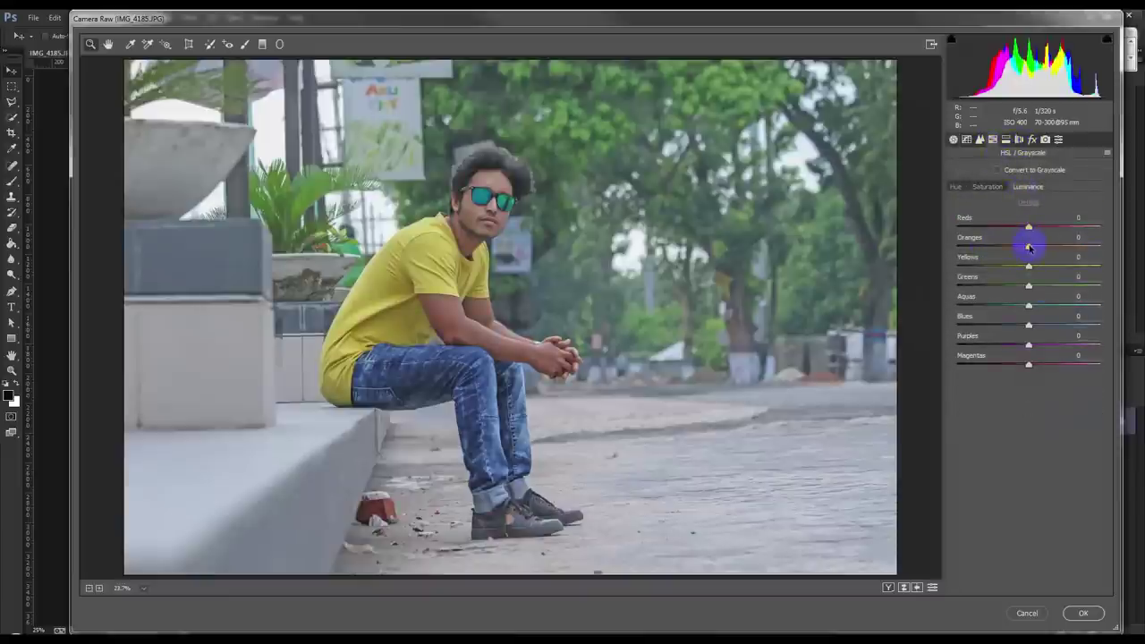
left_click_drag(1028, 248, 1070, 250)
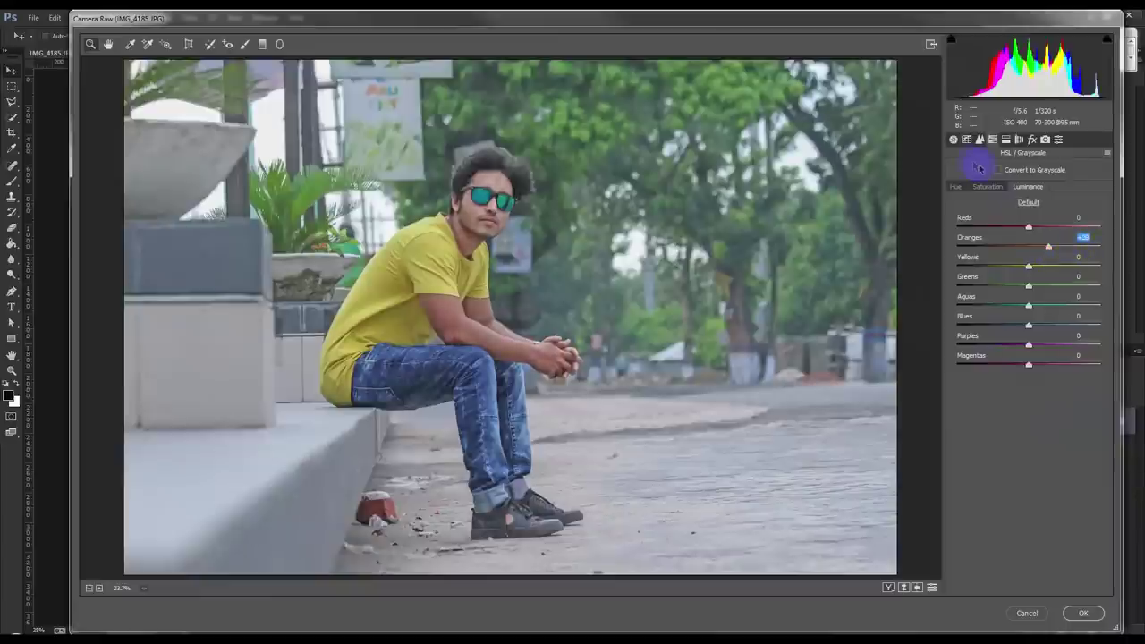
Add clarity and contrast, deepen the blacks, cool the temperature, and adjust the whites
left_click(953, 140)
mouse_move(1029, 376)
left_mouse_down()
mouse_move(1067, 376)
mouse_move(1036, 375)
left_mouse_up()
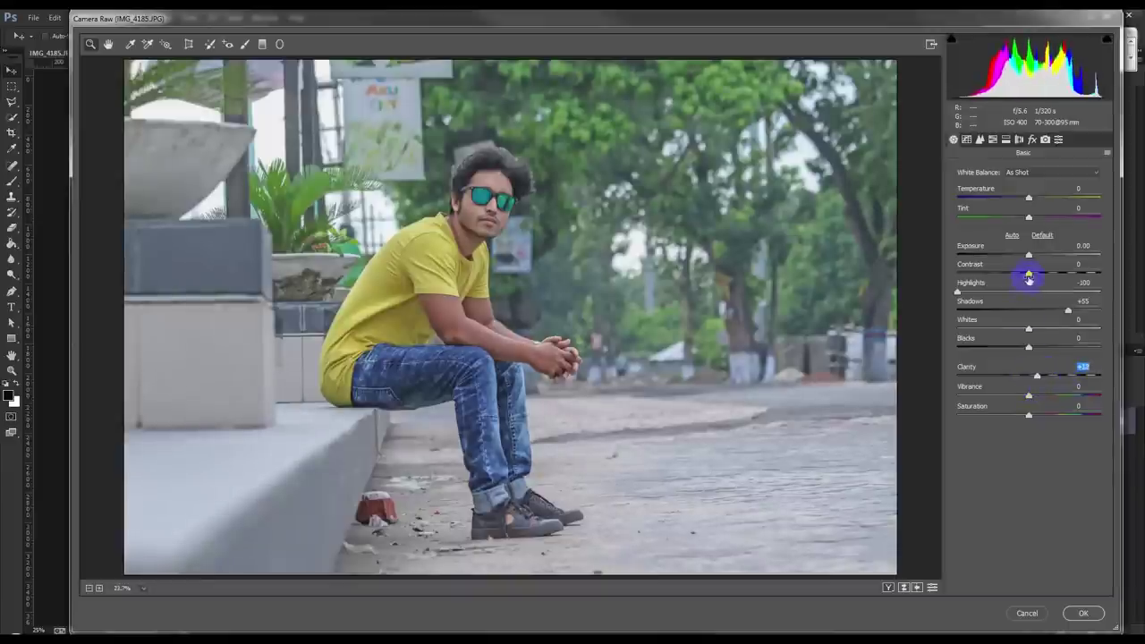
mouse_move(1028, 275)
left_mouse_down()
mouse_move(1052, 274)
mouse_move(1043, 276)
left_mouse_up()
mouse_move(1029, 347)
left_mouse_down()
mouse_move(1049, 346)
mouse_move(996, 348)
mouse_move(1031, 331)
left_mouse_up()
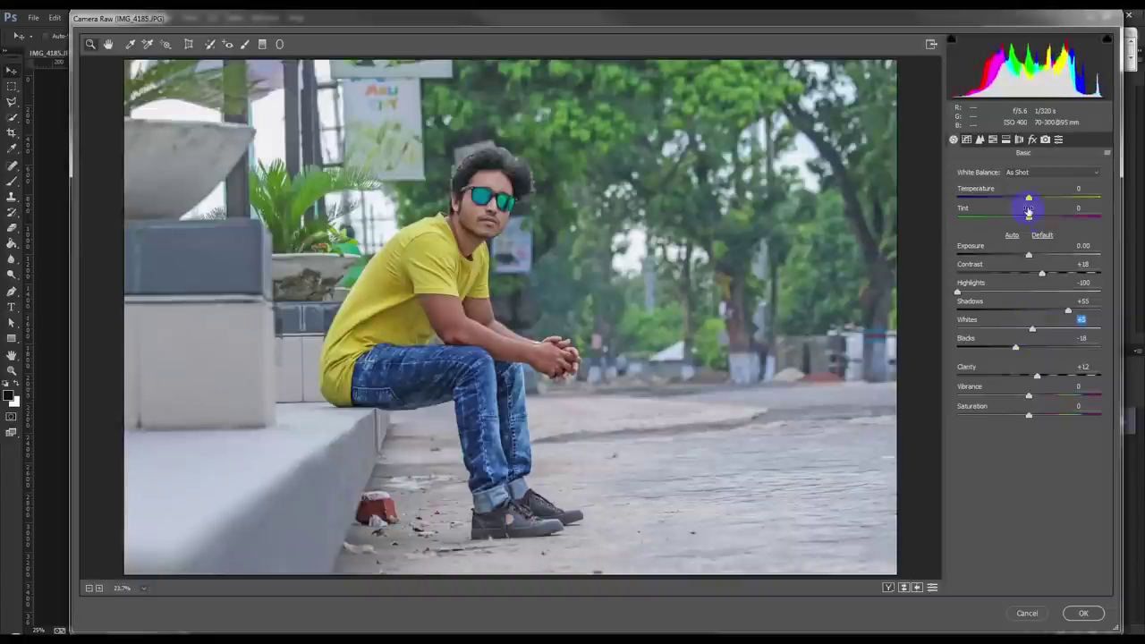
left_click_drag(1028, 200, 1020, 198)
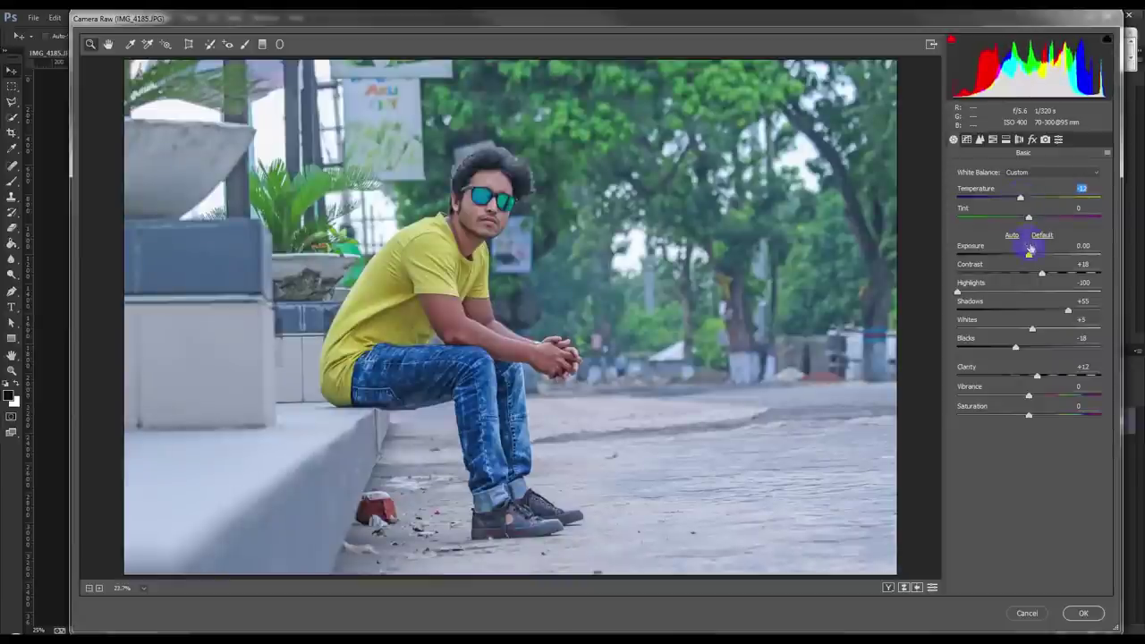
mouse_move(1035, 329)
left_mouse_down()
mouse_move(1009, 329)
mouse_move(1061, 329)
mouse_move(1018, 328)
mouse_move(1047, 328)
left_mouse_up()
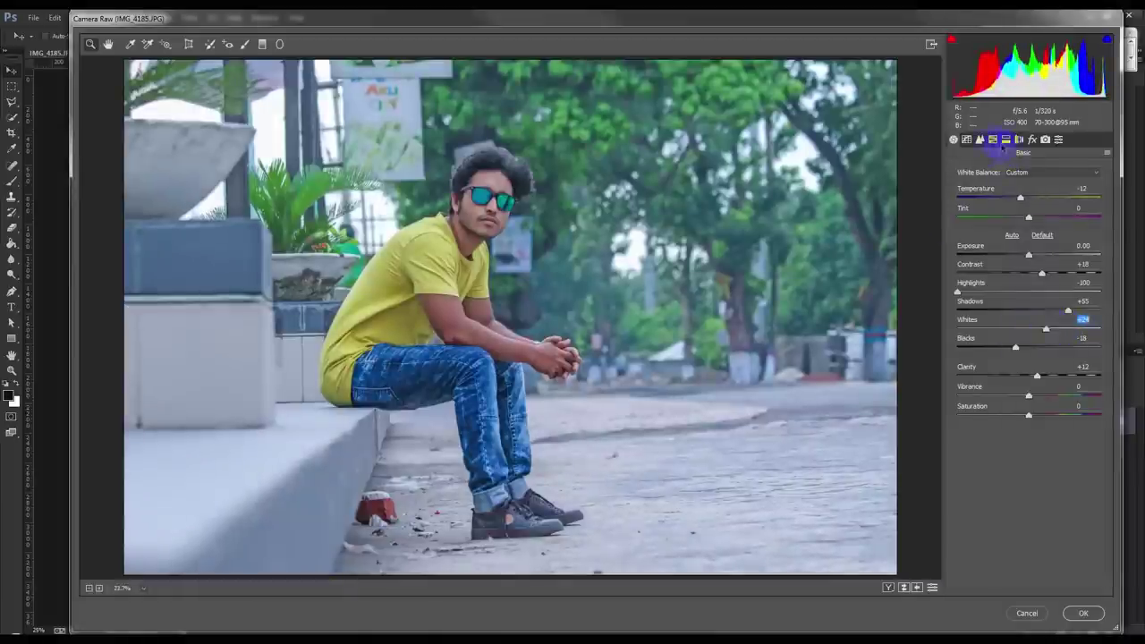
Sharpen to Amount 59 with luminance noise reduction 15, and apply the Camera Raw grade
left_click(980, 142)
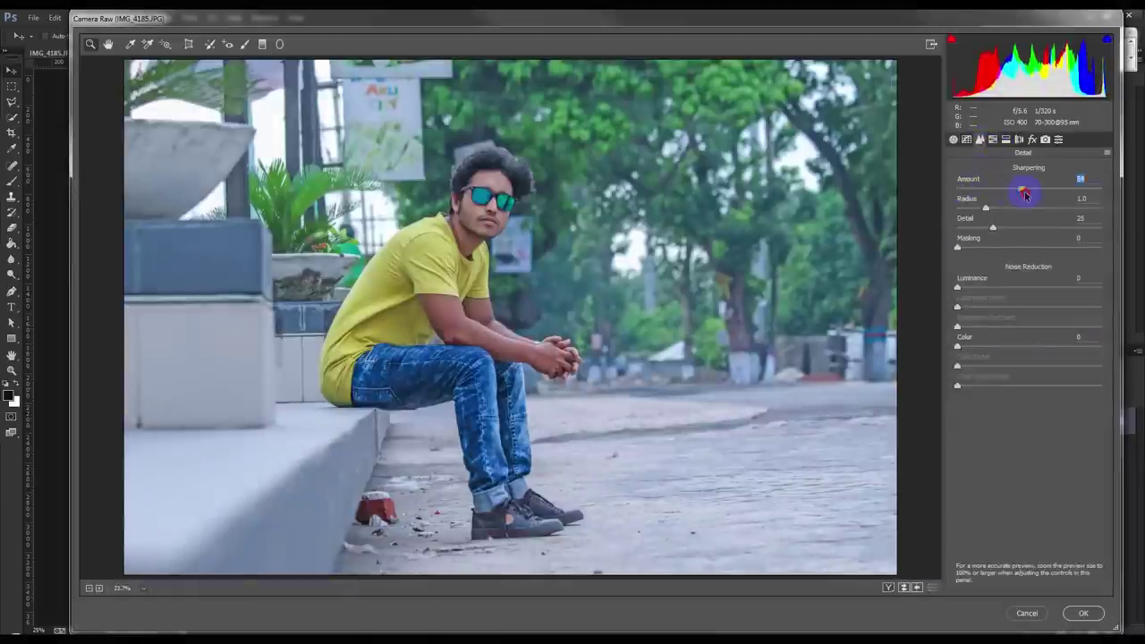
left_click_drag(957, 287, 982, 289)
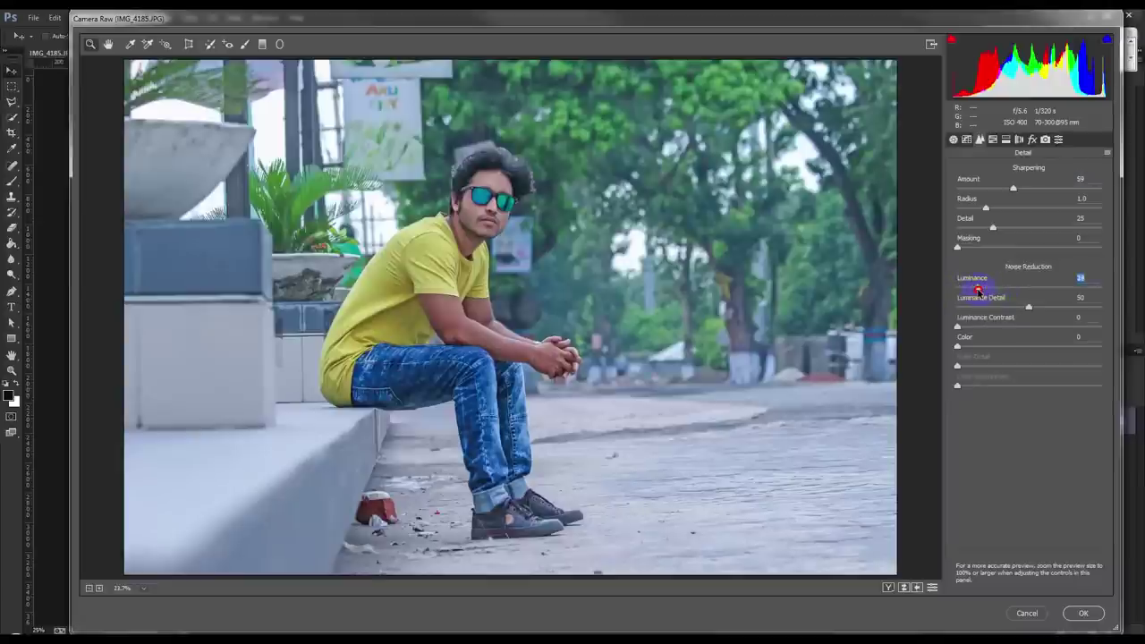
left_click(1080, 614)
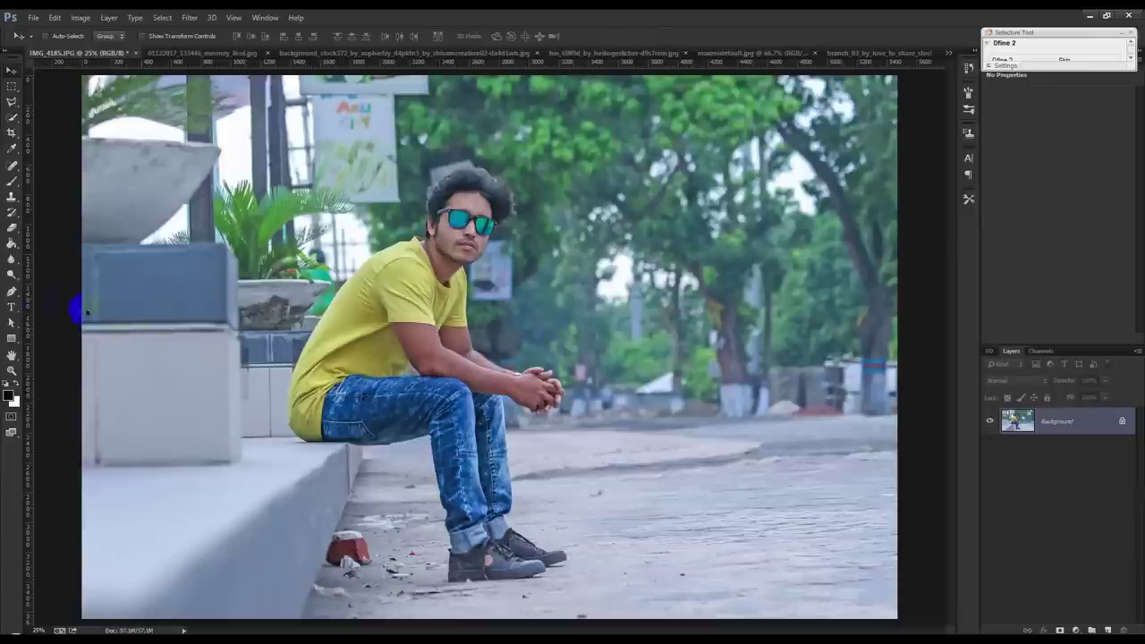
With the Pen tool in path mode, trace from the man's shoe up the hip and shirt edge
right_click(12, 294)
left_click(62, 288)
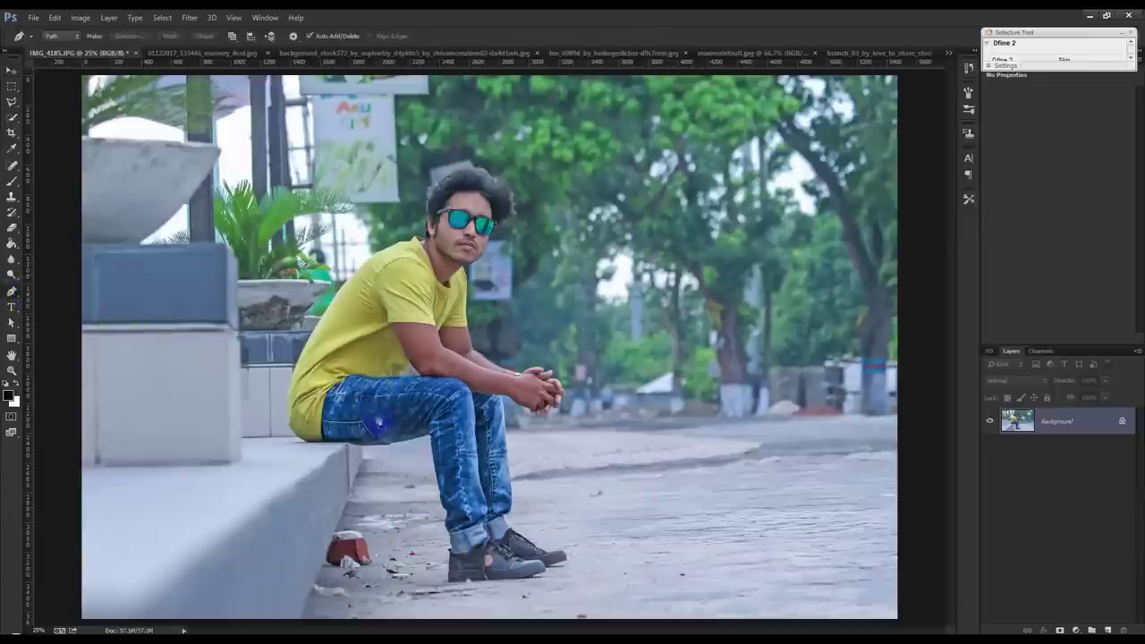
left_click(457, 575)
scroll(256, 439, "up", 1)
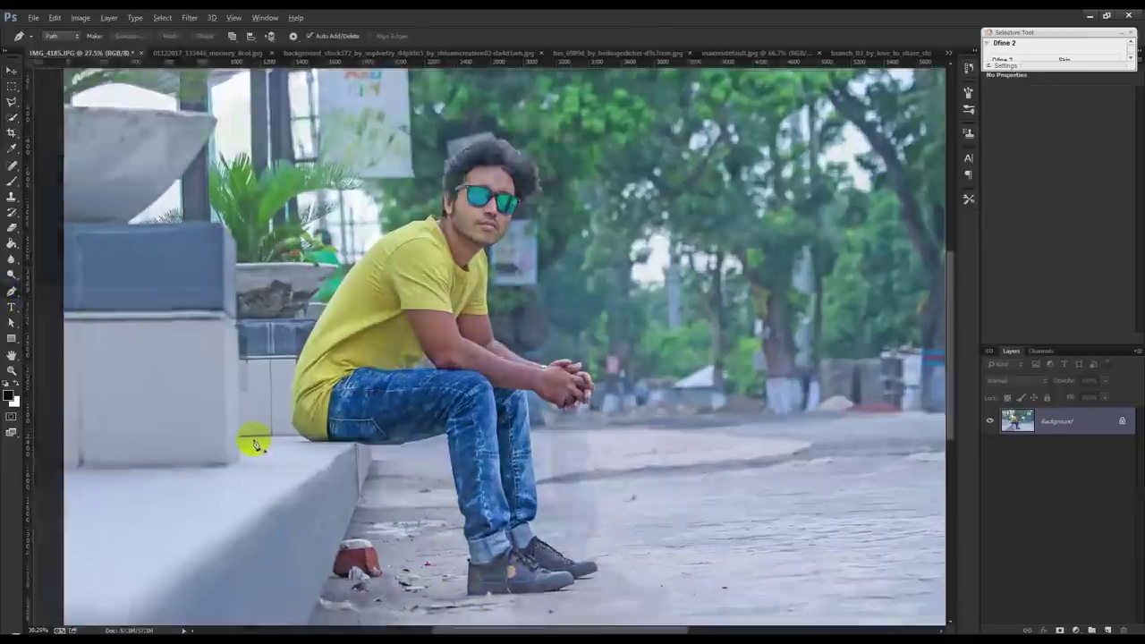
scroll(310, 417, "up", 3)
scroll(328, 421, "up", 2)
scroll(340, 412, "up", 1)
left_click(334, 397)
left_click_drag(350, 388, 350, 506)
left_click(329, 347)
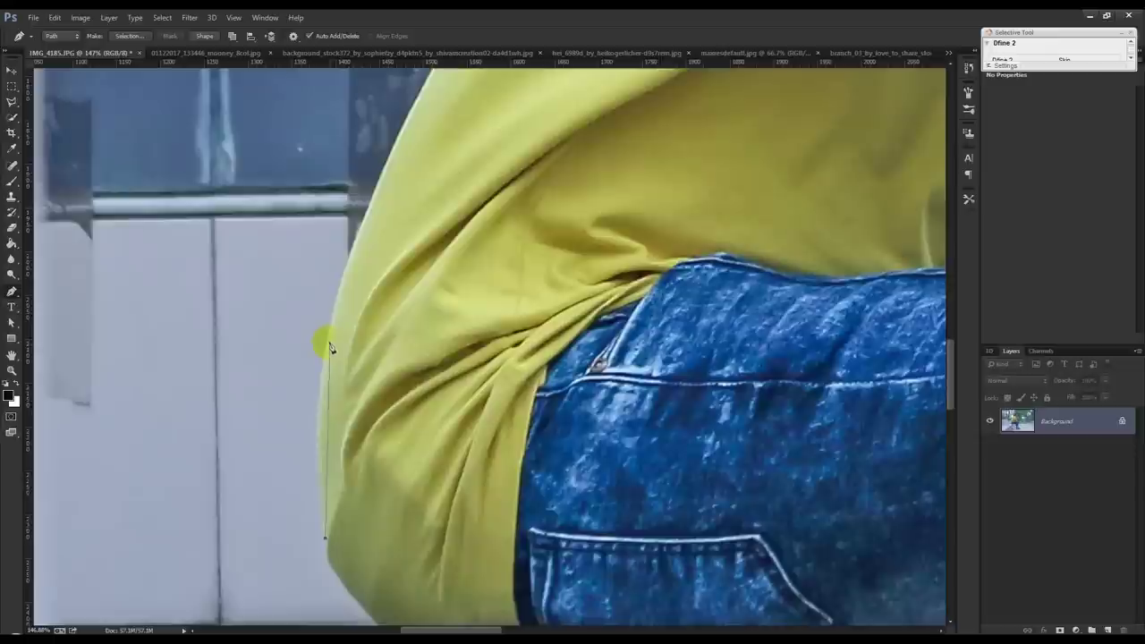
left_click_drag(330, 331, 344, 262)
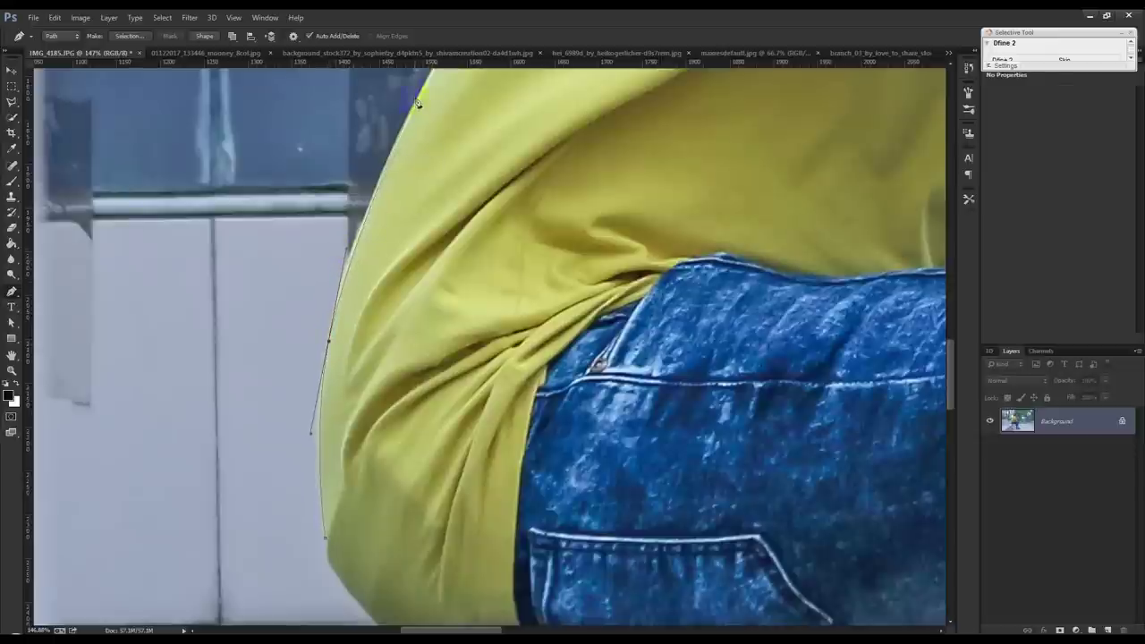
Continue the path up the shirt to the shoulder, load it as a selection, and fit the view
mouse_move(422, 98)
left_mouse_down()
mouse_move(376, 264)
mouse_move(414, 173)
left_mouse_up()
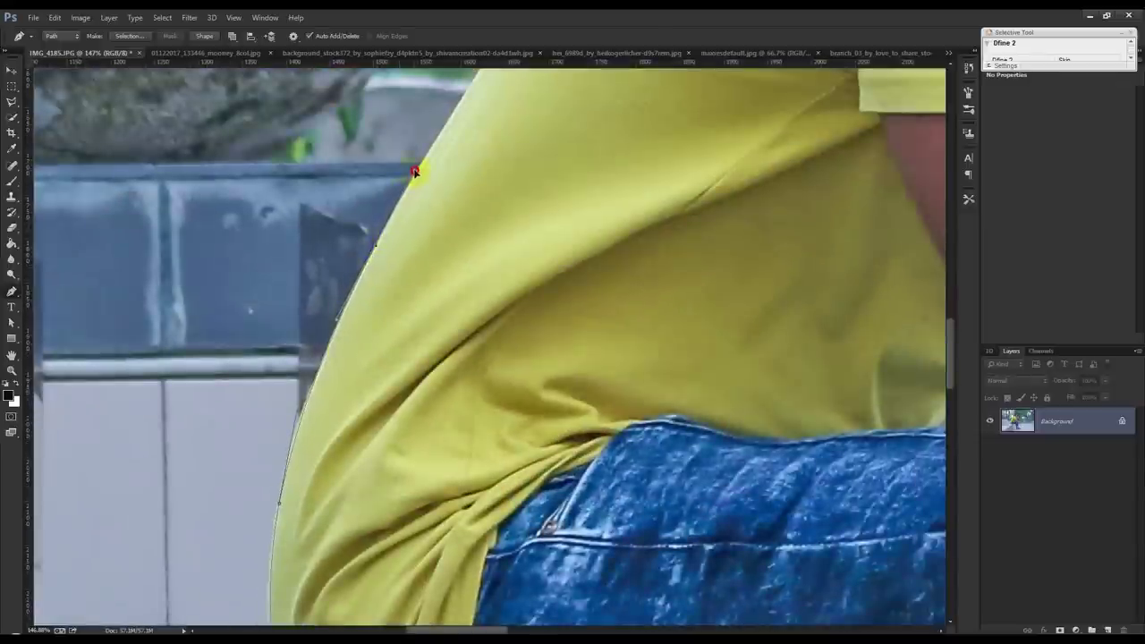
left_click_drag(472, 78, 268, 447)
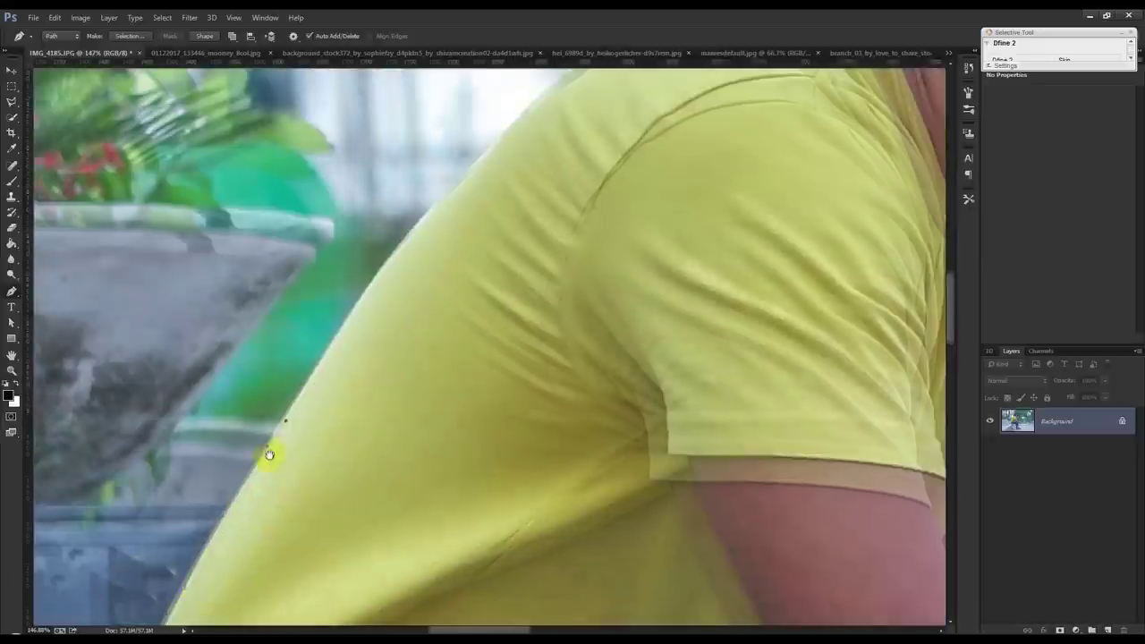
left_click(380, 283)
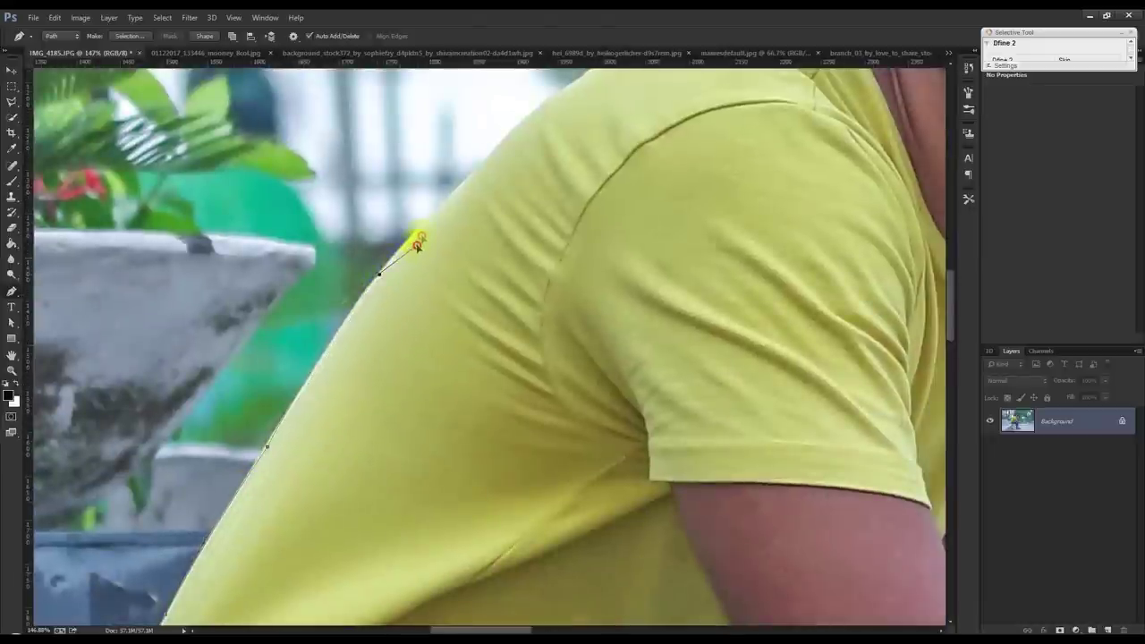
left_click(423, 223)
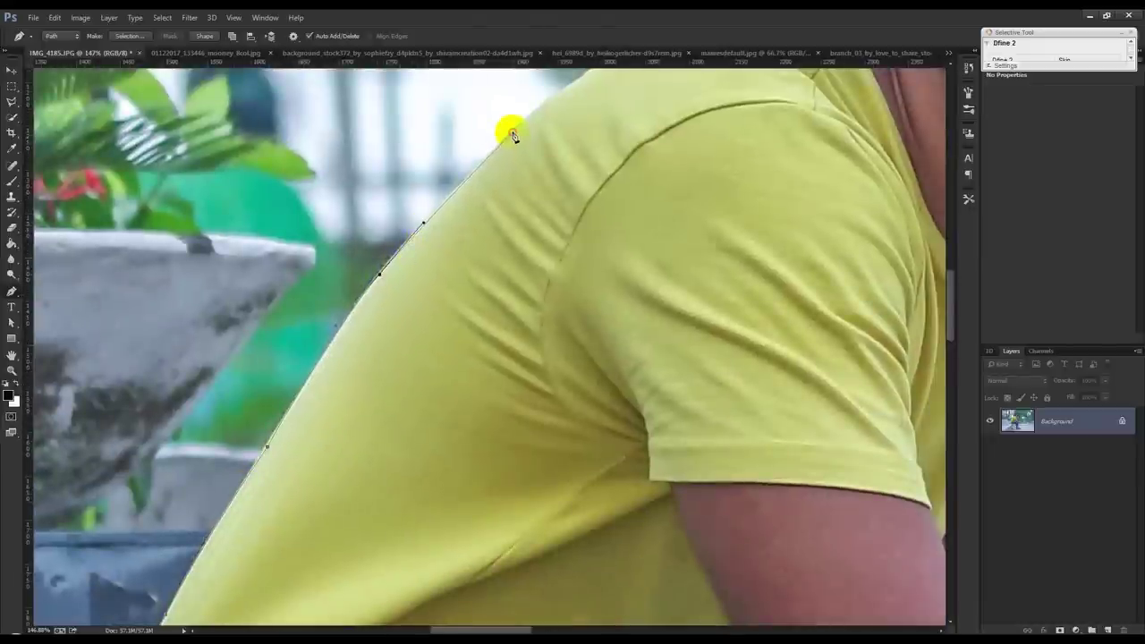
left_click_drag(519, 120, 317, 334)
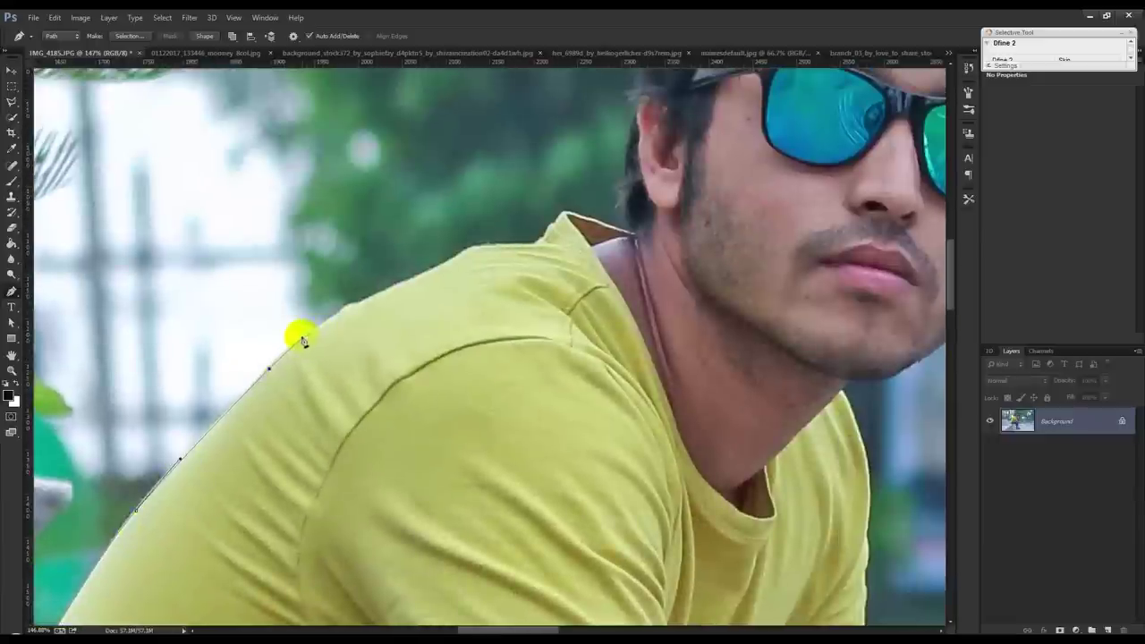
left_click(302, 341)
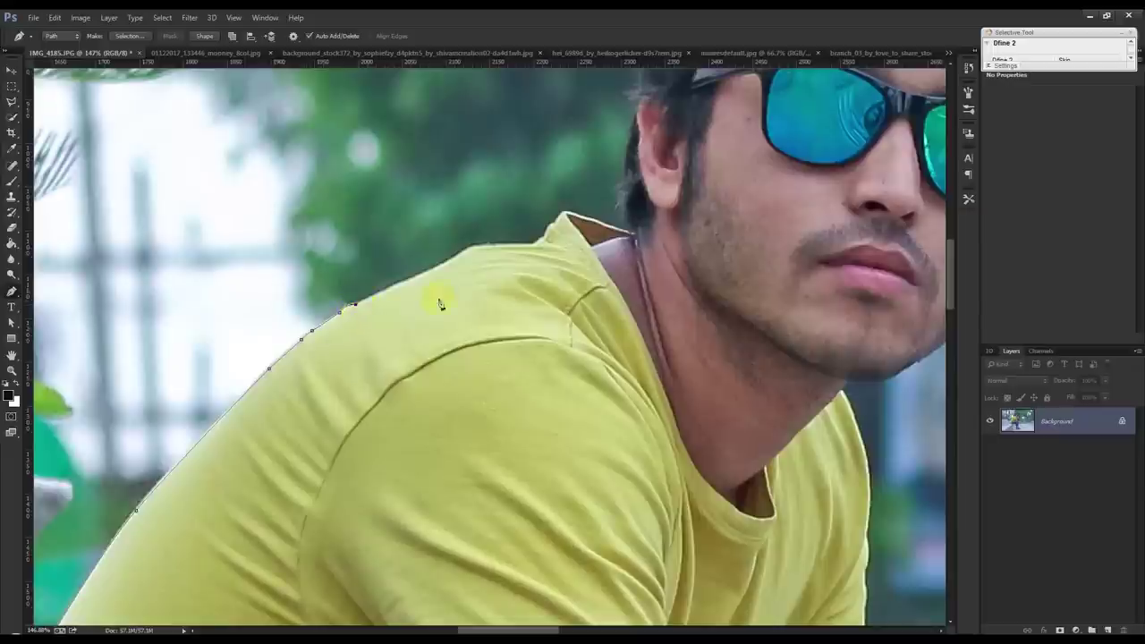
key("ctrl+Return")
key("ctrl+0")
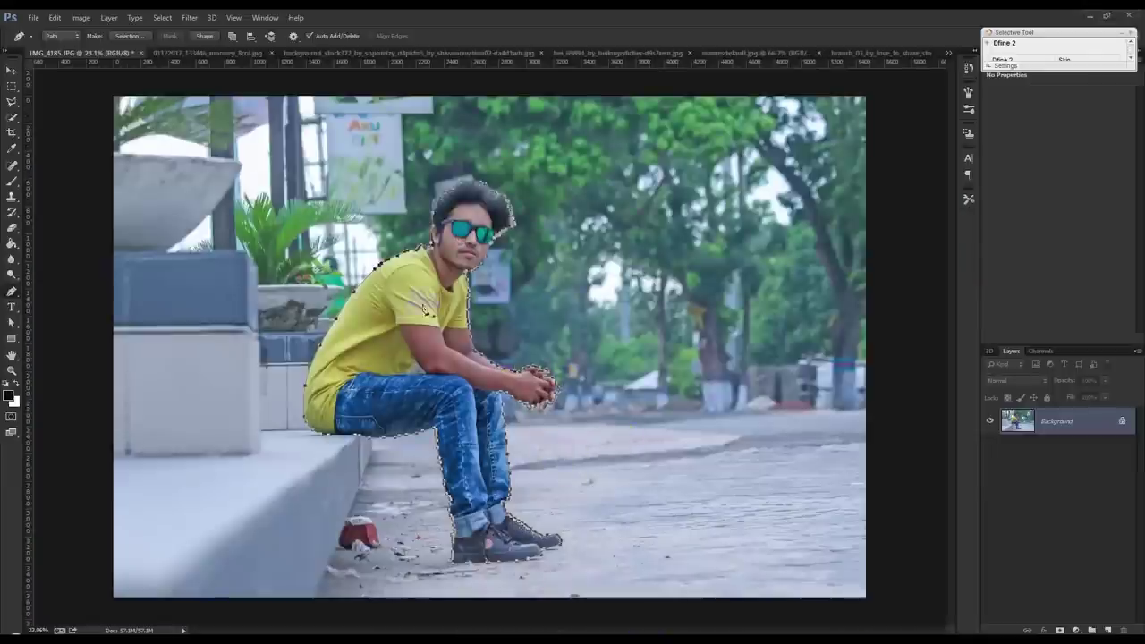
Make a selection from the traced path around the seated man
right_click(589, 228)
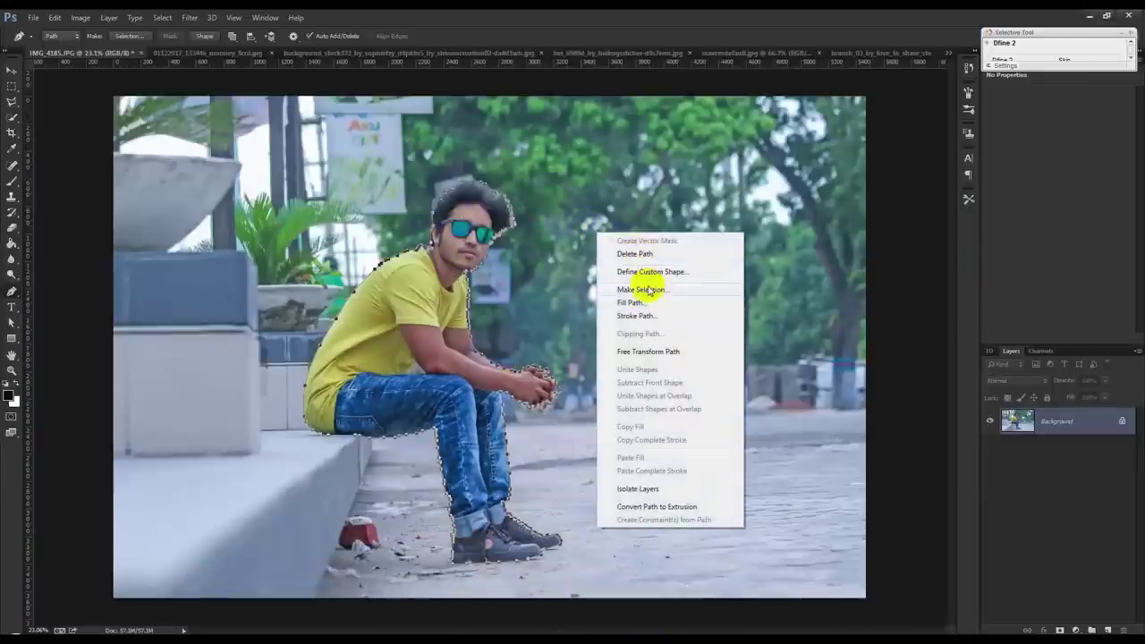
left_click(647, 289)
left_click(639, 202)
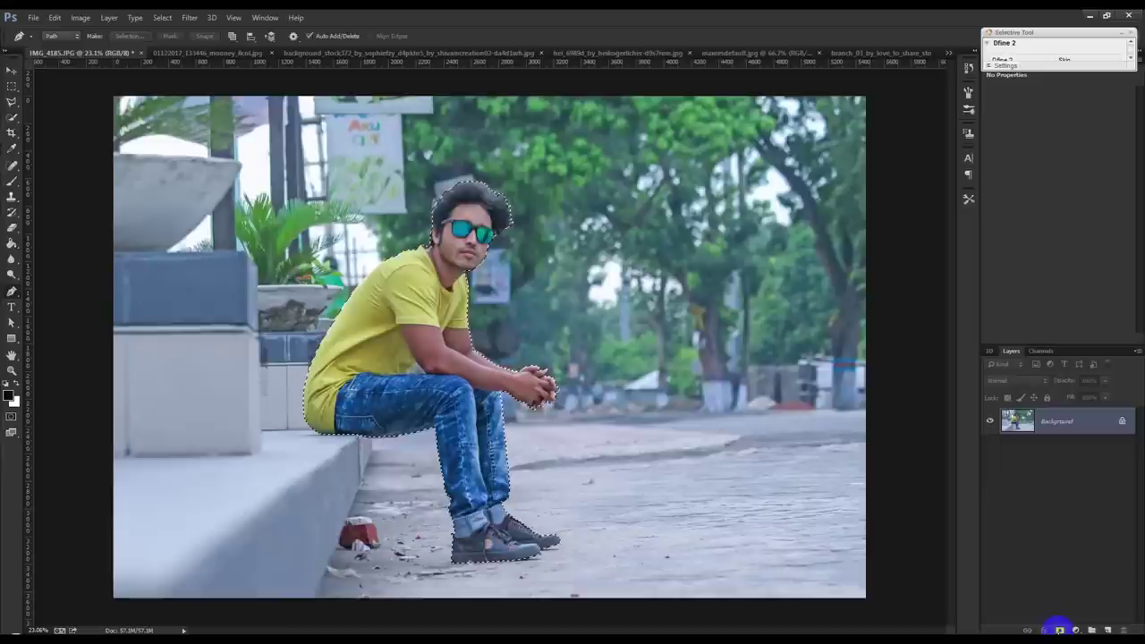
Duplicate the Background layer, hide the original, mask the copy to the man, and save as PSD
right_click(1063, 426)
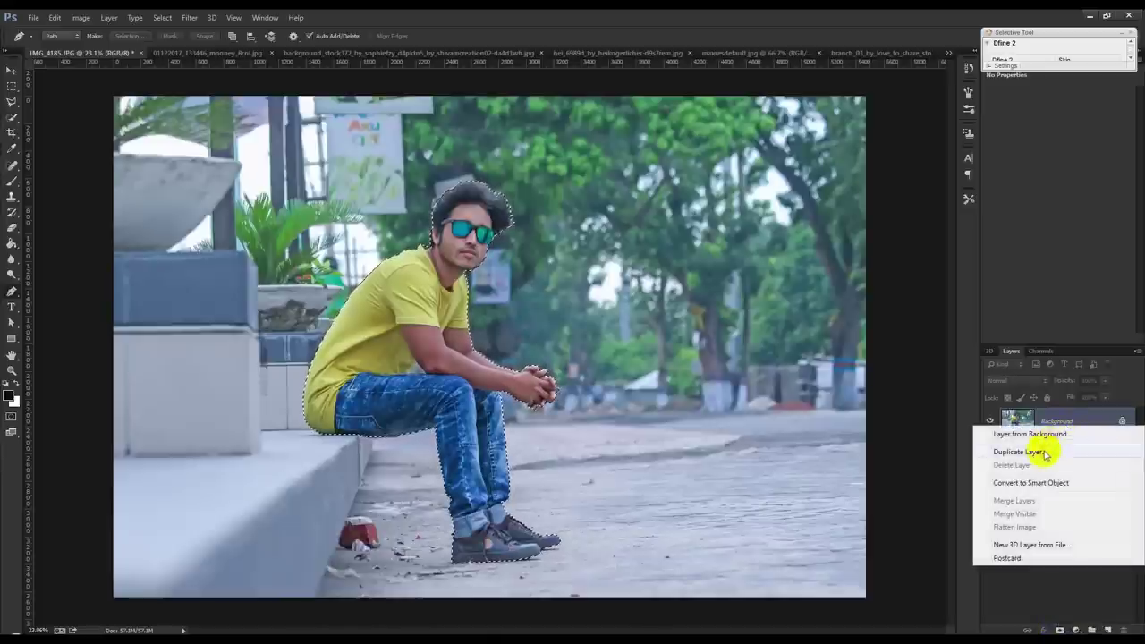
left_click(1048, 449)
left_click(679, 207)
left_click(989, 448)
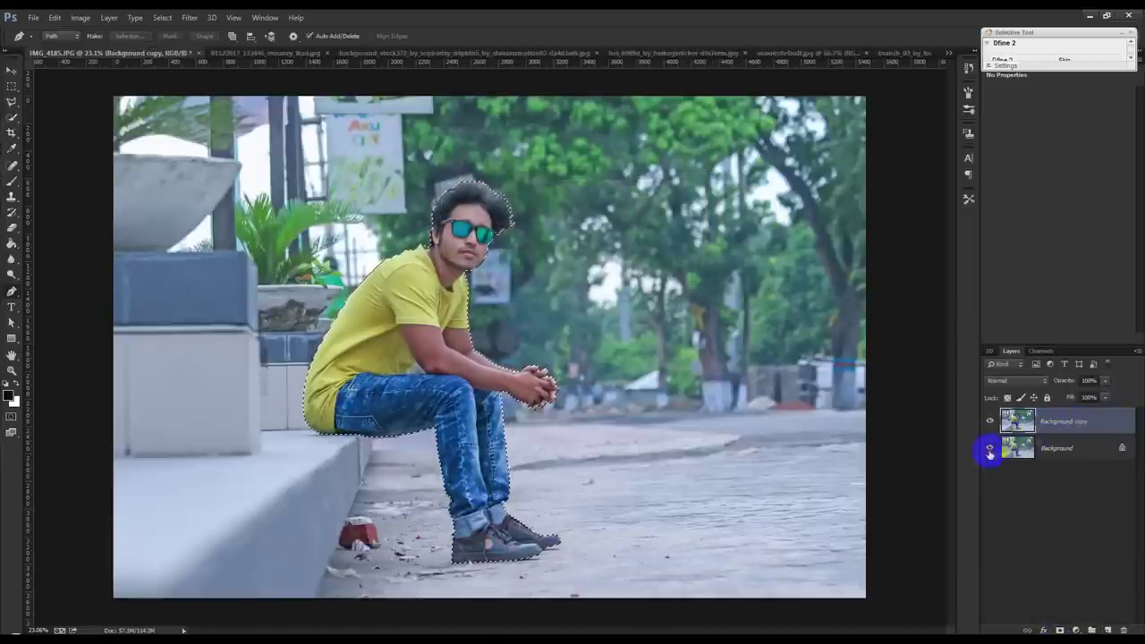
left_click(1060, 629)
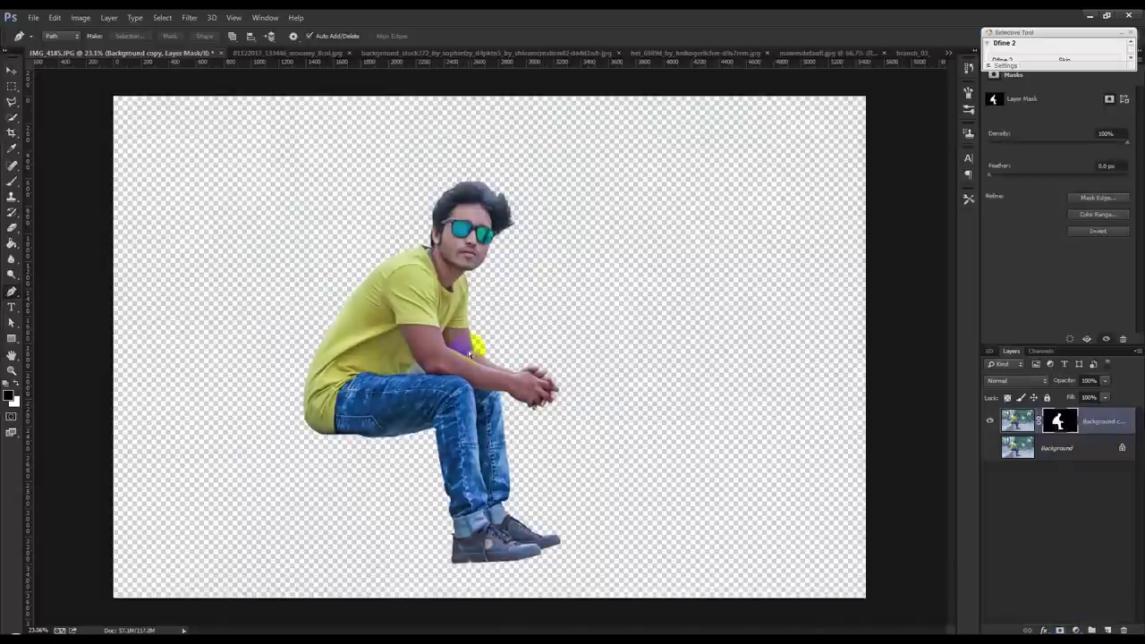
key("ctrl+shift+s")
left_click(1044, 614)
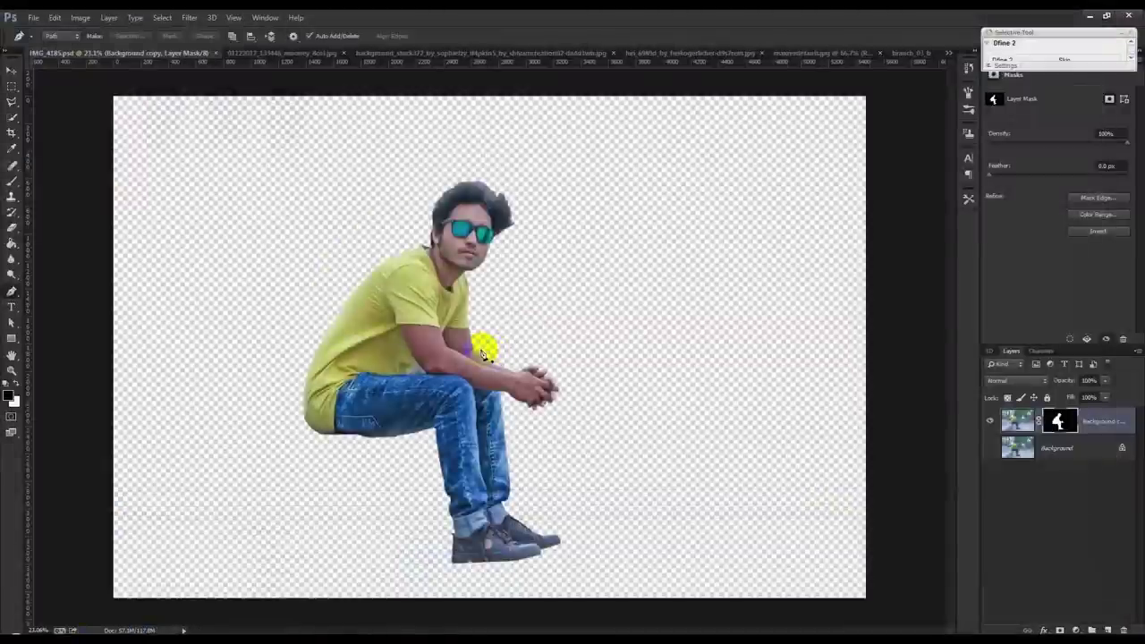
Trace the triangular gap between arm and shirt and delete it from the mask
scroll(482, 355, "up", 10)
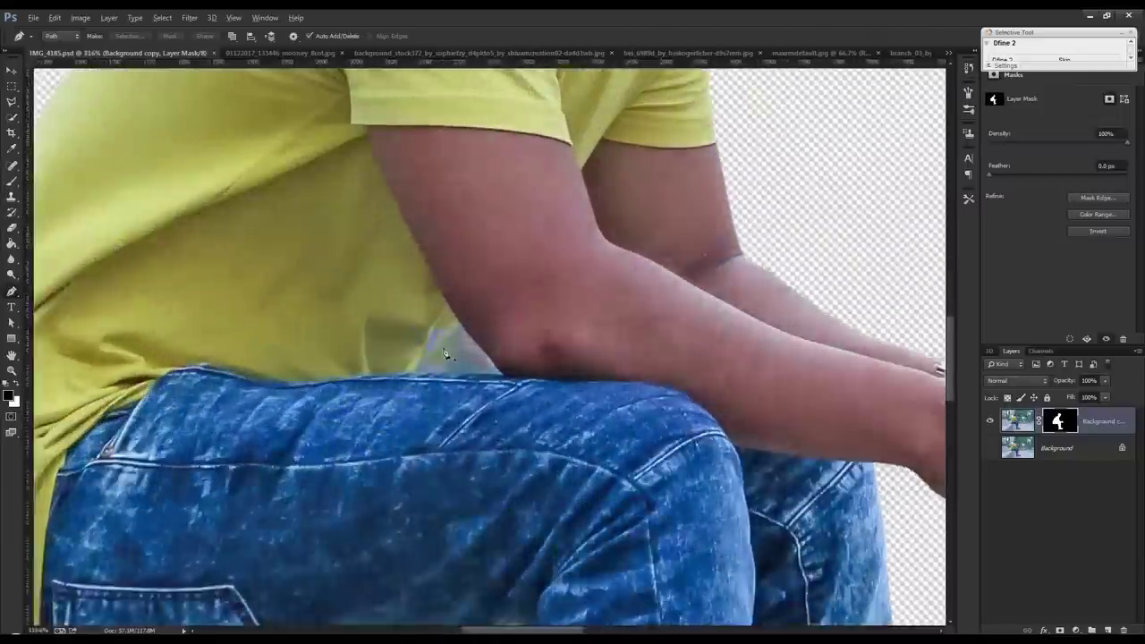
scroll(444, 353, "up", 3)
scroll(439, 358, "up", 2)
left_click(395, 385)
left_click(493, 309)
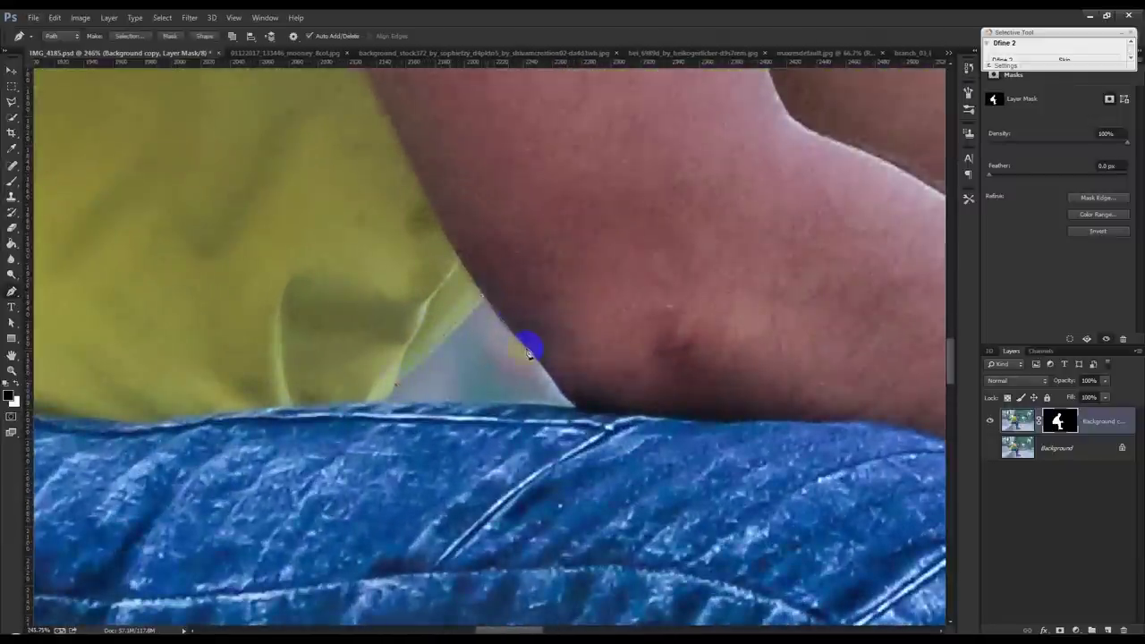
left_click(587, 413)
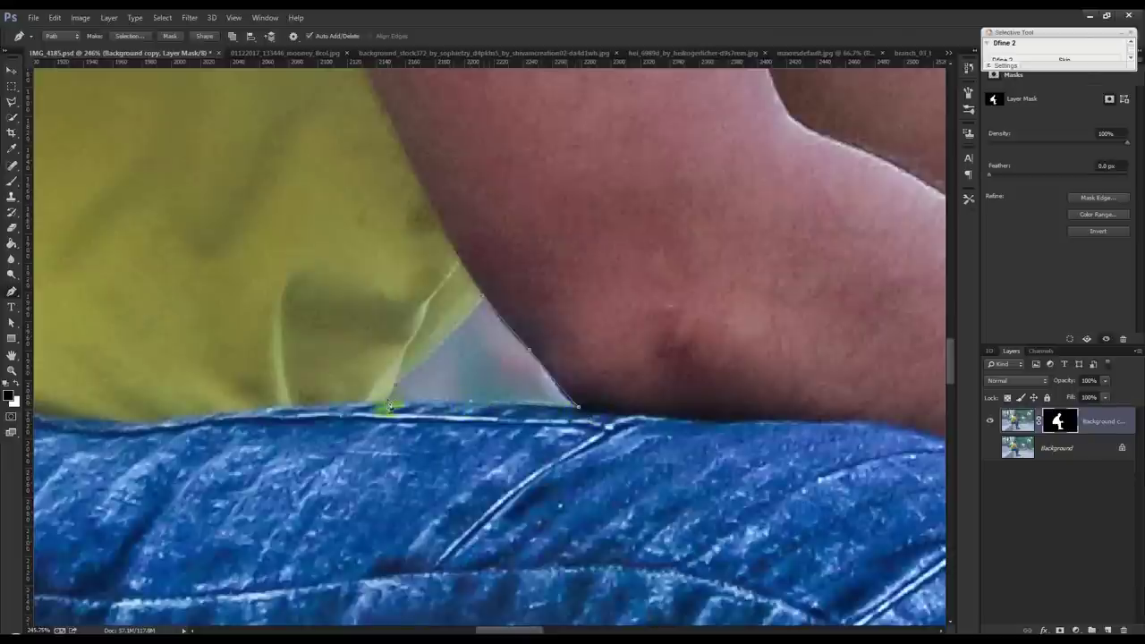
left_click(399, 390)
key("ctrl+Return")
key("Delete")
scroll(414, 379, "down", 2)
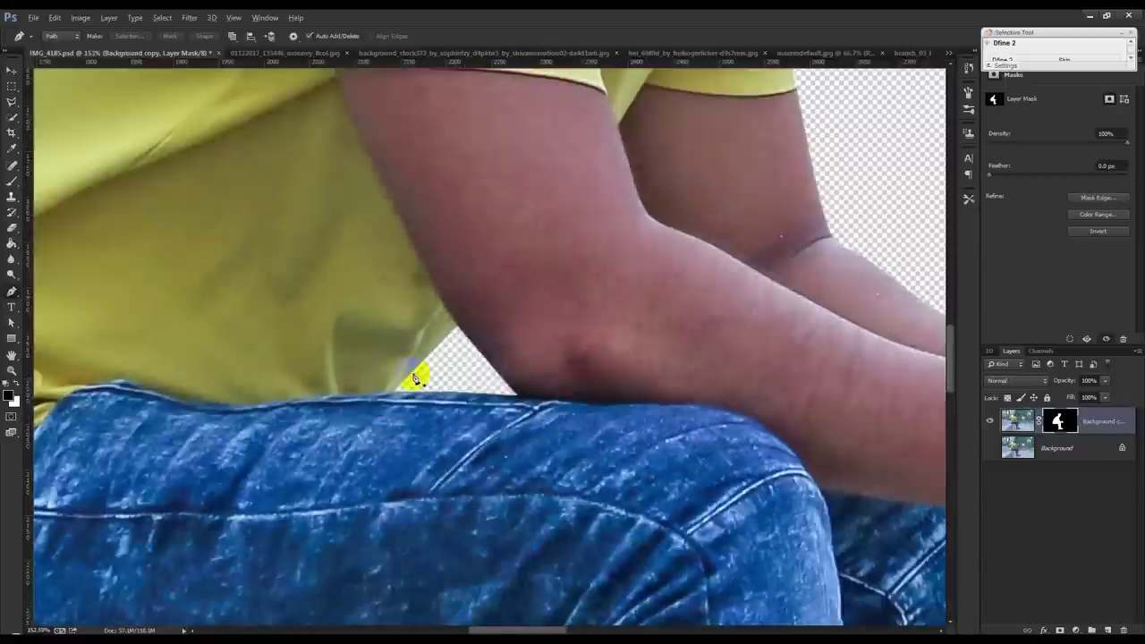
scroll(414, 379, "down", 2)
scroll(420, 374, "down", 1)
scroll(422, 373, "down", 1)
scroll(425, 374, "down", 1)
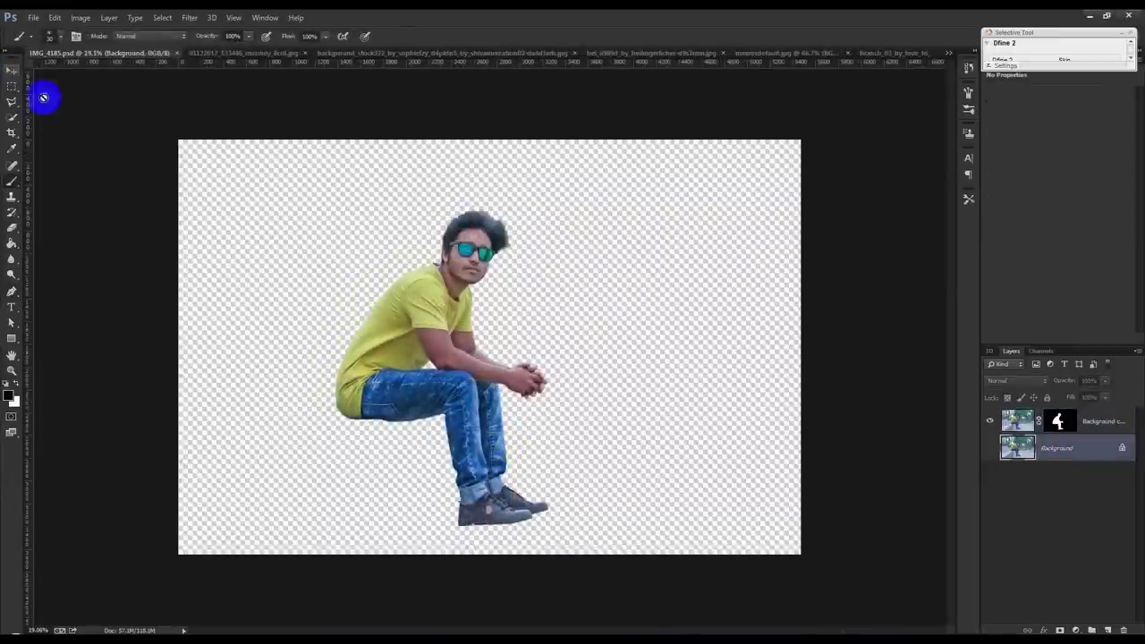
Create a new white 2000 × 3000 px document, then switch to the boulder image
left_click(16, 79)
scroll(294, 281, "down", 2)
scroll(355, 332, "up", 1)
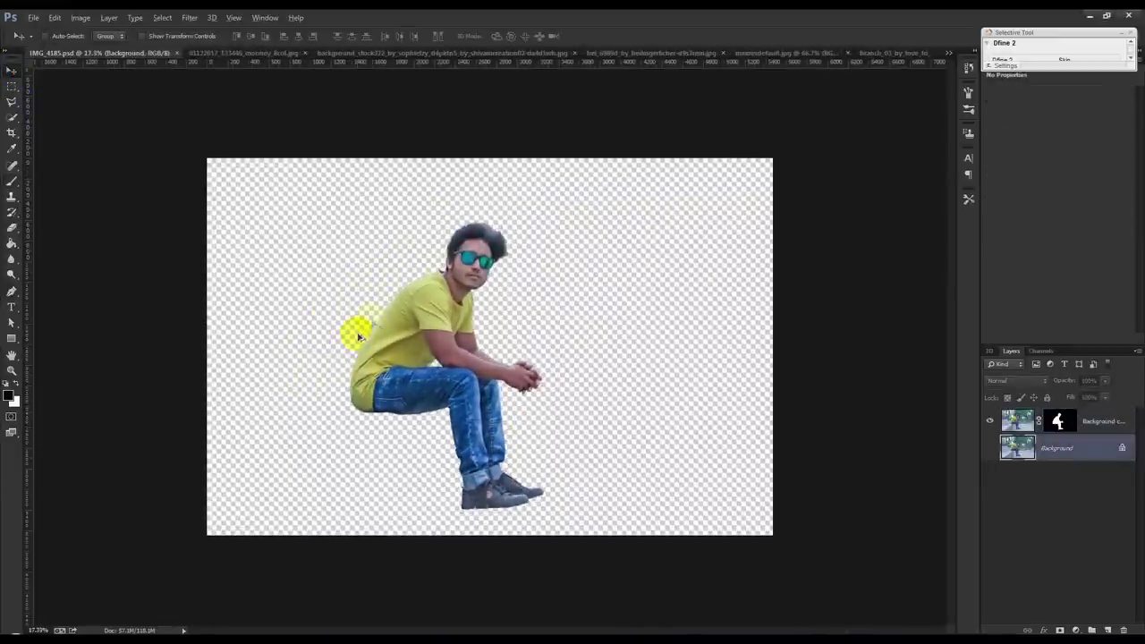
left_click(33, 17)
left_click(41, 29)
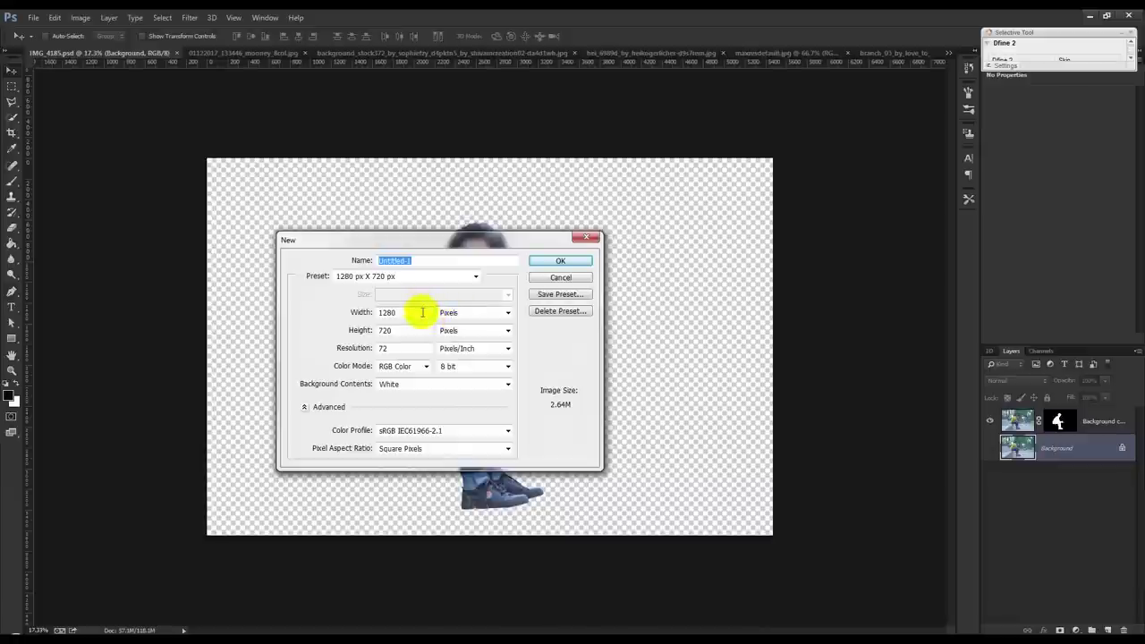
left_click_drag(419, 312, 241, 326)
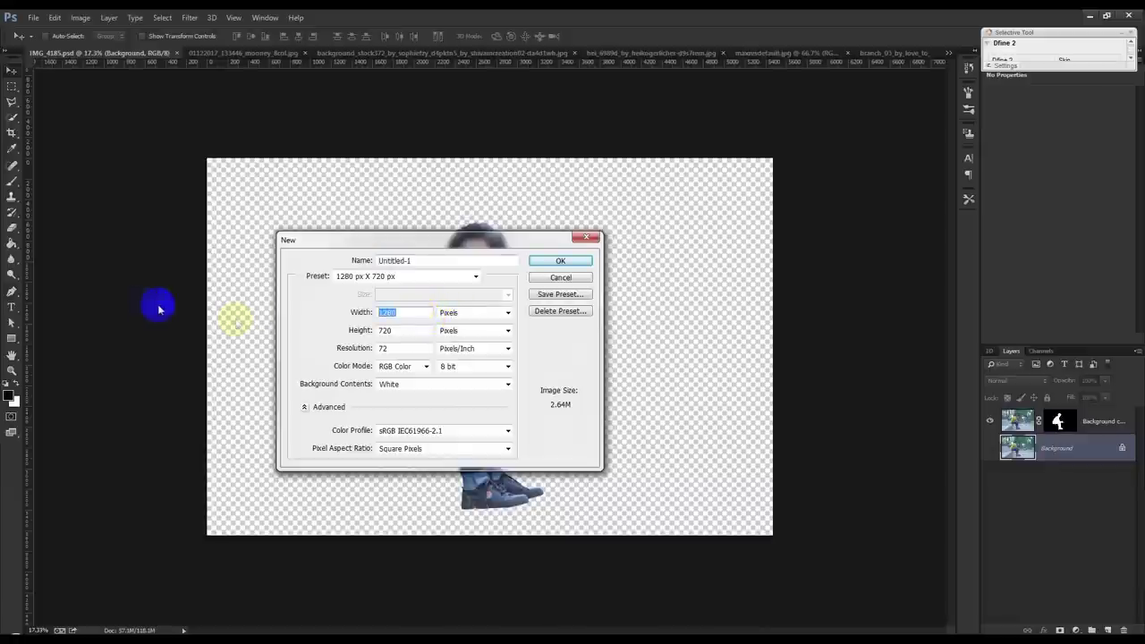
type("2000")
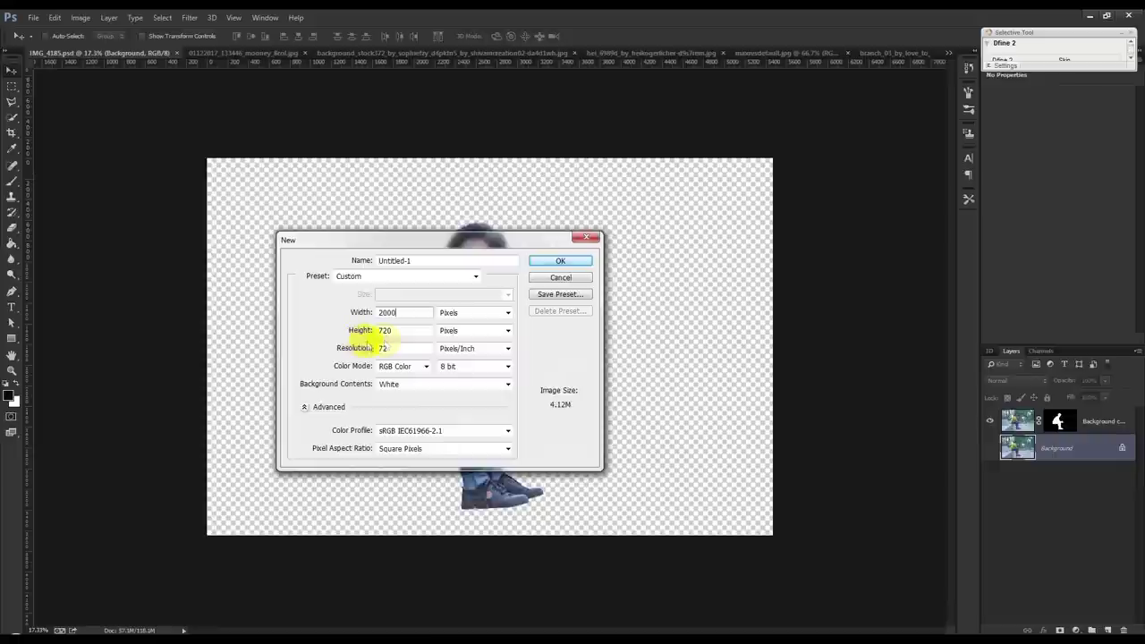
left_click_drag(393, 329, 244, 334)
type("30")
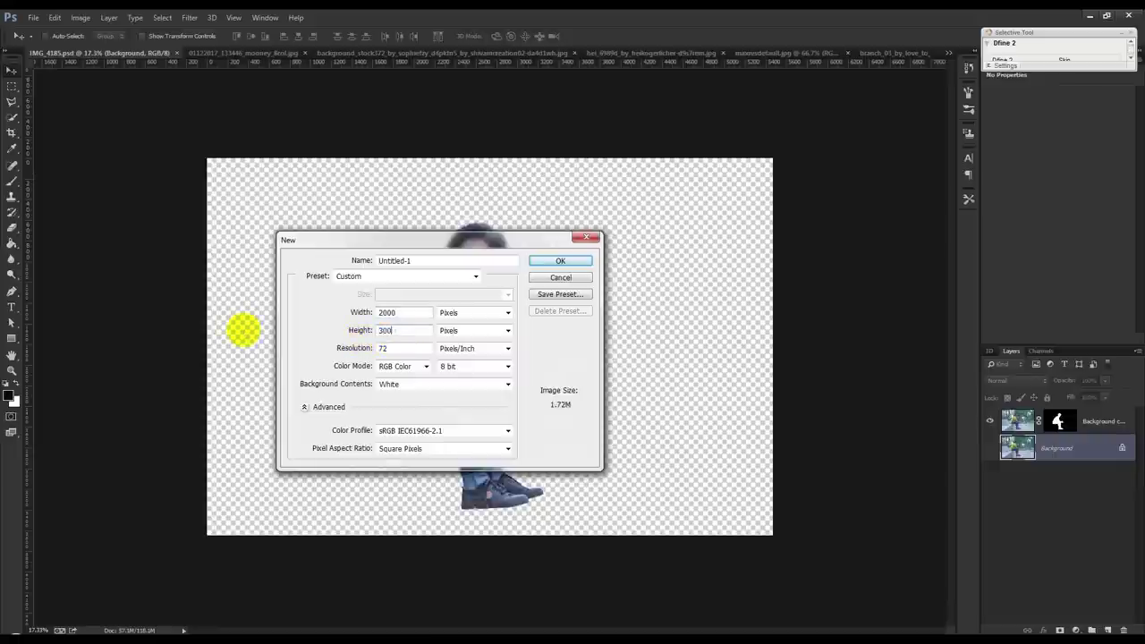
type("0")
left_click(579, 263)
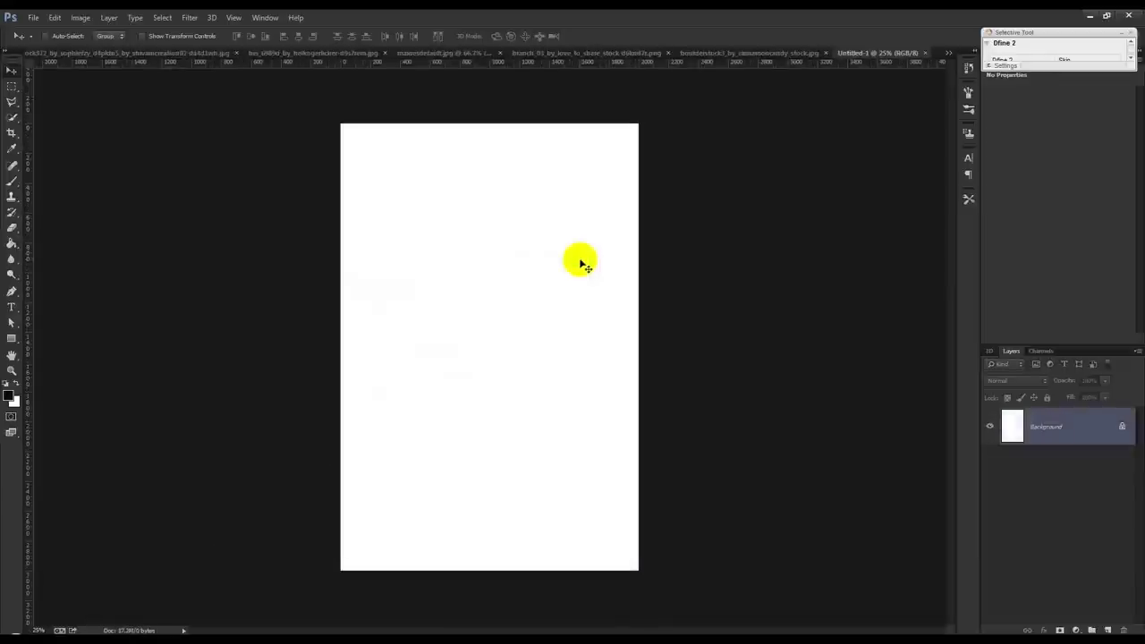
key("ctrl+0")
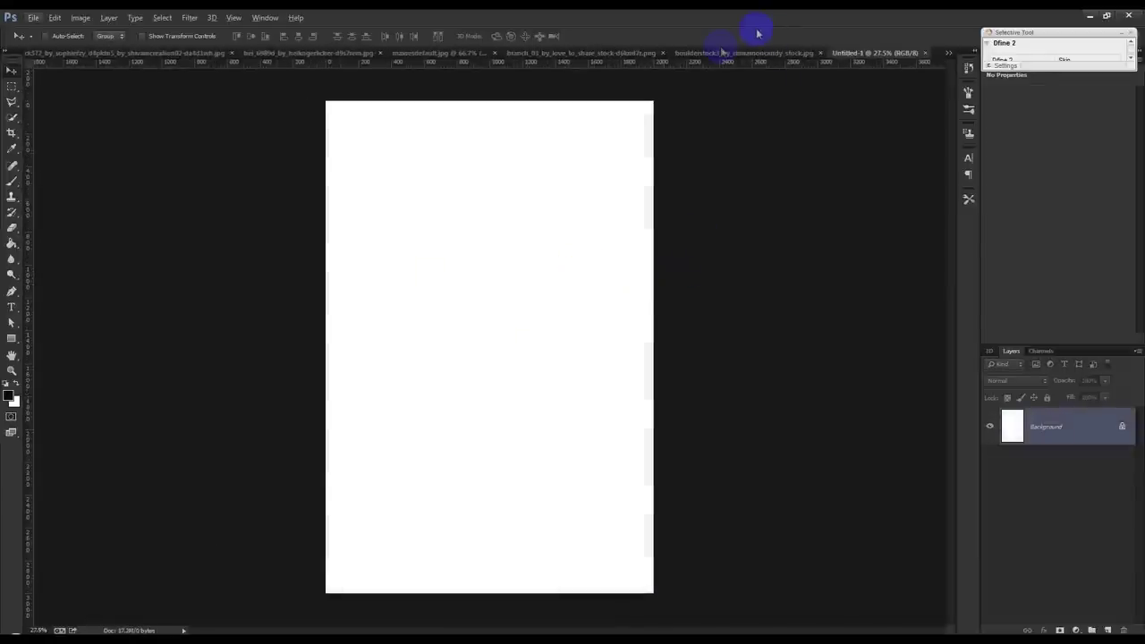
left_click(721, 54)
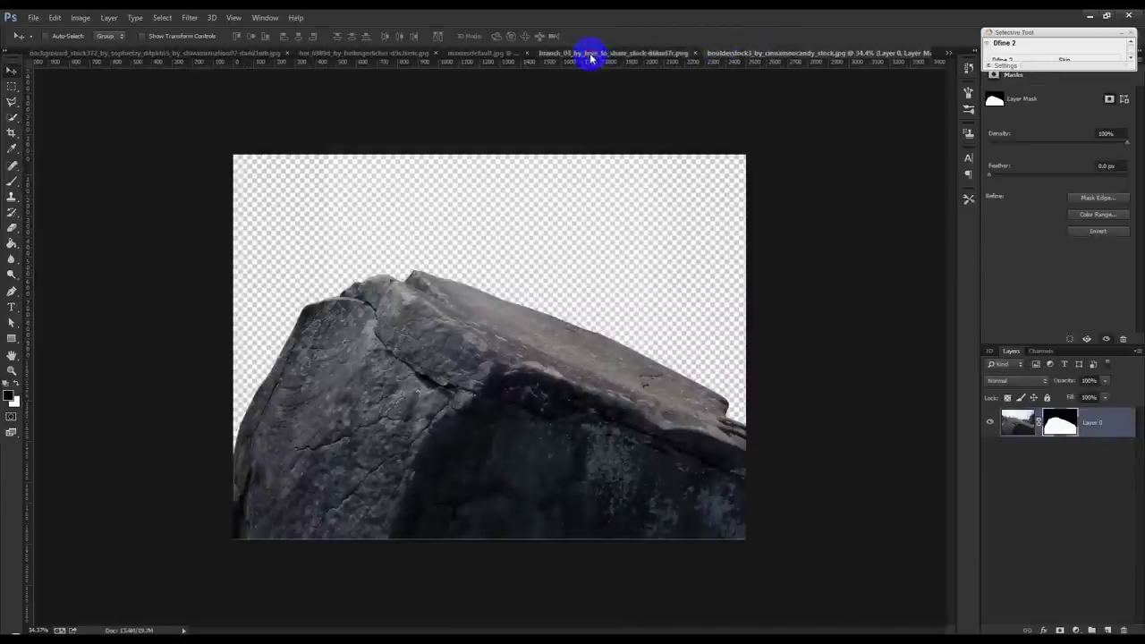
Duplicate the cloudy sky image's Background layer into the Untitled-1 document
left_click(586, 52)
left_click(451, 55)
left_click(388, 53)
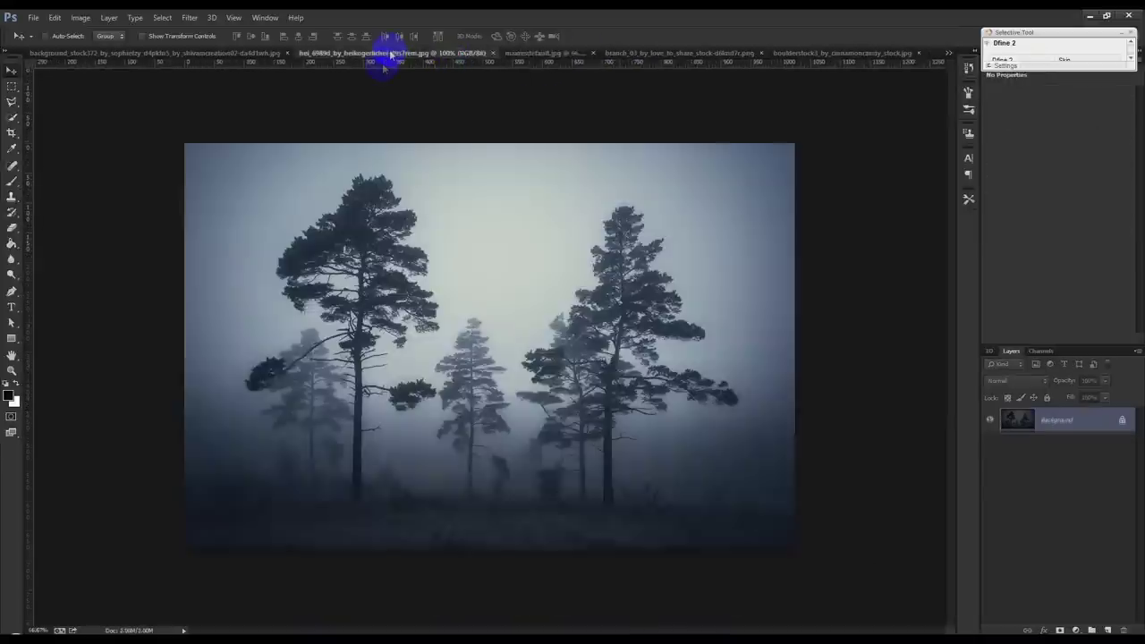
left_click(230, 56)
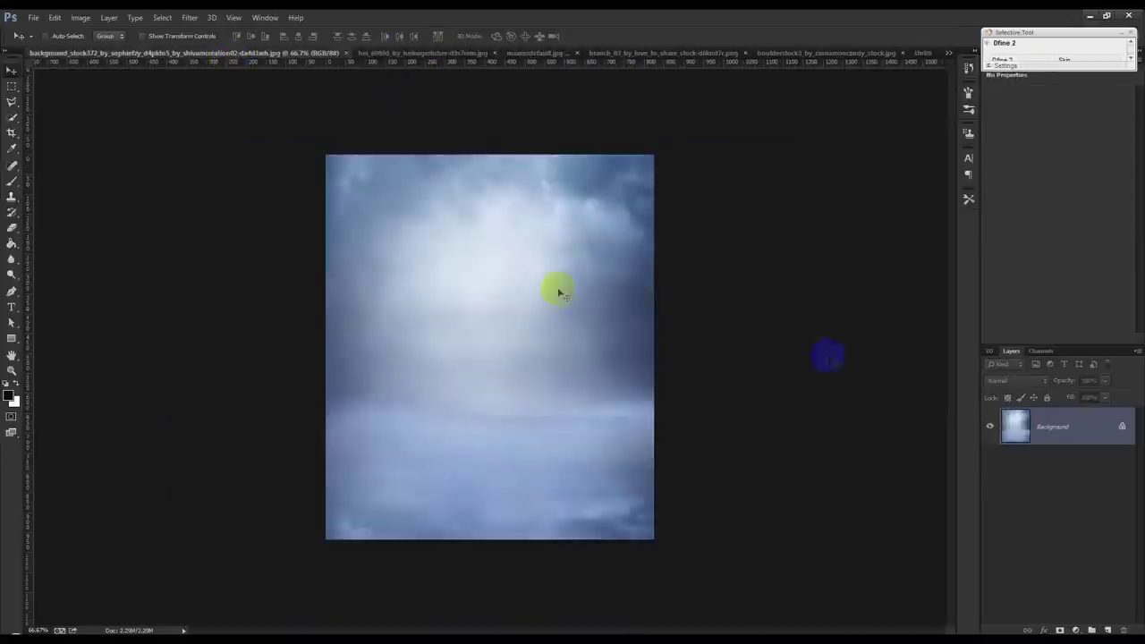
right_click(1059, 423)
left_click(1017, 448)
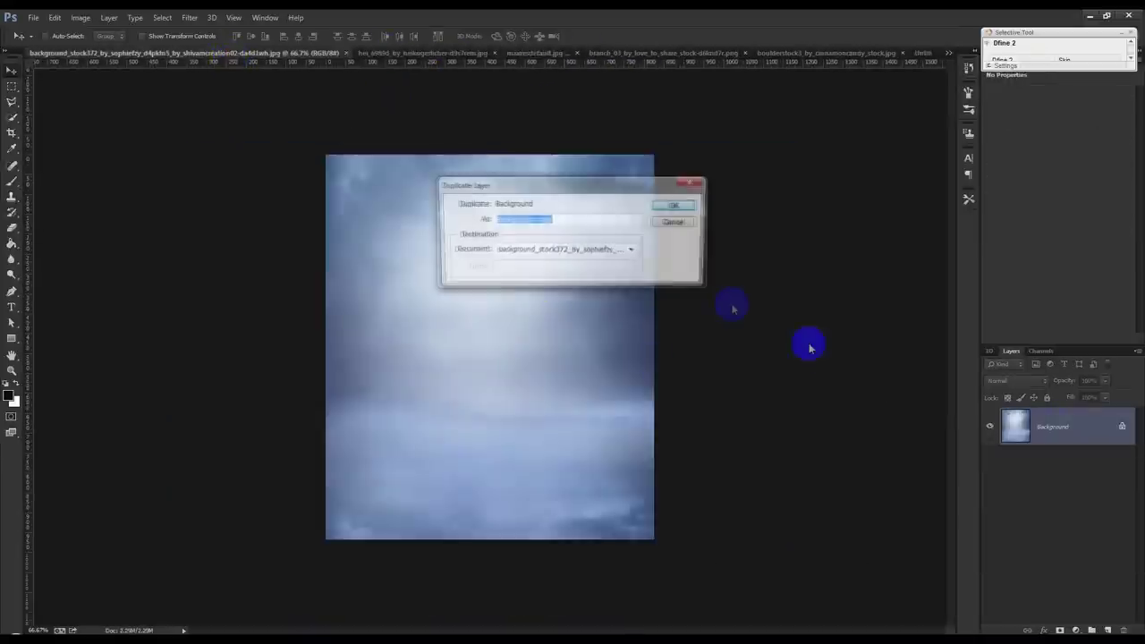
left_click(583, 251)
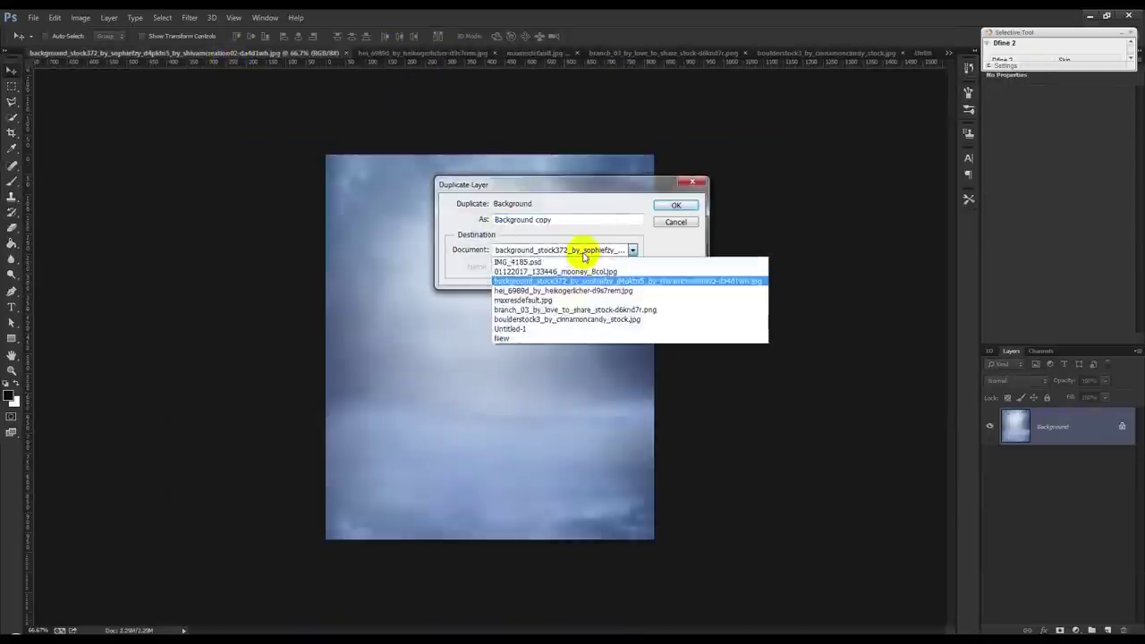
left_click(523, 335)
left_click(687, 207)
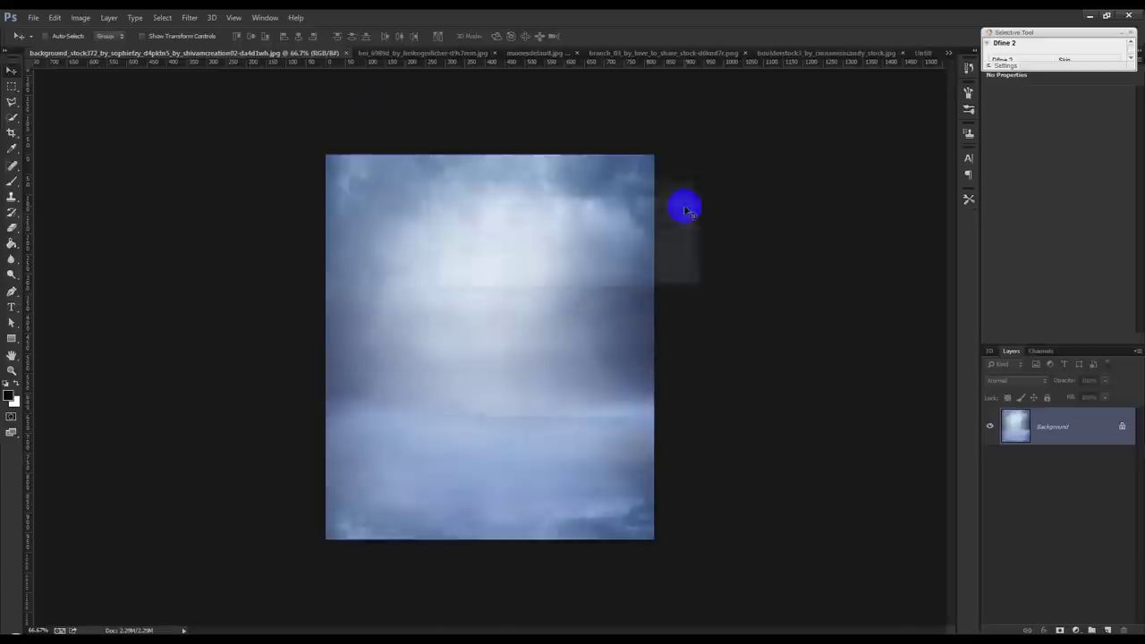
Switch to the Untitled-1 document via the overflow tab list
left_click(353, 53)
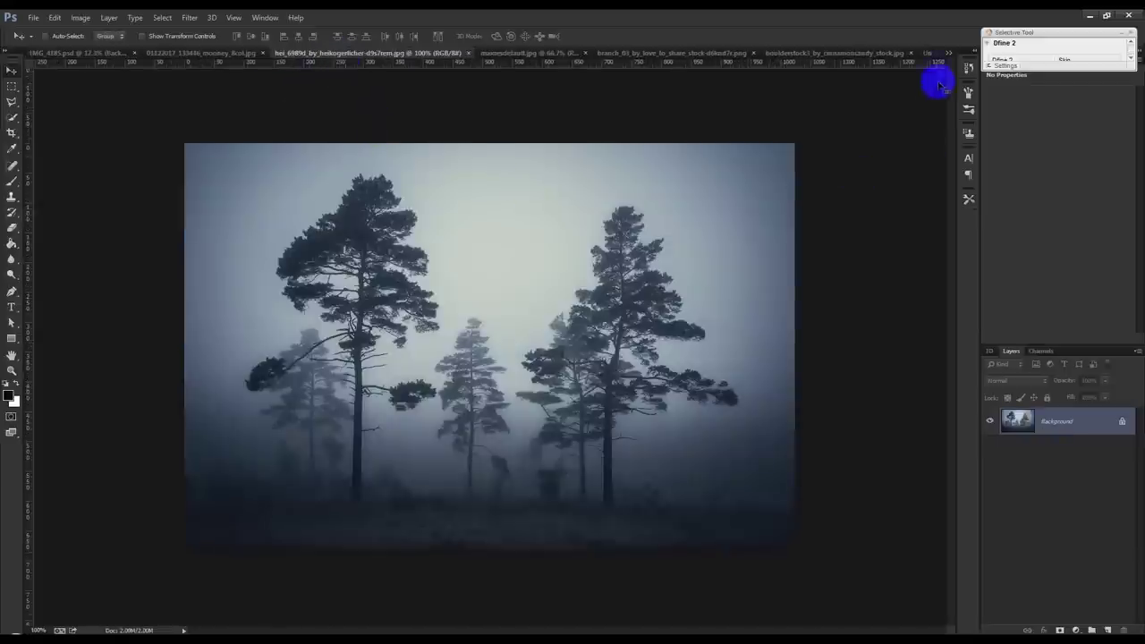
left_click(947, 52)
left_click(775, 136)
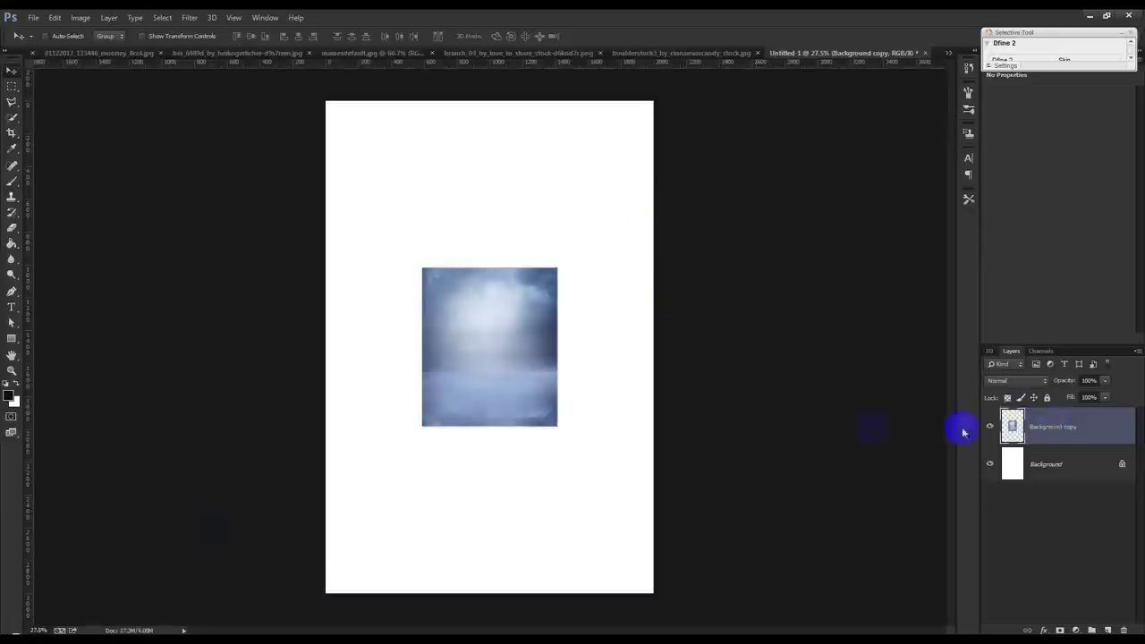
Free-transform the sky layer larger and slightly lower so it covers the whole Untitled-1 canvas
key("ctrl+t")
mouse_move(557, 427)
left_mouse_down()
mouse_move(700, 592)
mouse_move(630, 517)
mouse_move(634, 532)
left_mouse_up()
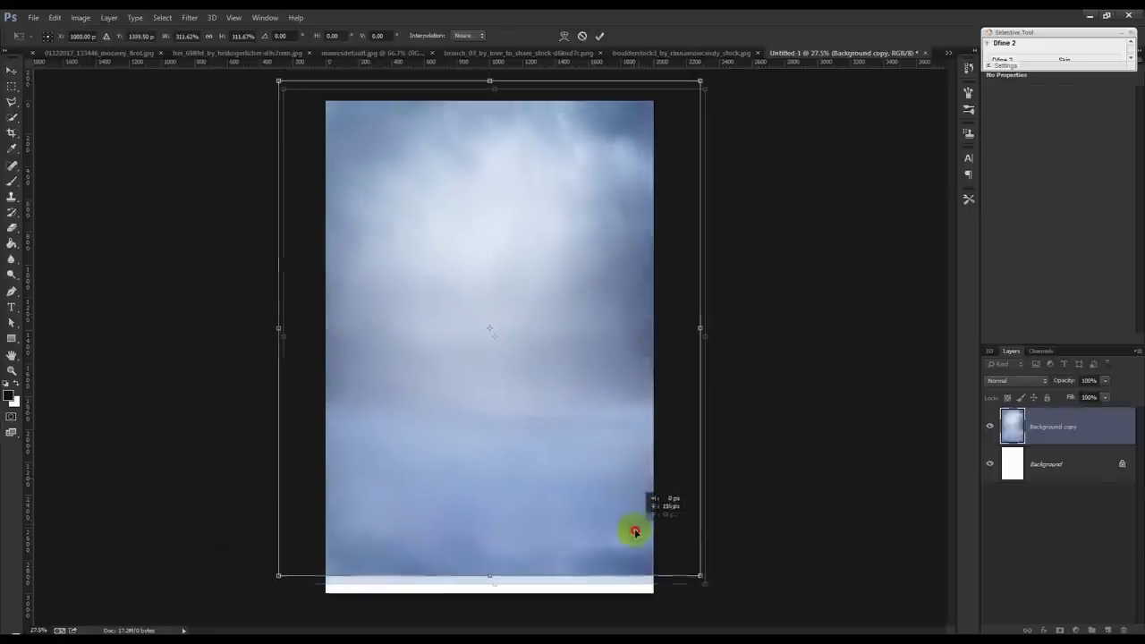
left_click_drag(634, 532, 621, 531)
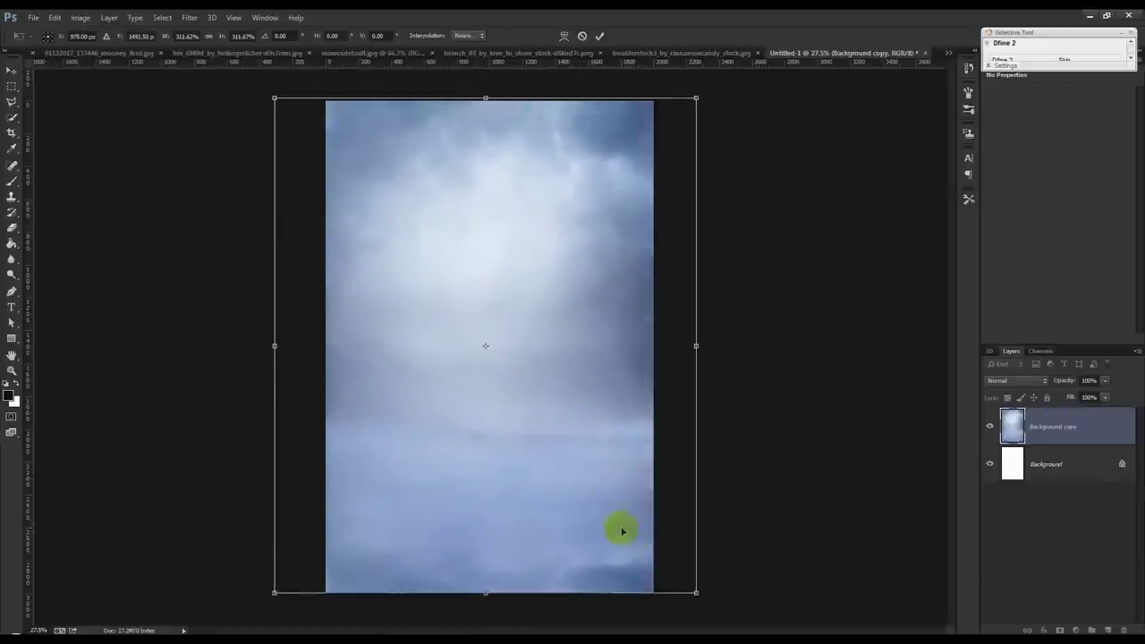
key("Return")
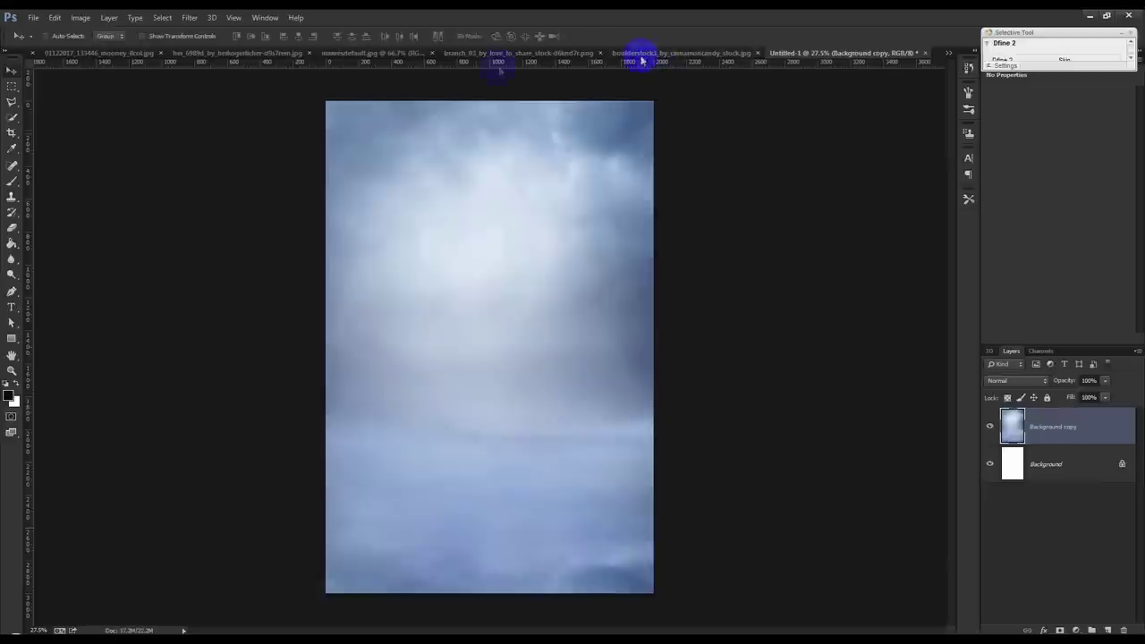
left_click(325, 57)
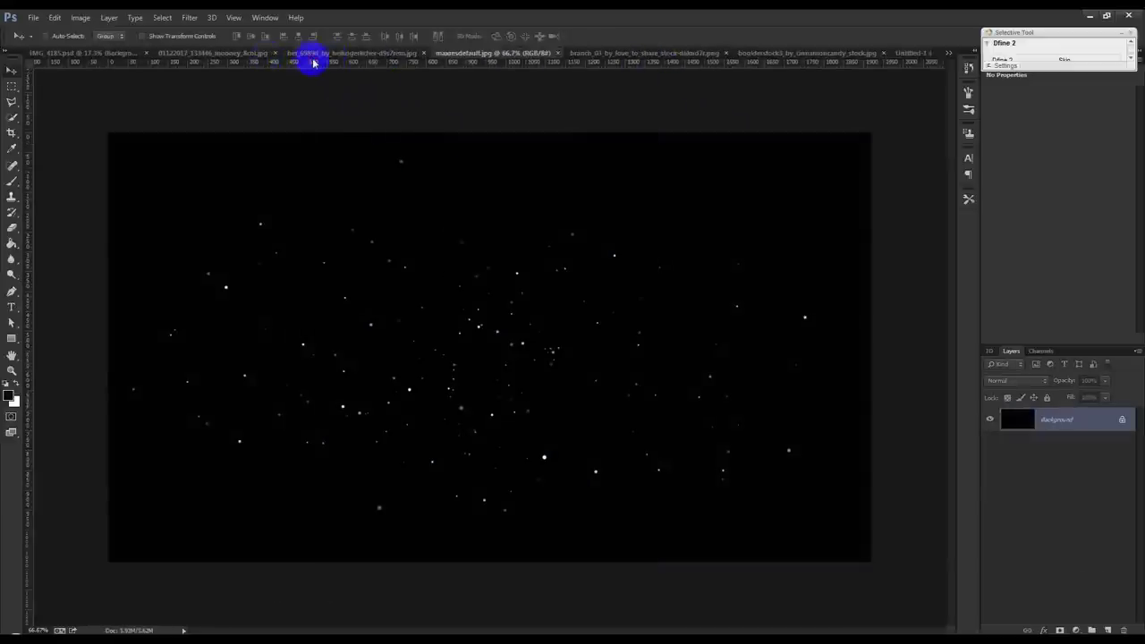
Duplicate the misty trees layer into Untitled-1 and close the trees image
left_click(313, 55)
right_click(1039, 436)
left_click(1022, 456)
left_click(595, 247)
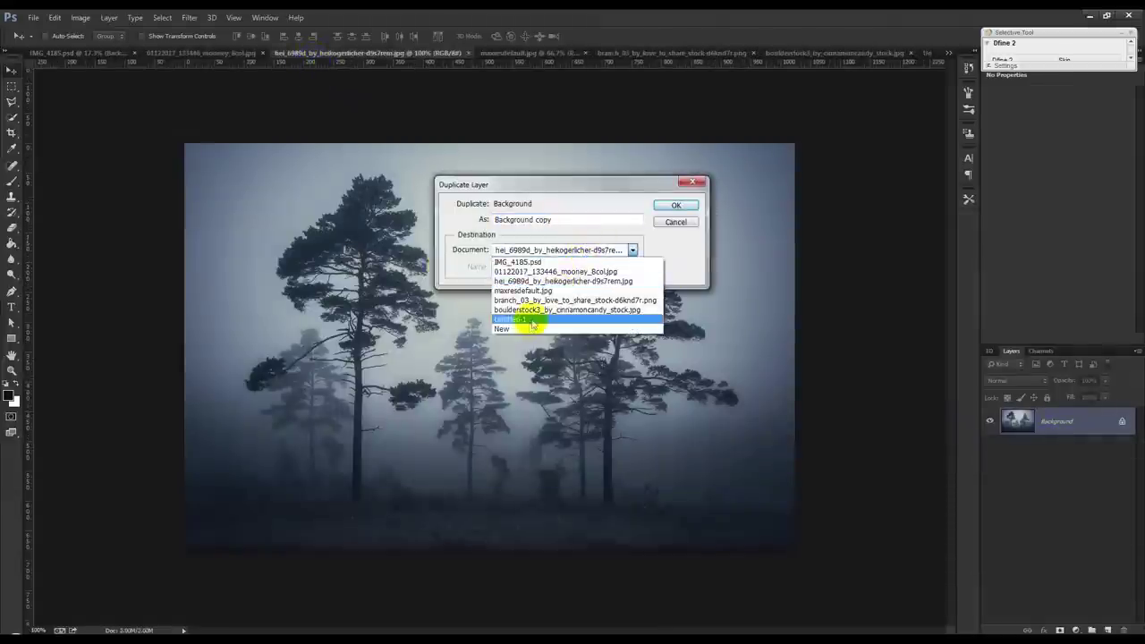
left_click(529, 319)
left_click(672, 205)
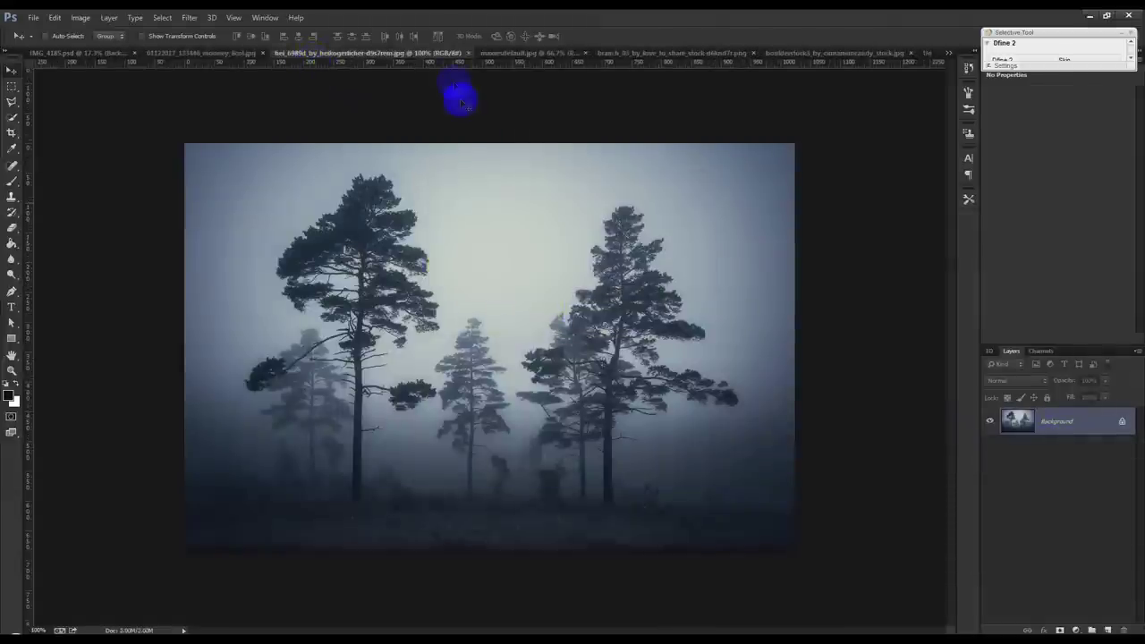
left_click(466, 54)
Duplicate the moon layer into Untitled-1, close the moon file, and select Background copy 2
left_click(237, 52)
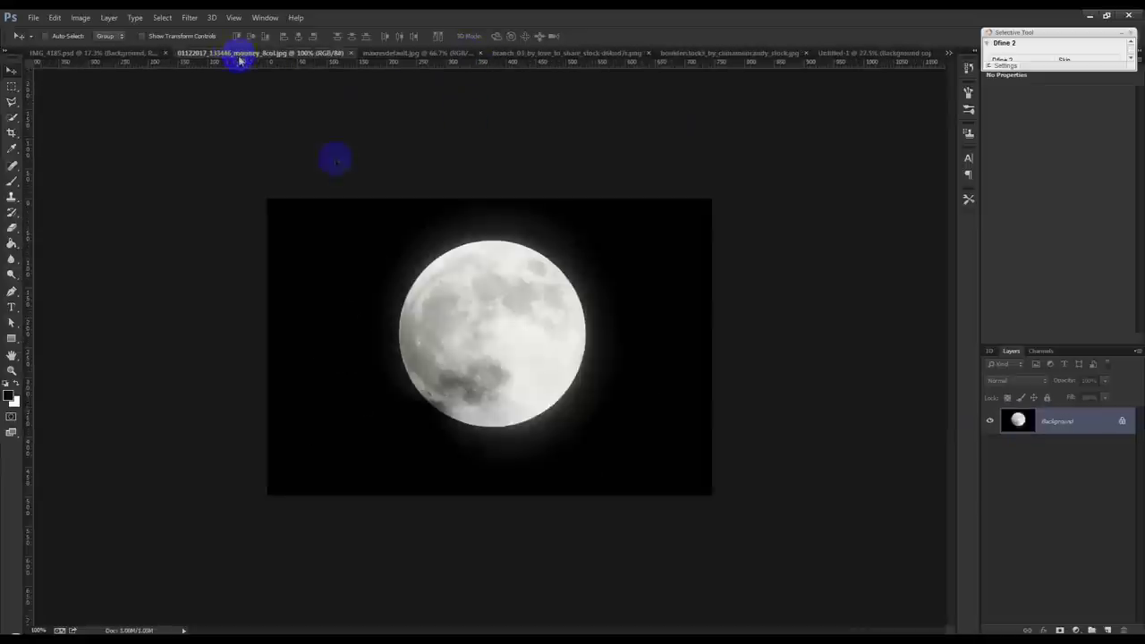
right_click(1054, 418)
left_click(1032, 439)
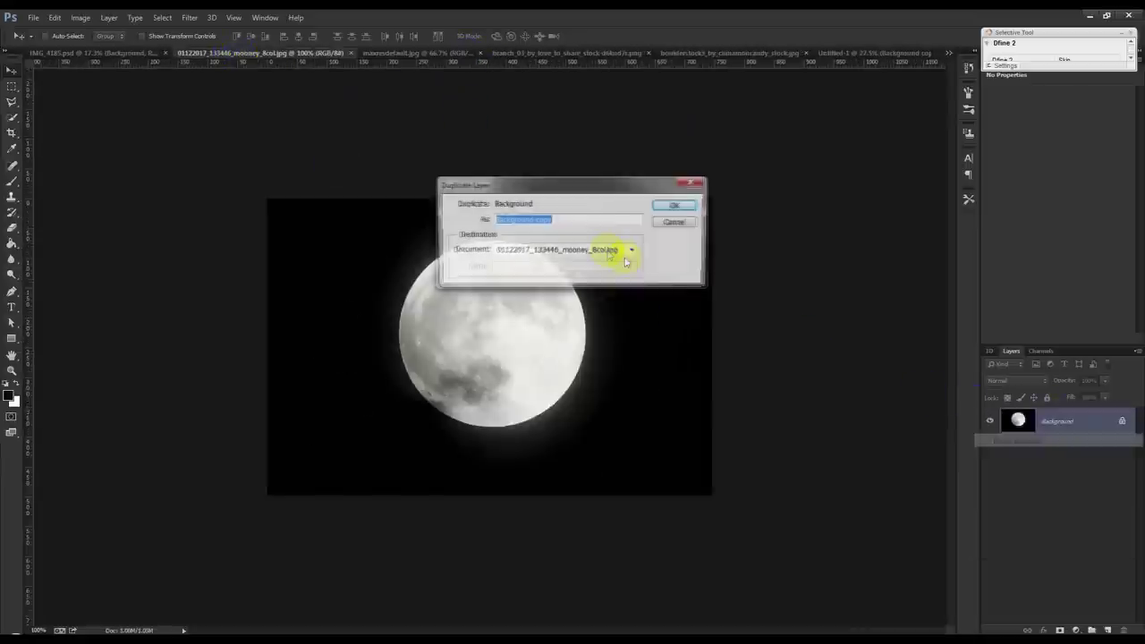
left_click(574, 251)
left_click(515, 318)
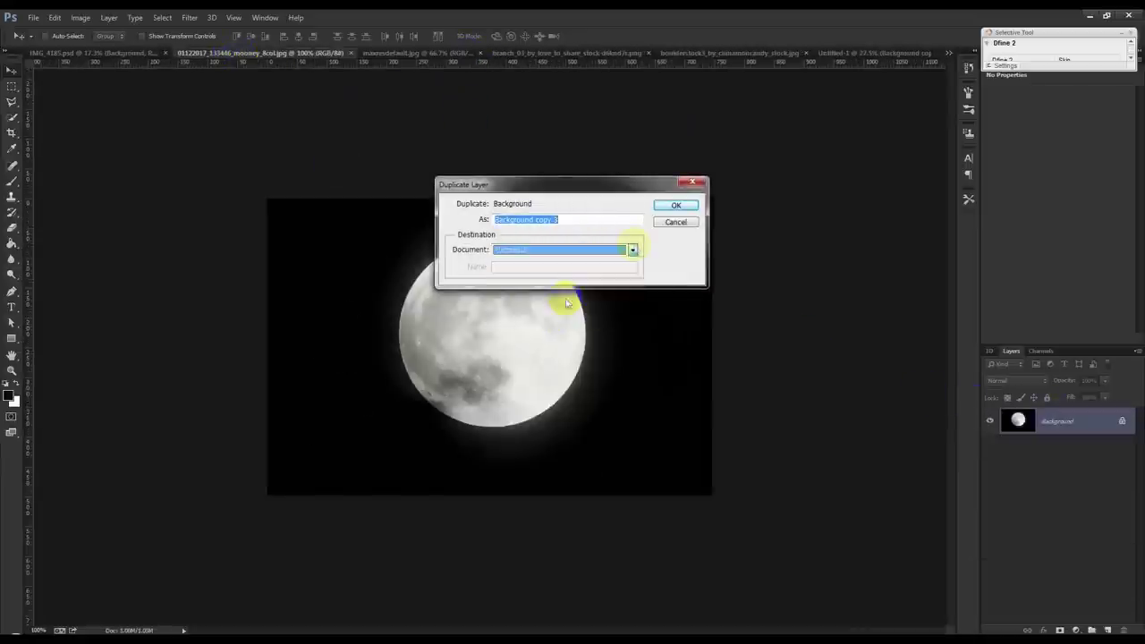
left_click(673, 208)
left_click(350, 54)
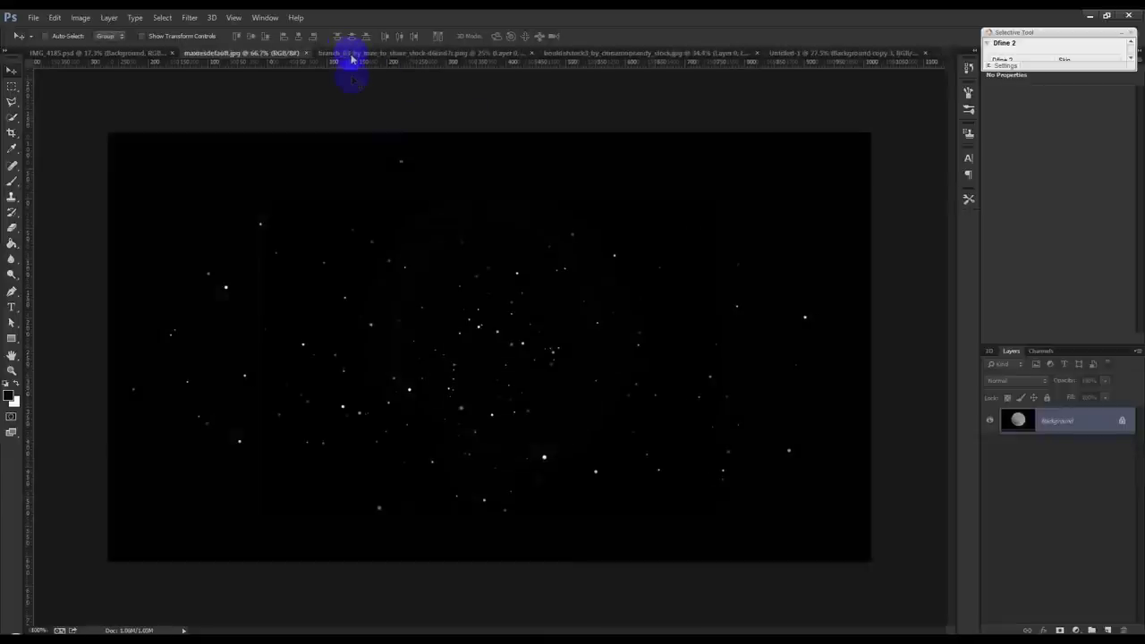
left_click(795, 55)
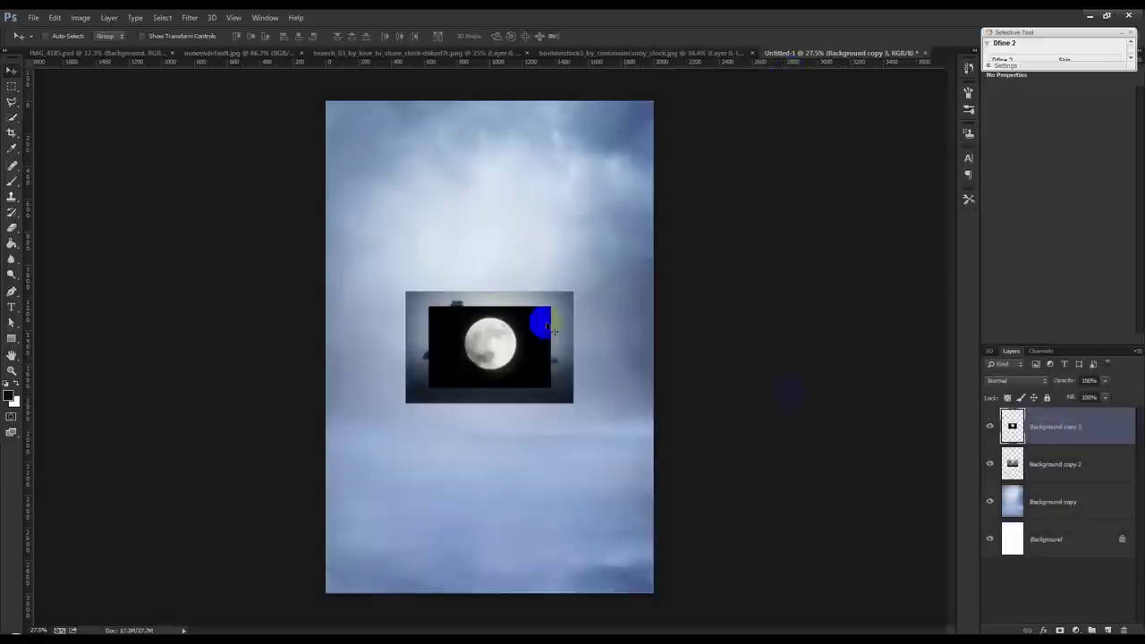
left_click(1016, 463)
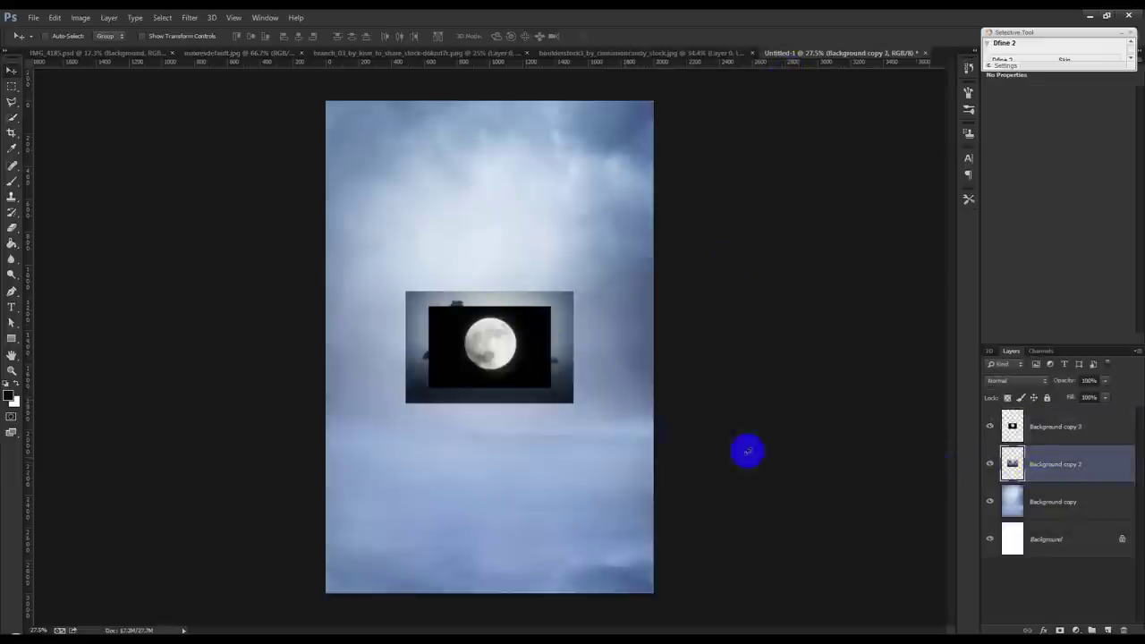
Scale the forest layer up and down slightly so it spans the canvas width
key("ctrl+t")
left_click_drag(574, 407, 678, 544)
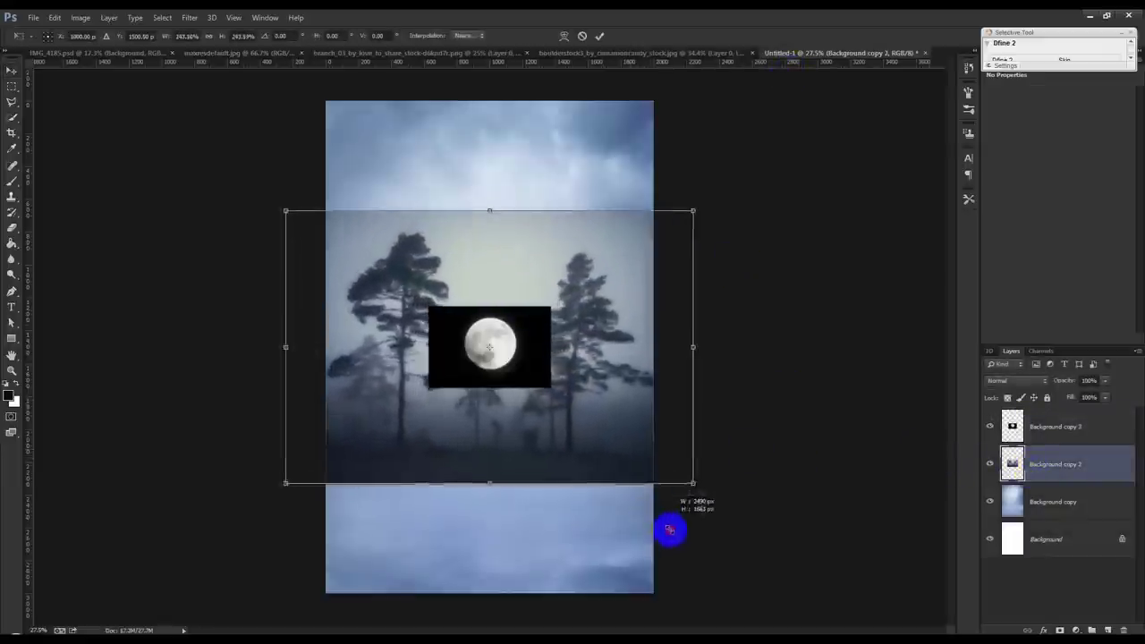
mouse_move(661, 483)
left_mouse_down()
mouse_move(686, 523)
mouse_move(733, 549)
left_mouse_up()
mouse_move(634, 444)
left_mouse_down()
mouse_move(653, 445)
mouse_move(637, 449)
left_mouse_up()
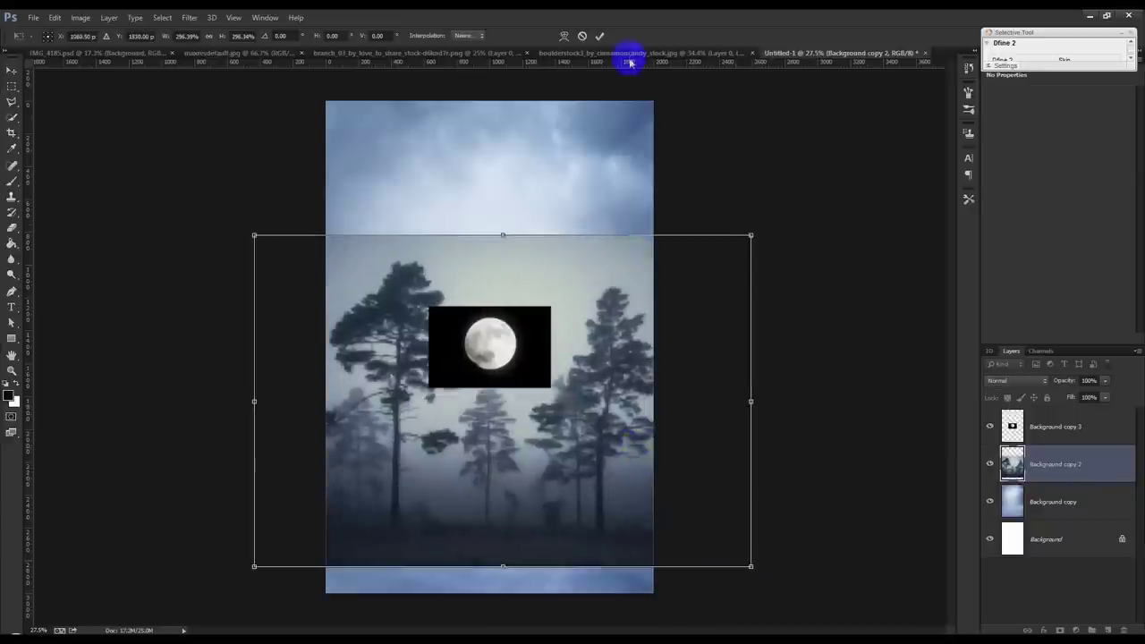
left_click(599, 38)
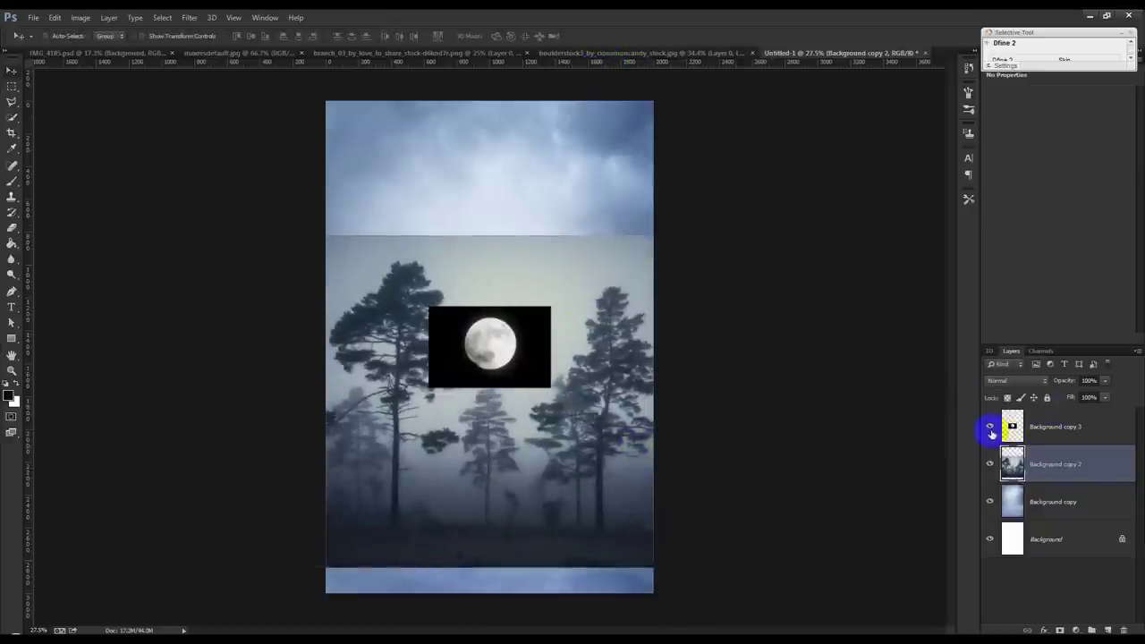
Hide the moon layer and set the forest layer's blend mode to Multiply
left_click(990, 430)
left_click(1014, 380)
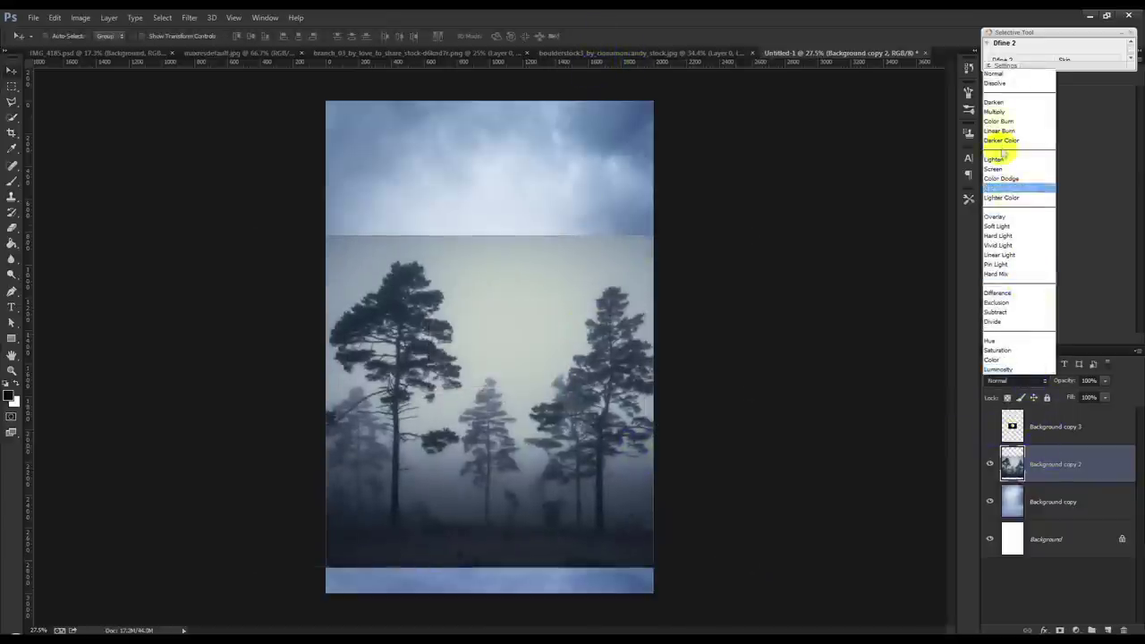
left_click(996, 118)
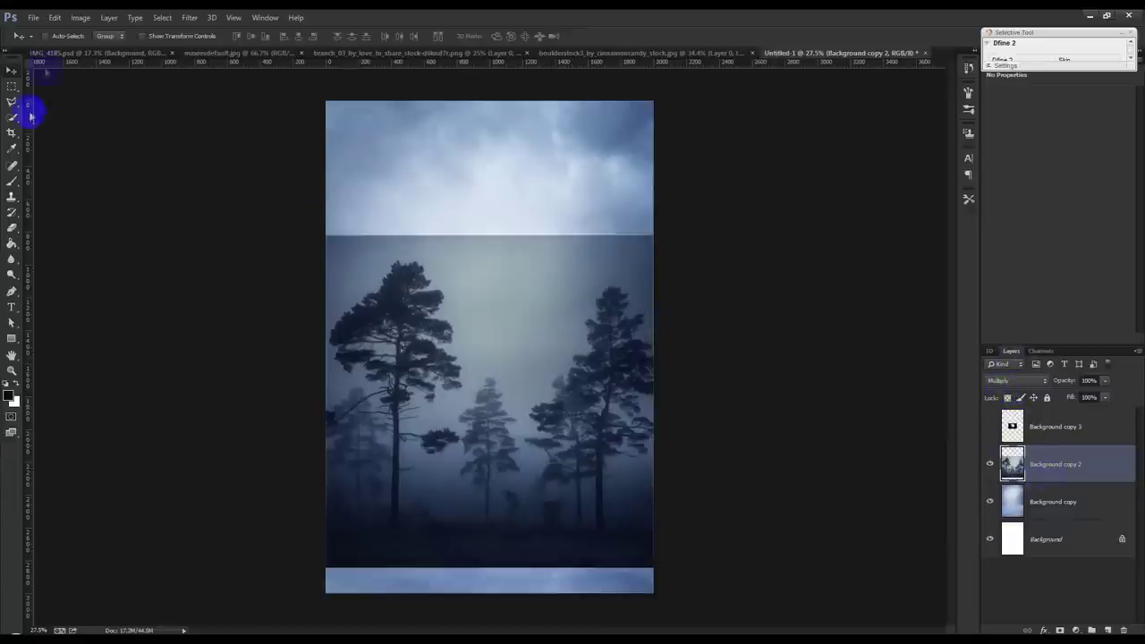
Apply Shadows/Highlights to the forest with the shadow amount around 24
left_click(80, 17)
left_click(259, 255)
mouse_move(740, 193)
left_mouse_down()
mouse_move(719, 204)
mouse_move(754, 192)
mouse_move(715, 200)
mouse_move(737, 203)
left_mouse_up()
left_click(871, 173)
key("v")
left_click(437, 305)
right_click(728, 485)
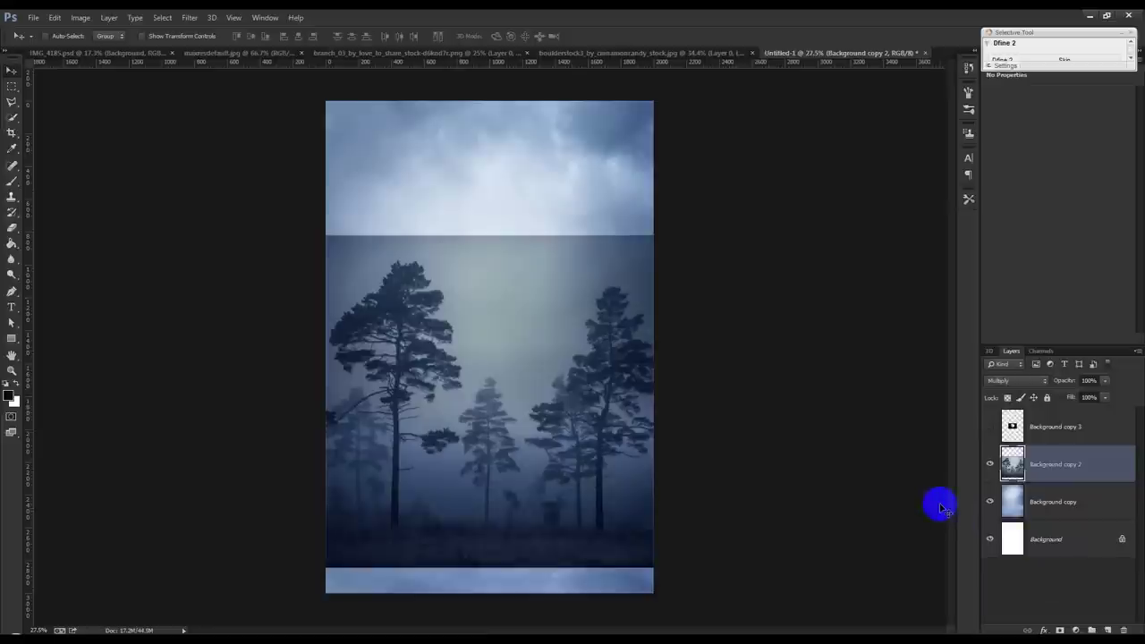
Convert the forest to black and white with Cyans at 300 and Blues about 85, then add a layer mask
left_click(478, 319)
left_click(74, 18)
mouse_move(98, 48)
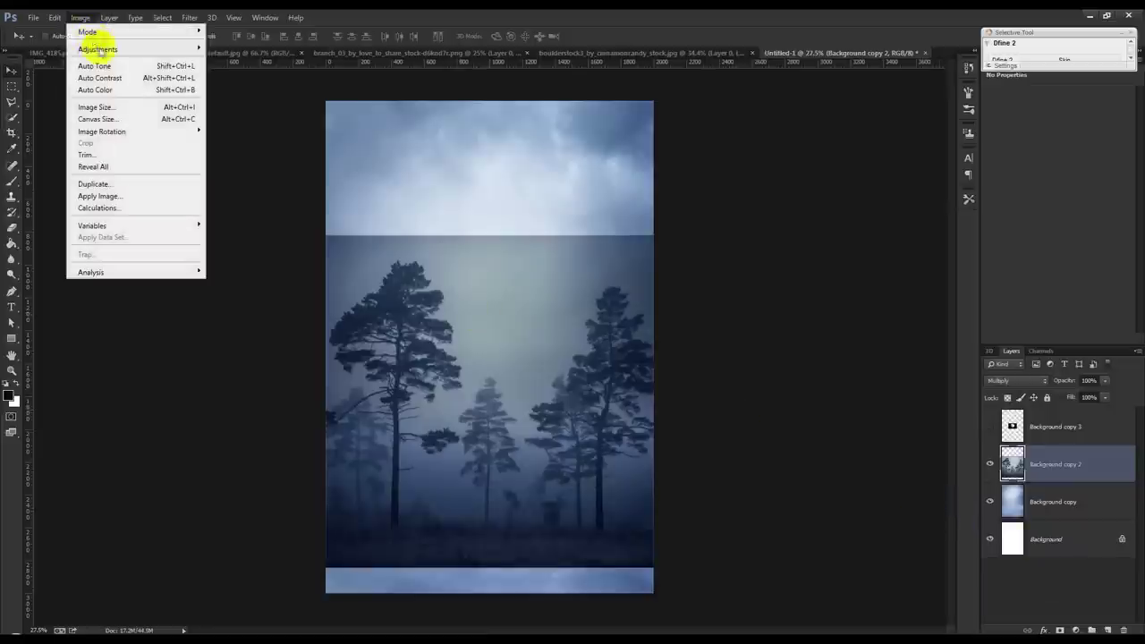
left_click(257, 136)
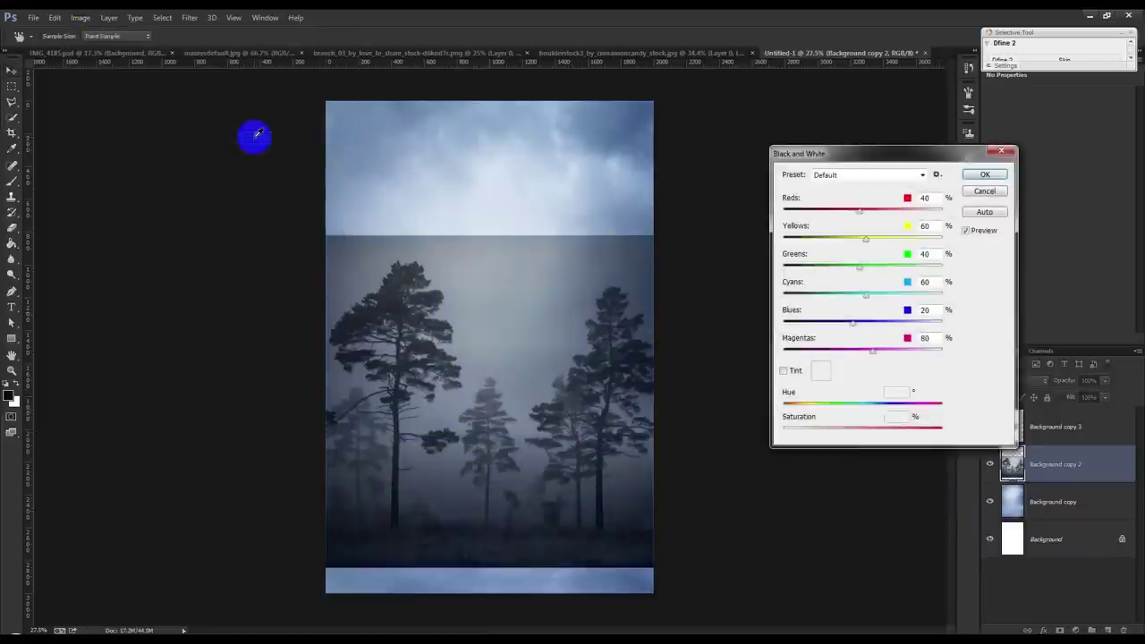
left_click(984, 177)
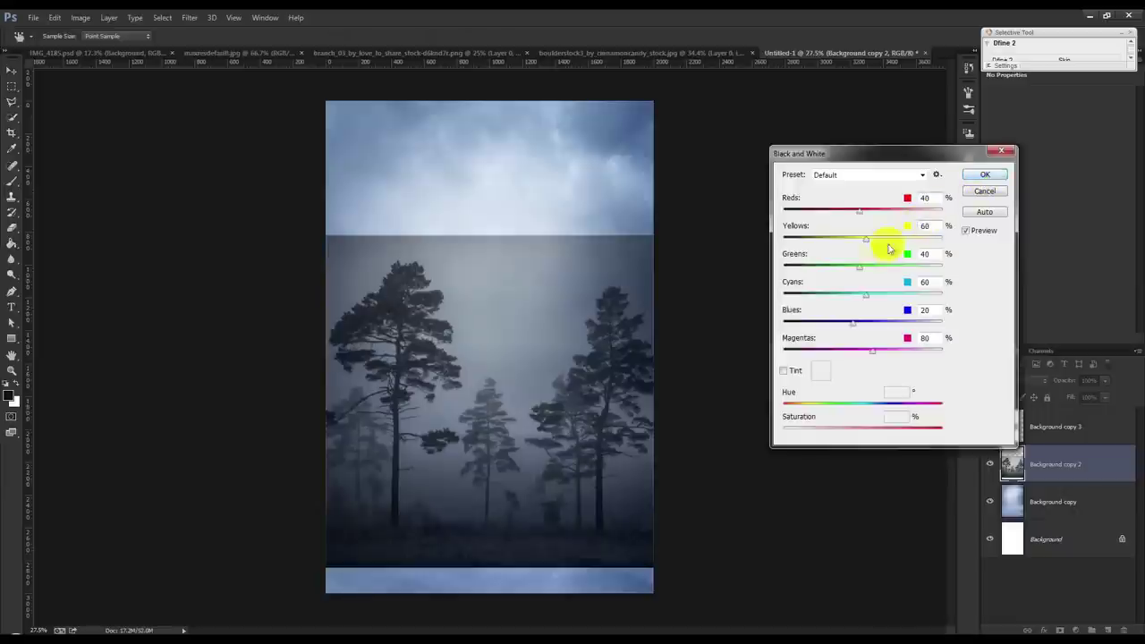
left_click_drag(864, 294, 946, 295)
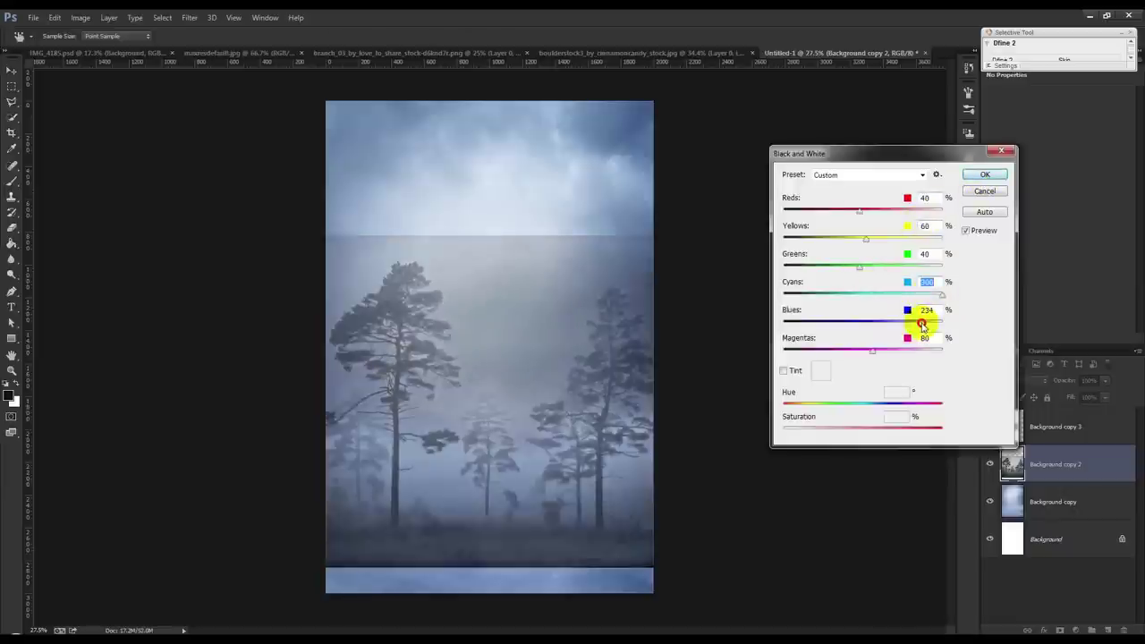
left_click_drag(891, 323, 873, 329)
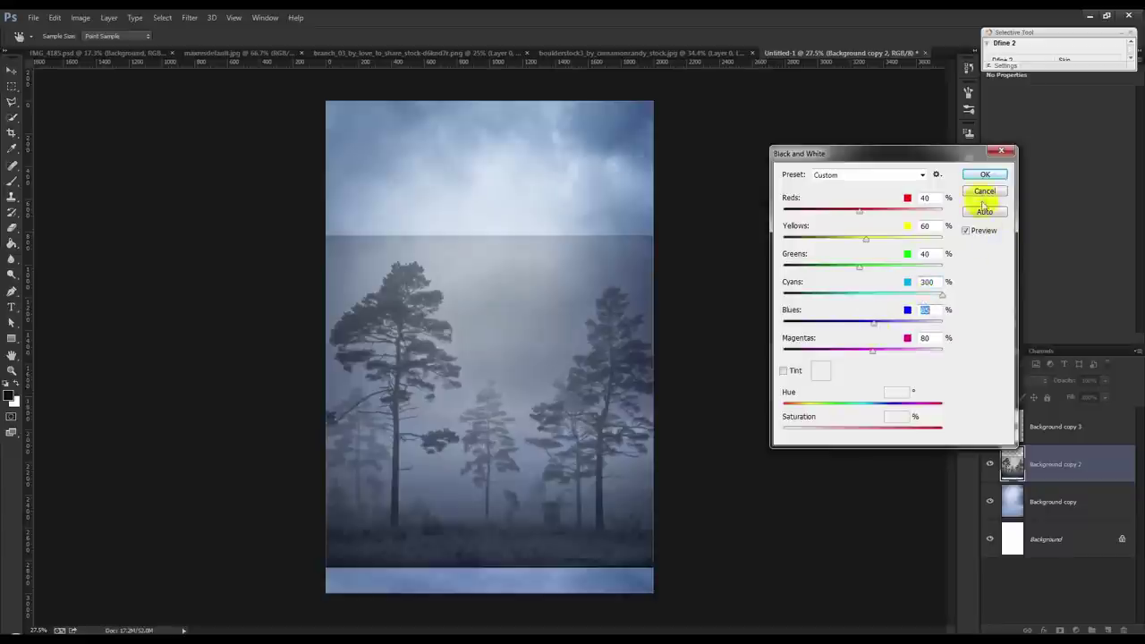
left_click(983, 176)
left_click(1059, 628)
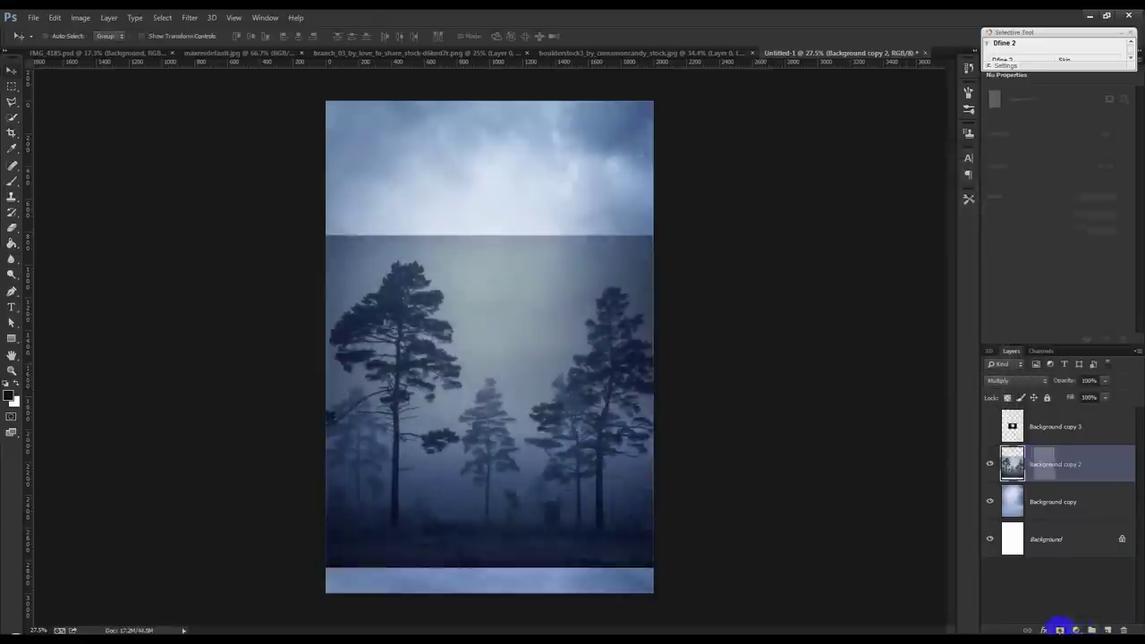
Draw a gradient on the forest layer's mask to blend the treetops into the sky
left_click(13, 248)
left_click(63, 241)
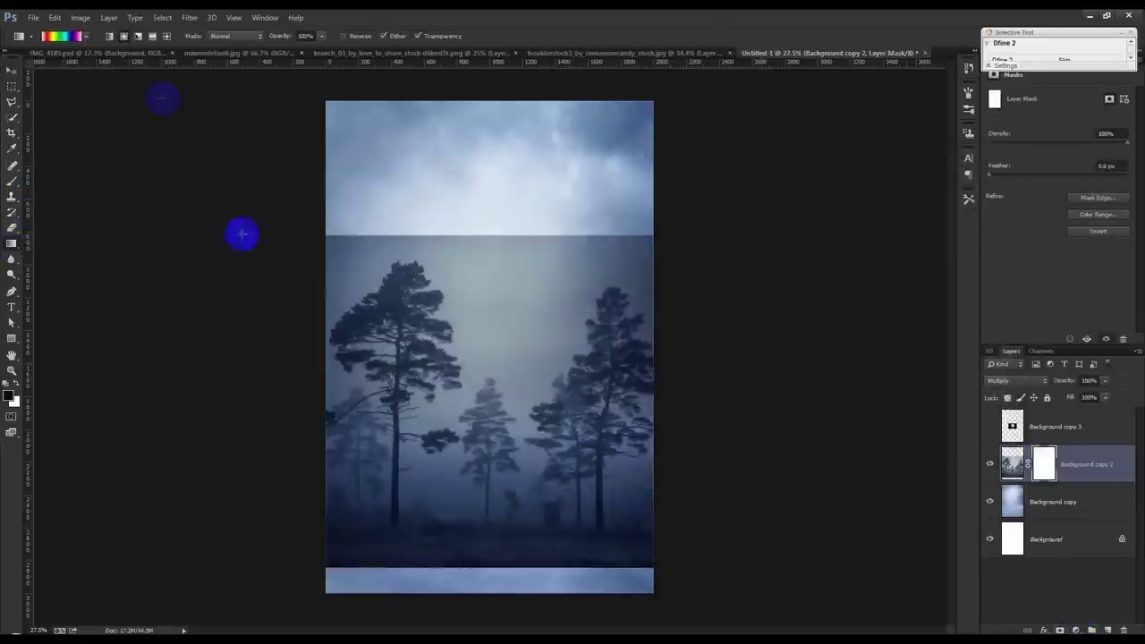
left_click(84, 37)
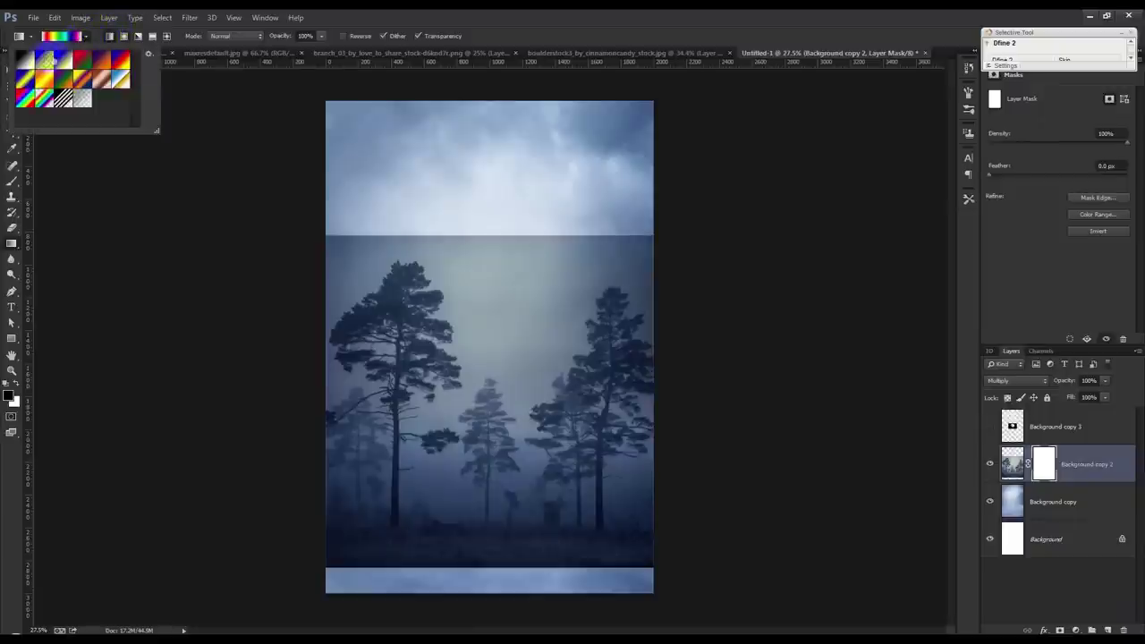
left_click_drag(526, 338, 515, 244)
left_click_drag(525, 310, 521, 339)
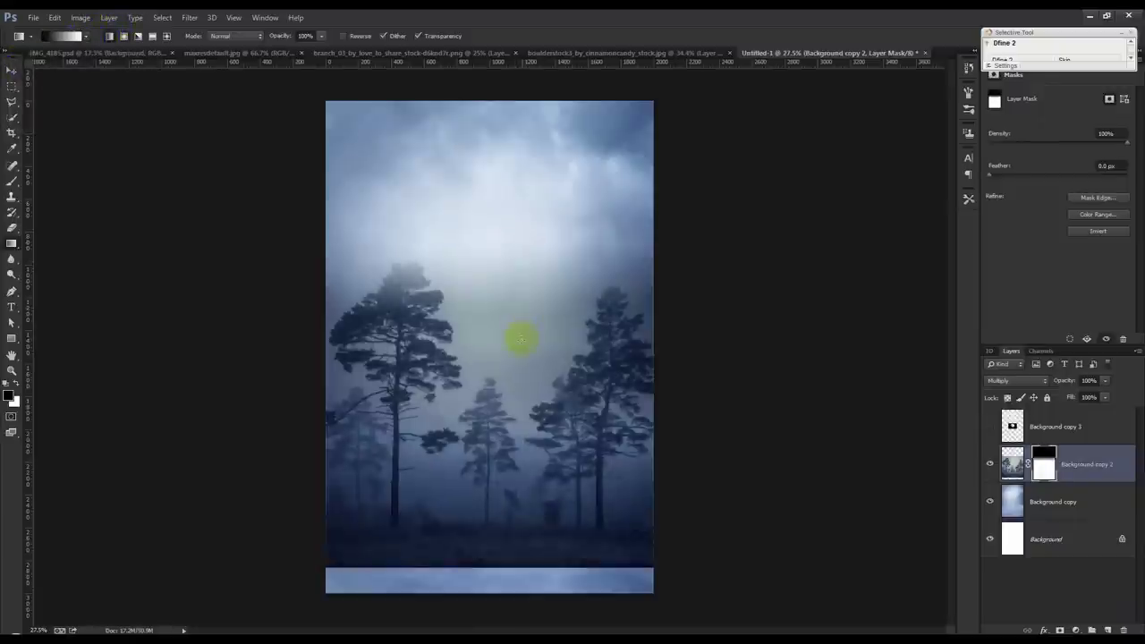
Lower the forest layer's opacity to 34% and nudge it down slightly
left_click(11, 75)
left_click_drag(1061, 383, 1025, 383)
left_click_drag(599, 363, 597, 369)
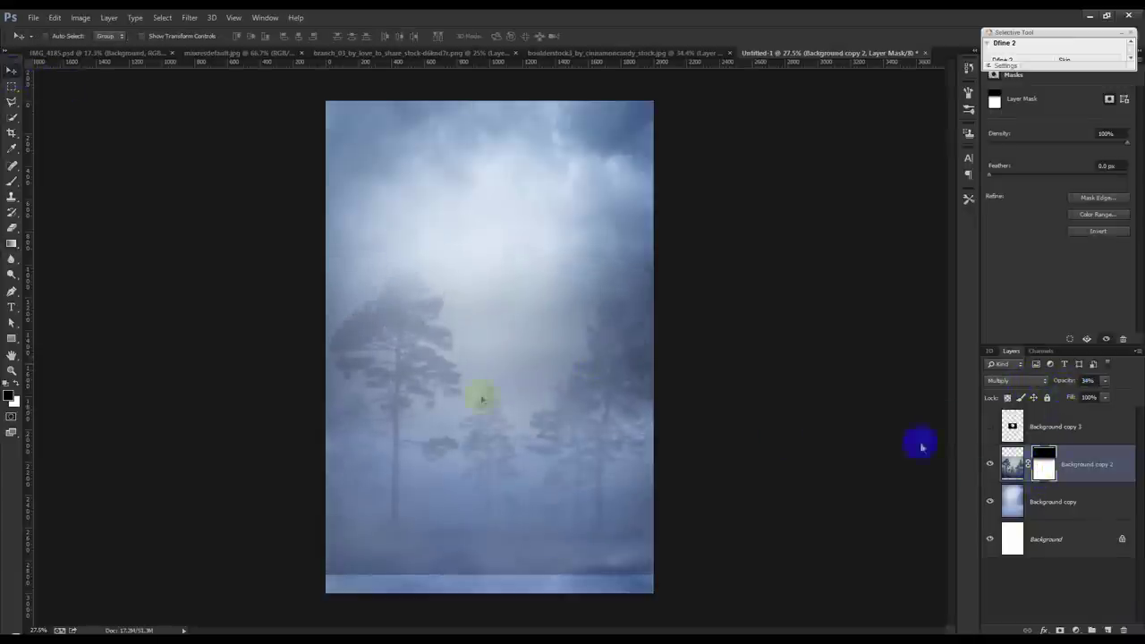
scroll(391, 348, "up", 2)
Paint the forest mask with a soft black and white brush to dissolve the upper trees into fog
left_click(20, 180)
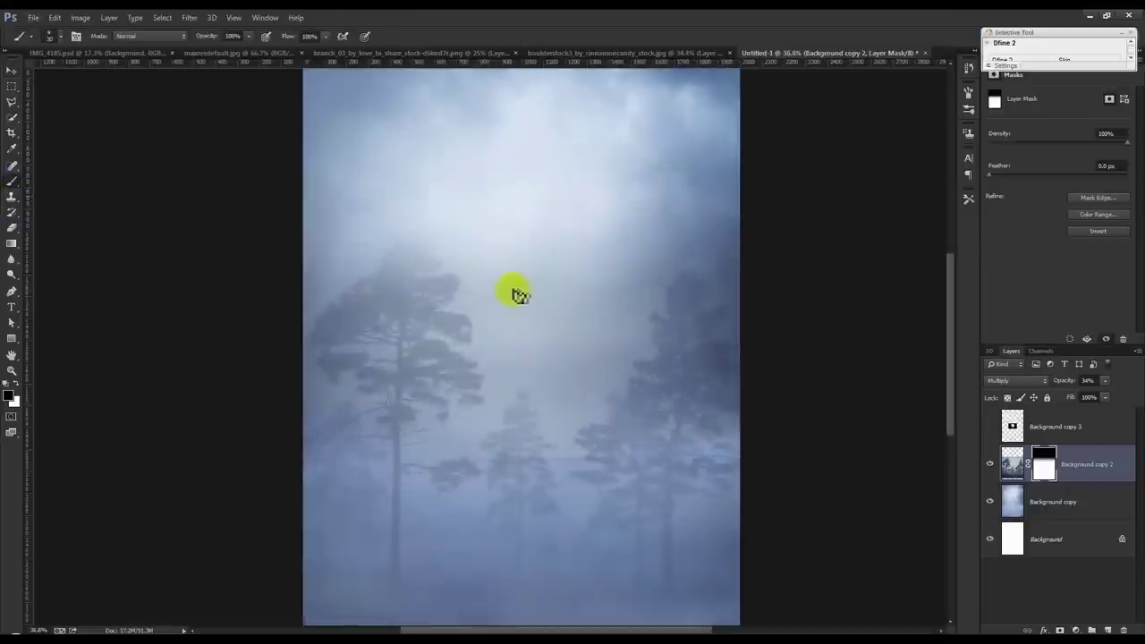
right_click(534, 295)
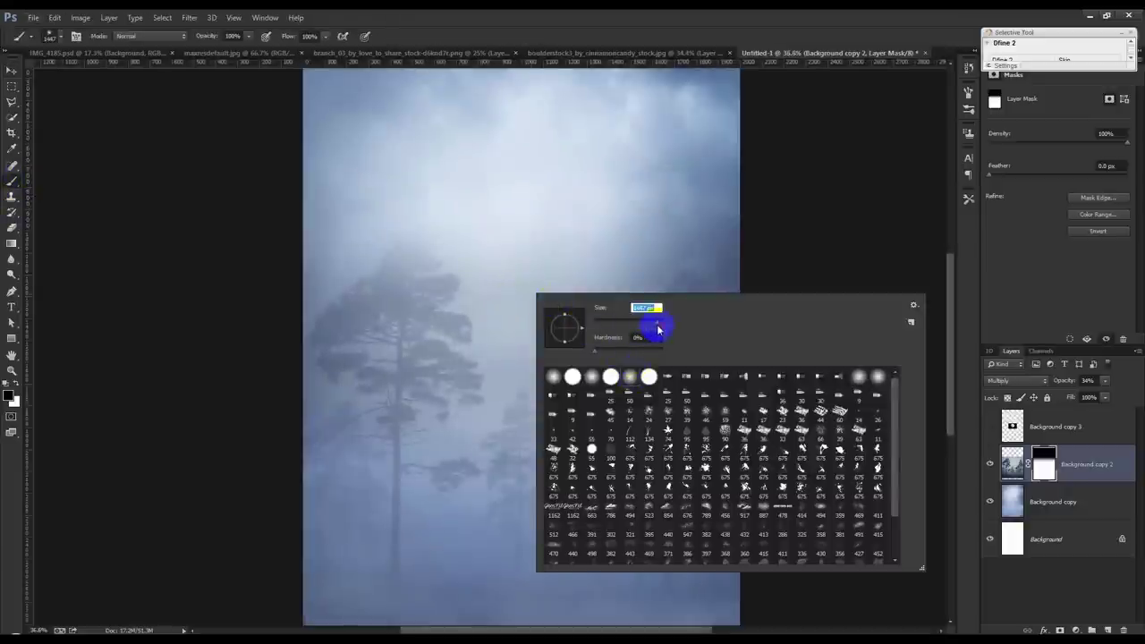
key("Return")
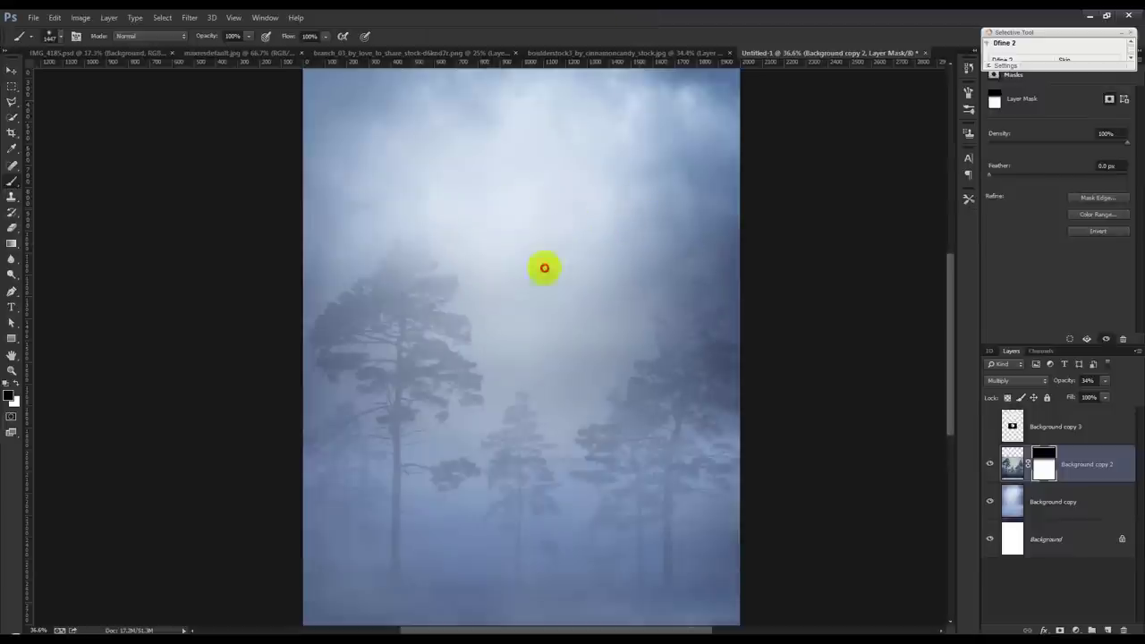
left_click(545, 268)
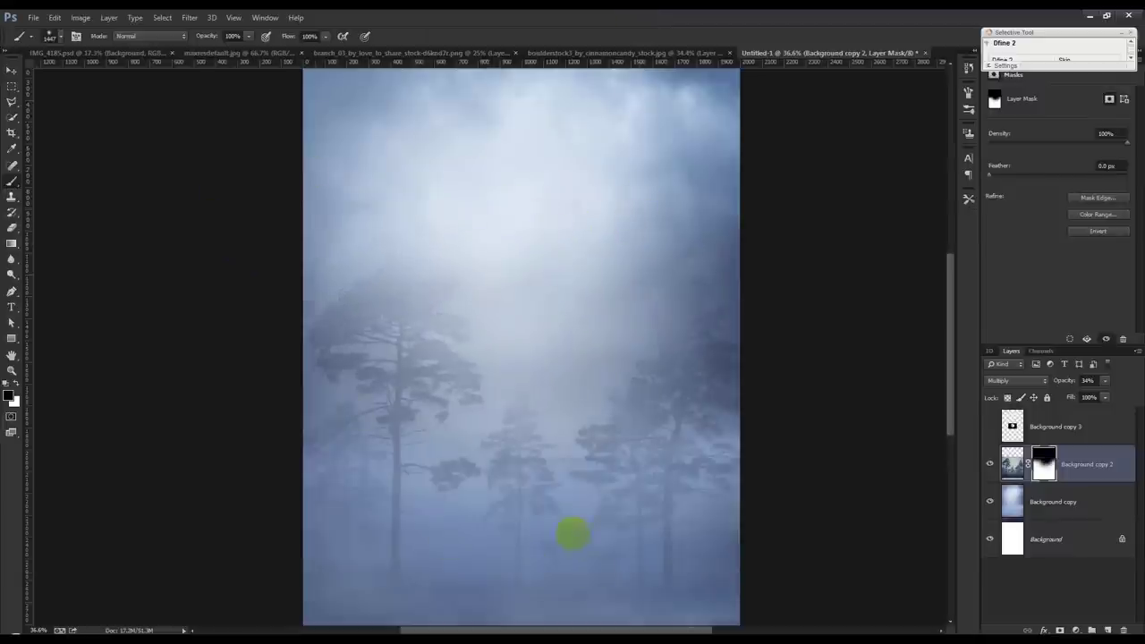
scroll(744, 545, "down", 2)
left_click(445, 566)
scroll(187, 560, "up", 3)
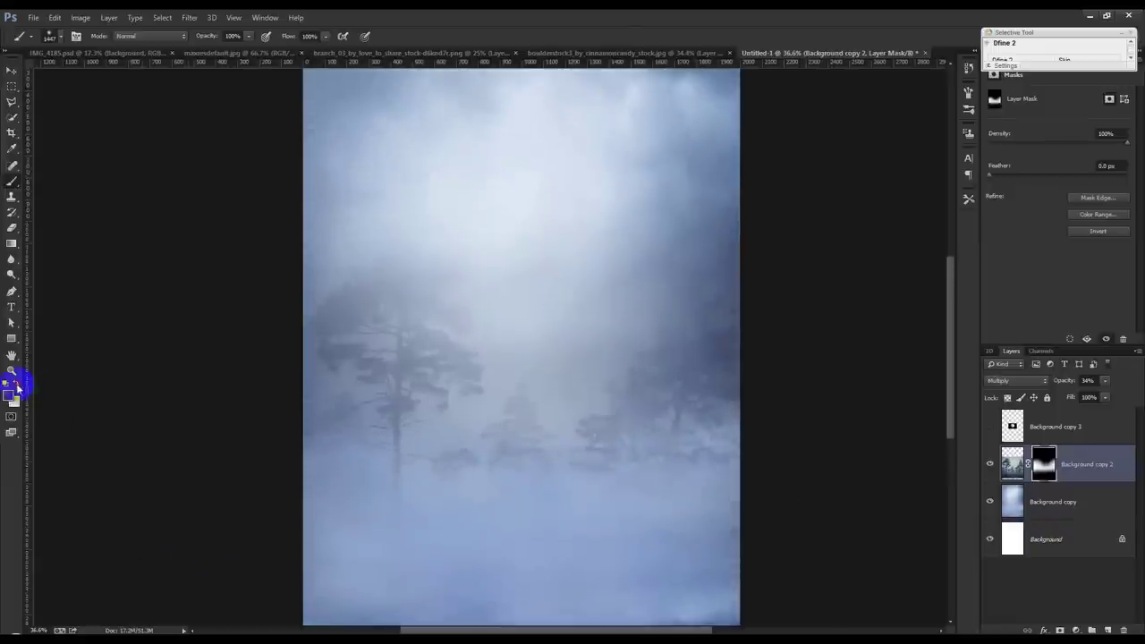
left_click(16, 385)
scroll(370, 467, "up", 2)
mouse_move(409, 370)
left_mouse_down()
mouse_move(427, 363)
mouse_move(409, 358)
mouse_move(408, 333)
left_mouse_up()
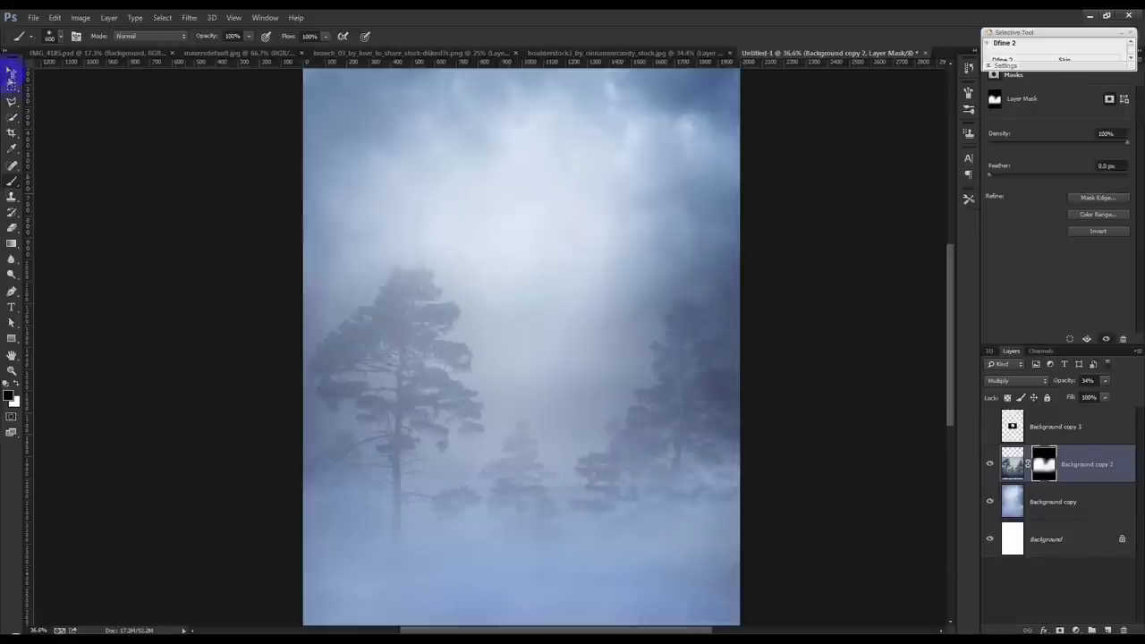
left_click(11, 70)
Apply a Gaussian blur to the forest layer's pixels, undoing an accidental shift afterwards
key("ctrl+minus")
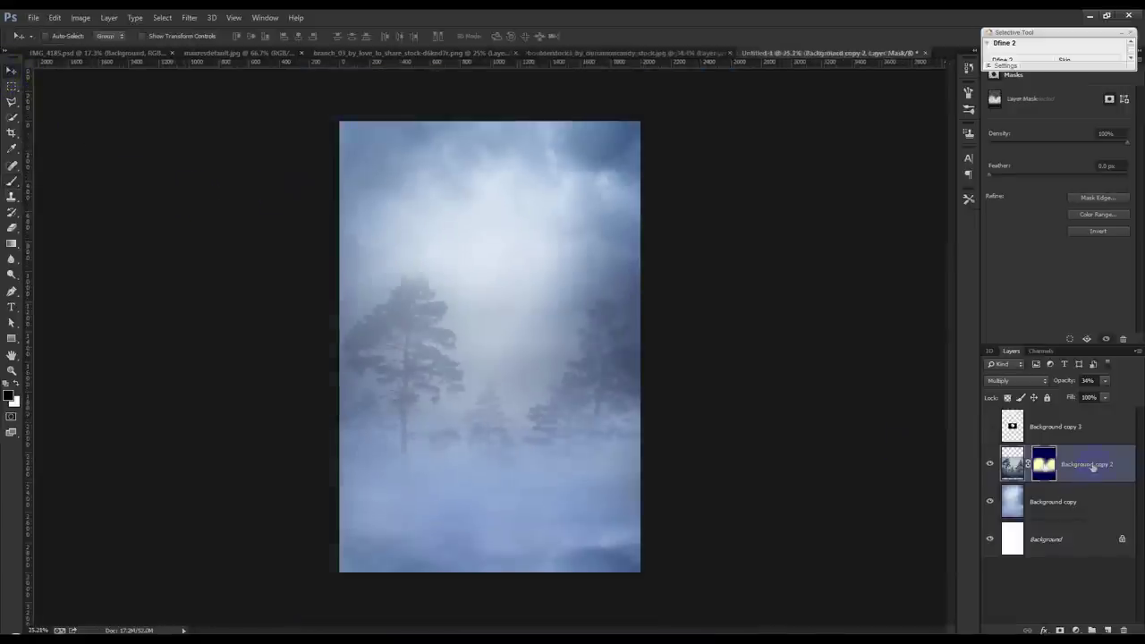
left_click(1011, 463)
scroll(771, 415, "up", 1)
left_click(182, 19)
mouse_move(196, 168)
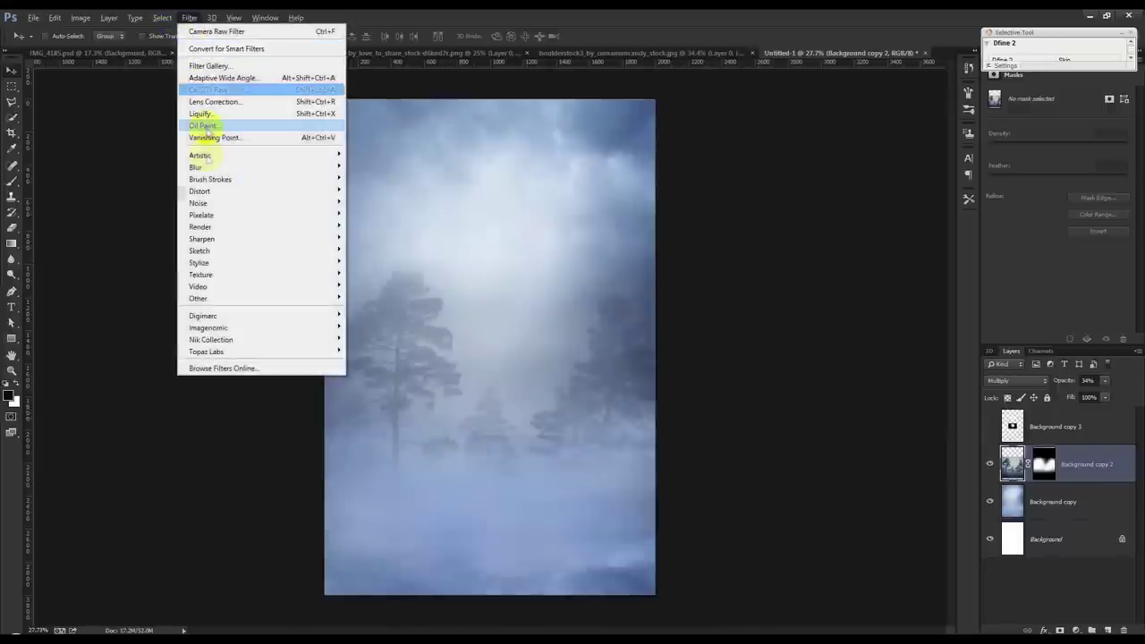
left_click(392, 256)
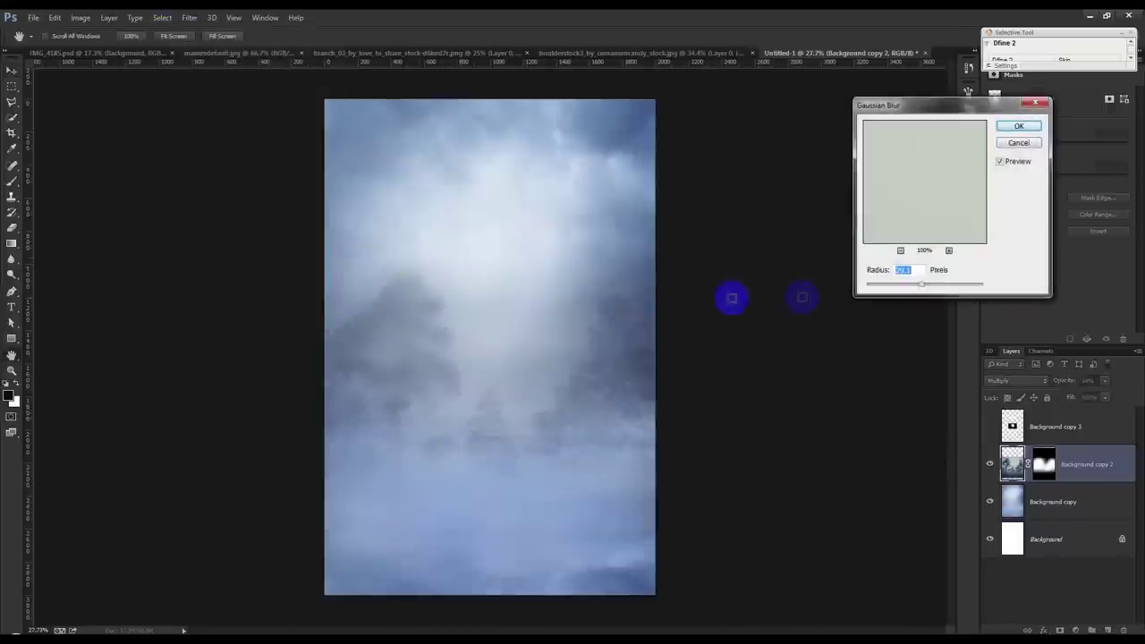
left_click_drag(901, 284, 910, 286)
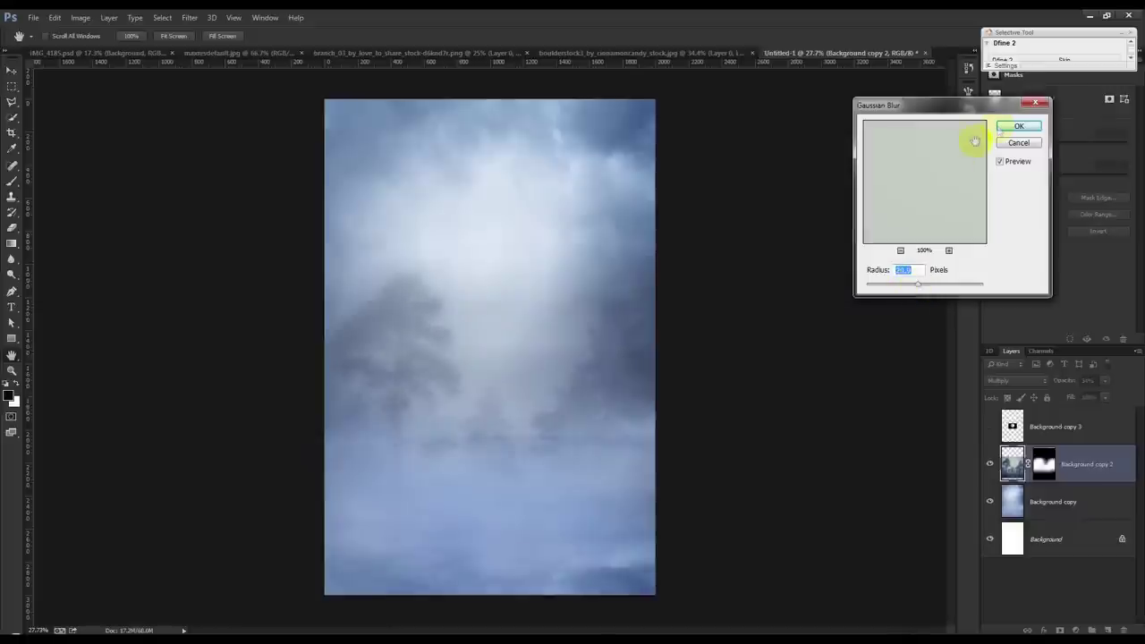
left_click(1006, 129)
left_click_drag(582, 358, 689, 363)
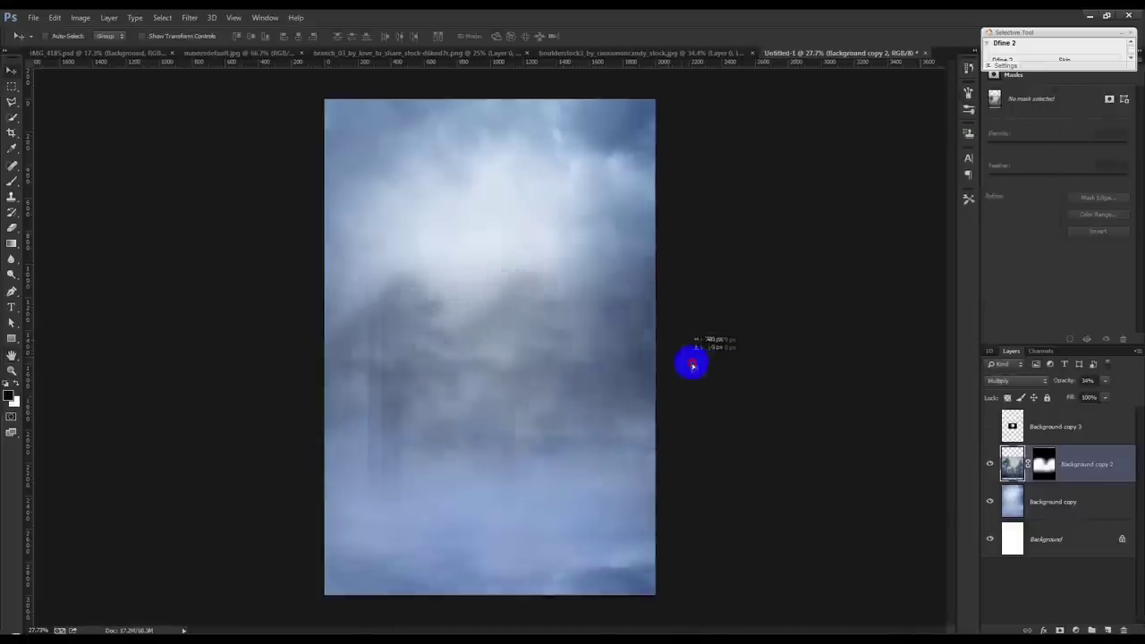
key("ctrl+z")
Select the Background copy sky layer and open the Image and Filter menus
scroll(491, 291, "up", 1)
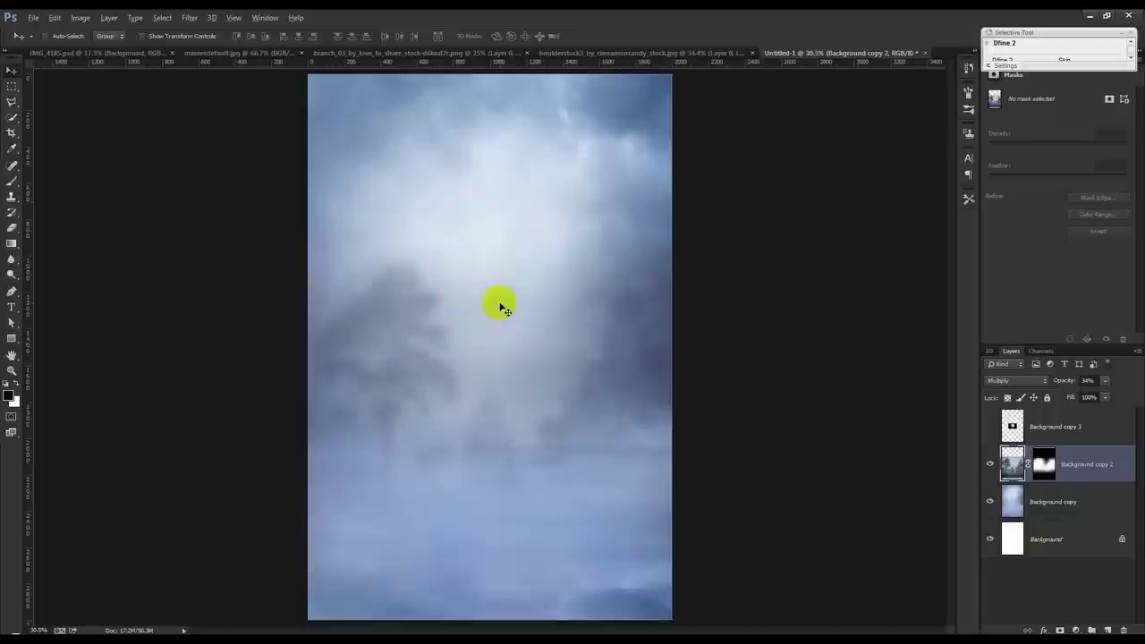
left_click(1011, 501)
left_click(81, 17)
mouse_move(134, 49)
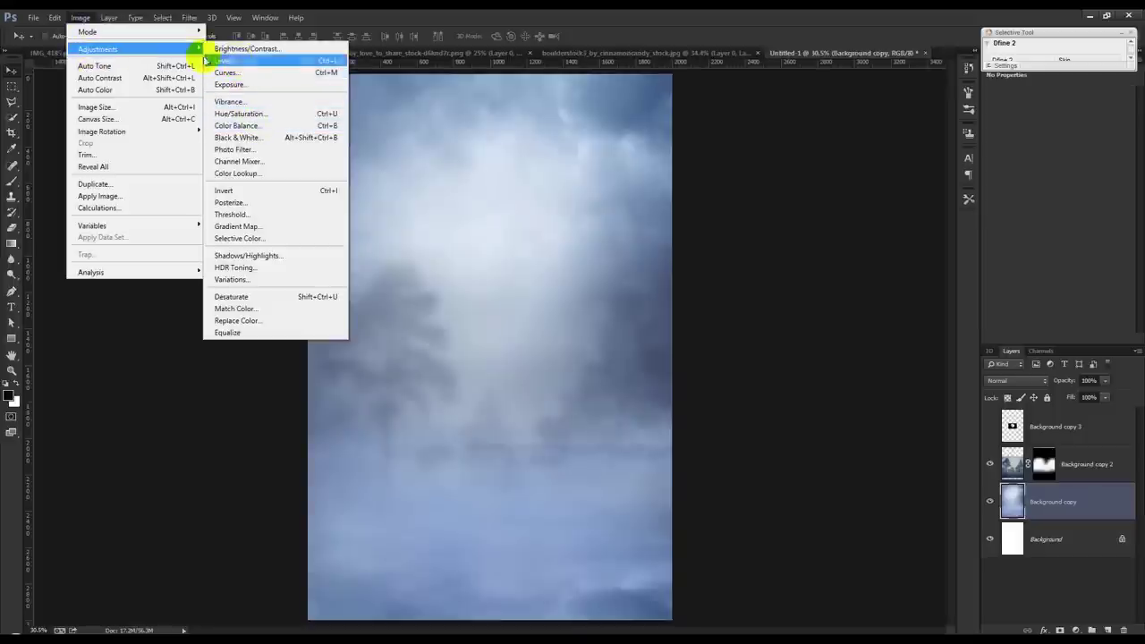
left_click(190, 17)
Apply Camera Raw to the sky: Highlights -100, Shadows -17, Whites -100, Blacks +23
left_click(219, 89)
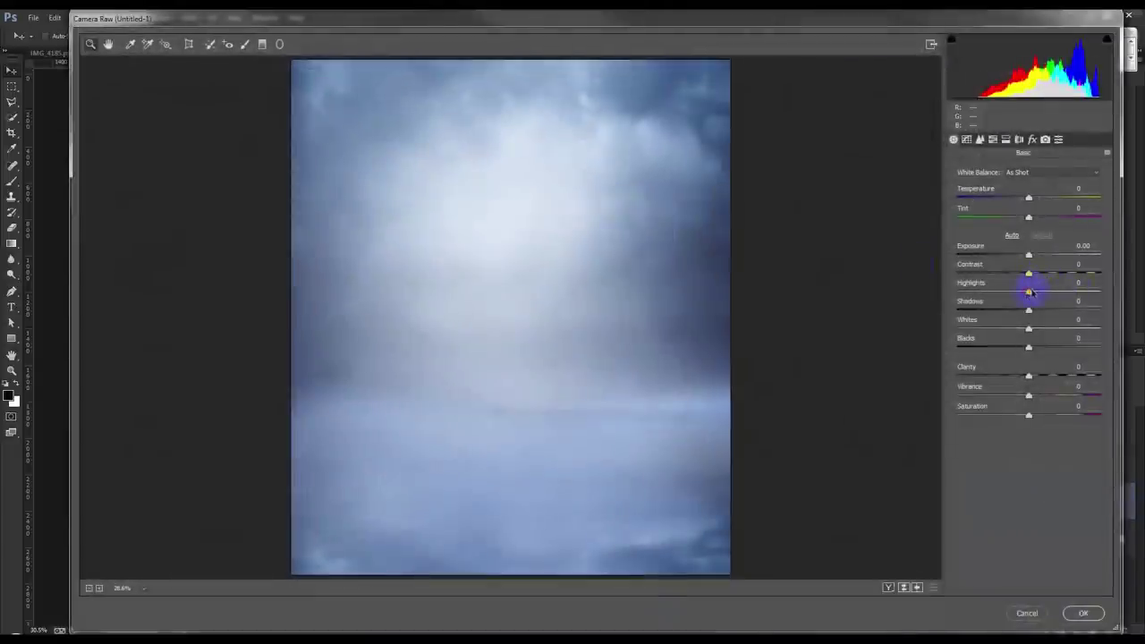
left_click_drag(1029, 291, 948, 295)
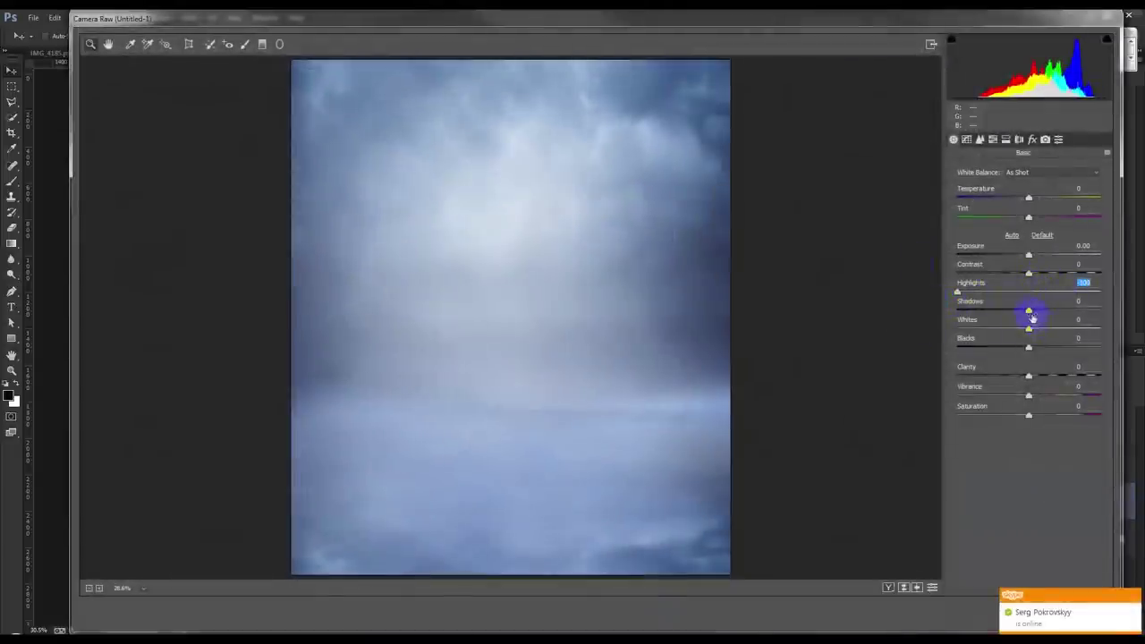
mouse_move(993, 317)
left_mouse_down()
mouse_move(1020, 319)
mouse_move(910, 340)
left_mouse_up()
mouse_move(1022, 352)
left_mouse_down()
mouse_move(1001, 351)
mouse_move(1045, 351)
left_mouse_up()
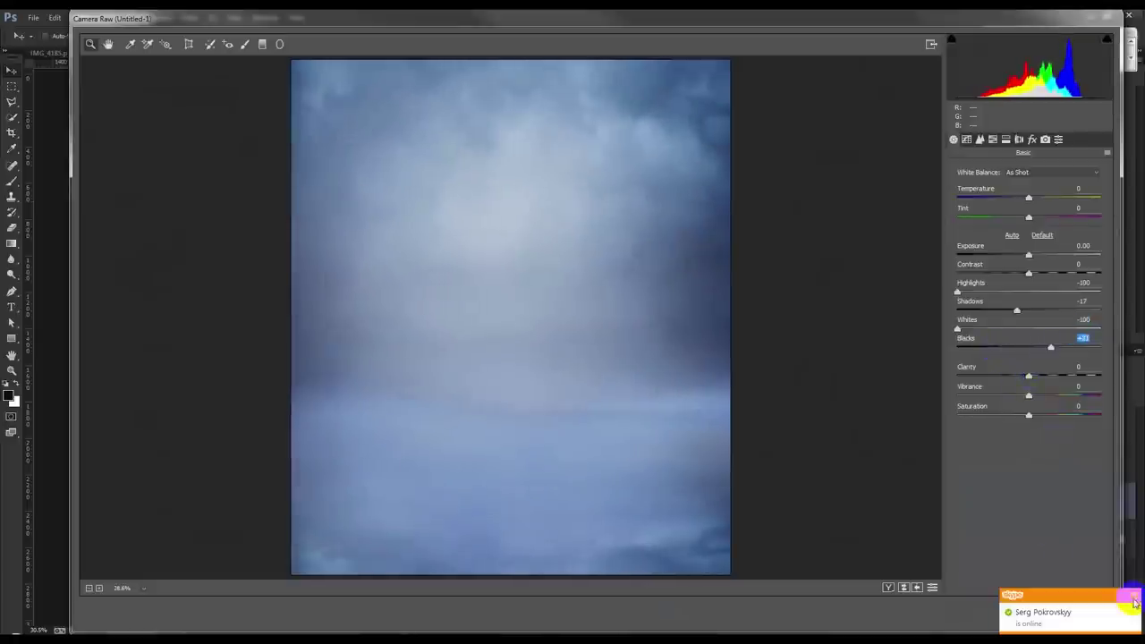
left_click(1082, 613)
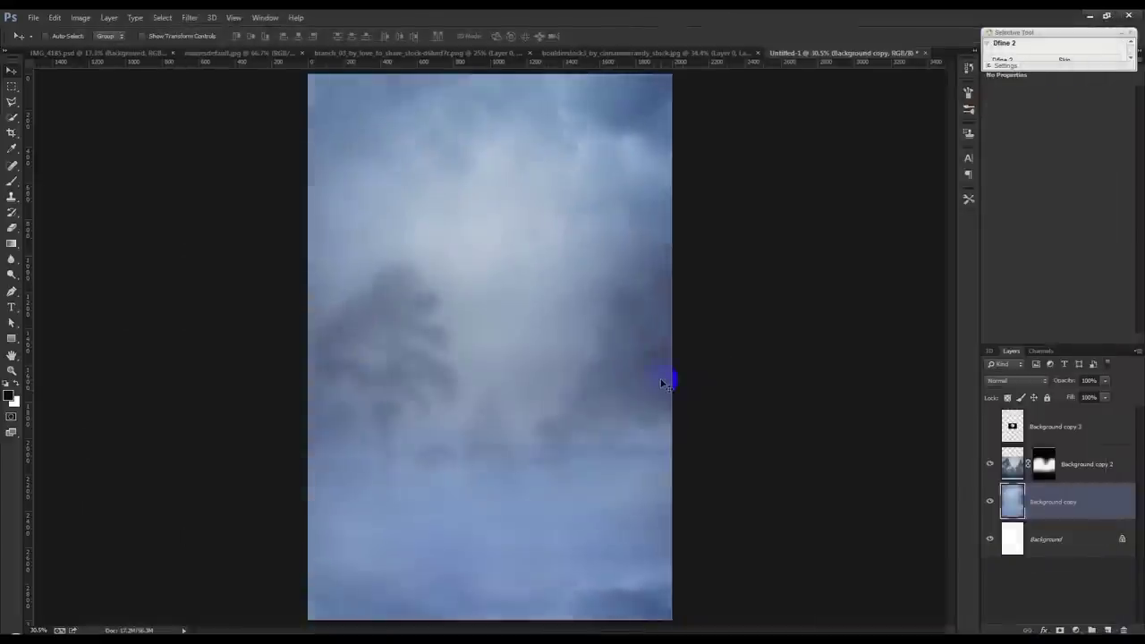
Move the misty tree layer up and brighten it with a raised Curves adjustment
left_click(1088, 457)
mouse_move(697, 369)
left_mouse_down()
mouse_move(694, 320)
mouse_move(691, 341)
left_mouse_up()
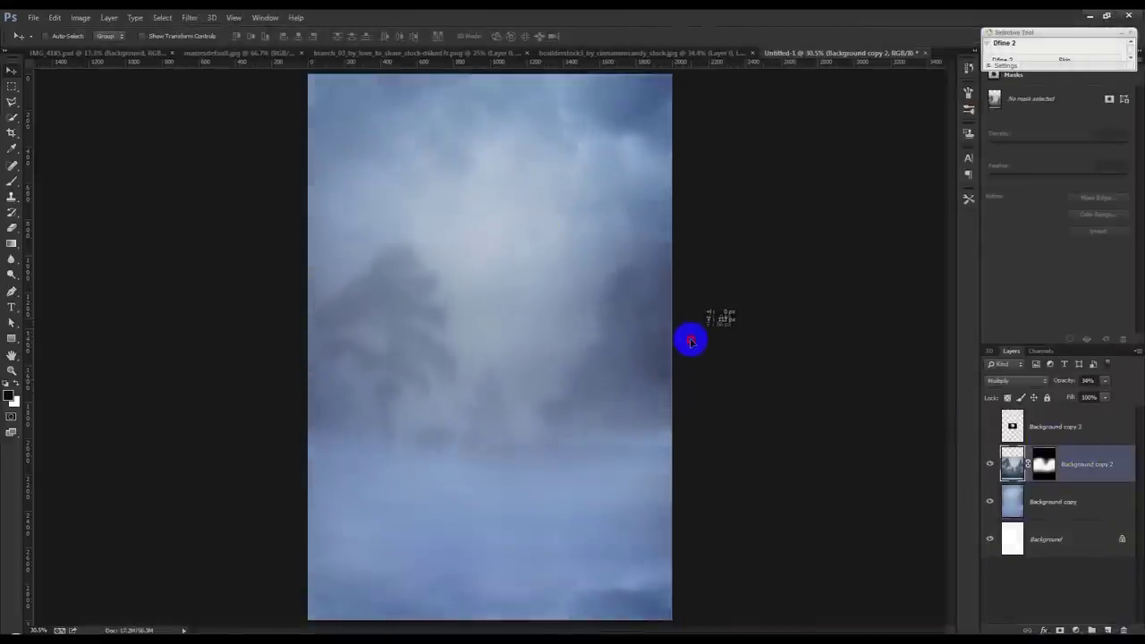
left_click_drag(691, 344, 693, 367)
key("ctrl+m")
left_click_drag(799, 231, 786, 214)
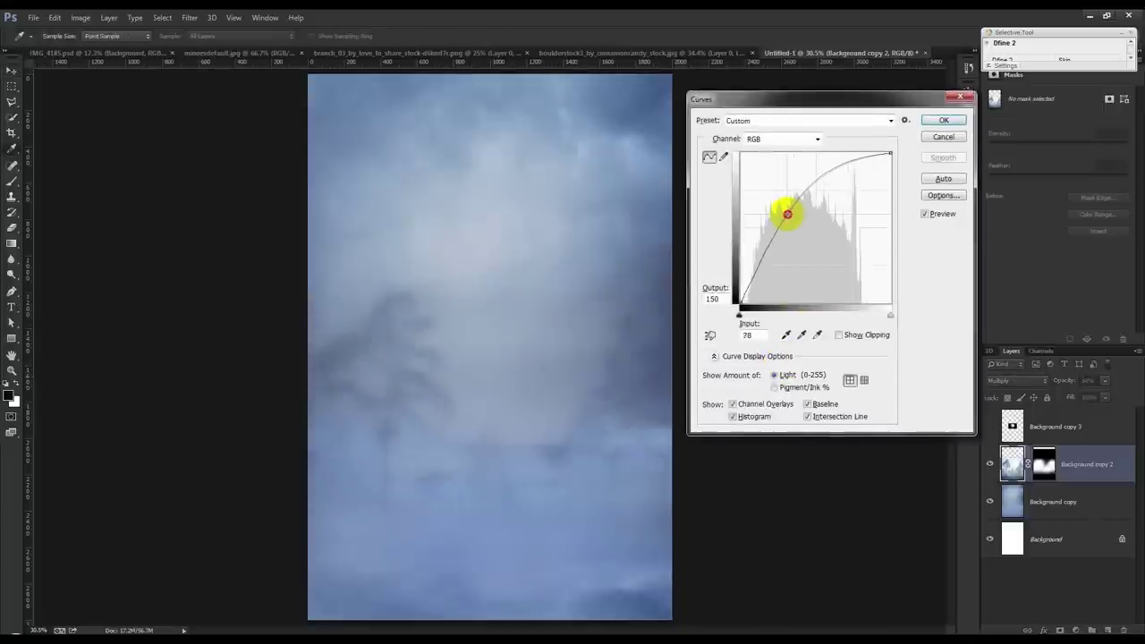
left_click(939, 120)
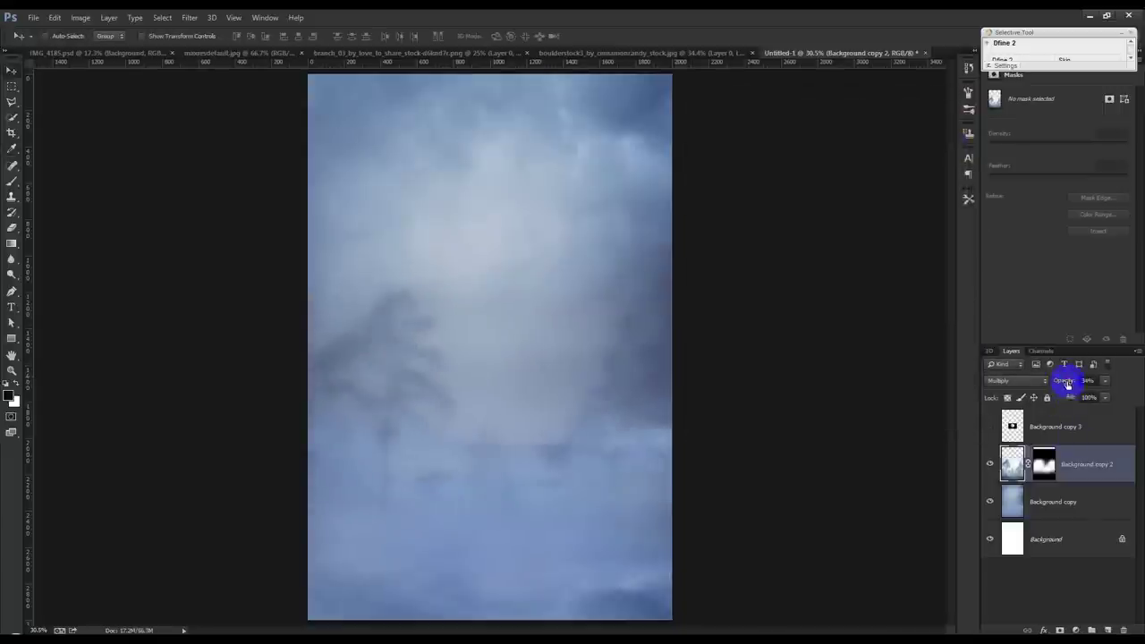
Set the tree layer's opacity to 75% and make the moon layer visible
left_click_drag(1066, 384, 1100, 382)
type("75")
key("Return")
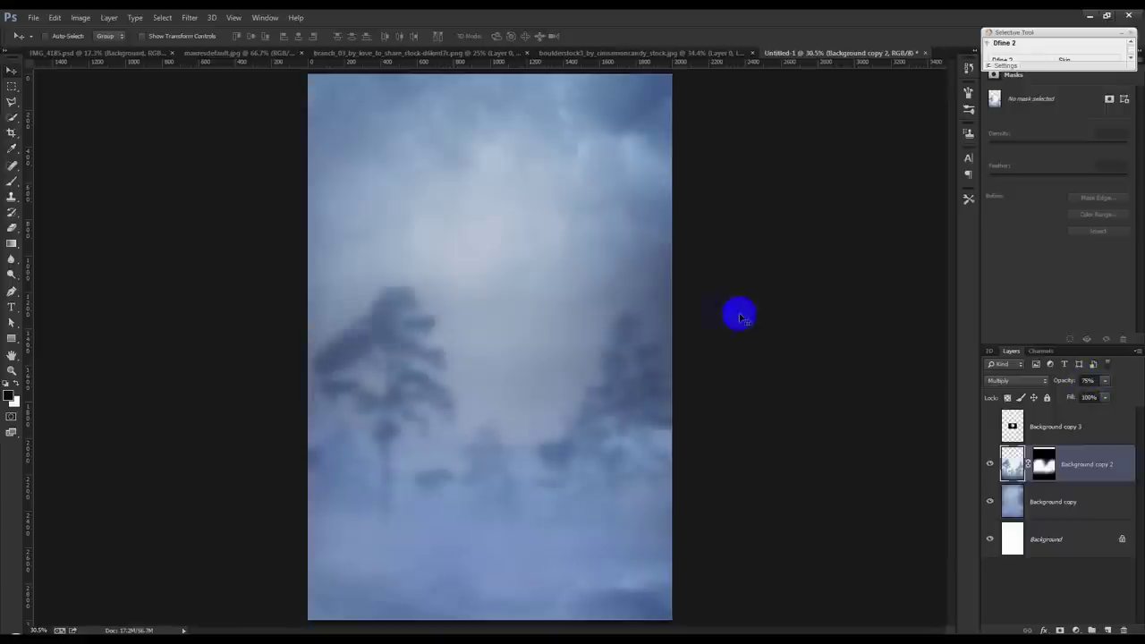
left_click(990, 427)
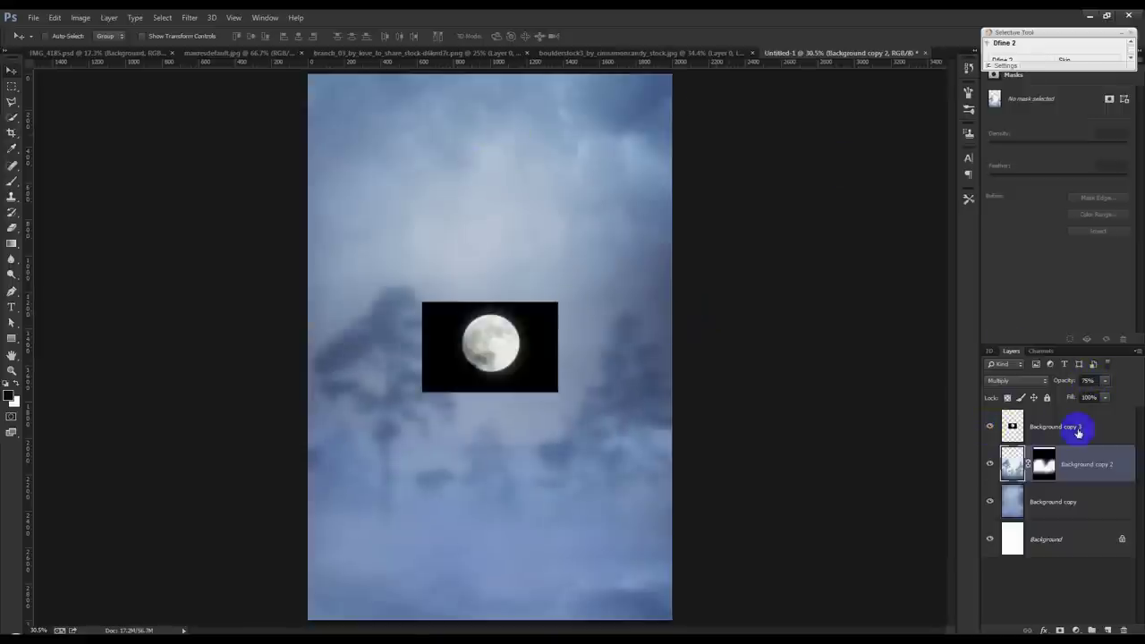
Set the moon layer's blend mode to Screen and shift it slightly in the sky
left_click(1014, 420)
left_click(1037, 382)
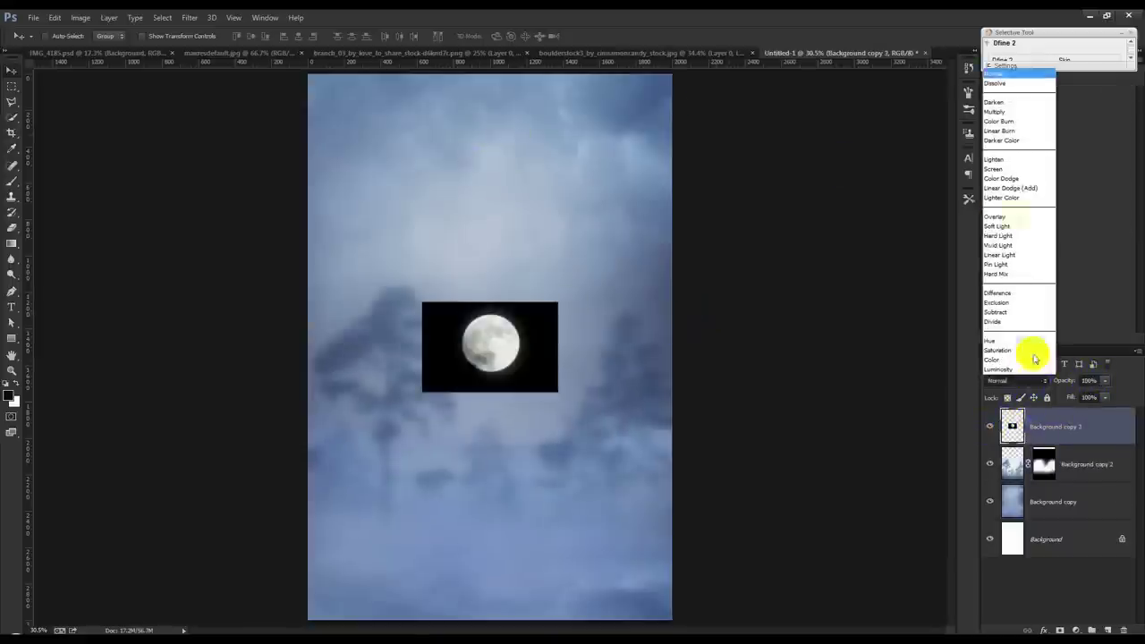
left_click(997, 171)
mouse_move(568, 289)
left_mouse_down()
mouse_move(554, 258)
mouse_move(594, 295)
mouse_move(592, 273)
left_mouse_up()
Enlarge the moon and rotate it to about 145 degrees near the top of the sky
key("ctrl+t")
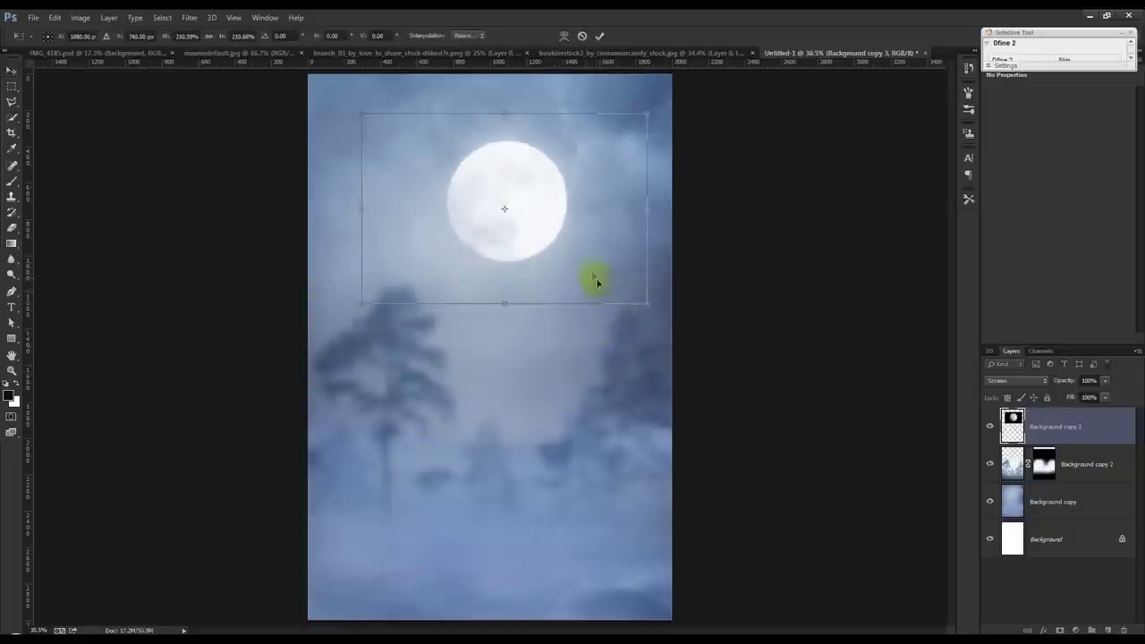
key("Return")
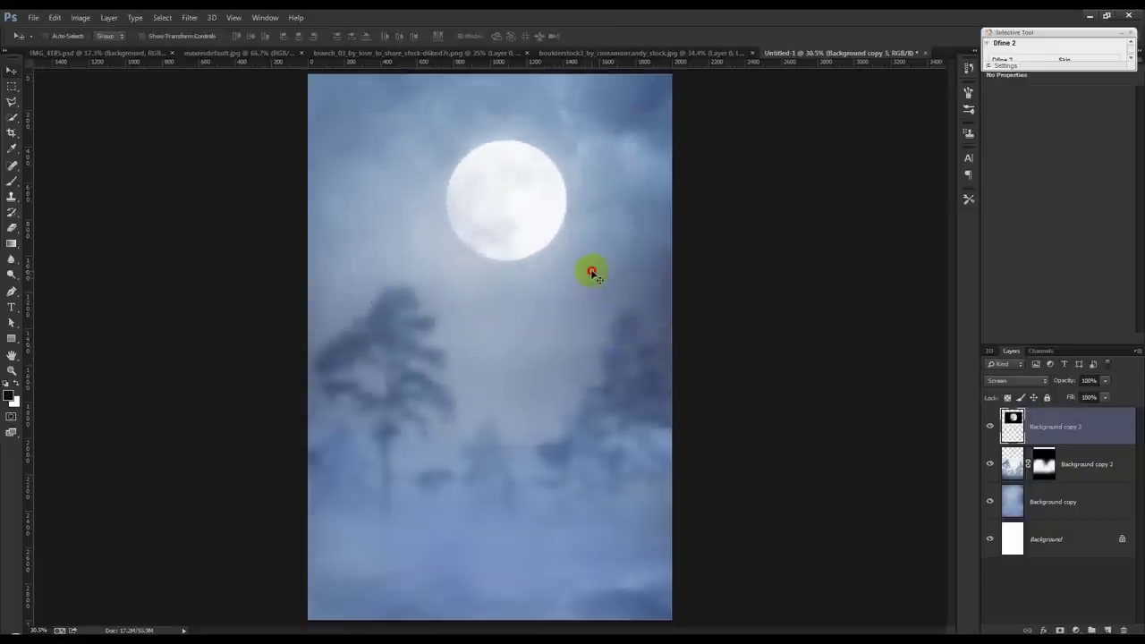
key("ctrl+t")
left_click_drag(734, 268, 408, 439)
left_click_drag(253, 309, 243, 278)
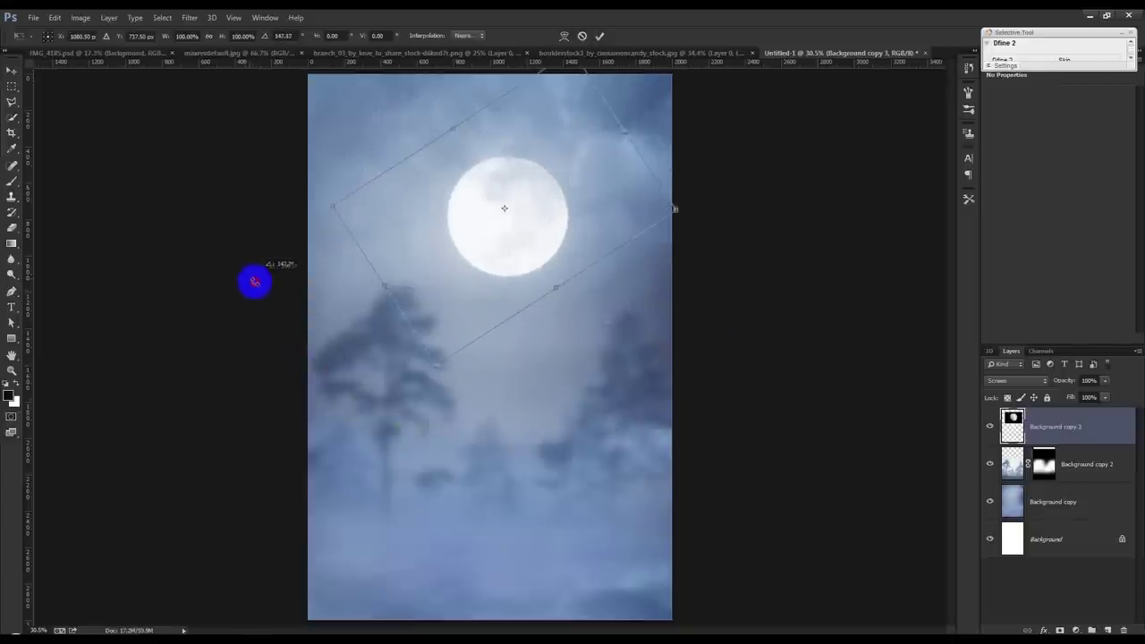
mouse_move(262, 287)
left_mouse_down()
mouse_move(518, 361)
mouse_move(631, 325)
left_mouse_up()
left_click_drag(474, 384, 220, 289)
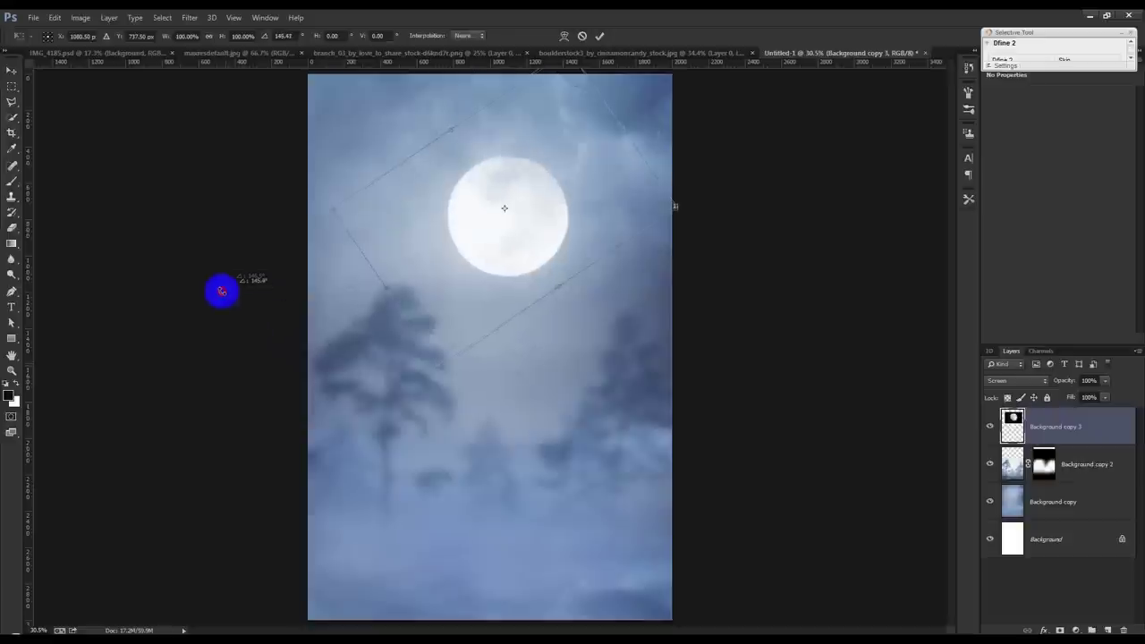
left_click_drag(470, 293, 476, 284)
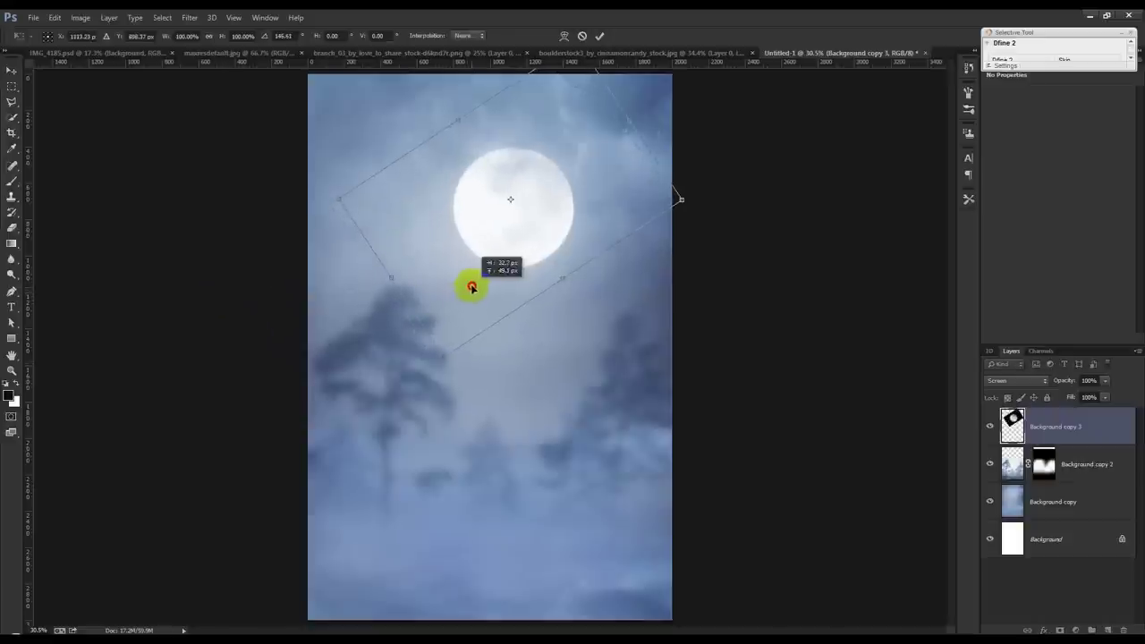
key("Return")
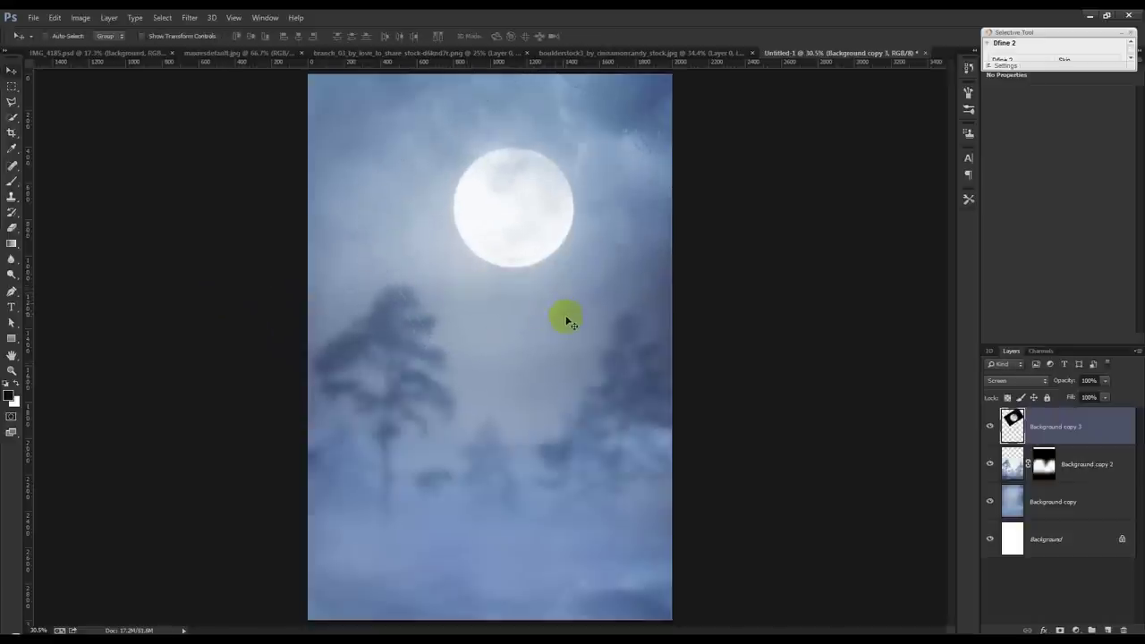
Switch to the boulder photo document
scroll(569, 322, "up", 1)
scroll(566, 320, "down", 2)
scroll(566, 320, "up", 1)
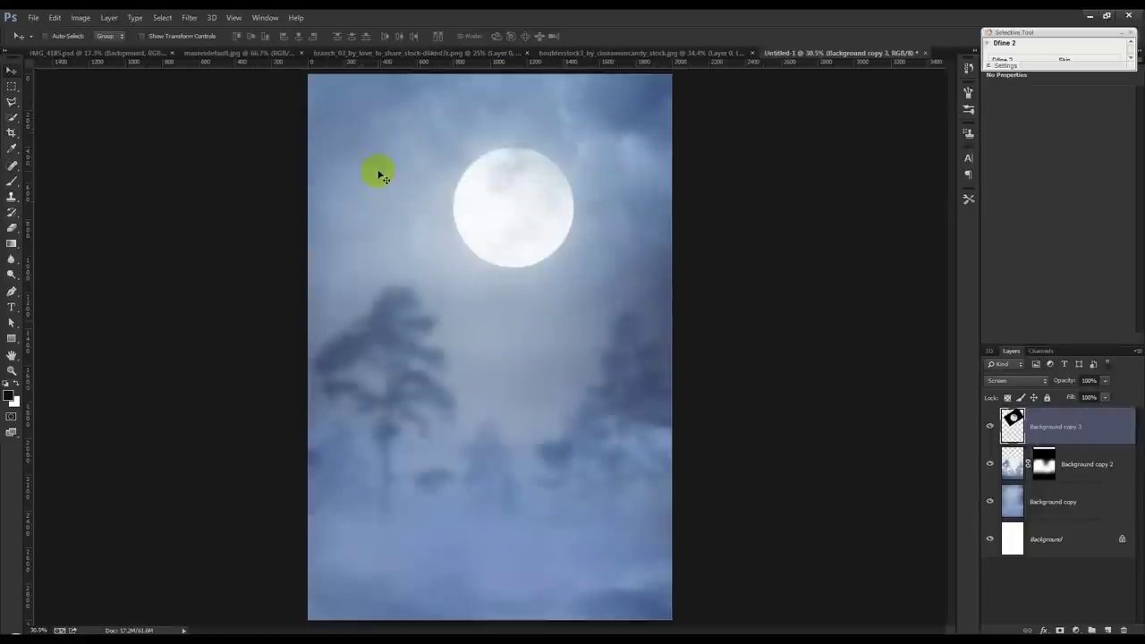
left_click(578, 54)
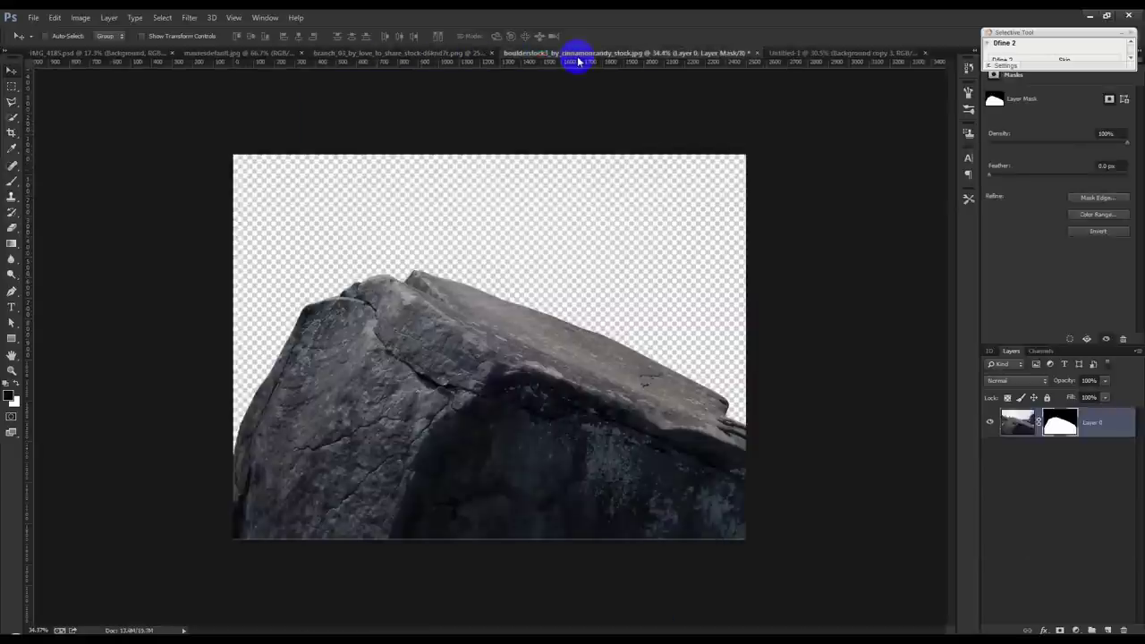
Copy the masked boulder into the composite and settle it along the bottom
left_click_drag(460, 409, 568, 403)
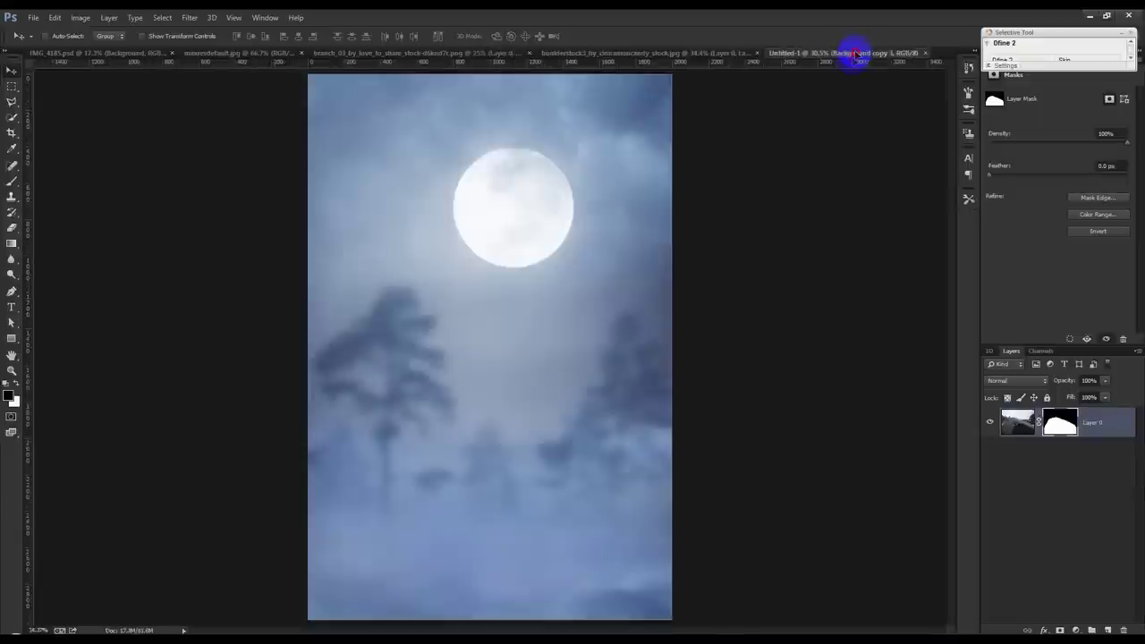
scroll(536, 452, "down", 1)
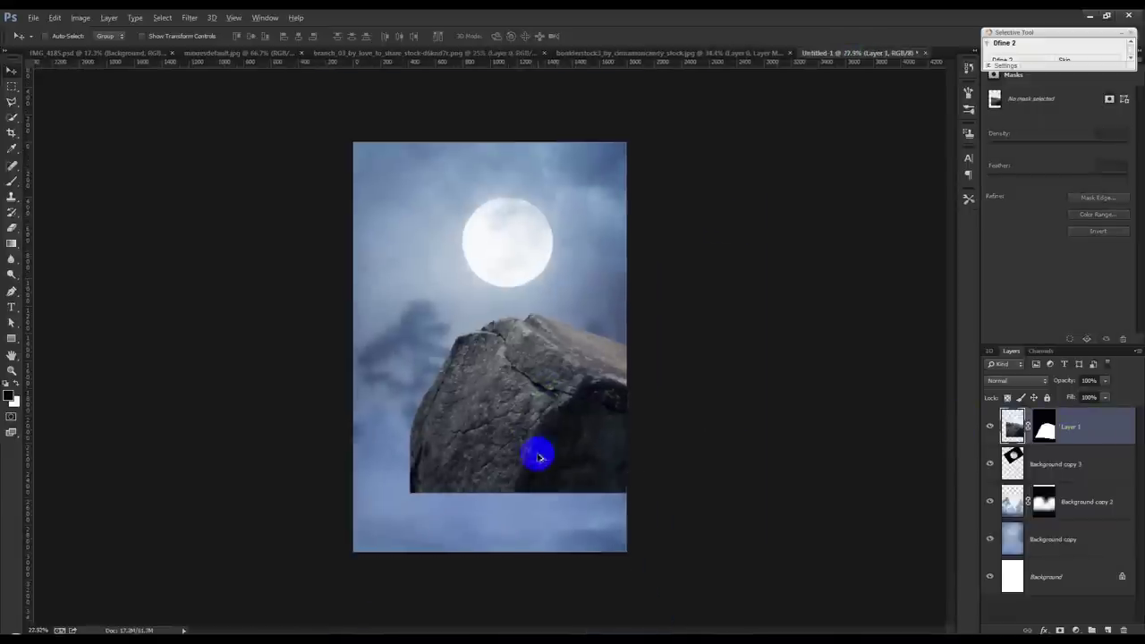
left_click_drag(536, 453, 399, 487)
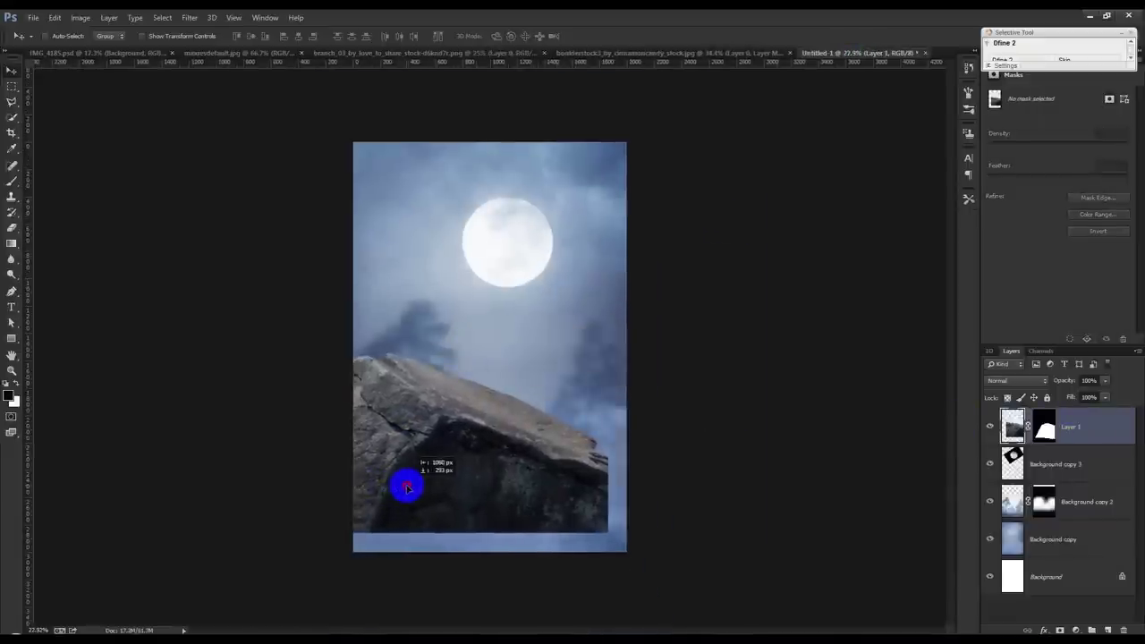
left_click_drag(398, 487, 452, 487)
Free-transform the boulder, tilting it to about 17 degrees and repositioning it
key("ctrl+t")
left_click_drag(706, 424, 704, 451)
mouse_move(606, 447)
left_mouse_down()
mouse_move(610, 479)
mouse_move(593, 459)
left_mouse_up()
left_click_drag(593, 409, 594, 394)
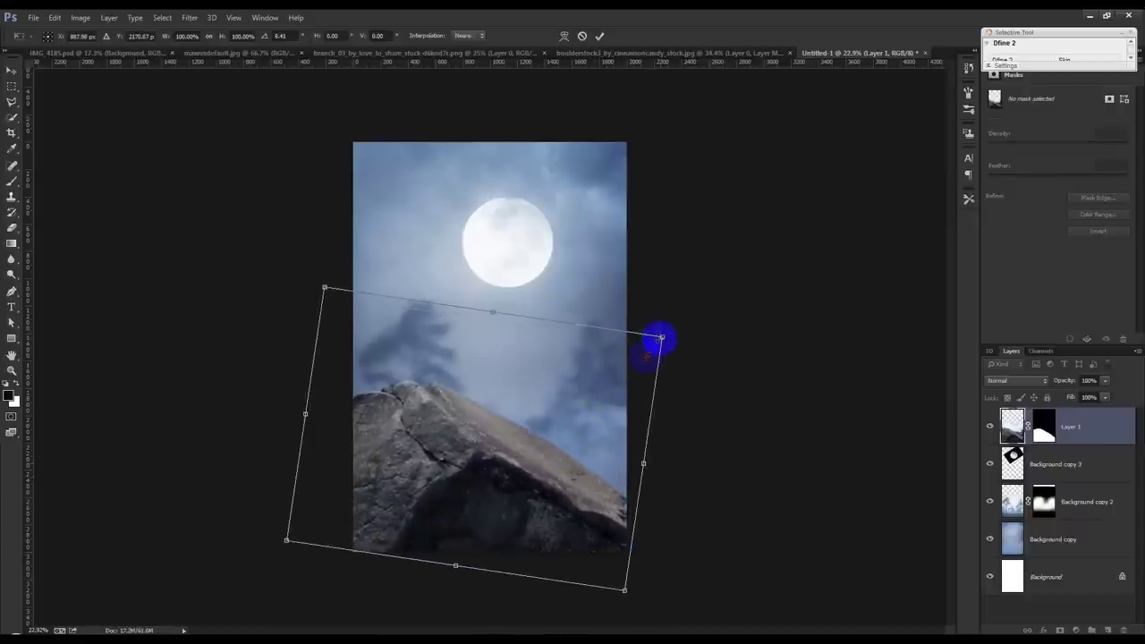
left_click_drag(660, 338, 655, 401)
left_click_drag(568, 421, 567, 429)
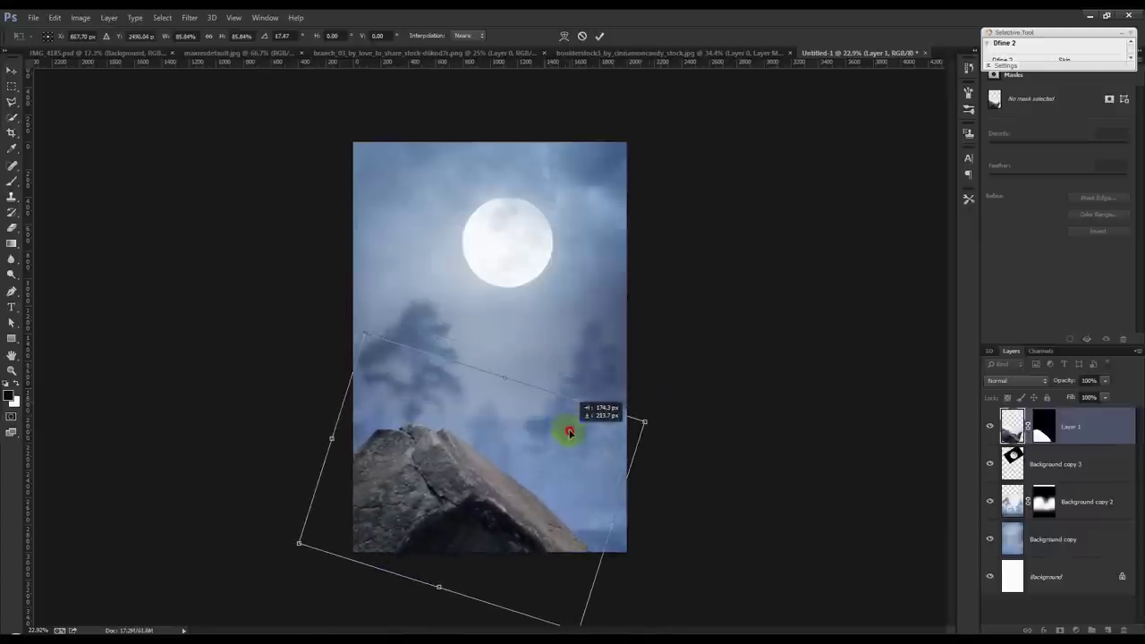
Enlarge the boulder, ease its tilt to about 9 degrees, and commit the transform
left_click_drag(662, 460, 670, 414)
left_click_drag(595, 465, 549, 444)
left_click_drag(685, 445, 683, 417)
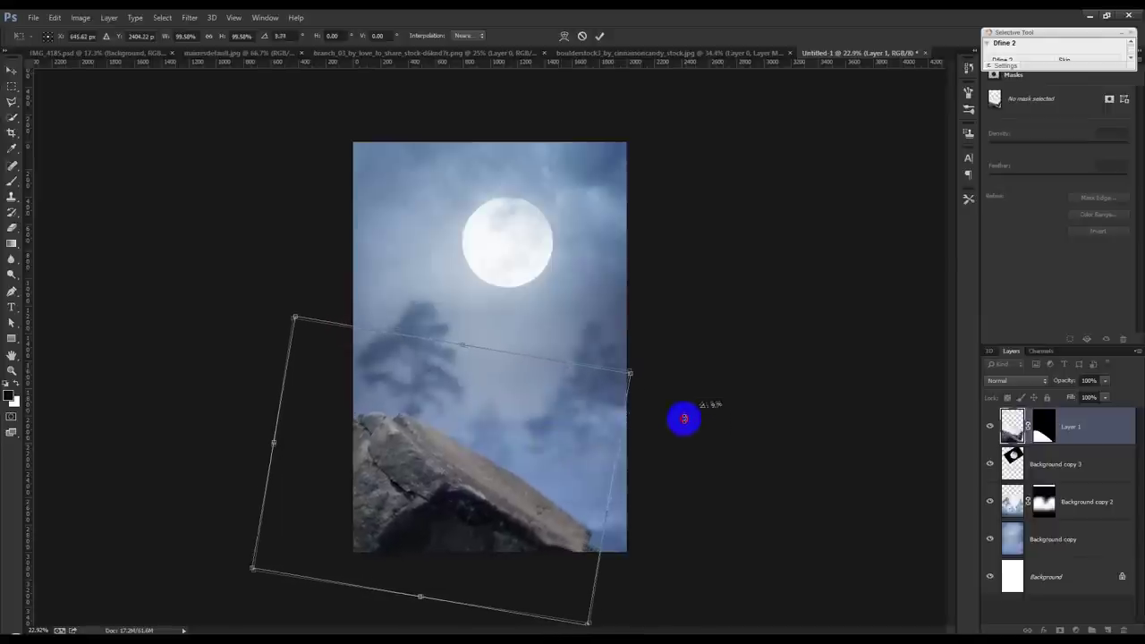
left_click_drag(493, 462, 490, 465)
left_click_drag(626, 473, 659, 462)
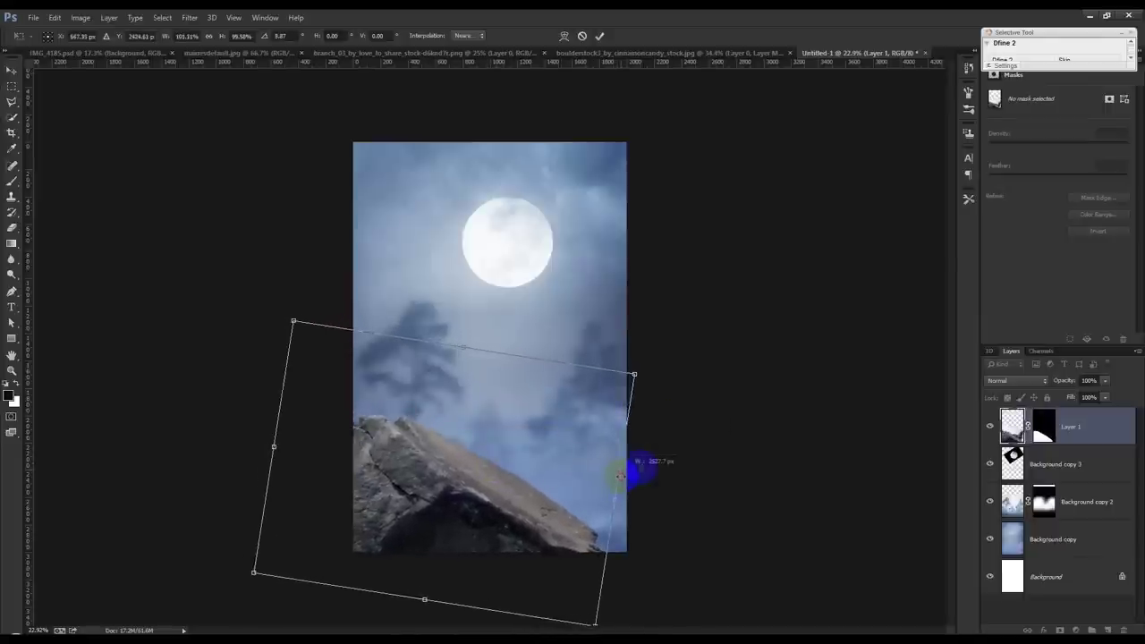
left_click_drag(468, 458, 476, 457)
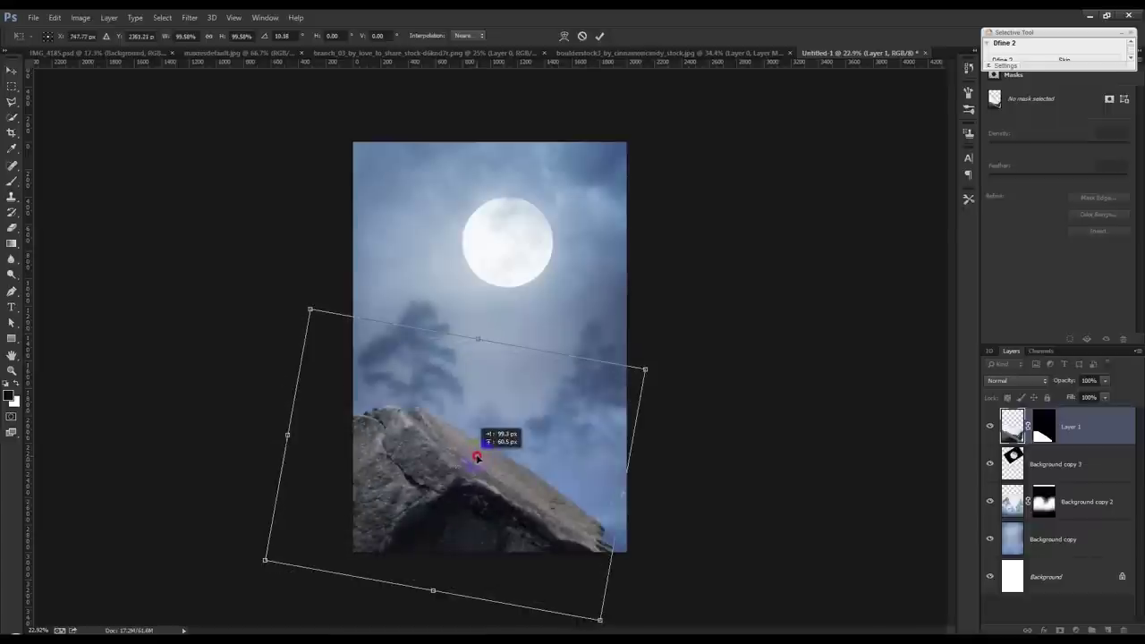
left_click_drag(471, 456, 464, 456)
left_click_drag(667, 467, 667, 473)
double_click(542, 460)
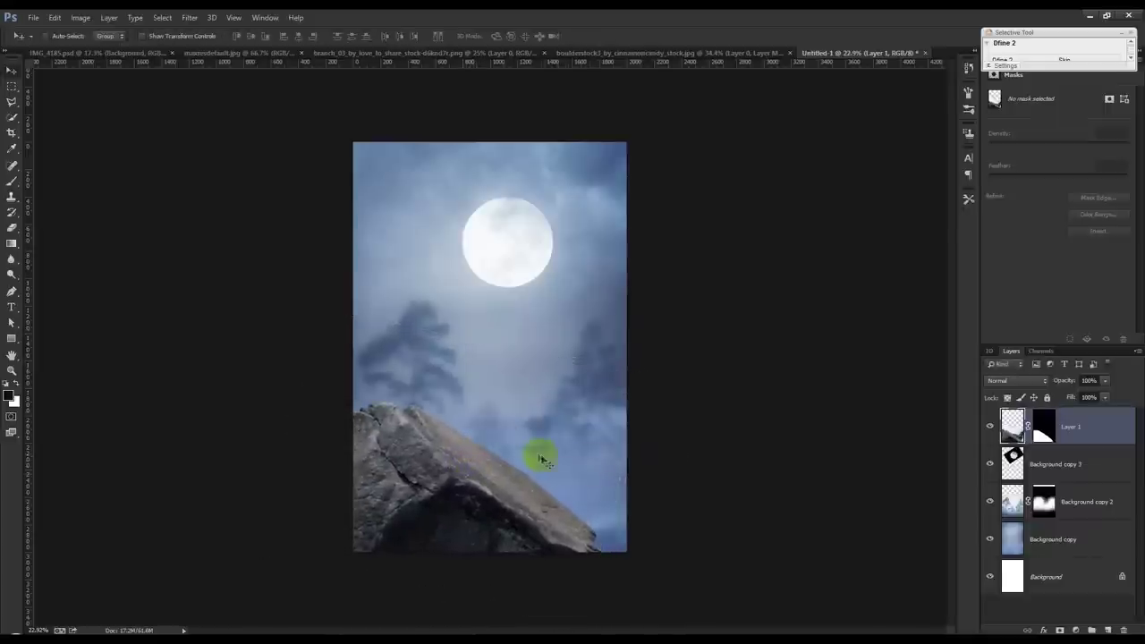
scroll(529, 463, "up", 1)
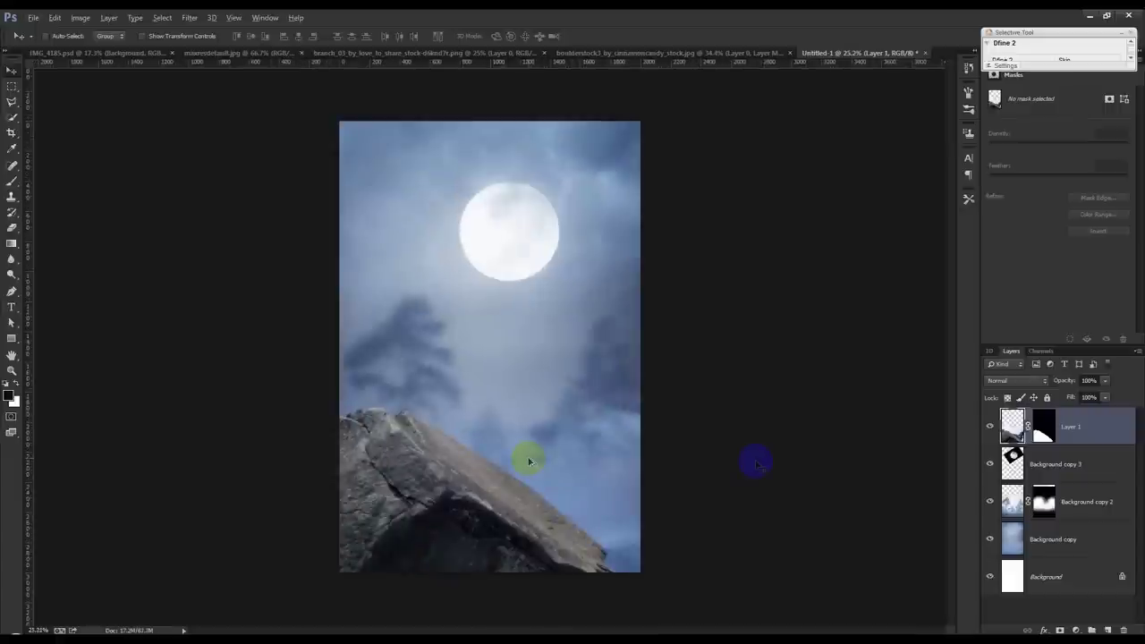
left_click(1110, 510)
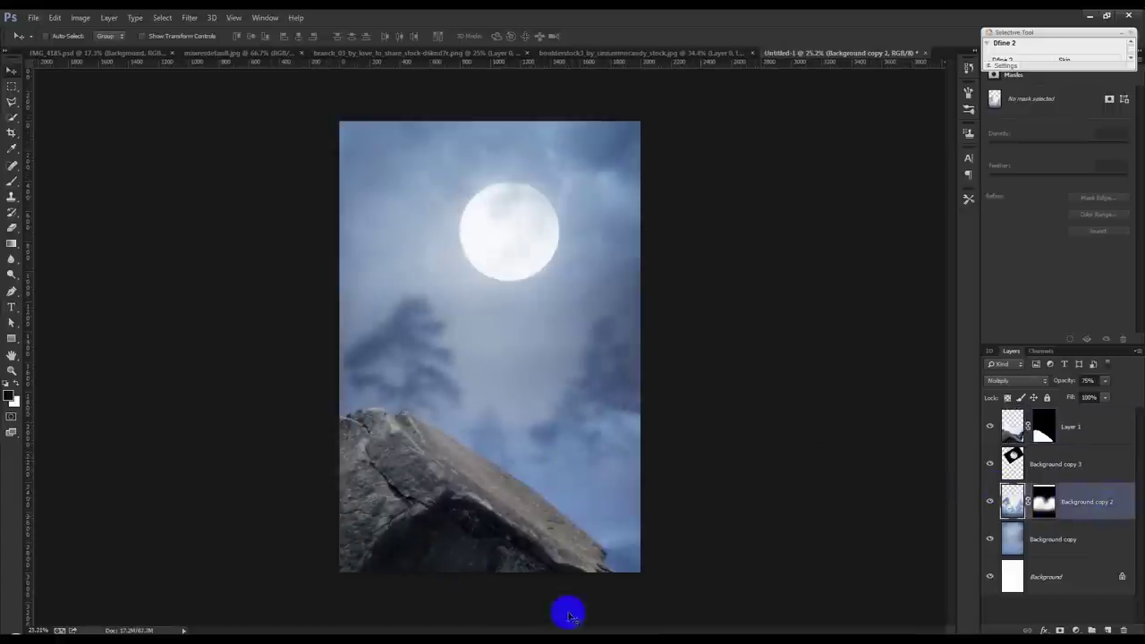
Bring the misty forest photo in as Layer 2, set it to Multiply, and move it lower
mouse_move(649, 633)
left_mouse_down()
mouse_move(576, 368)
mouse_move(670, 54)
mouse_move(588, 244)
mouse_move(595, 263)
left_mouse_up()
scroll(577, 368, "up", 1)
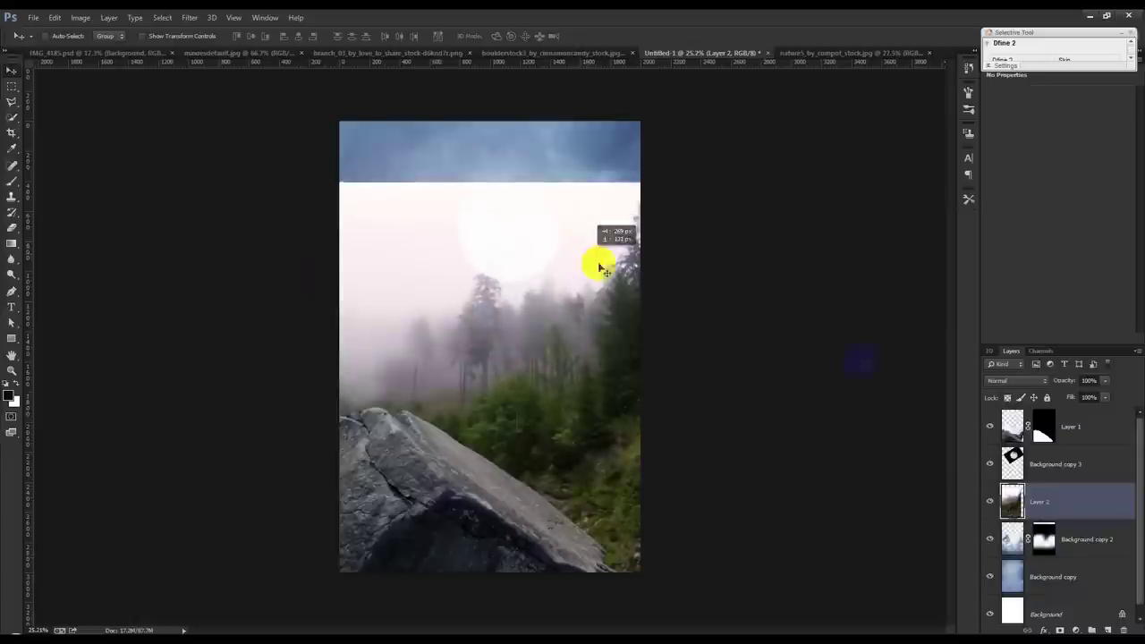
left_click(1019, 380)
left_click(995, 111)
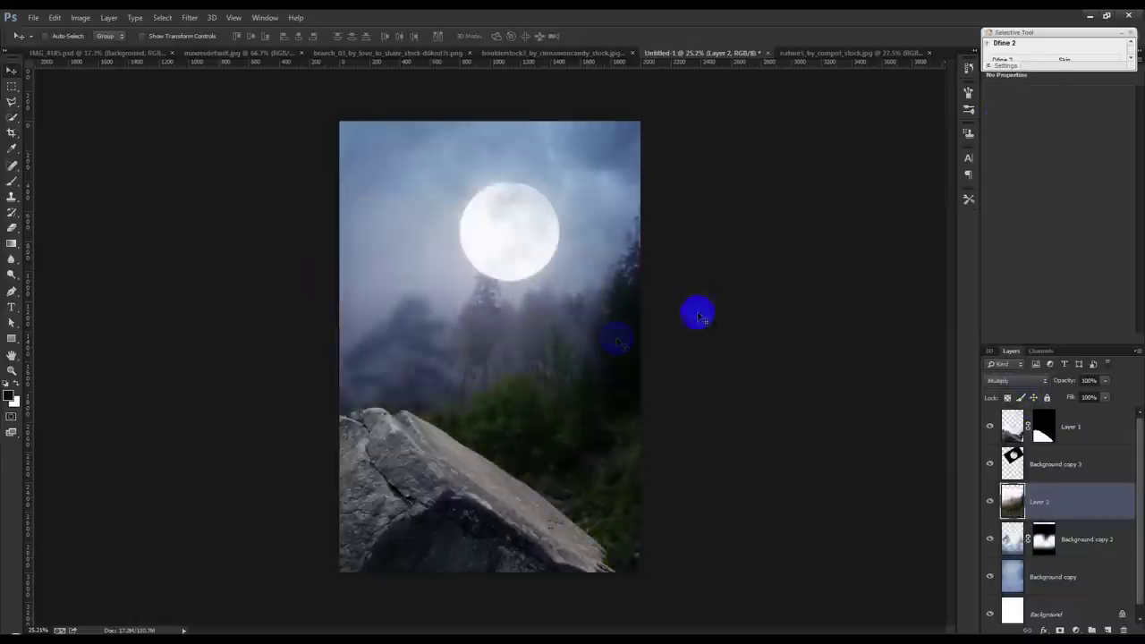
mouse_move(608, 348)
left_mouse_down()
mouse_move(608, 386)
mouse_move(606, 360)
left_mouse_up()
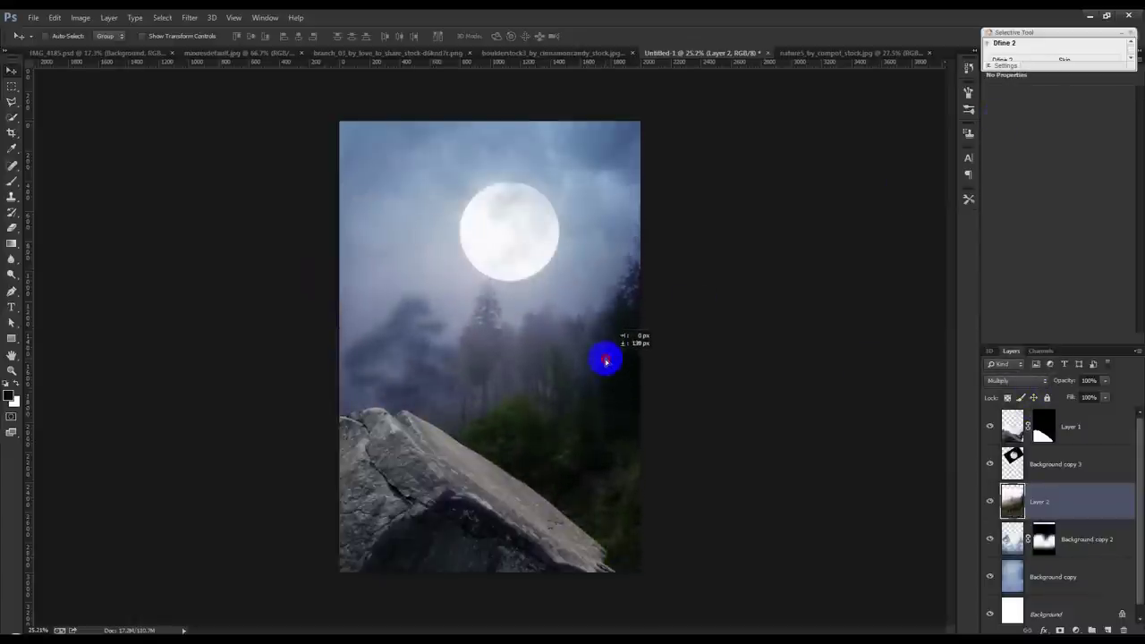
Delete the Background copy 2 fog layer and move Layer 2 further down
left_click(1081, 534)
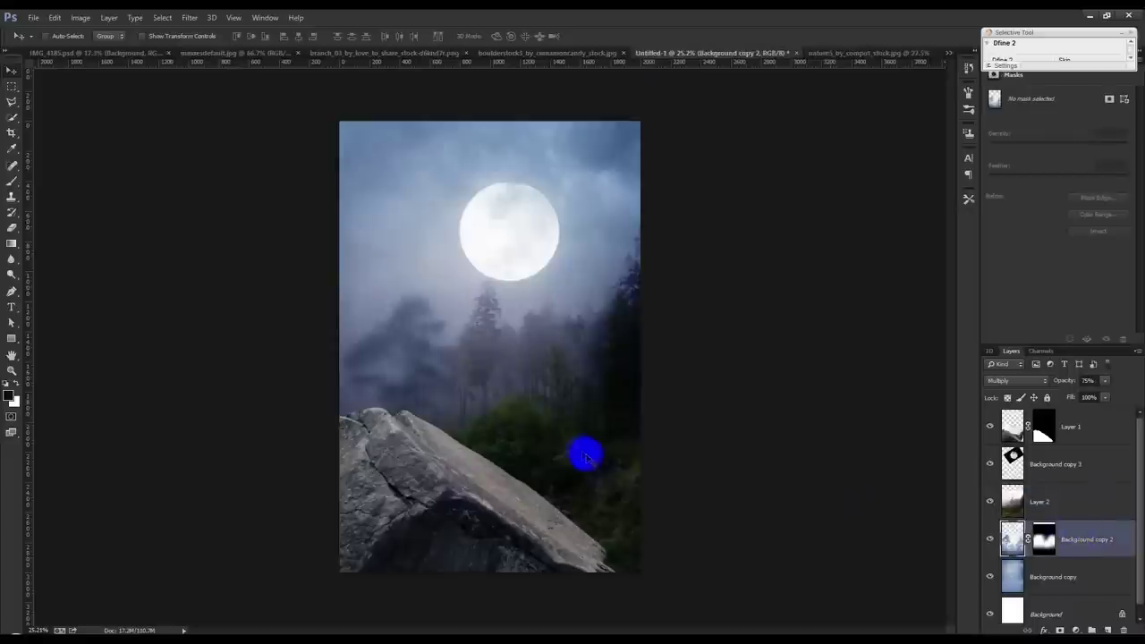
left_click_drag(585, 455, 580, 436)
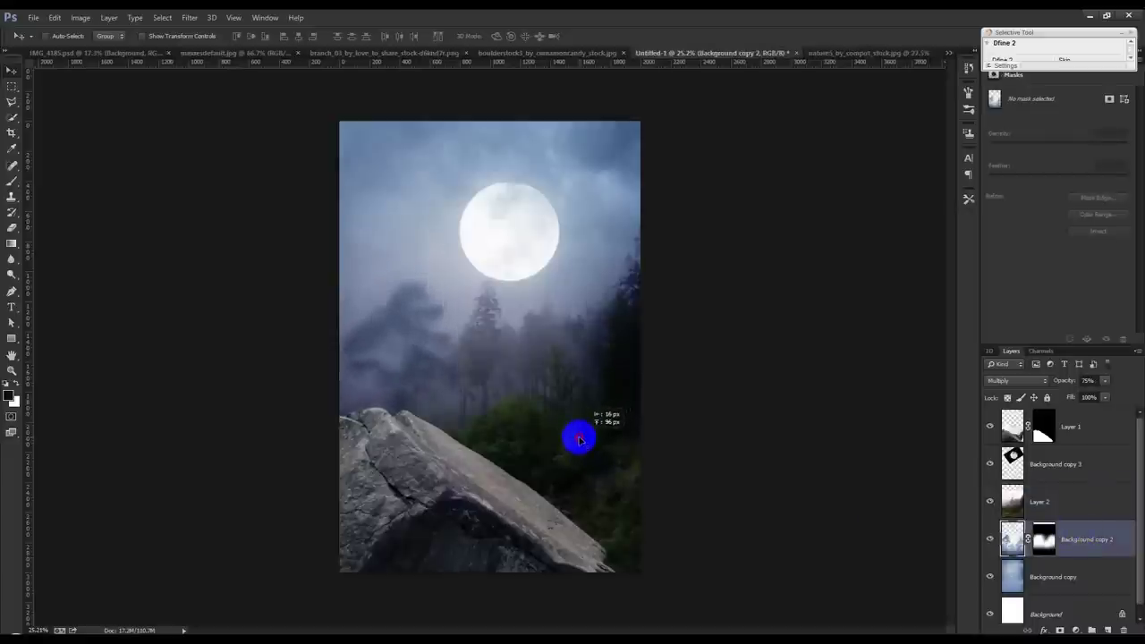
key("Delete")
key("ctrl+plus")
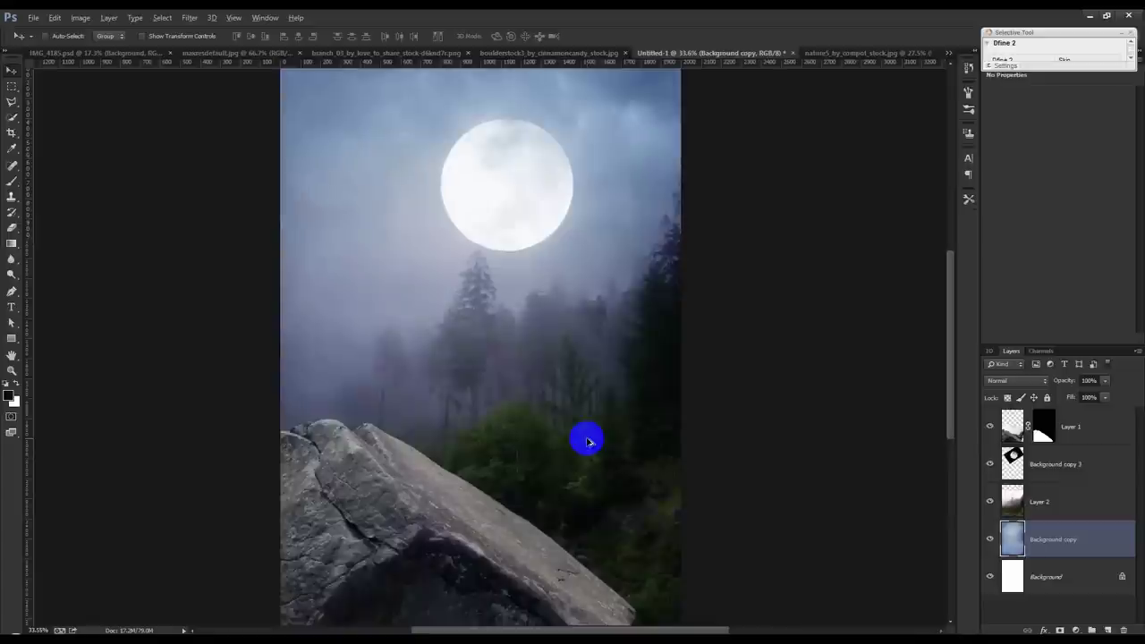
left_click(1042, 501)
left_click_drag(739, 432, 735, 454)
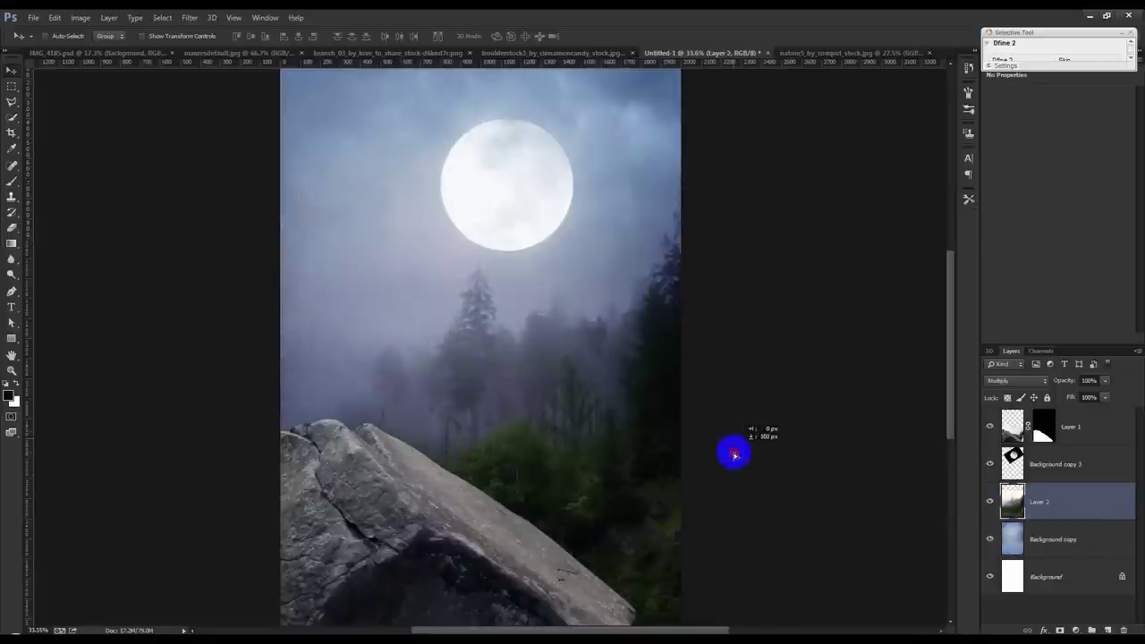
Open the Shadows/Highlights adjustment and dismiss it without applying
left_click(81, 17)
left_click(255, 255)
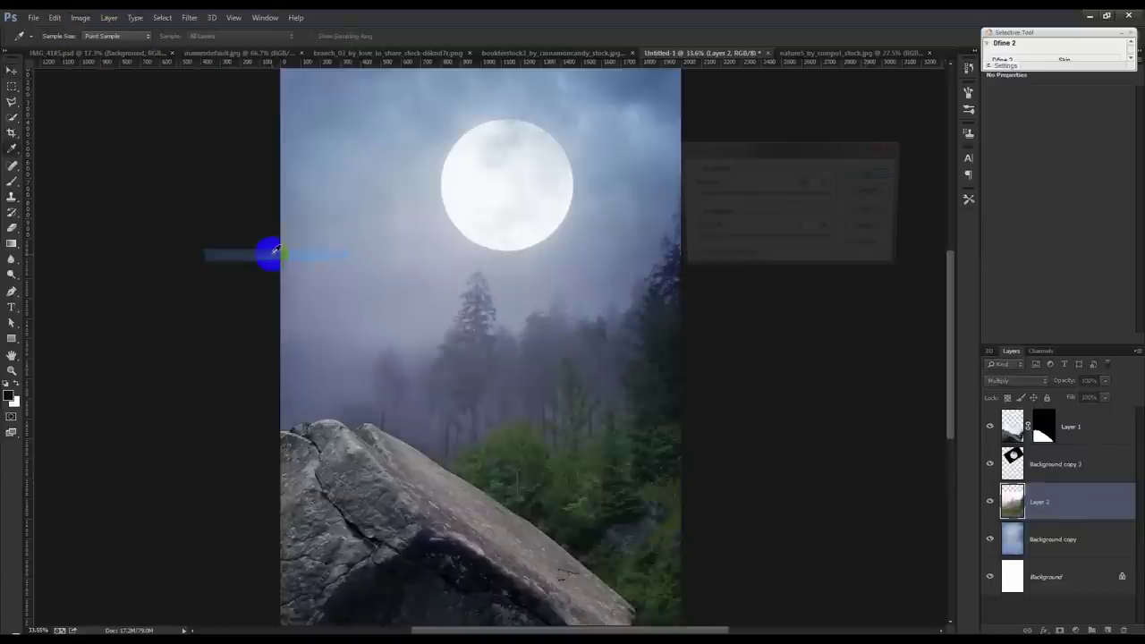
left_click(860, 177)
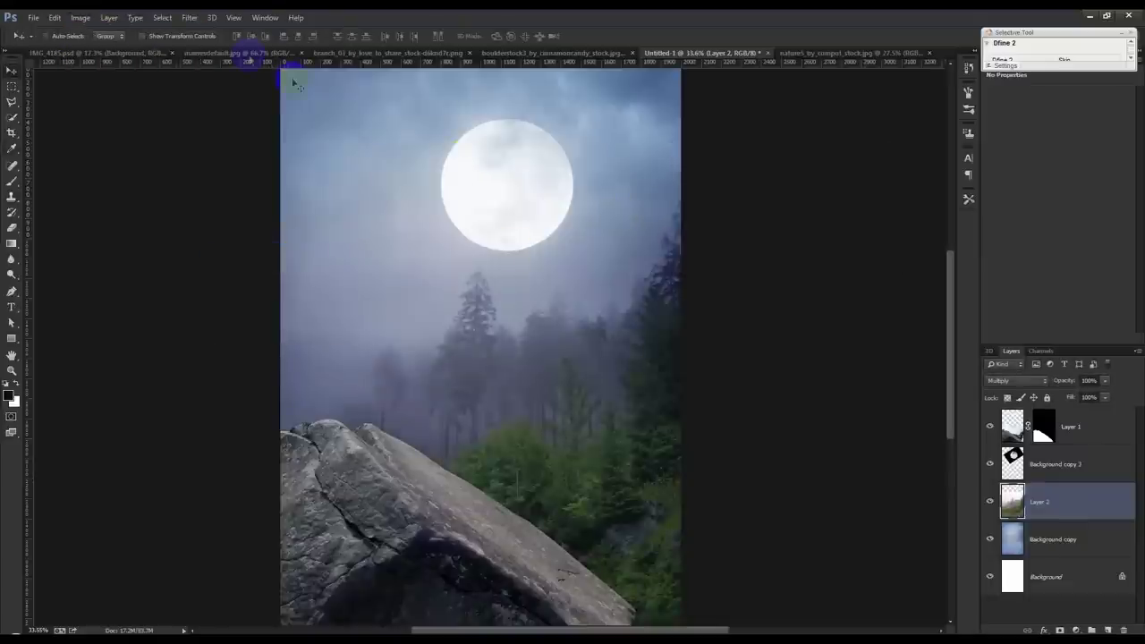
Apply a strong Gaussian blur to the forest layer, Layer 2
left_click(192, 18)
mouse_move(259, 168)
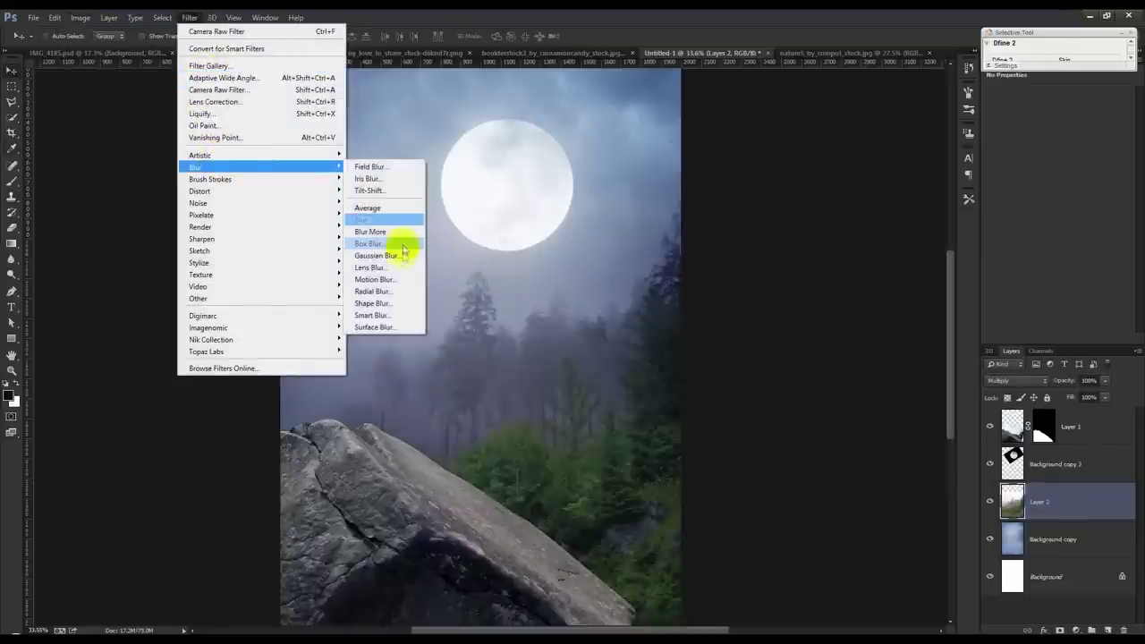
left_click(409, 256)
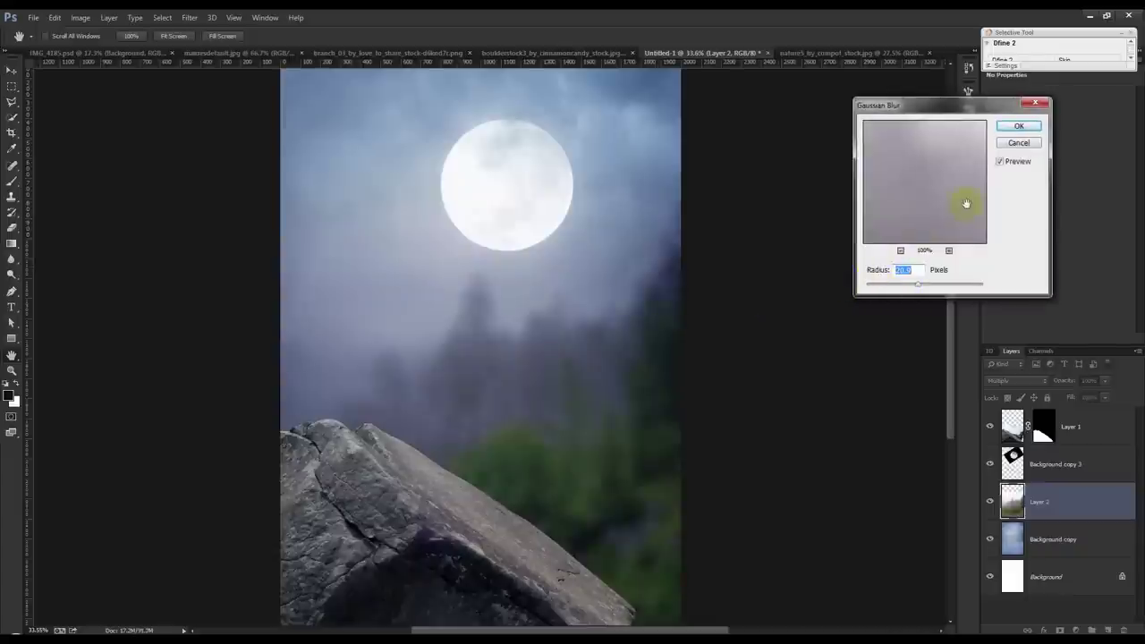
left_click(1015, 127)
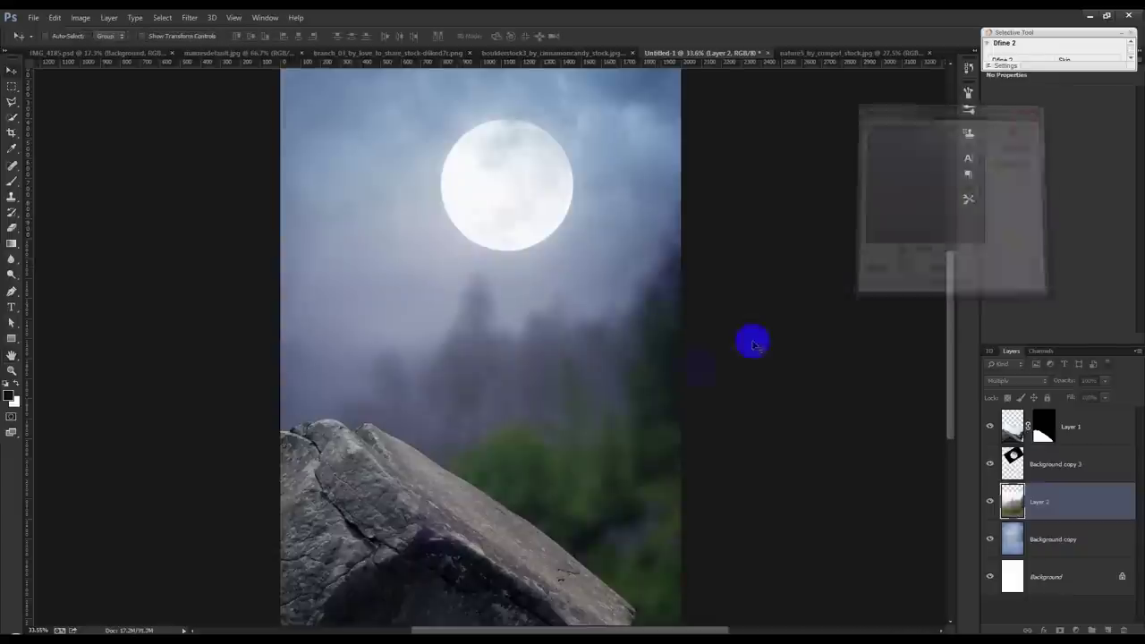
left_click(81, 18)
mouse_move(98, 49)
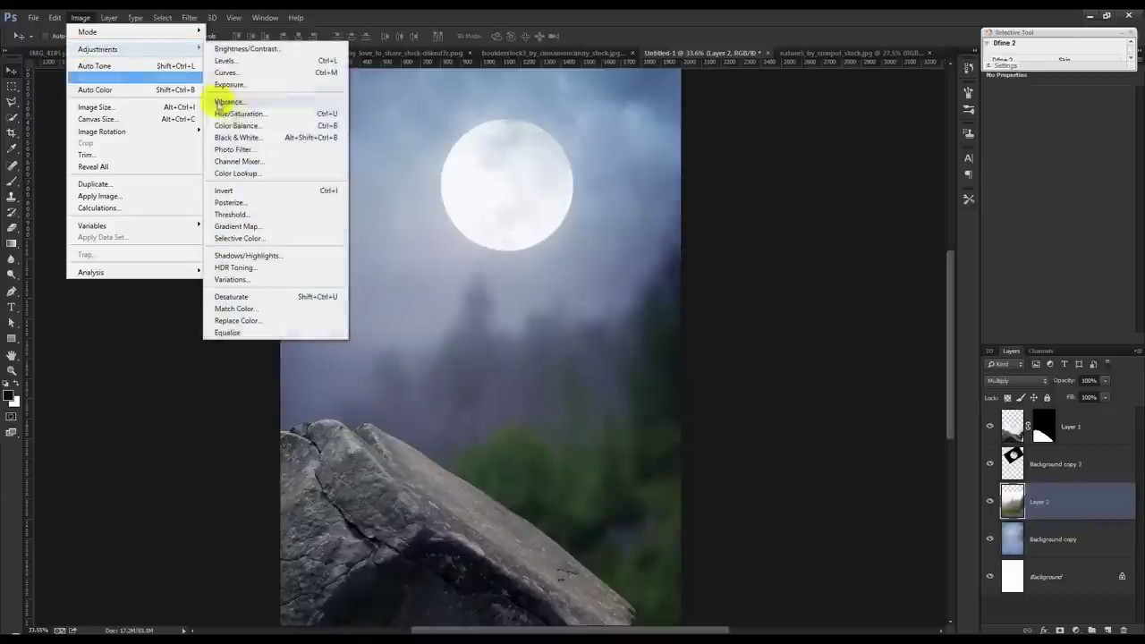
Color-balance the forest: midtones toward blue, highlights toward cyan, shadows toward blue
left_click(235, 120)
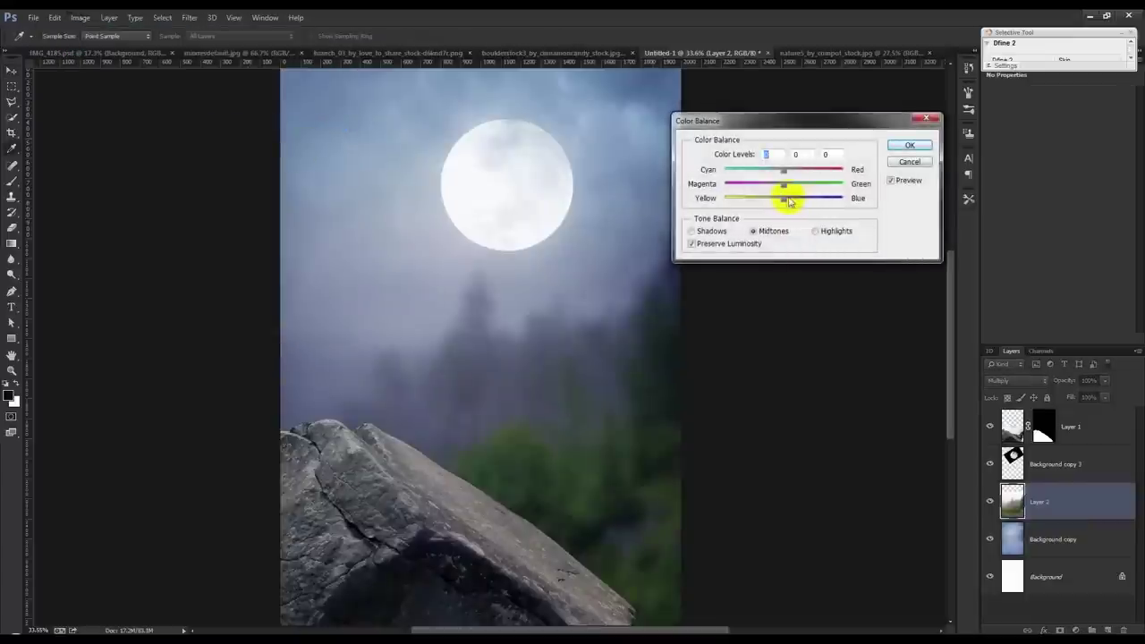
mouse_move(804, 199)
left_mouse_down()
mouse_move(758, 173)
mouse_move(767, 189)
mouse_move(806, 190)
left_mouse_up()
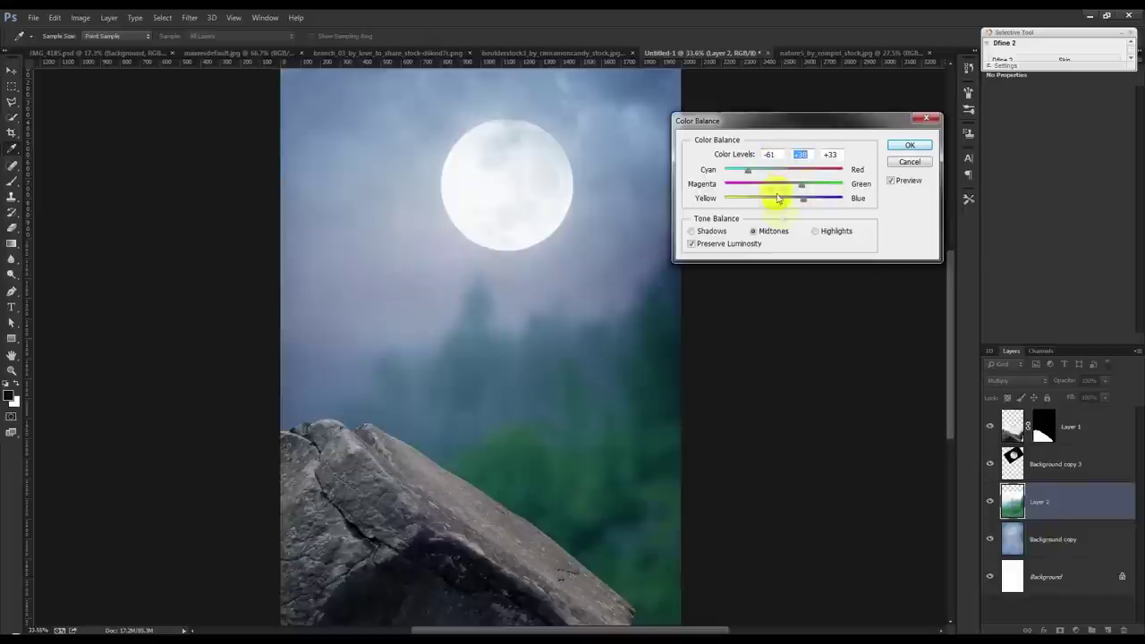
left_click(815, 230)
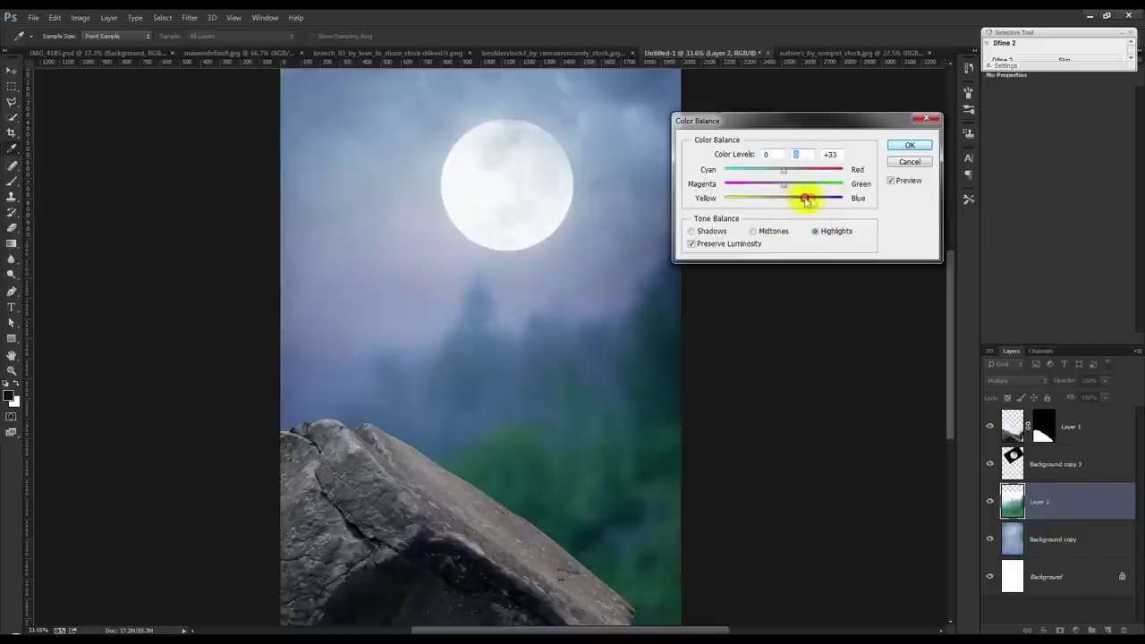
left_click_drag(787, 174, 760, 173)
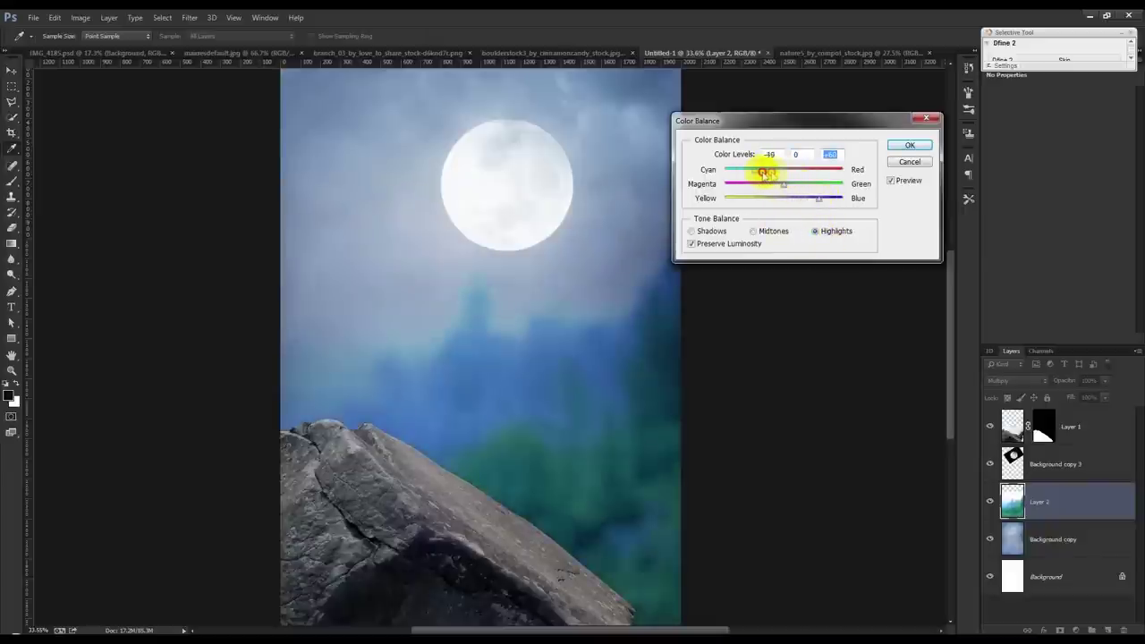
left_click_drag(817, 204, 769, 204)
left_click(711, 231)
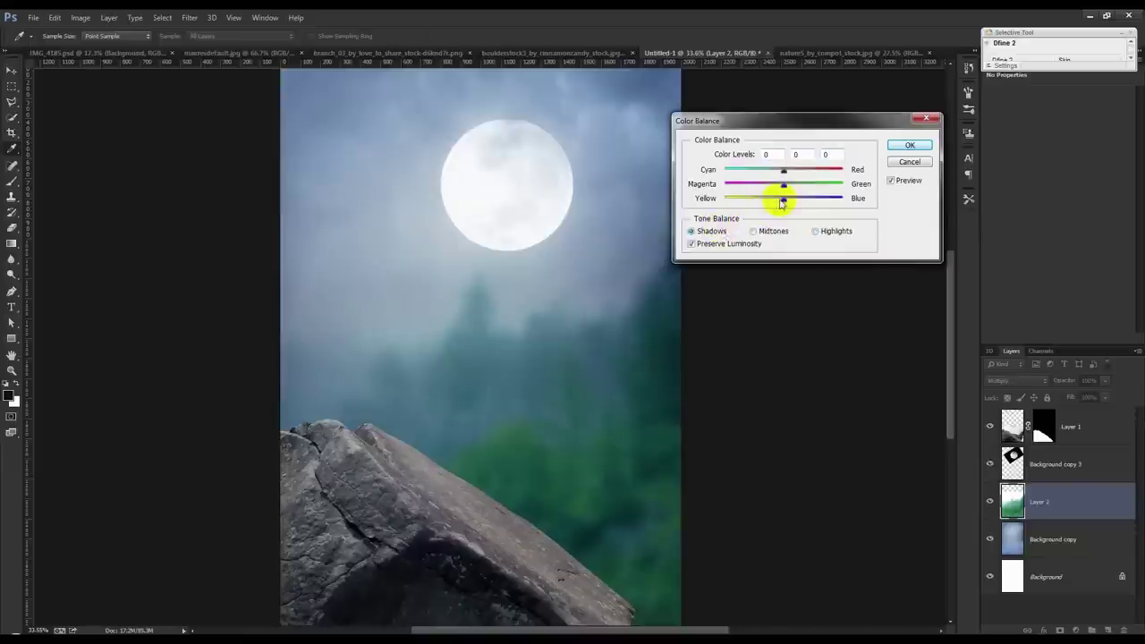
left_click_drag(777, 203, 798, 203)
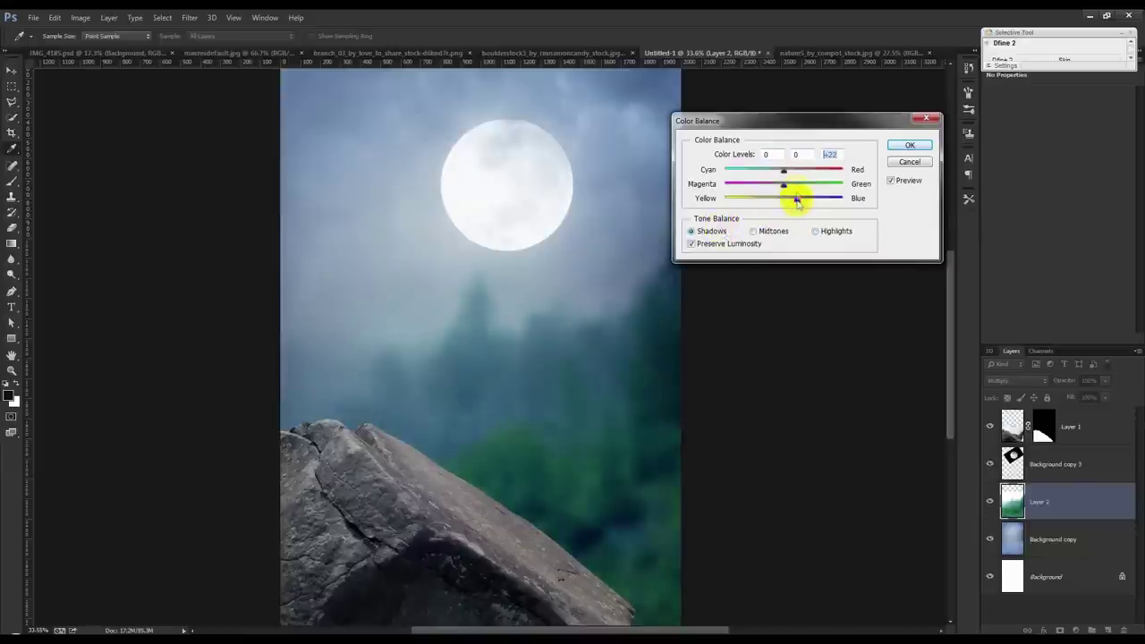
mouse_move(756, 173)
left_mouse_down()
mouse_move(805, 167)
mouse_move(768, 178)
mouse_move(802, 187)
mouse_move(797, 202)
left_mouse_up()
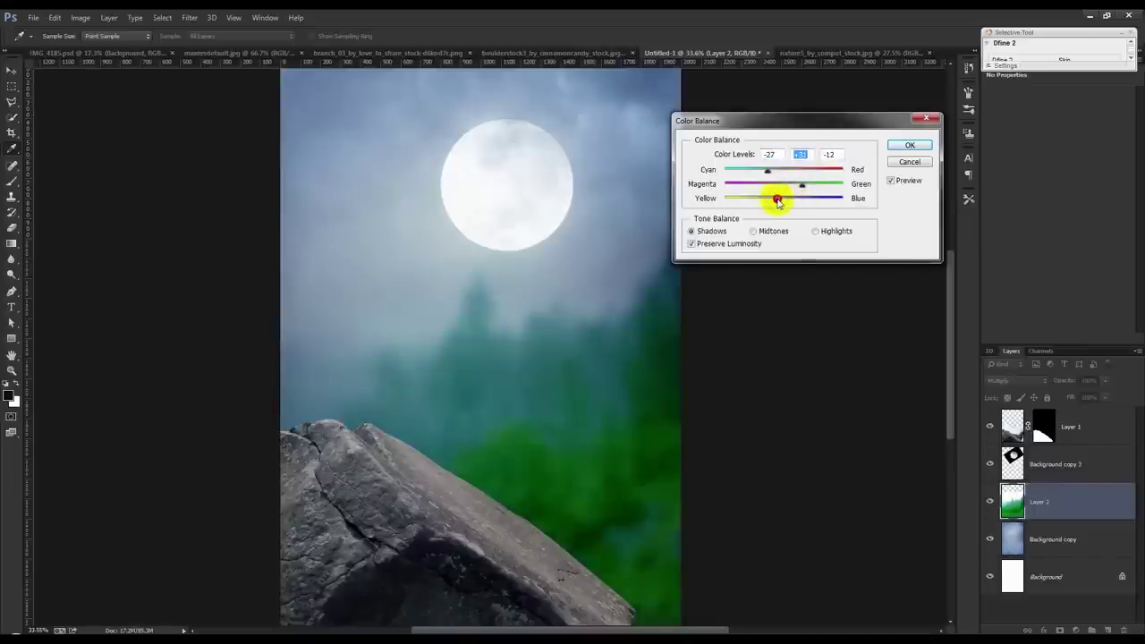
left_click(903, 146)
Select the boulder layer, Layer 1, and nudge it slightly into place
key("v")
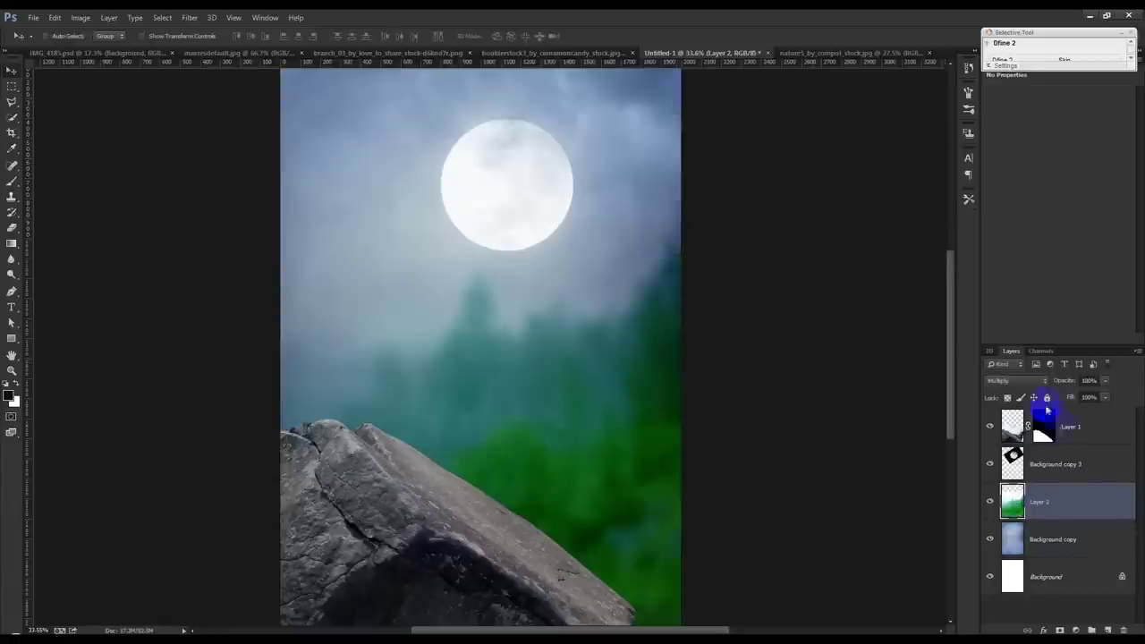
left_click(1041, 431)
left_click_drag(548, 305, 554, 310)
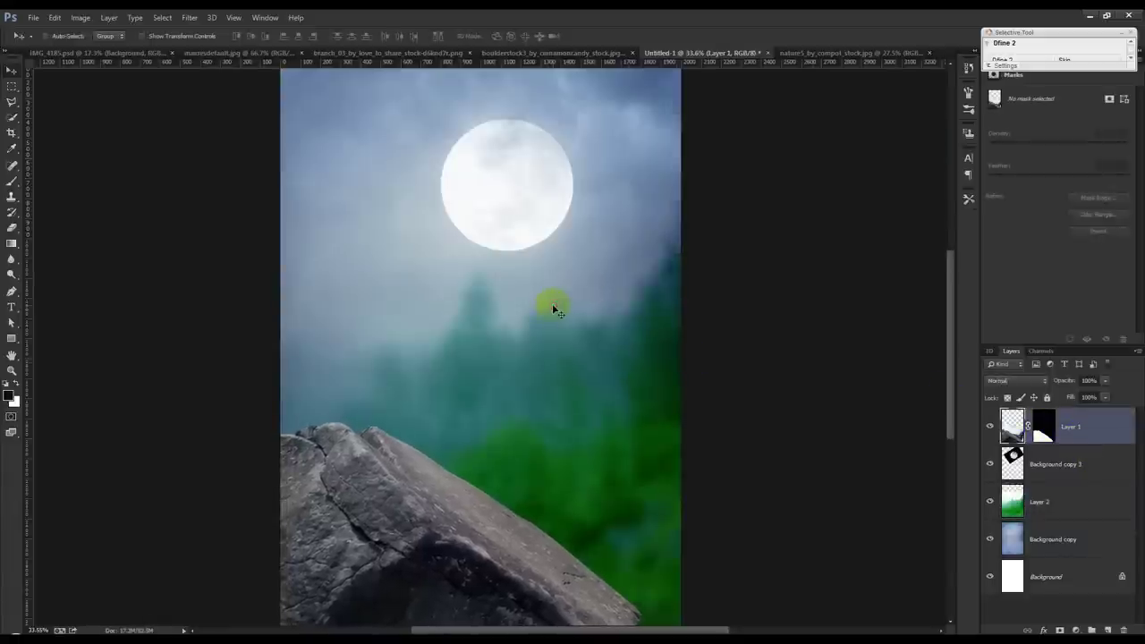
scroll(554, 310, "down", 2)
left_click_drag(551, 307, 543, 304)
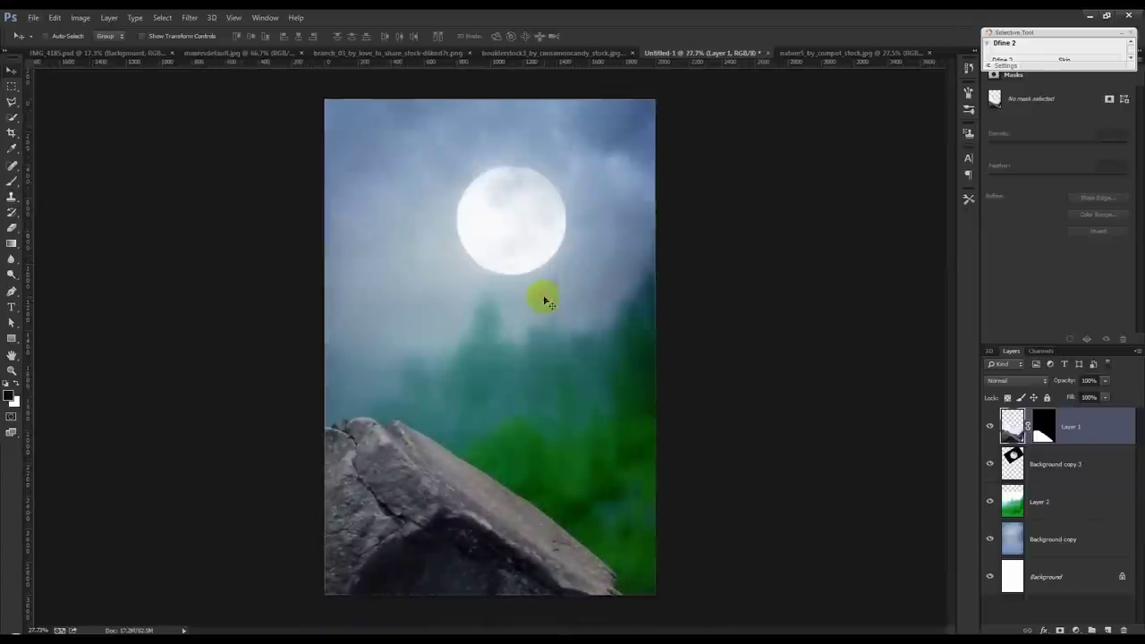
scroll(543, 304, "up", 1)
scroll(542, 304, "down", 1)
Reposition the moon layer, scale it up with Free Transform, and nudge it right
left_click(1055, 465)
left_click_drag(668, 302, 657, 289)
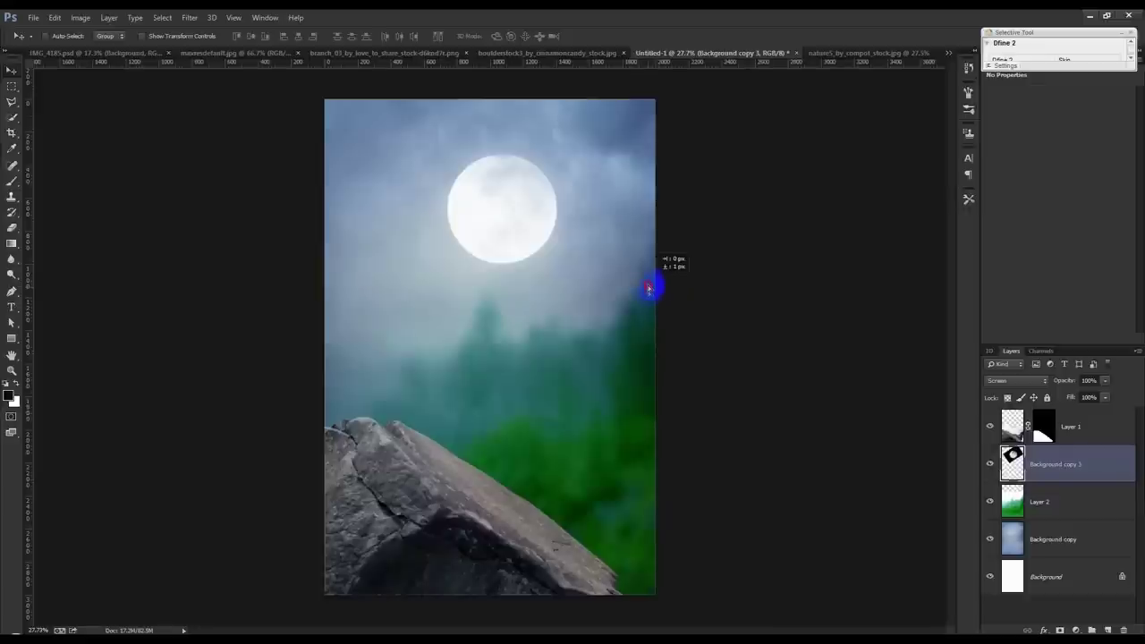
left_click_drag(649, 288, 649, 296)
key("ctrl+t")
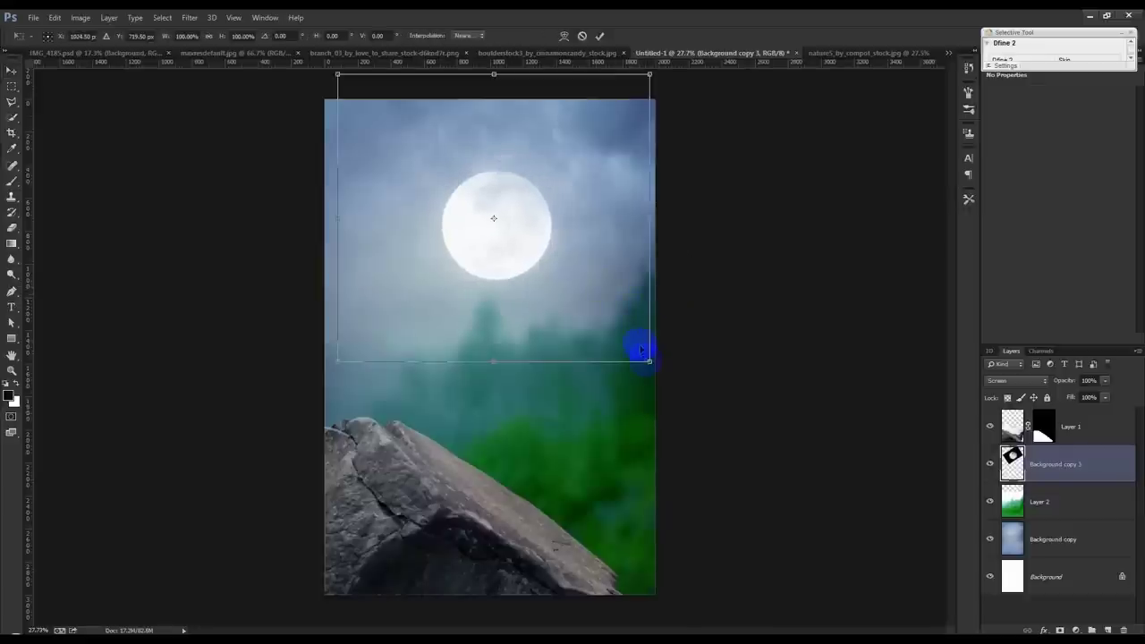
left_click_drag(641, 351, 664, 370)
double_click(612, 307)
left_click_drag(611, 308, 618, 301)
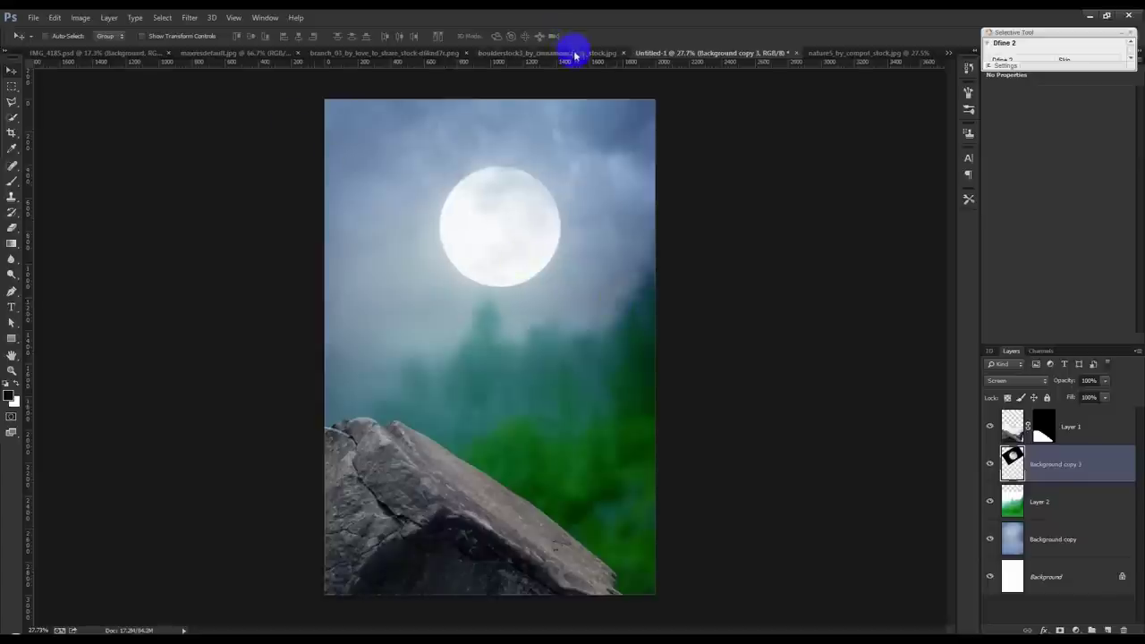
left_click(850, 57)
Cycle through the open documents to reach the IMG_4185 cut-out man image
left_click(613, 56)
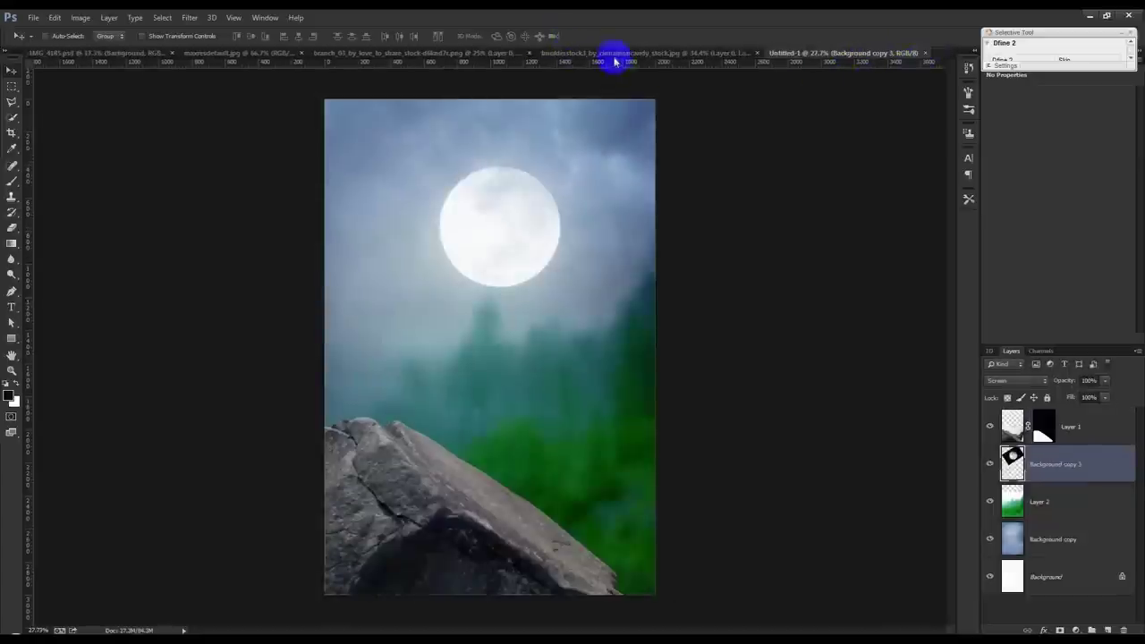
left_click(614, 57)
left_click(438, 55)
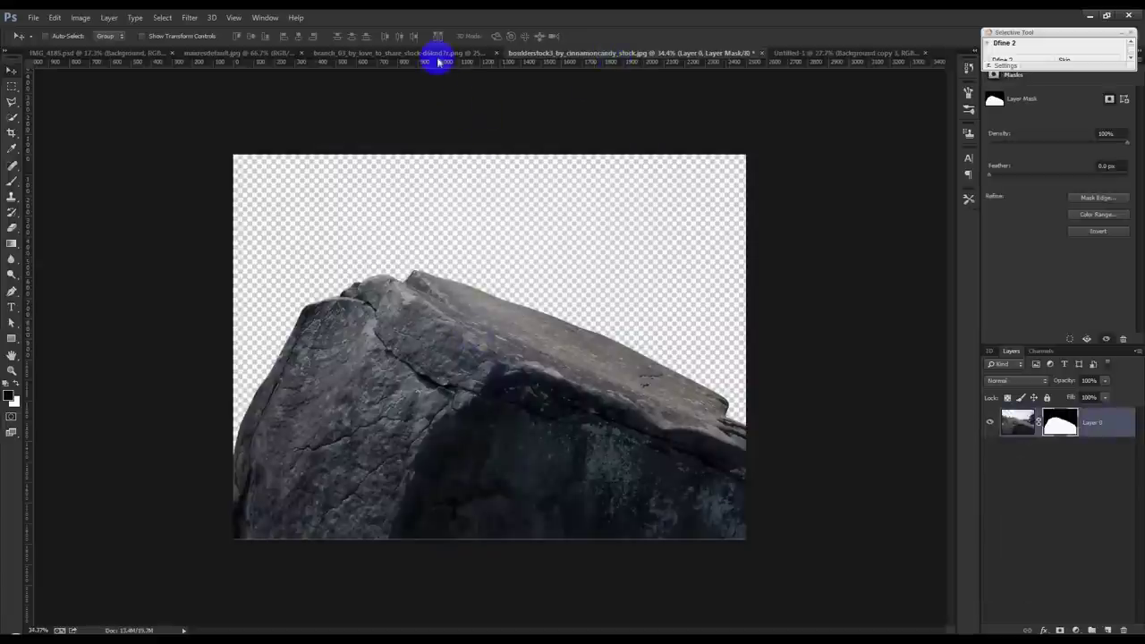
left_click(223, 53)
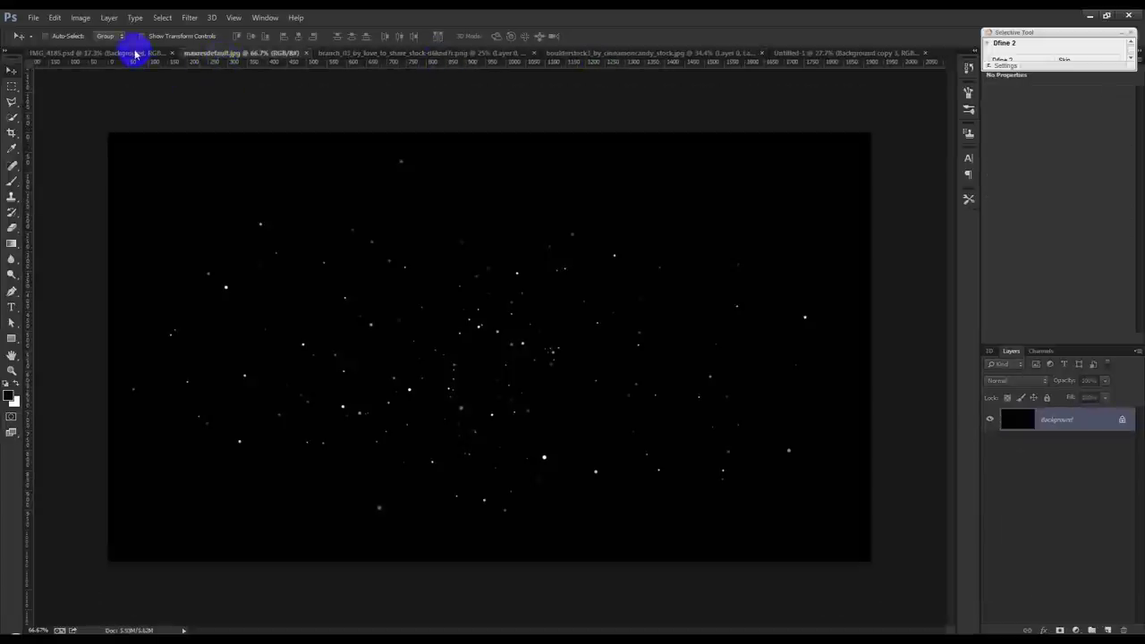
left_click(135, 54)
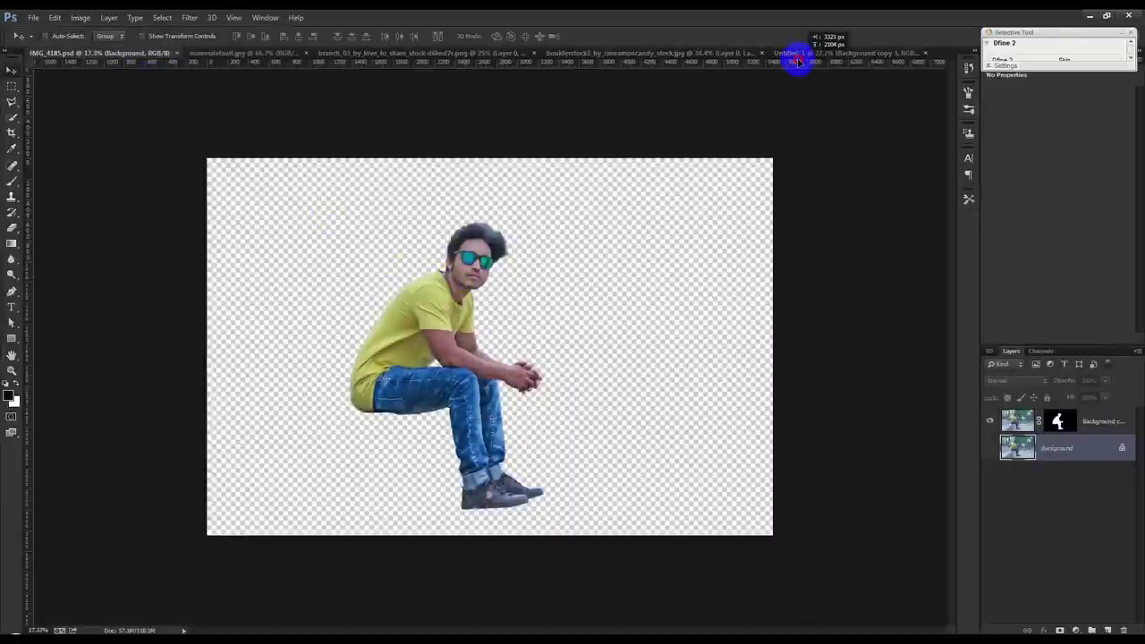
Drag the man's Background copy layer into Untitled-1, stacked above the rock layer
left_click(461, 253)
left_click(595, 242)
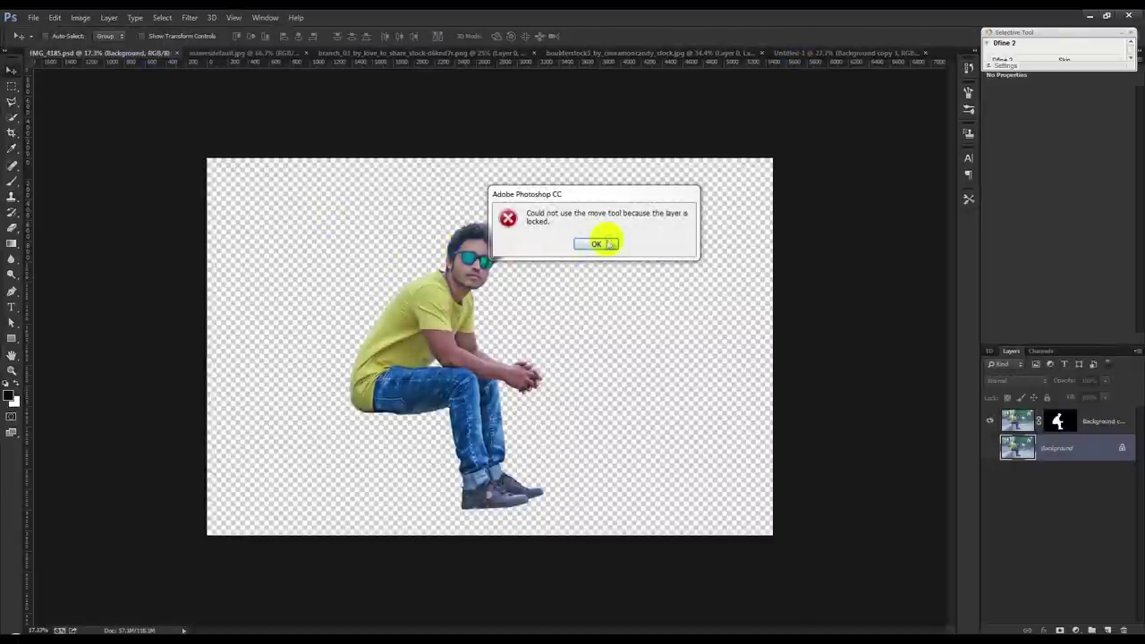
left_click(1111, 430)
mouse_move(748, 340)
left_mouse_down()
mouse_move(882, 42)
mouse_move(746, 345)
left_mouse_up()
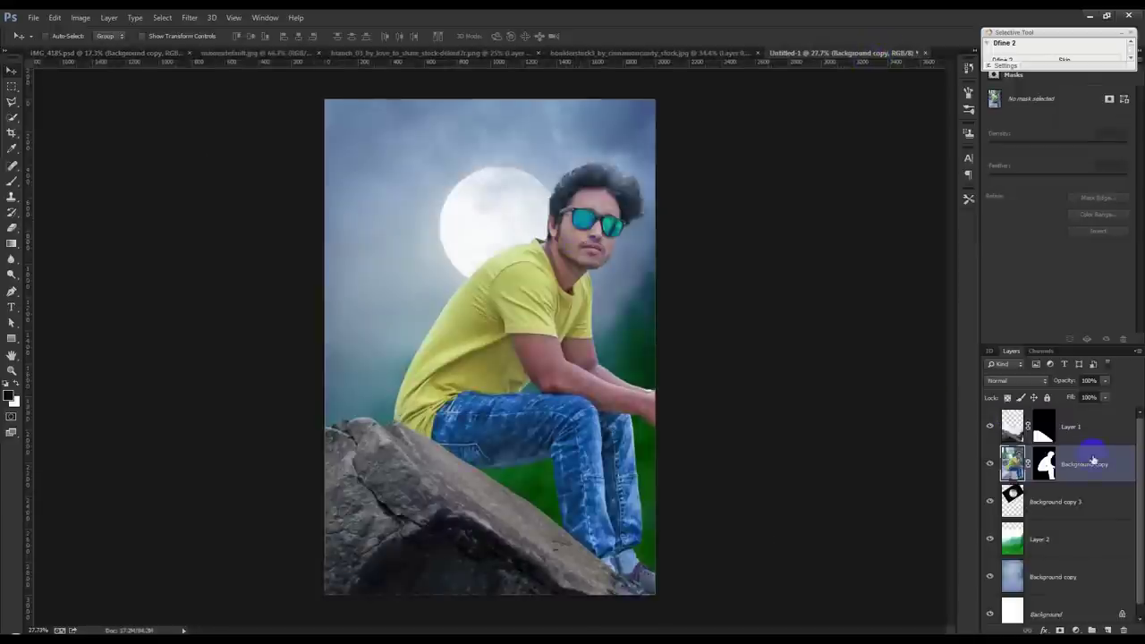
left_click_drag(1093, 460, 1089, 422)
Move the man left and convert his layer to a Smart Object
mouse_move(555, 328)
left_mouse_down()
mouse_move(491, 315)
mouse_move(499, 320)
left_mouse_up()
key("ctrl+t")
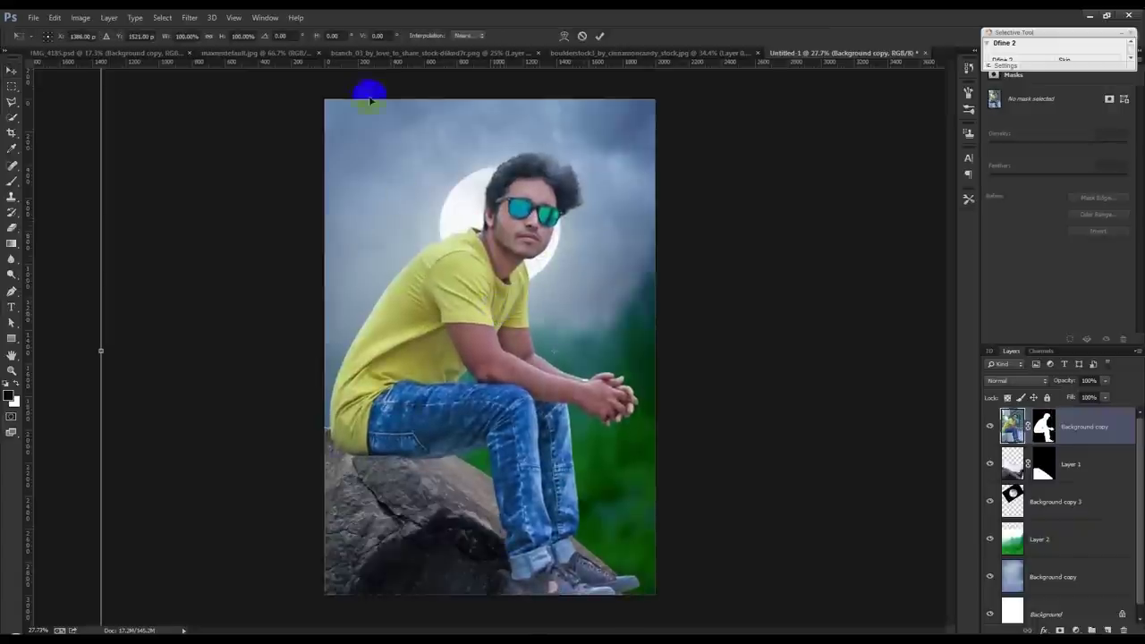
left_click(597, 36)
right_click(1096, 426)
left_click(989, 231)
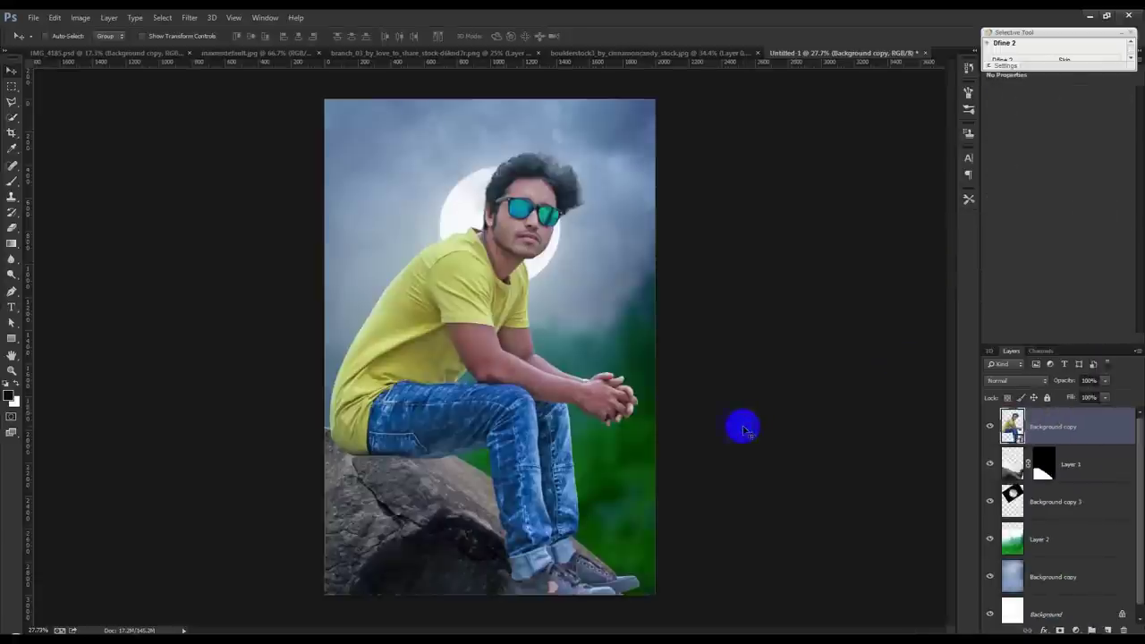
Scale the man to about 64% and tilt him roughly −5° onto the boulder
key("ctrl+t")
left_click_drag(639, 150, 582, 234)
left_click_drag(534, 276, 503, 291)
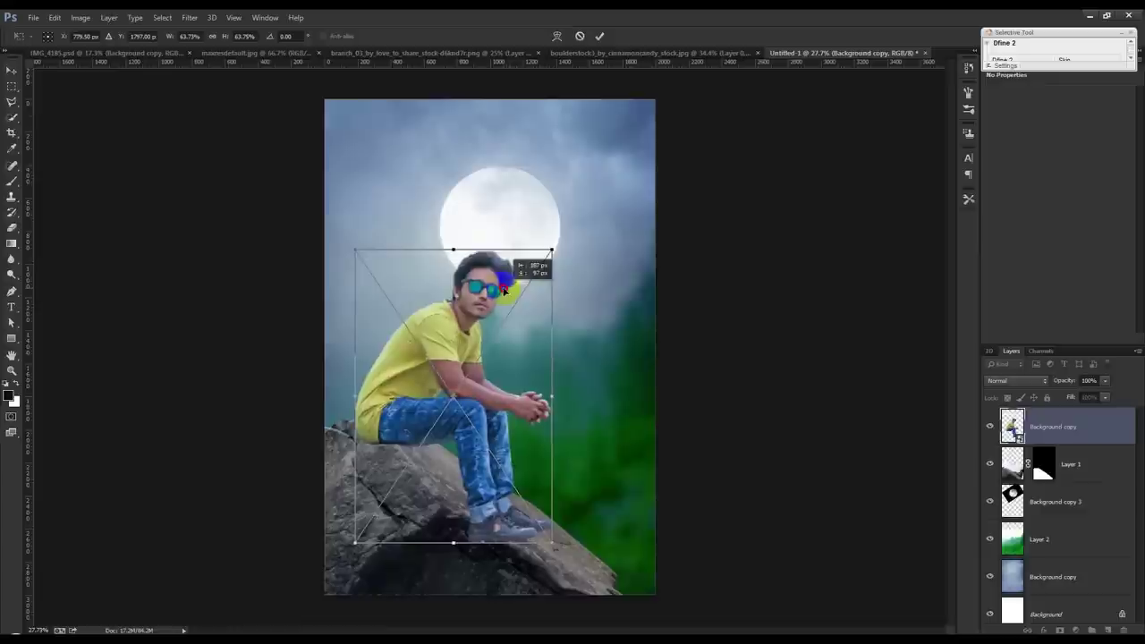
left_click_drag(657, 288, 659, 260)
left_click_drag(460, 300, 425, 317)
key("Return")
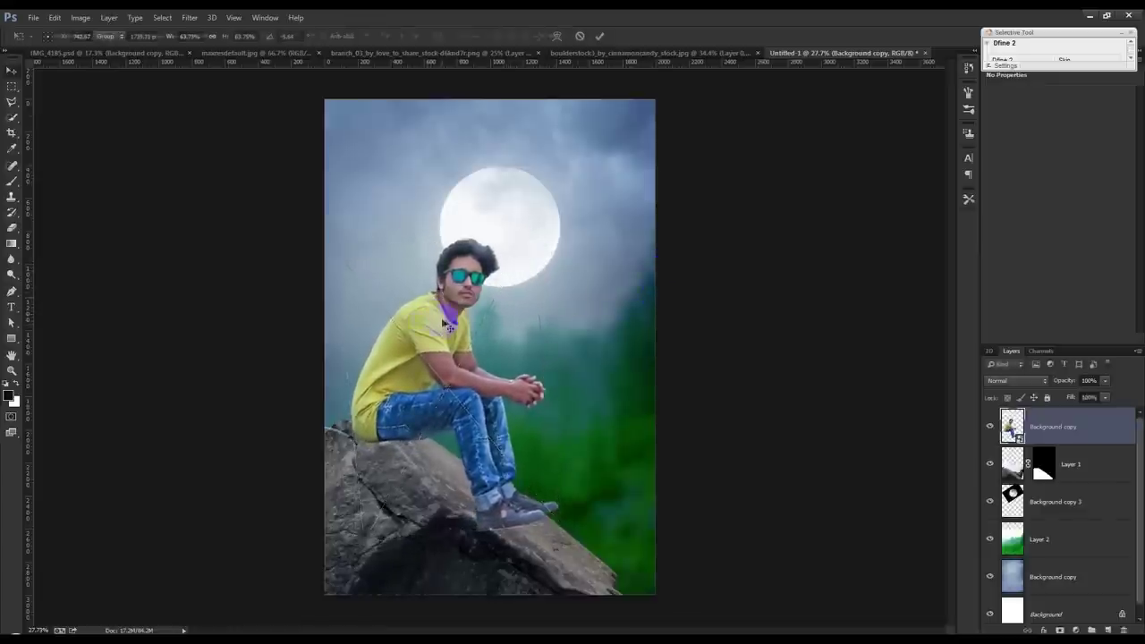
left_click(1081, 467)
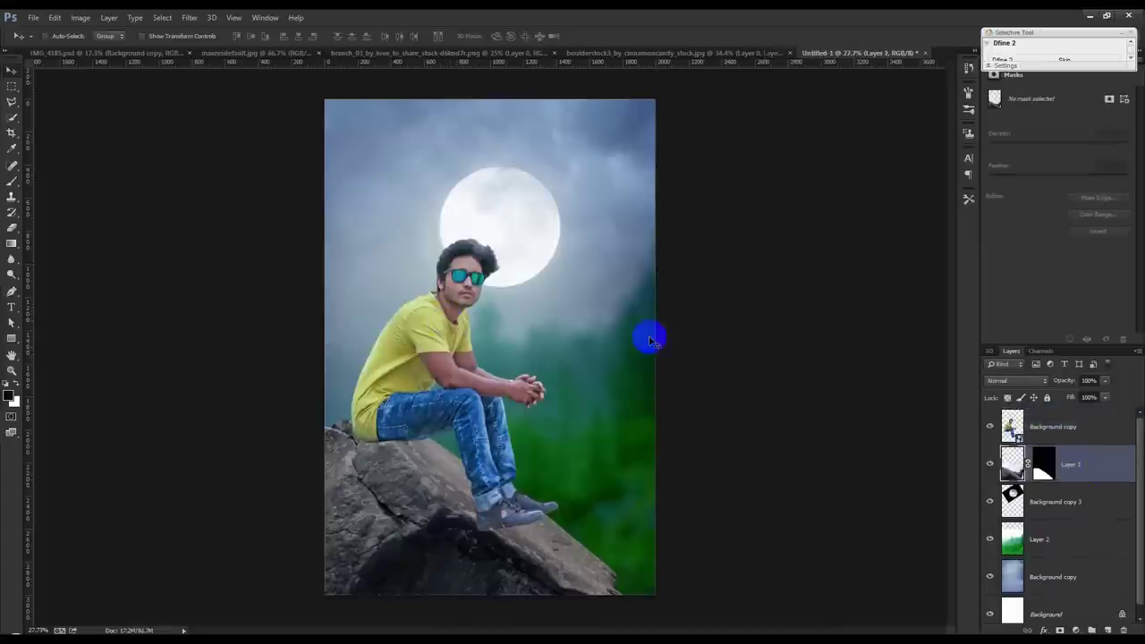
Move the moon up and right, then nudge the man slightly left and down
left_click(1019, 494)
mouse_move(649, 342)
left_mouse_down()
mouse_move(702, 330)
mouse_move(673, 335)
left_mouse_up()
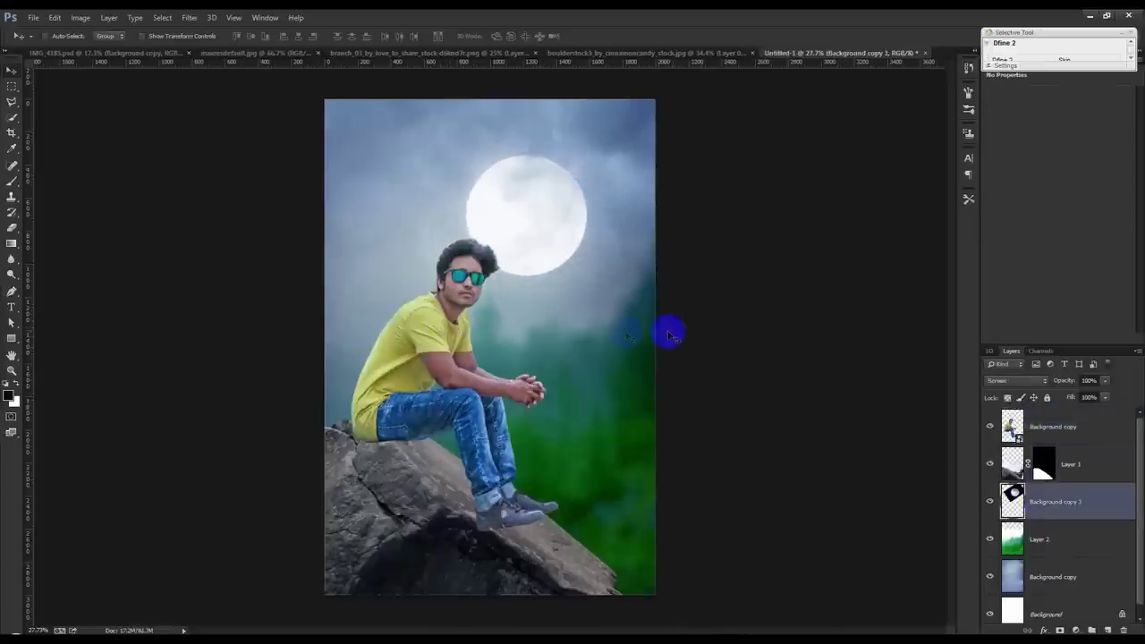
scroll(551, 327, "down", 1)
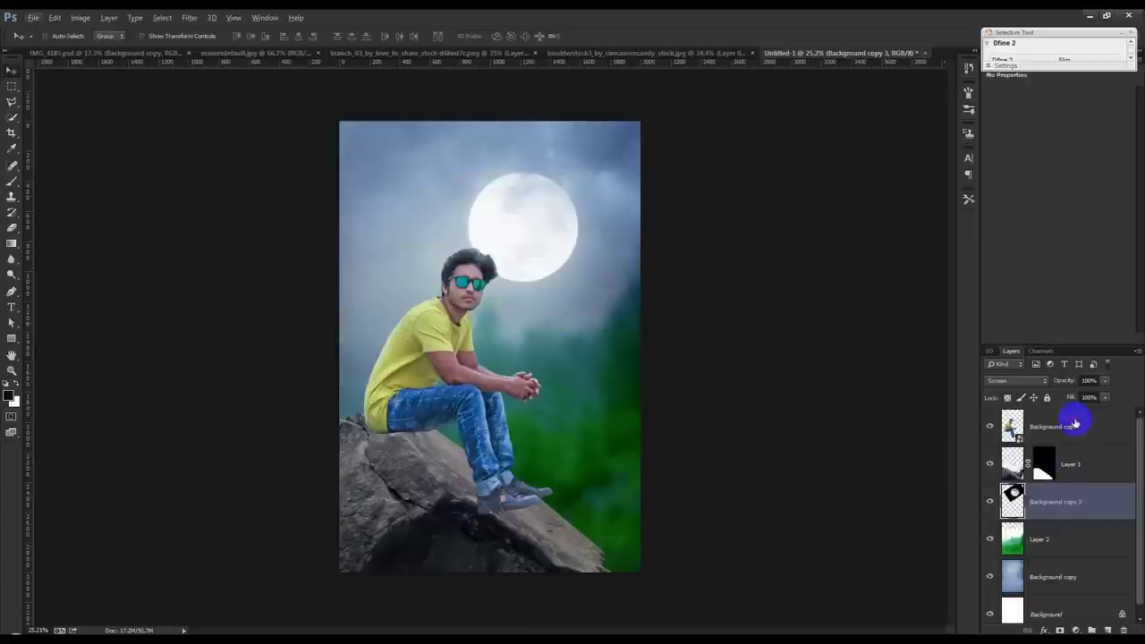
left_click(1064, 426)
left_click_drag(447, 359, 433, 380)
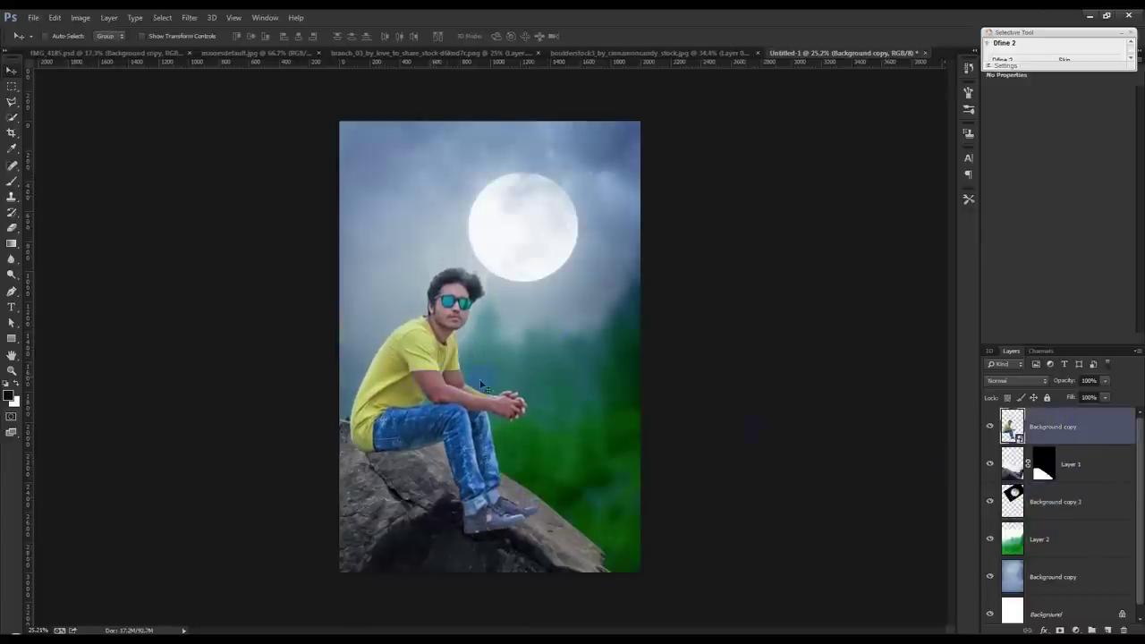
Shrink the moon a little with Free Transform
left_click(1091, 501)
key("ctrl+t")
left_click_drag(659, 350, 634, 329)
key("Return")
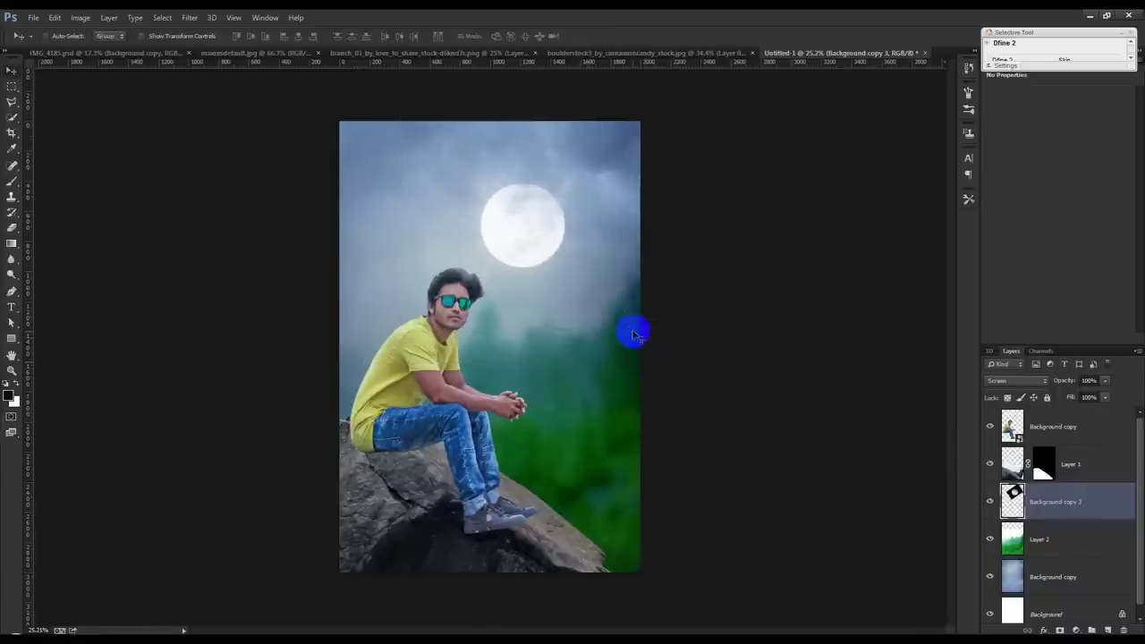
scroll(564, 346, "up", 1)
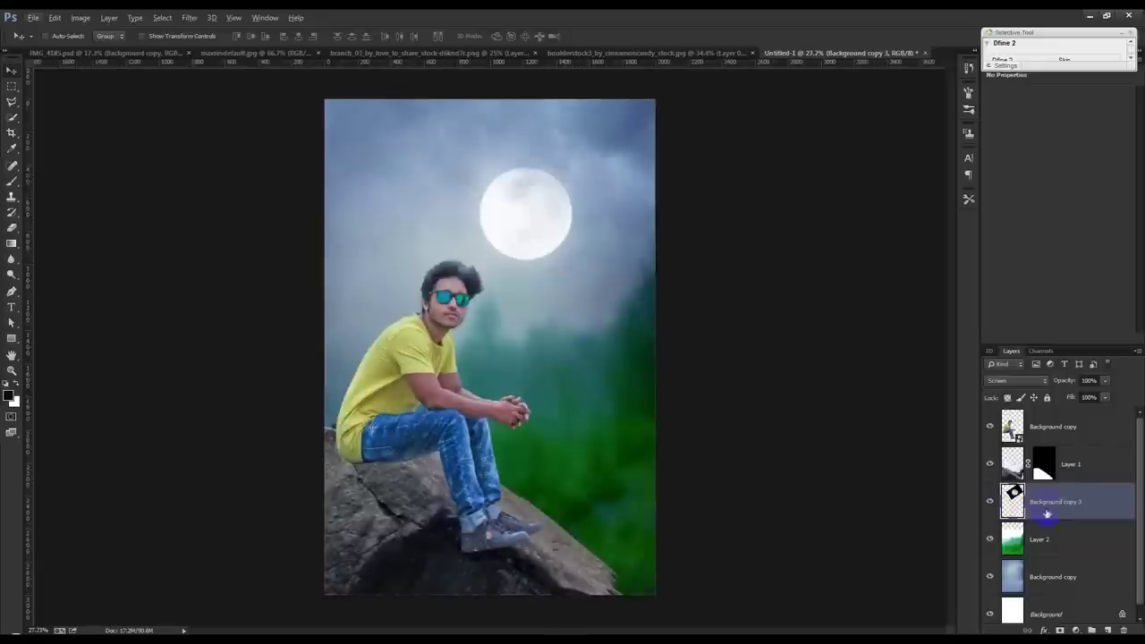
left_click(1075, 474)
key("ctrl+t")
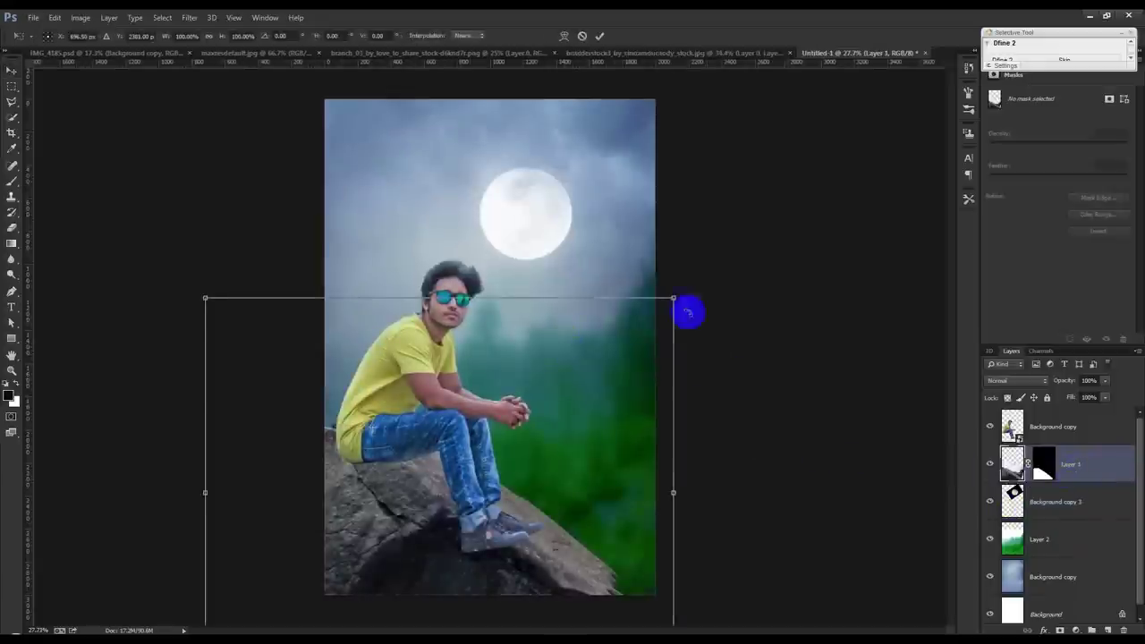
Scale the boulder to about 85% and lower it near the image bottom
mouse_move(673, 298)
left_mouse_down()
mouse_move(579, 383)
mouse_move(567, 375)
mouse_move(619, 342)
left_mouse_up()
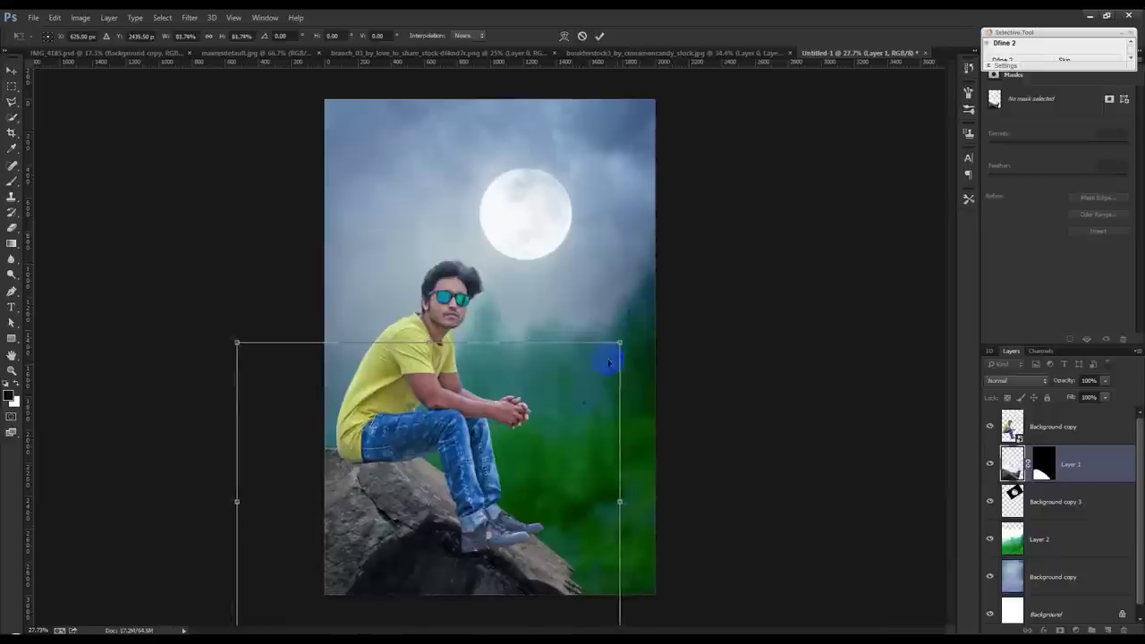
key("Return")
left_click_drag(581, 407, 567, 408)
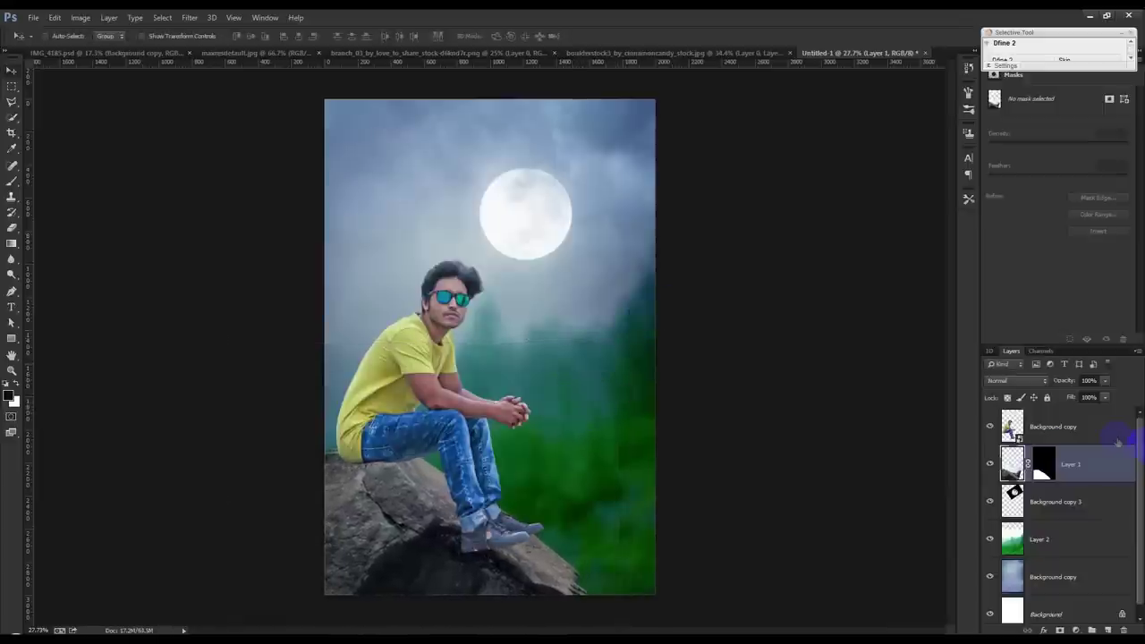
Straighten the man to about −1.45°, shrink him to 57.8%, and shift him left
left_click(1118, 439)
mouse_move(568, 362)
left_mouse_down()
mouse_move(606, 373)
mouse_move(590, 372)
left_mouse_up()
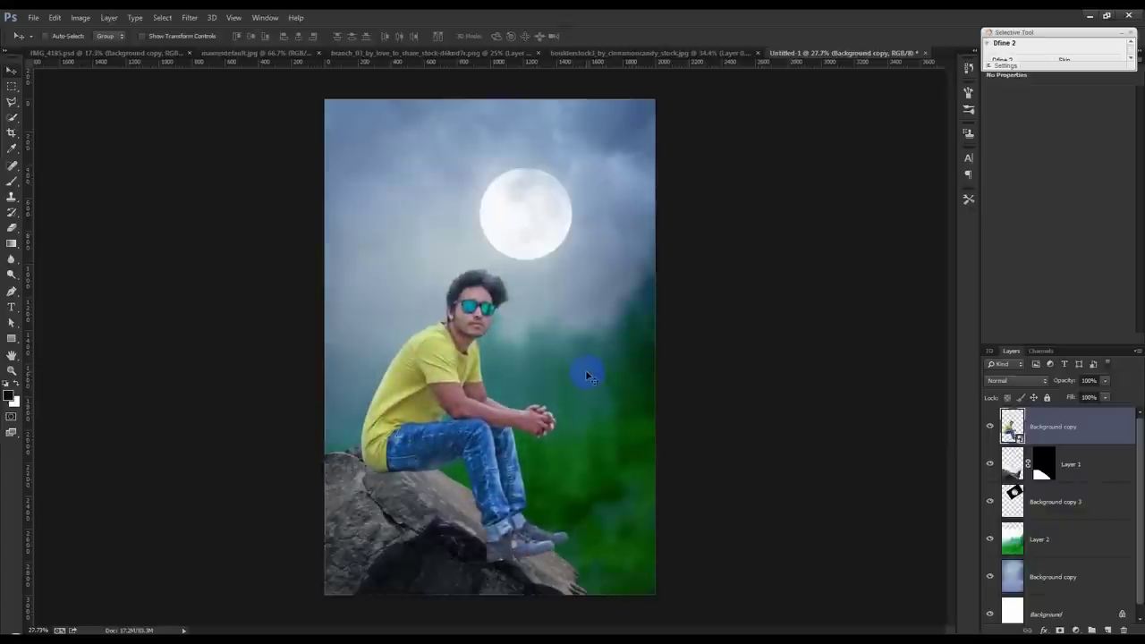
key("ctrl+t")
left_click_drag(539, 257, 596, 369)
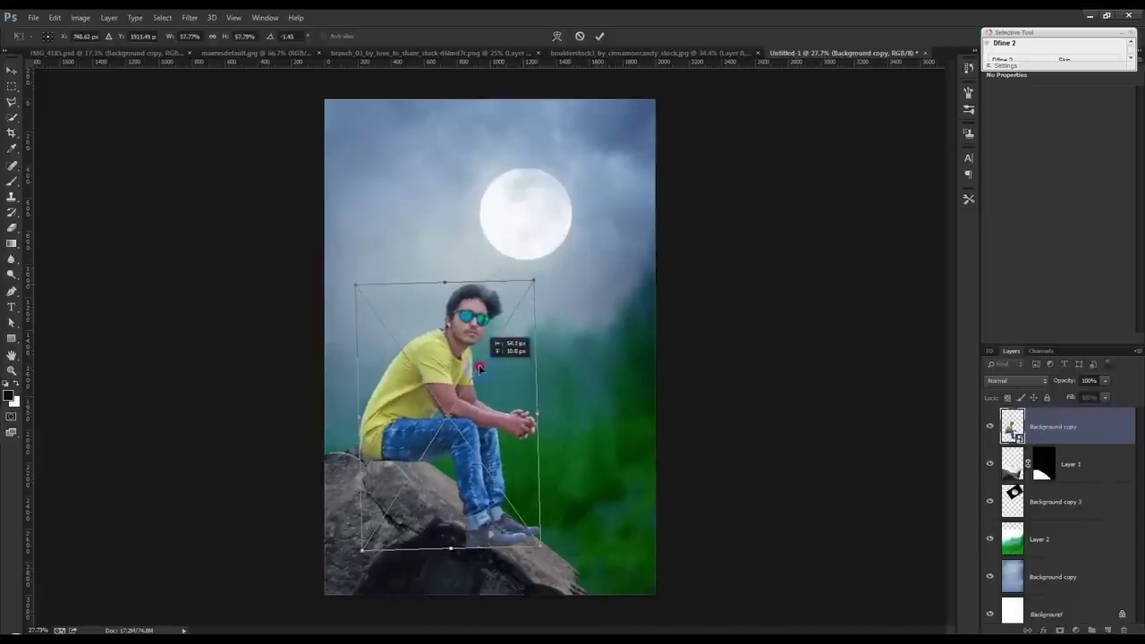
left_click_drag(488, 366, 478, 369)
key("Return")
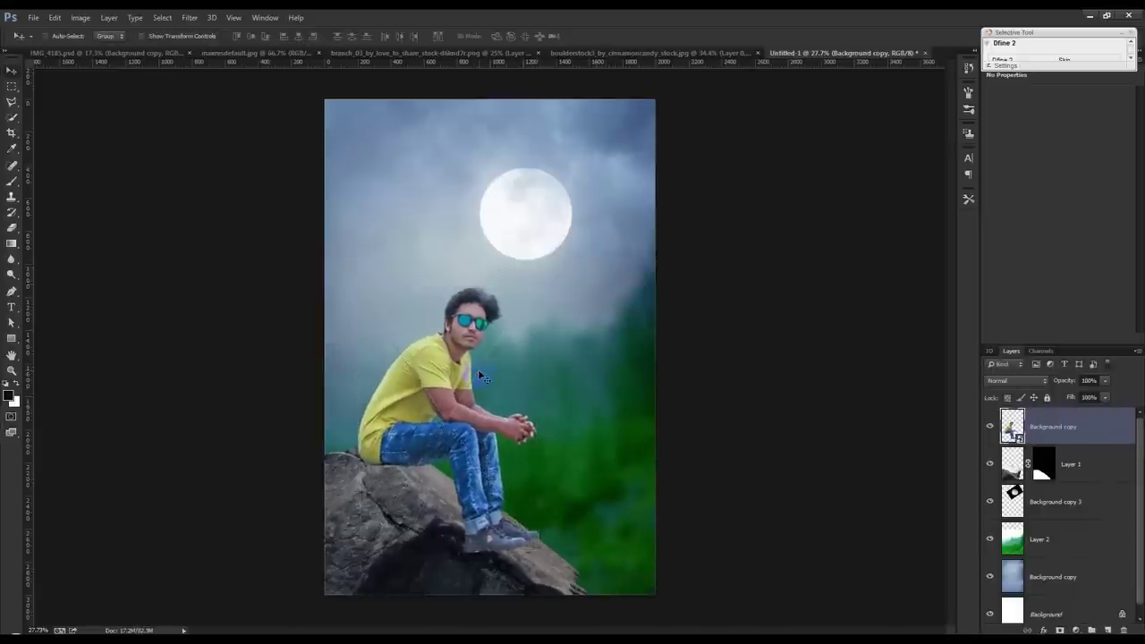
scroll(483, 372, "up", 1)
left_click(1087, 470)
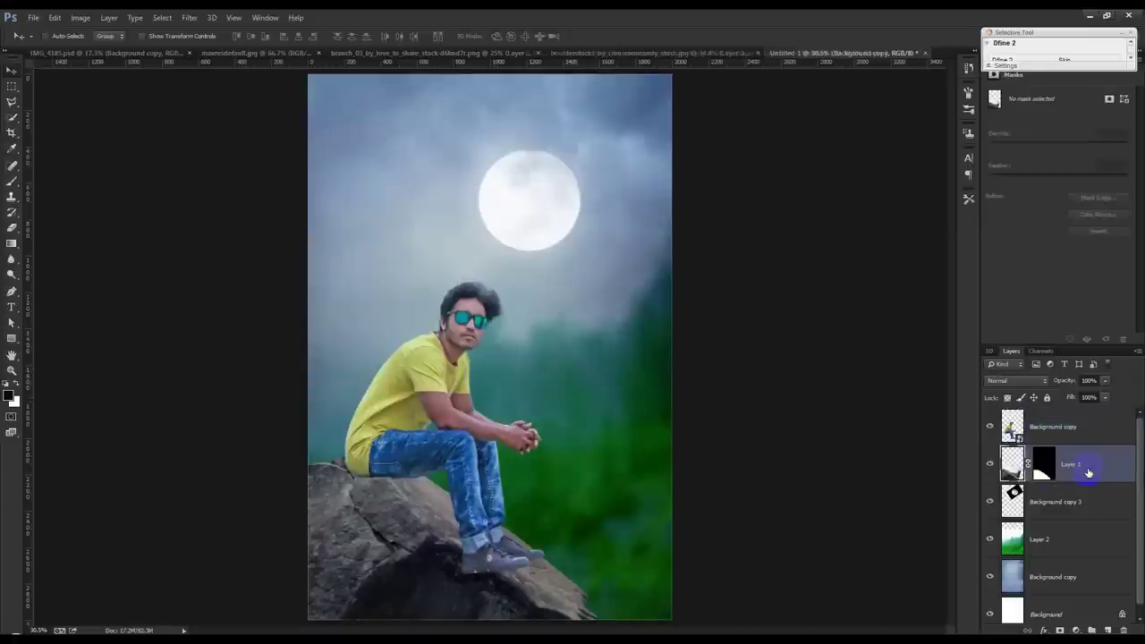
Convert the rock to a Smart Object and duplicate it as Layer 1 copy on top
right_click(1087, 472)
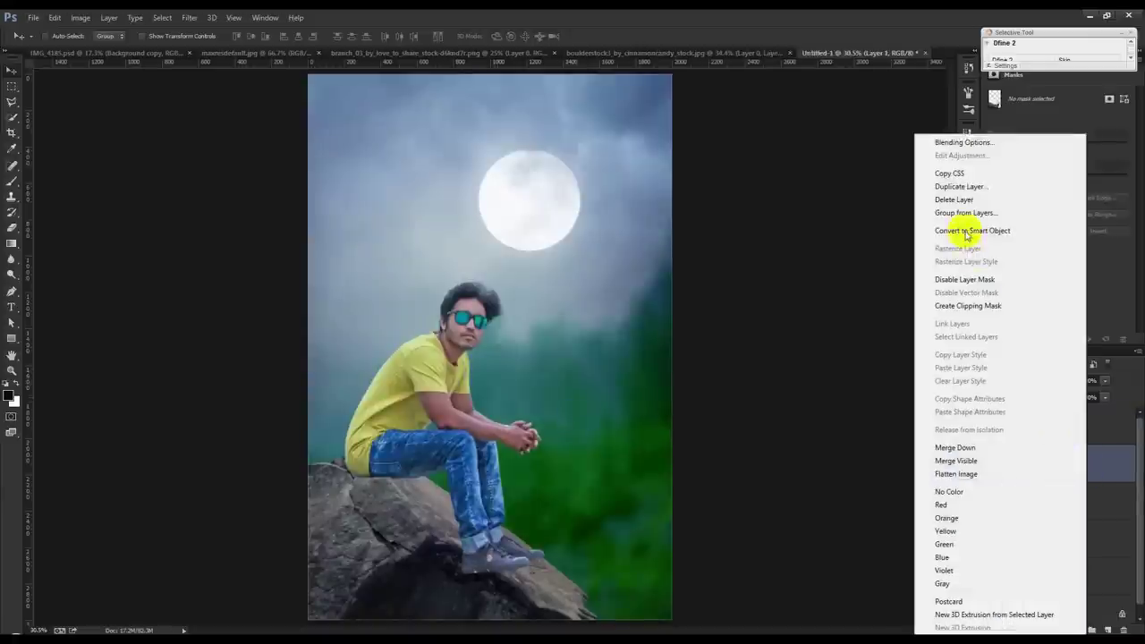
left_click(968, 230)
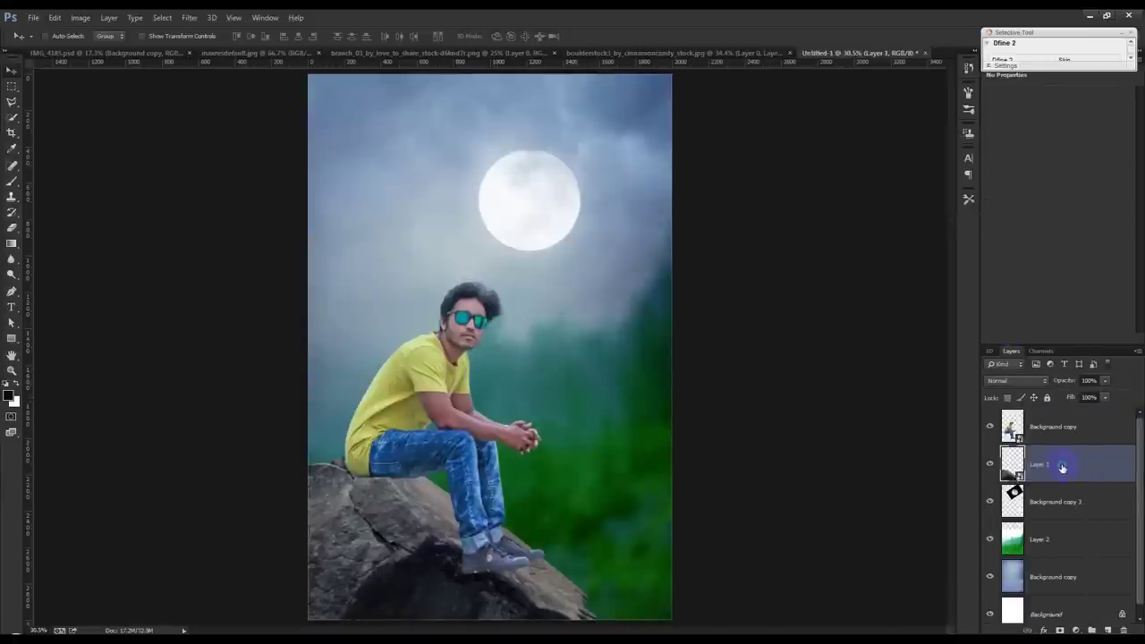
right_click(1062, 468)
left_click(934, 163)
left_click(685, 205)
left_click_drag(1064, 464, 1048, 416)
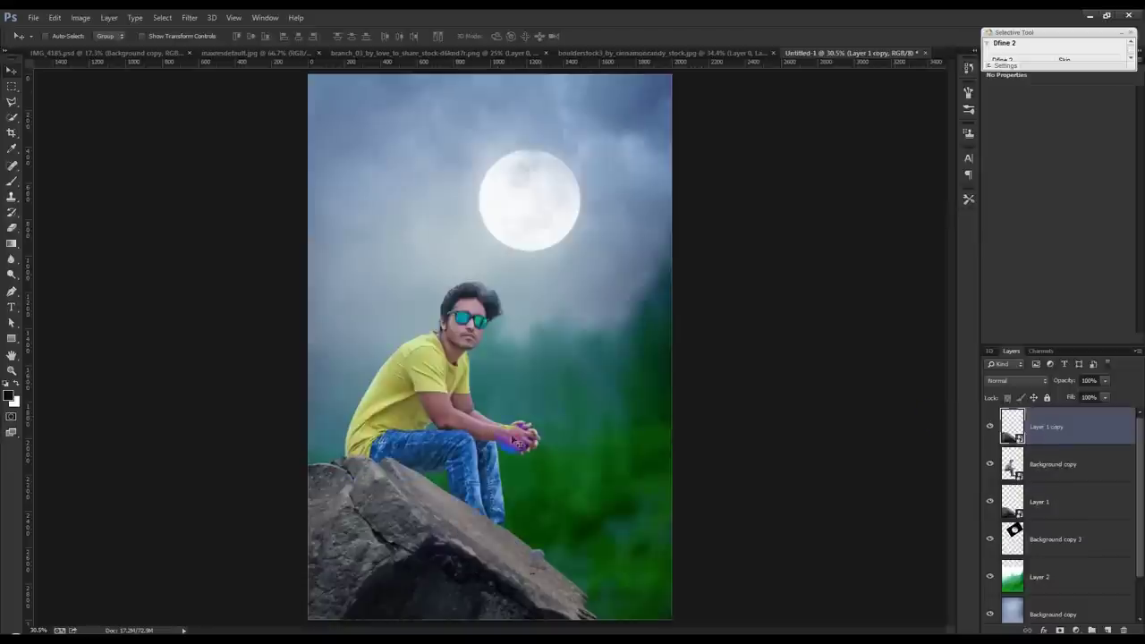
Scale the rock copy to 96.49% and tilt it about −6.6° over the man's legs
left_click_drag(518, 443, 596, 459)
key("ctrl+t")
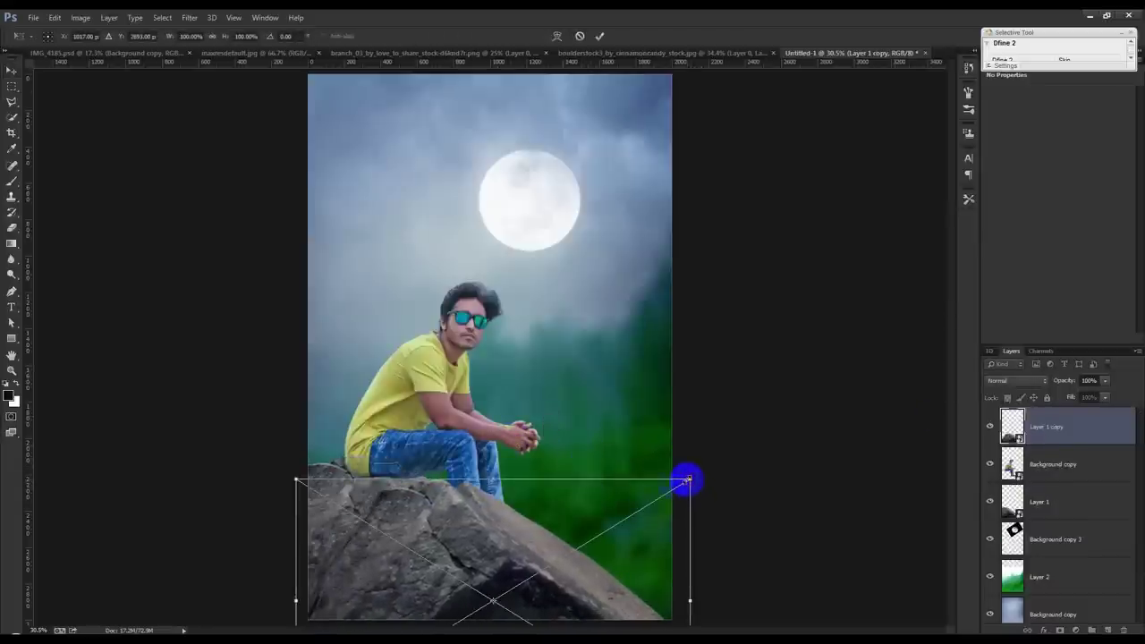
left_click_drag(687, 481, 677, 481)
left_click_drag(612, 516, 580, 513)
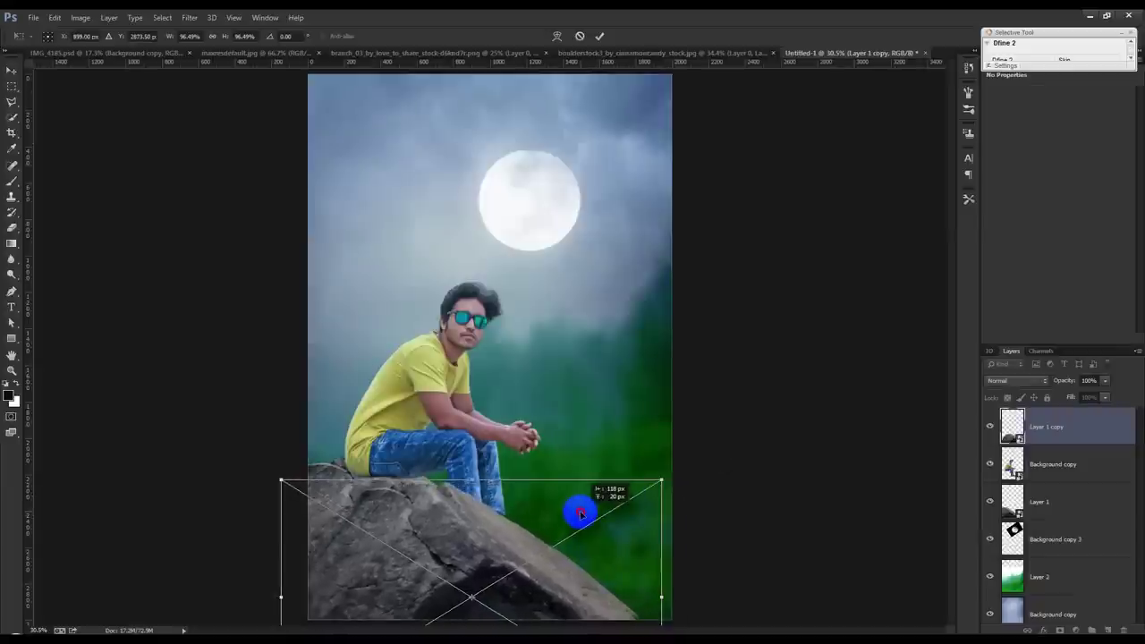
left_click_drag(761, 517, 759, 475)
left_click_drag(588, 501, 587, 490)
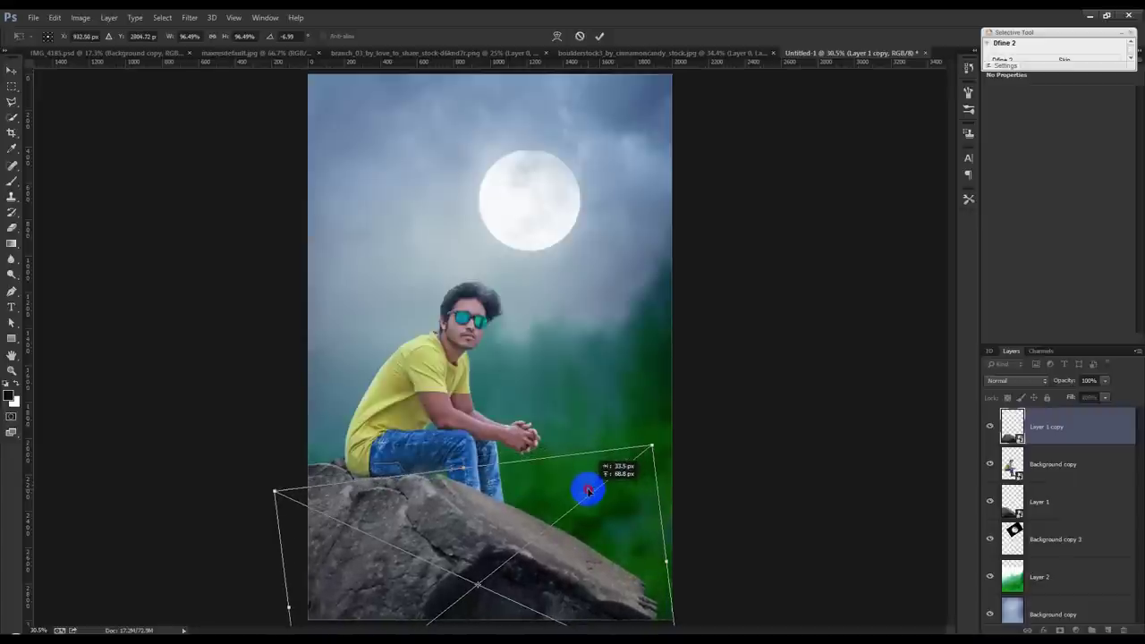
left_click_drag(731, 504, 735, 507)
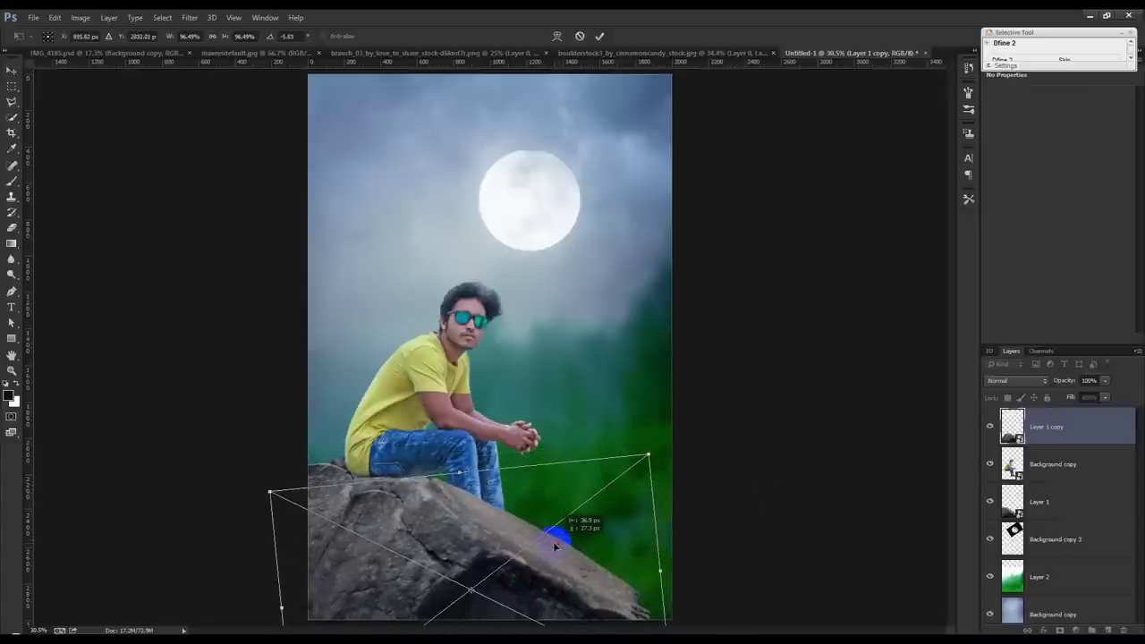
key("Return")
scroll(561, 543, "up", 3)
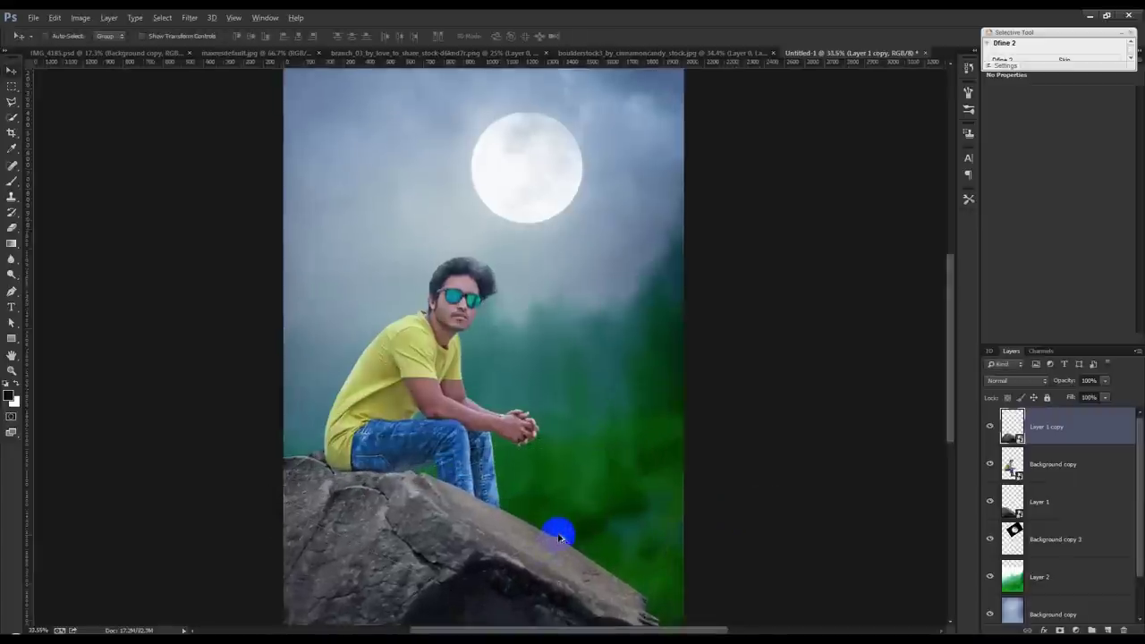
left_click(1060, 471)
Enlarge the man to about 63.7% and reposition him down onto the boulder
mouse_move(450, 444)
left_mouse_down()
mouse_move(447, 465)
mouse_move(453, 443)
left_mouse_up()
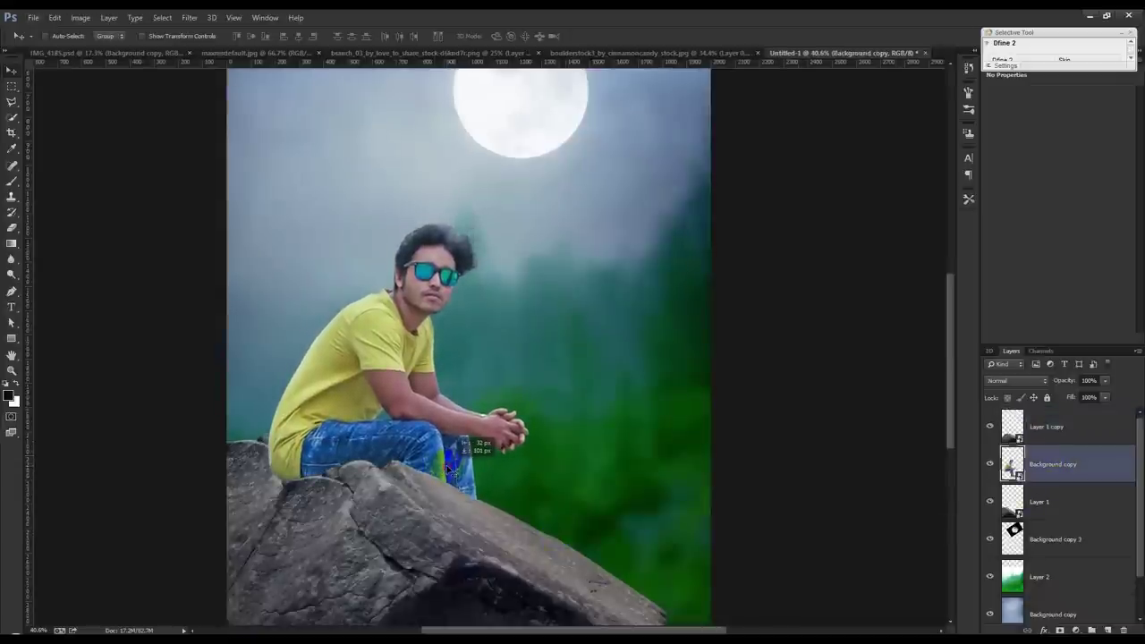
key("ctrl+t")
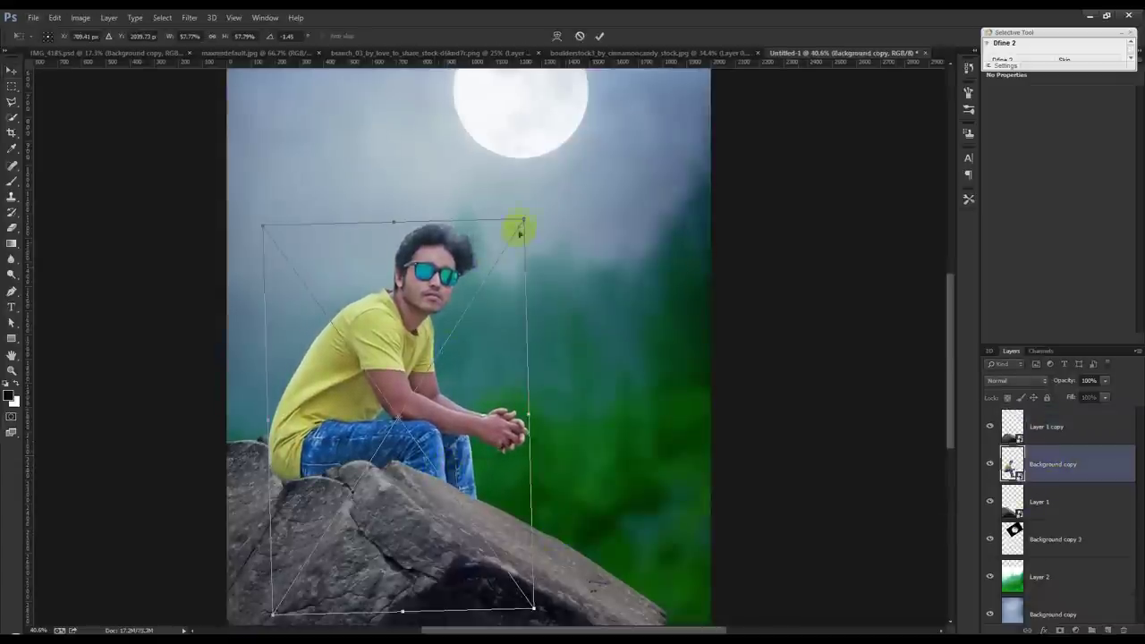
left_click_drag(520, 232, 542, 198)
left_click_drag(444, 258, 474, 286)
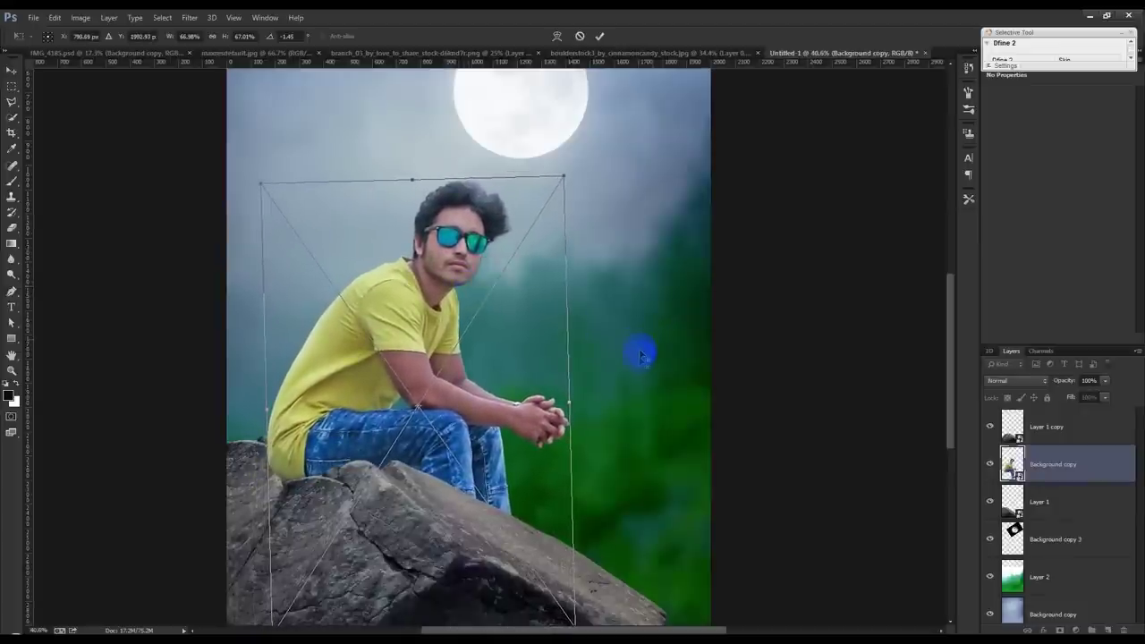
scroll(640, 353, "down", 3)
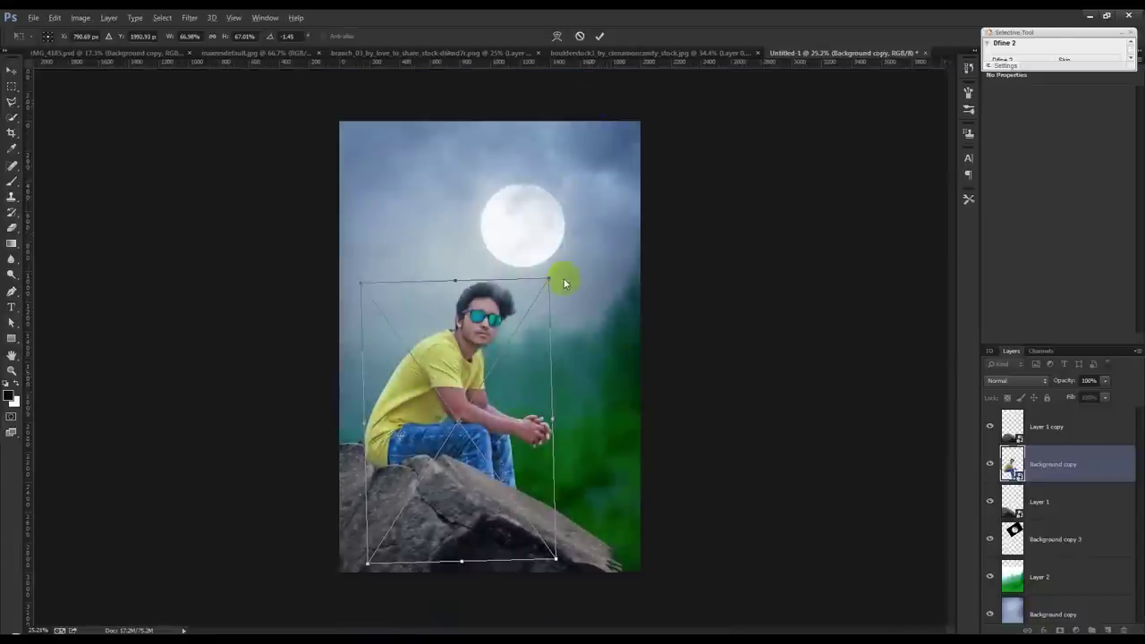
scroll(568, 302, "up", 1)
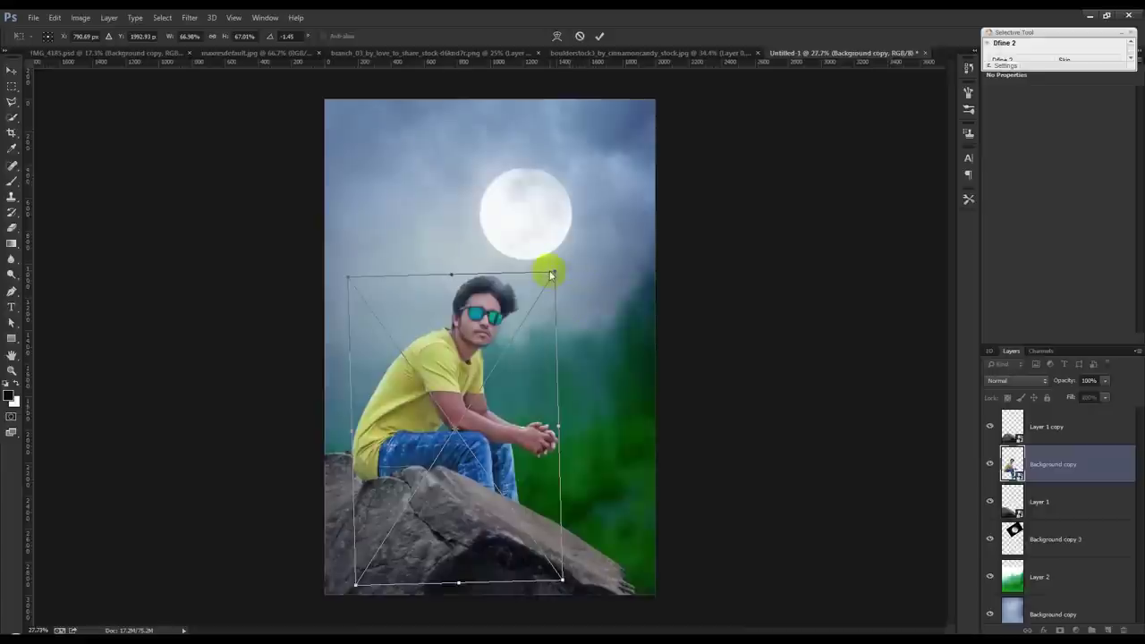
left_click_drag(553, 271, 516, 306)
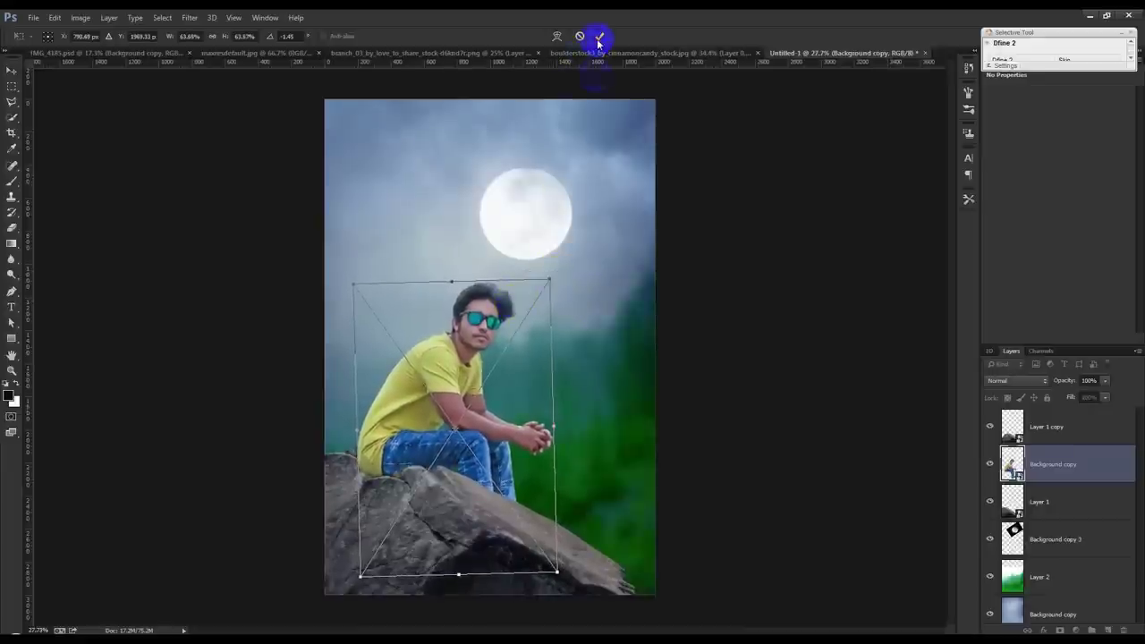
left_click(598, 37)
left_click(1055, 432)
left_click(1043, 501, "shift")
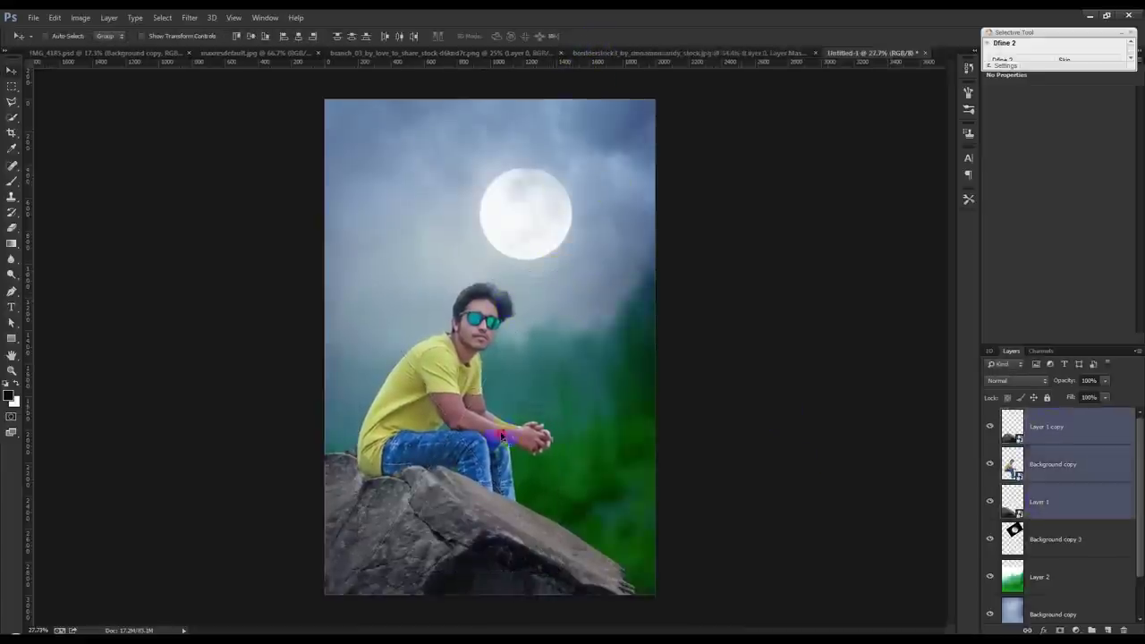
Rotate the man and both boulder layers slightly and move them about 37 px right
left_click_drag(501, 438, 506, 430)
key("ctrl+t")
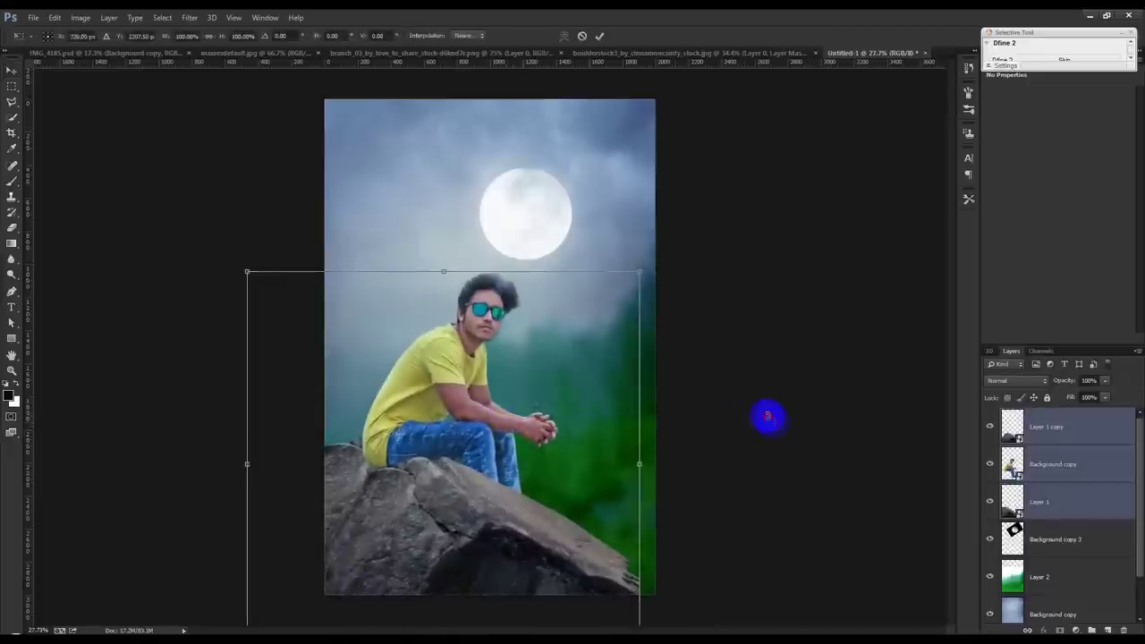
left_click_drag(767, 416, 774, 429)
left_click_drag(494, 408, 514, 413)
key("Return")
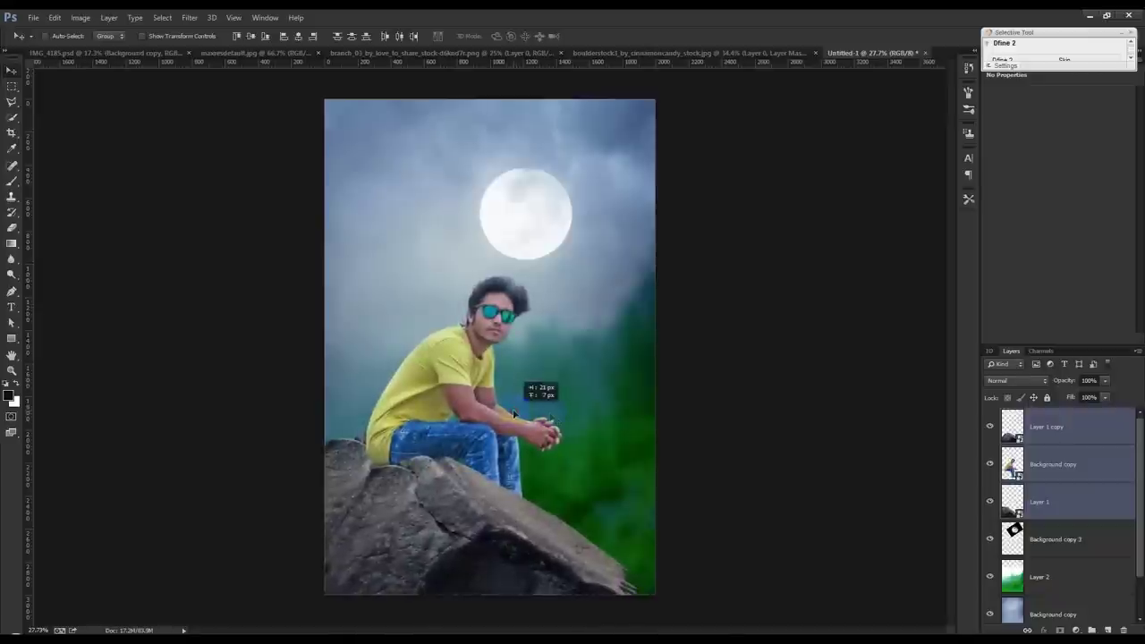
Move the moon up and to the left
left_click(1070, 524)
mouse_move(659, 324)
left_mouse_down()
mouse_move(623, 318)
mouse_move(633, 319)
left_mouse_up()
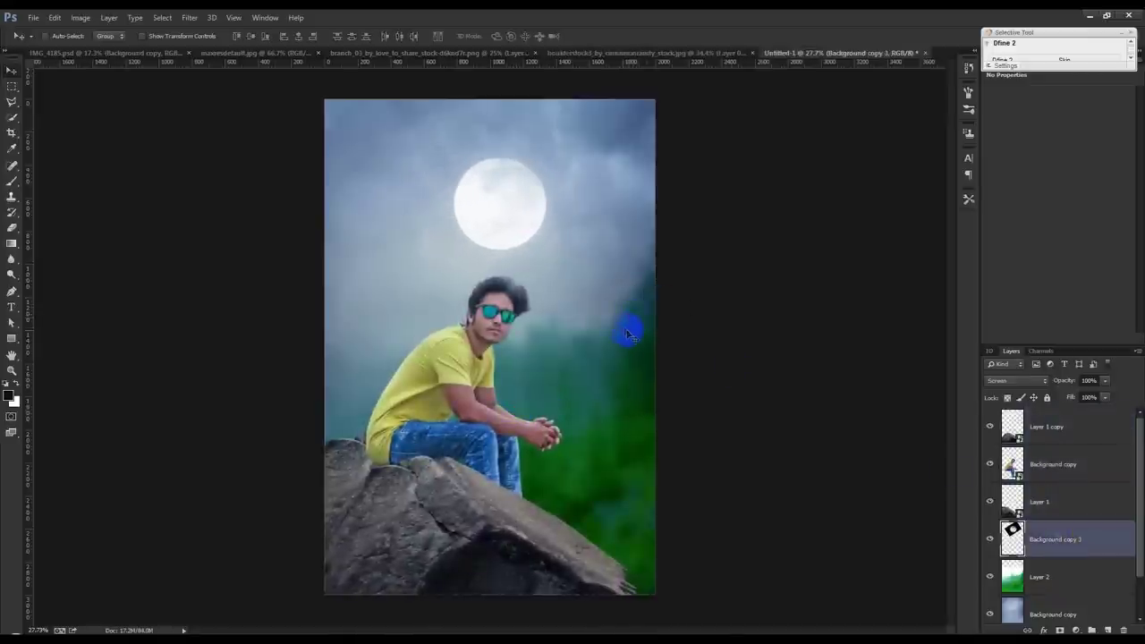
scroll(624, 331, "up", 1)
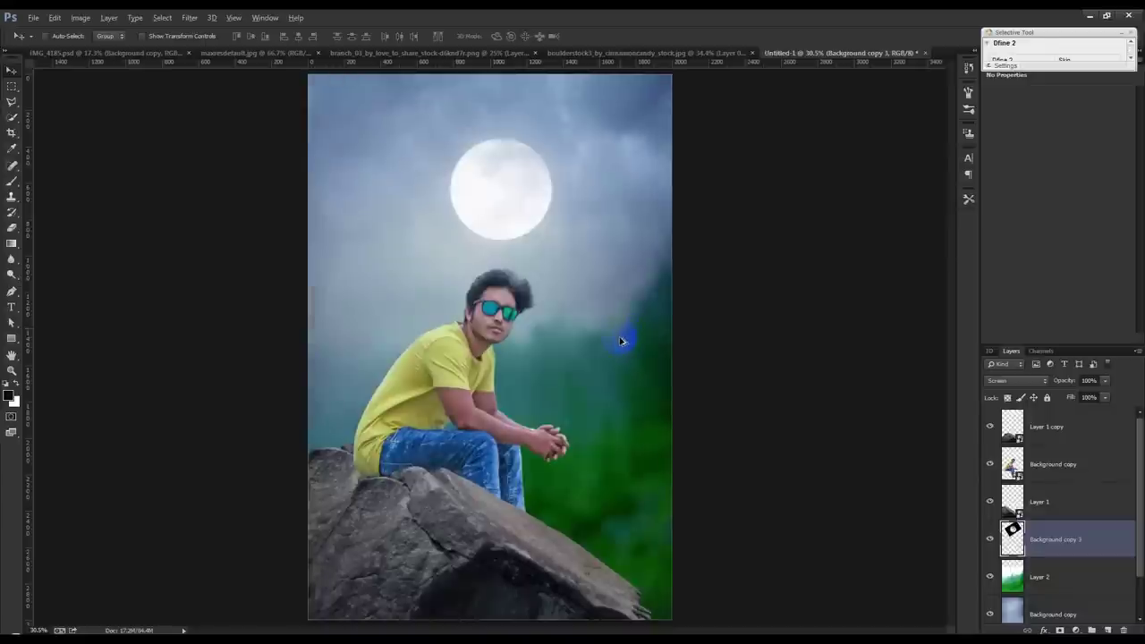
Drag the starfield into the composite's sky and set it to Screen blend mode
left_click(346, 55)
left_click(288, 55)
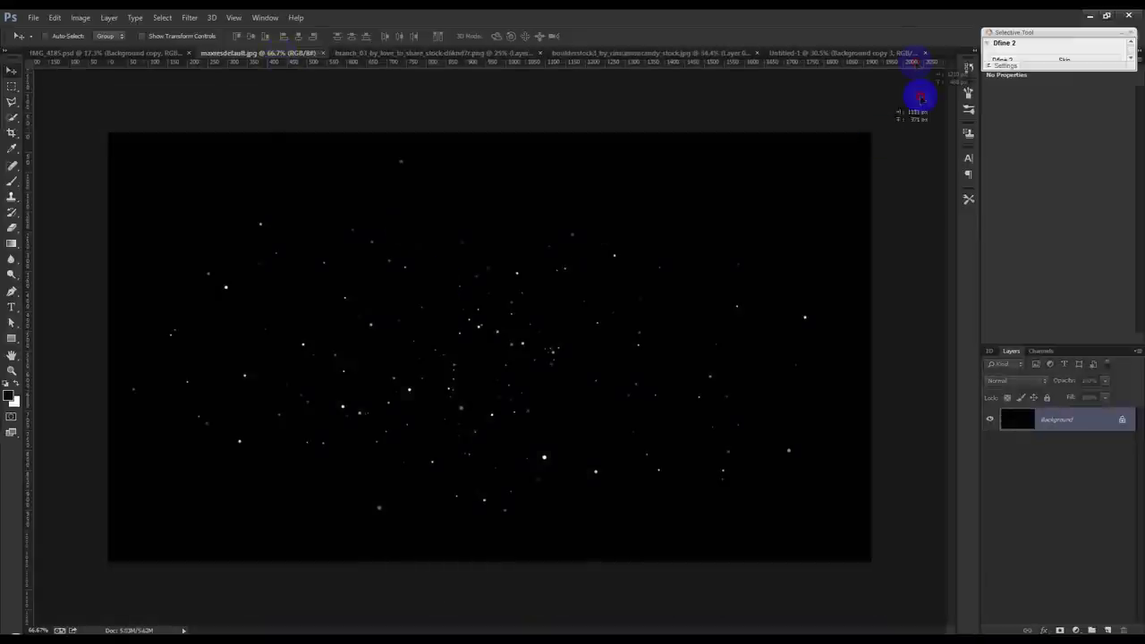
left_click(870, 55)
mouse_move(870, 55)
left_mouse_down()
mouse_move(532, 295)
mouse_move(528, 204)
left_mouse_up()
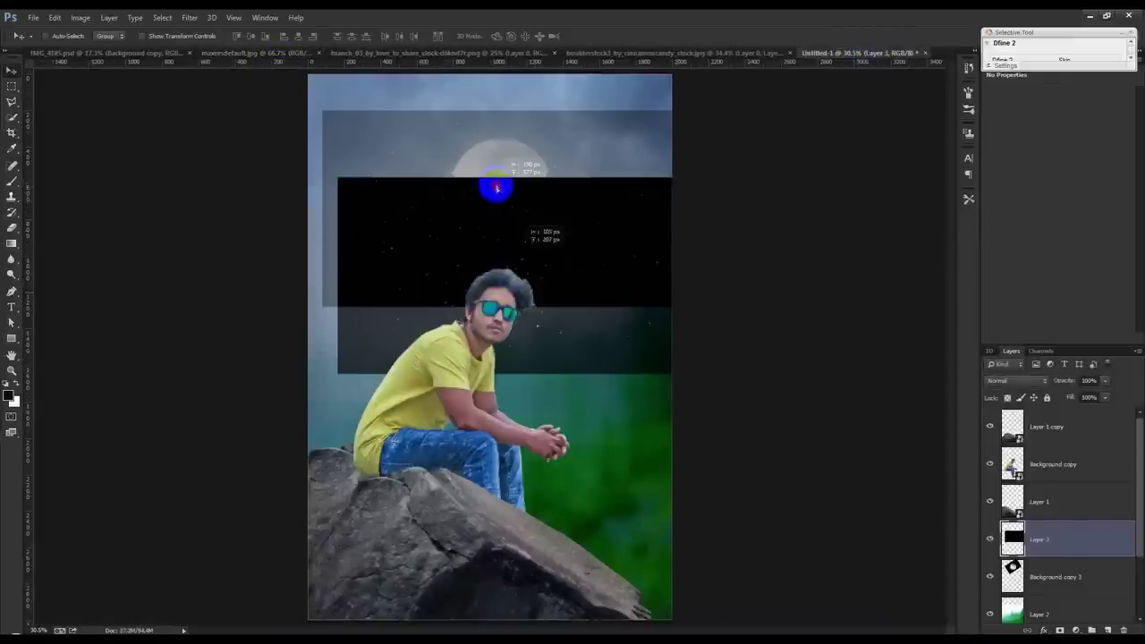
left_click(1023, 382)
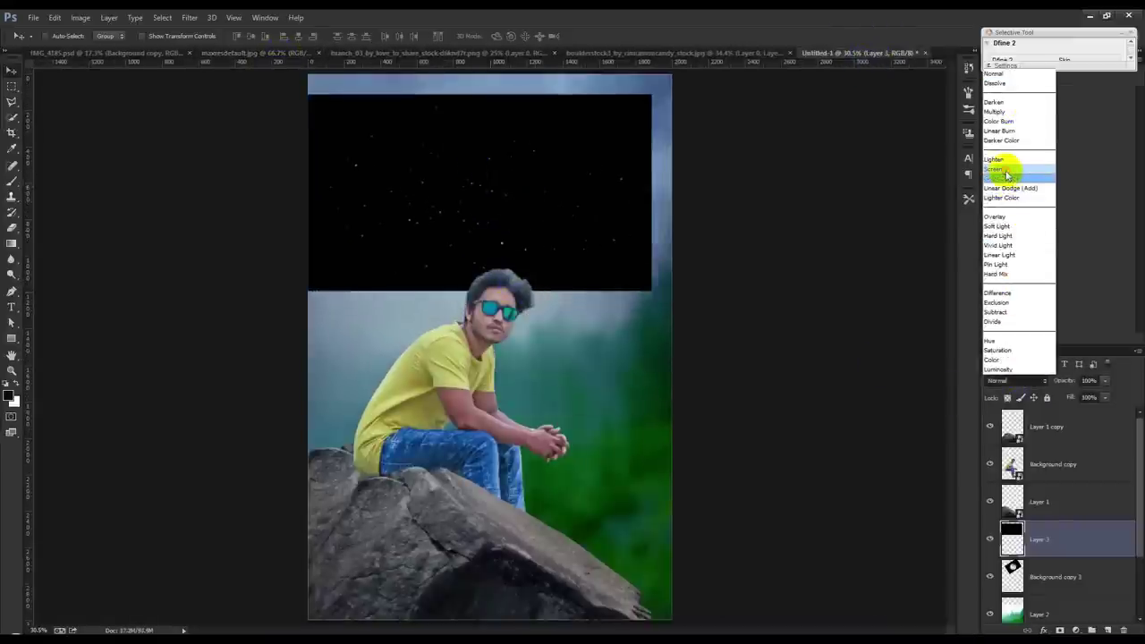
left_click(1005, 171)
Stretch the starfield across the sky and duplicate it as Layer 3 copy
left_click_drag(645, 195, 654, 237)
key("ctrl+t")
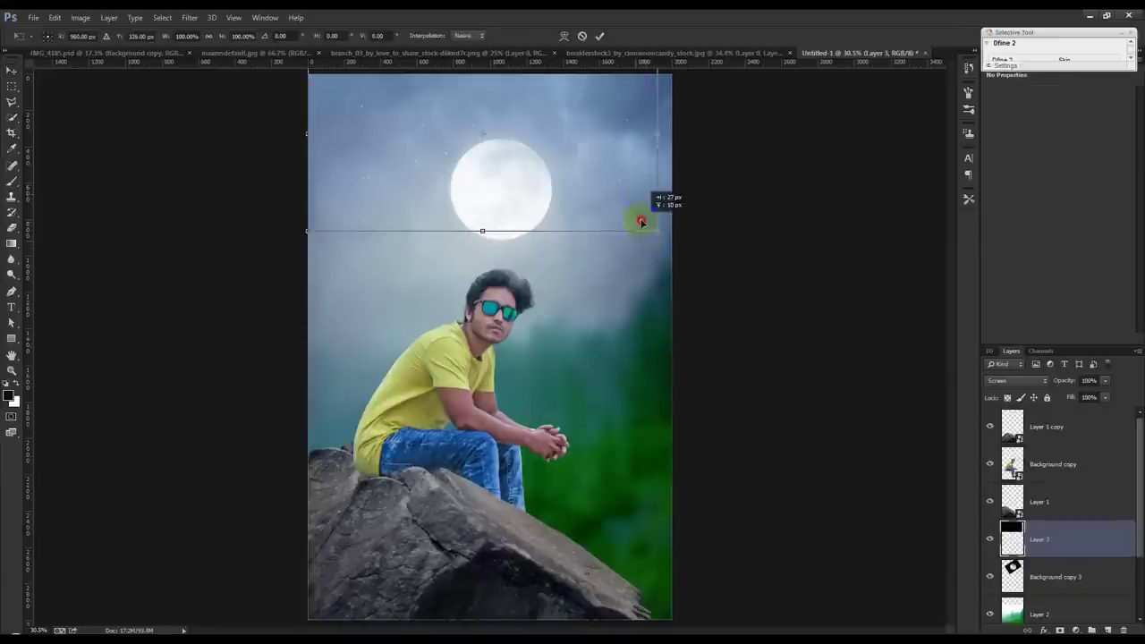
mouse_move(670, 231)
left_mouse_down()
mouse_move(675, 241)
mouse_move(651, 193)
left_mouse_up()
left_click(599, 37)
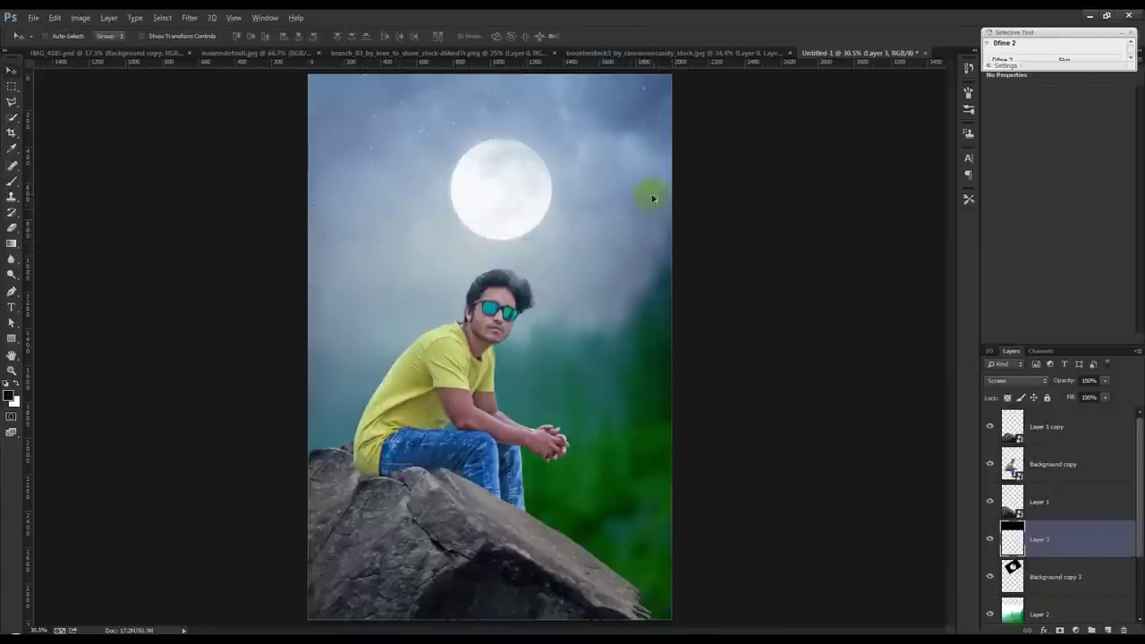
key("ctrl+minus")
key("ctrl+j")
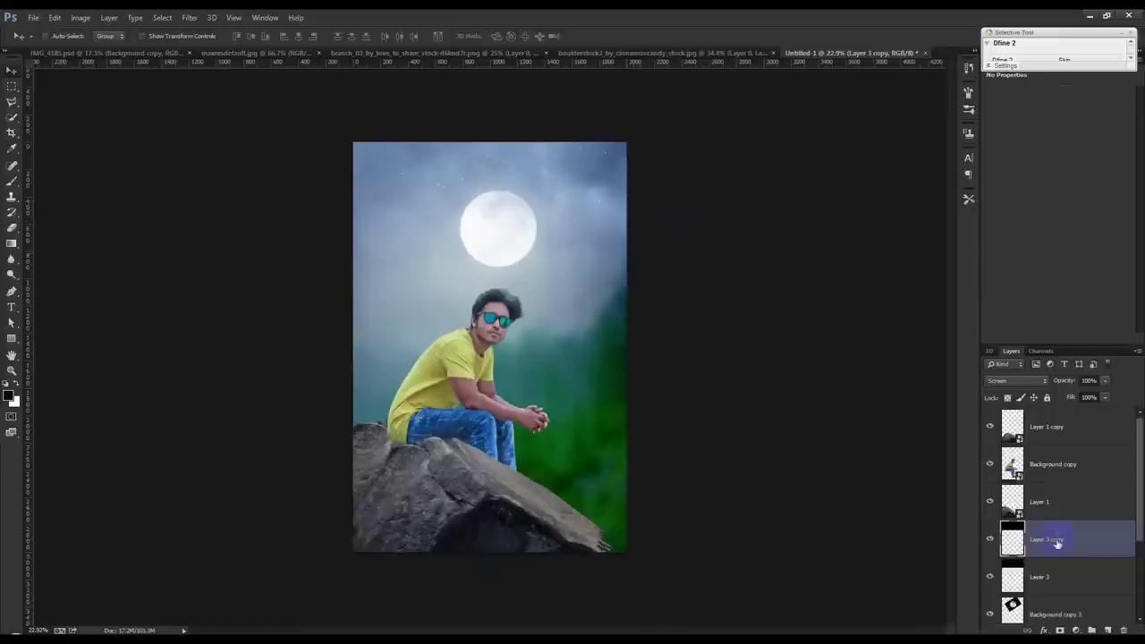
Move the star copy below the moon, scale it to about 105%, and flip it vertically
left_click_drag(1056, 542, 1018, 561)
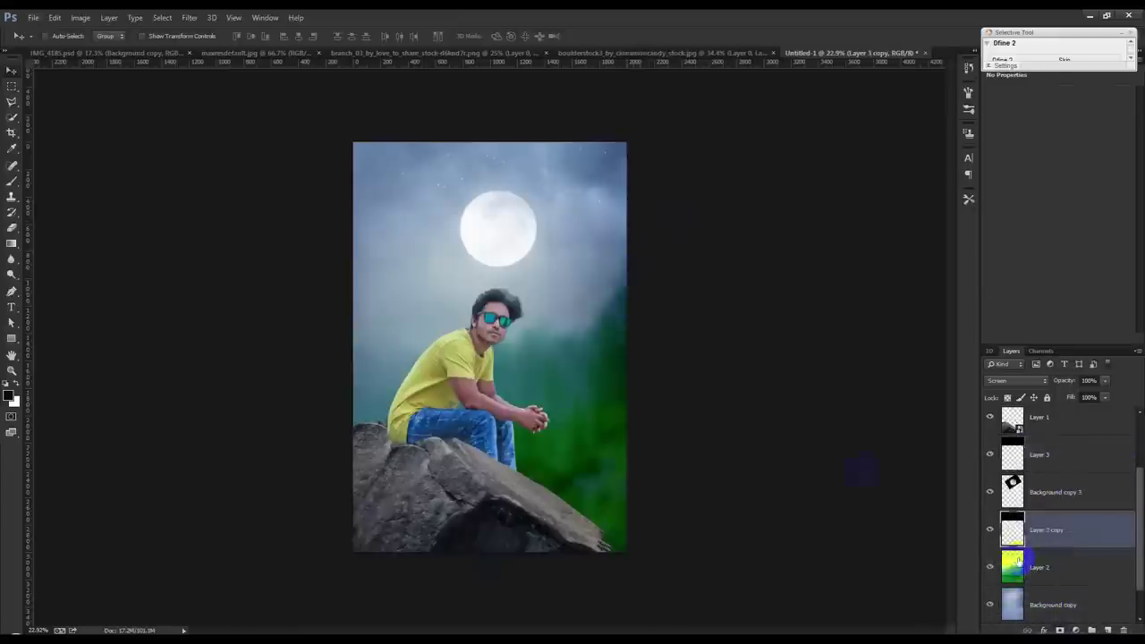
key("ctrl+t")
left_click_drag(629, 241, 656, 324)
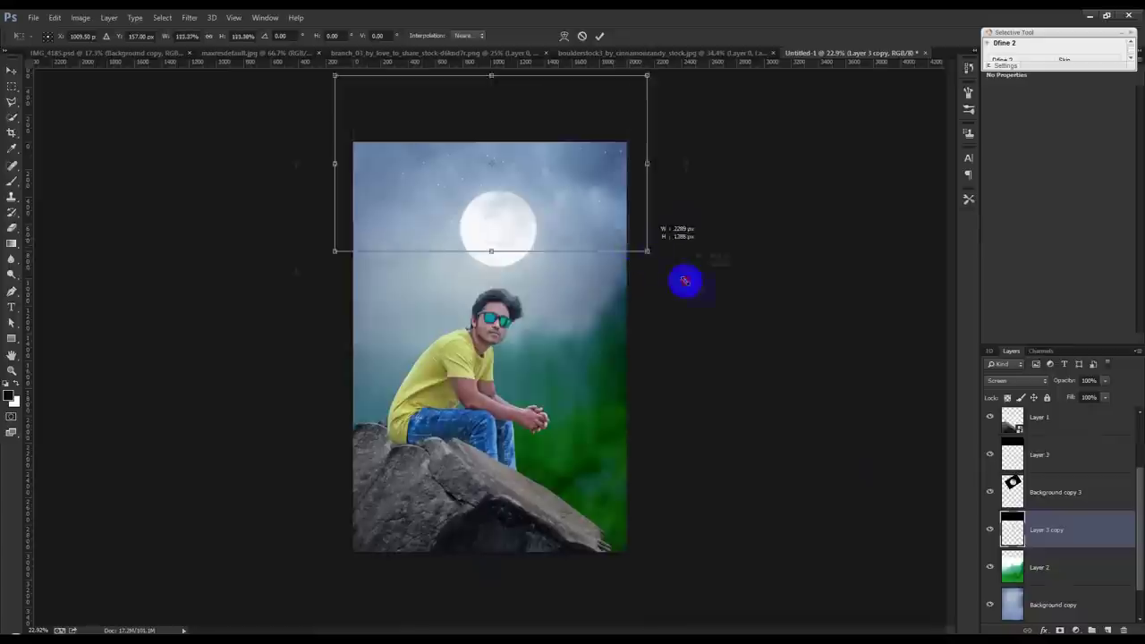
left_click_drag(656, 323, 658, 348)
scroll(617, 295, "up", 2)
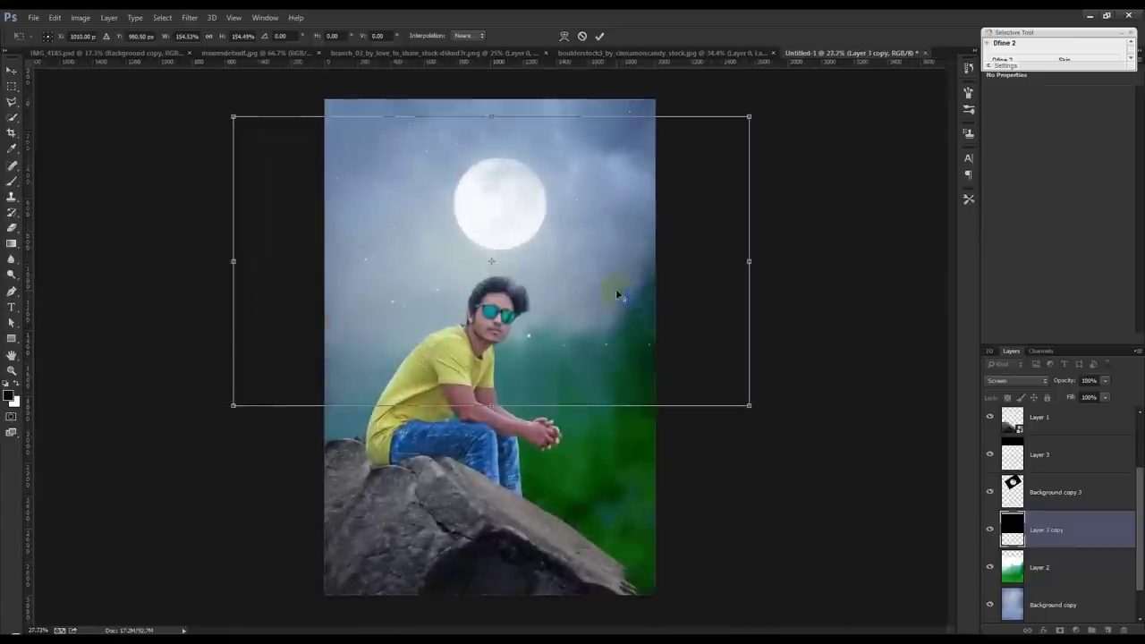
left_click_drag(749, 405, 681, 352)
right_click(627, 305)
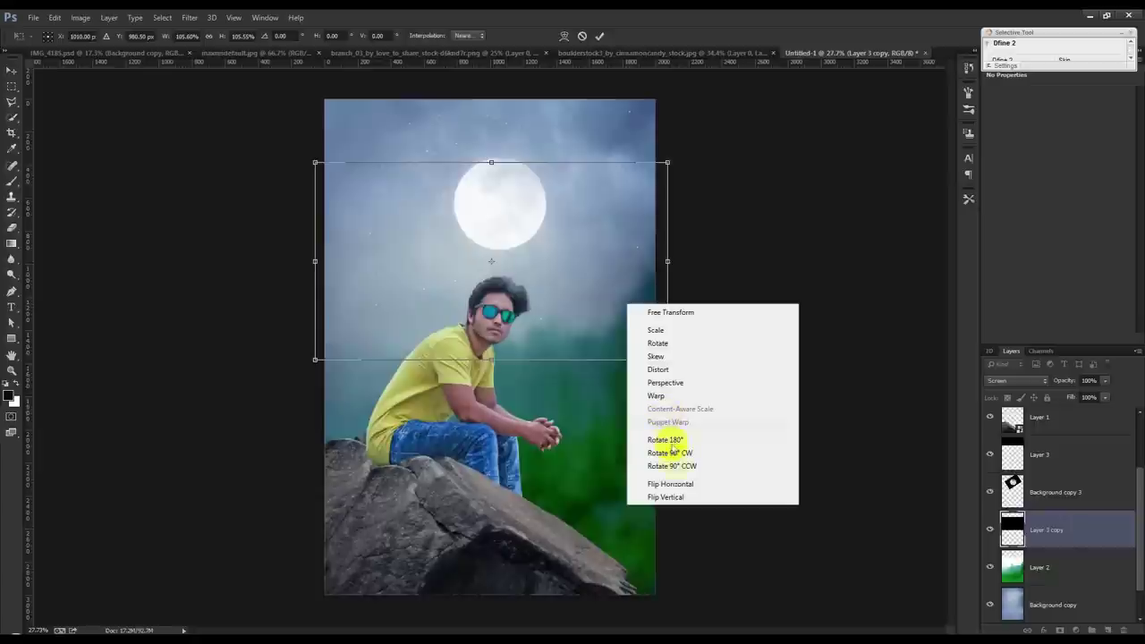
left_click(675, 497)
left_click_drag(621, 309, 614, 270)
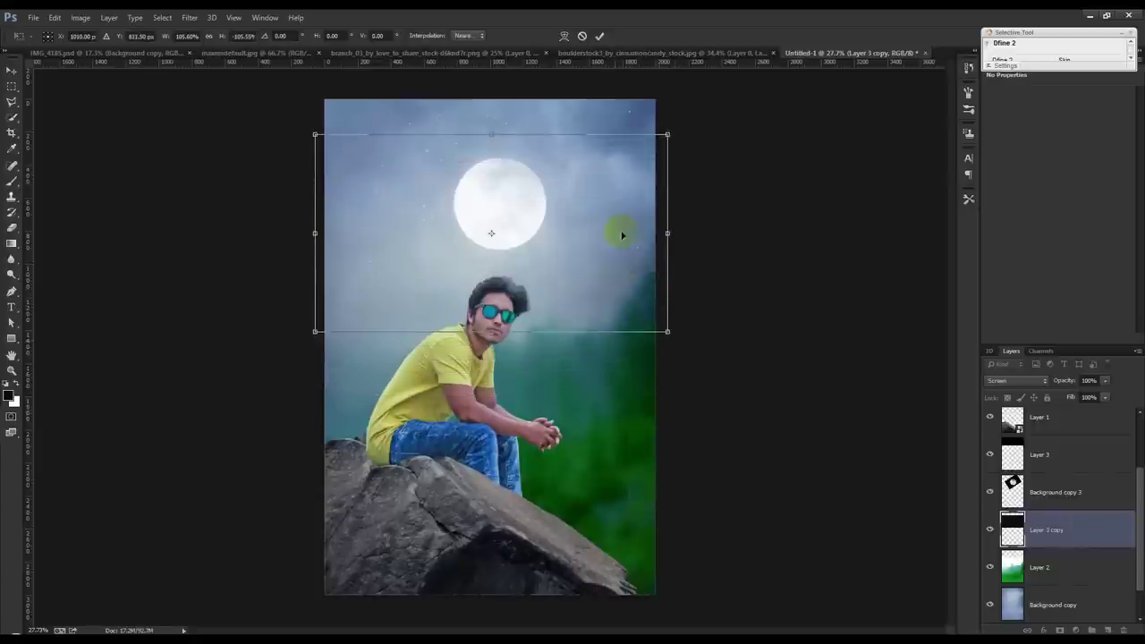
left_click(599, 36)
Duplicate the stars into a small patch at about 46% size beside the man's head
scroll(624, 244, "up", 1)
scroll(624, 244, "up", 1)
left_click_drag(630, 245, 642, 372)
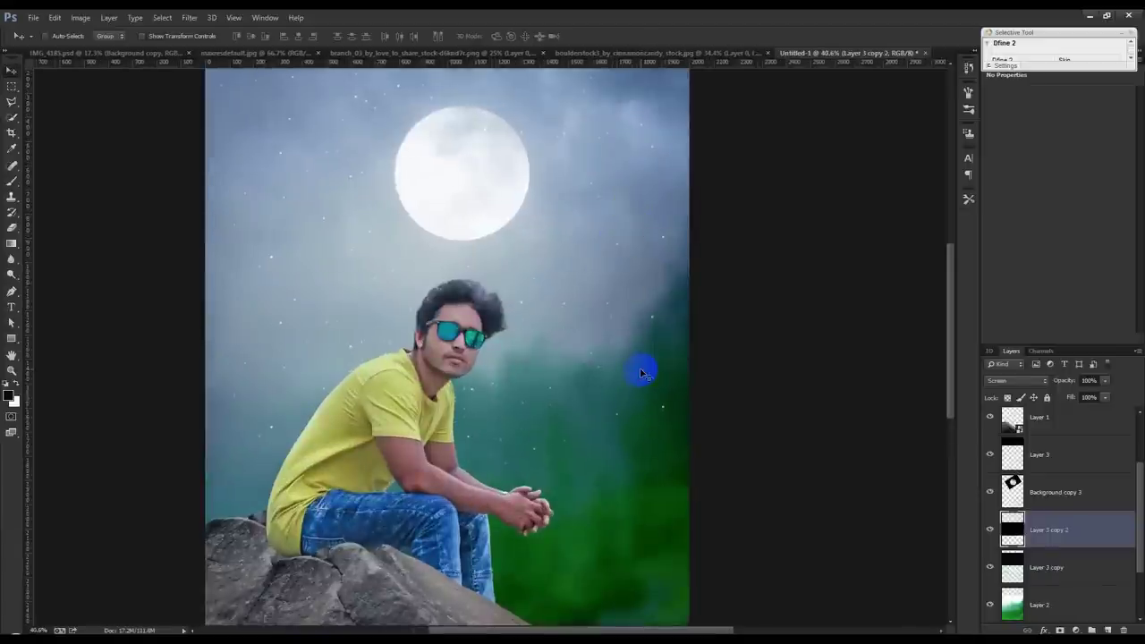
key("ctrl+t")
left_click_drag(706, 241, 567, 327)
left_click_drag(538, 379, 390, 312)
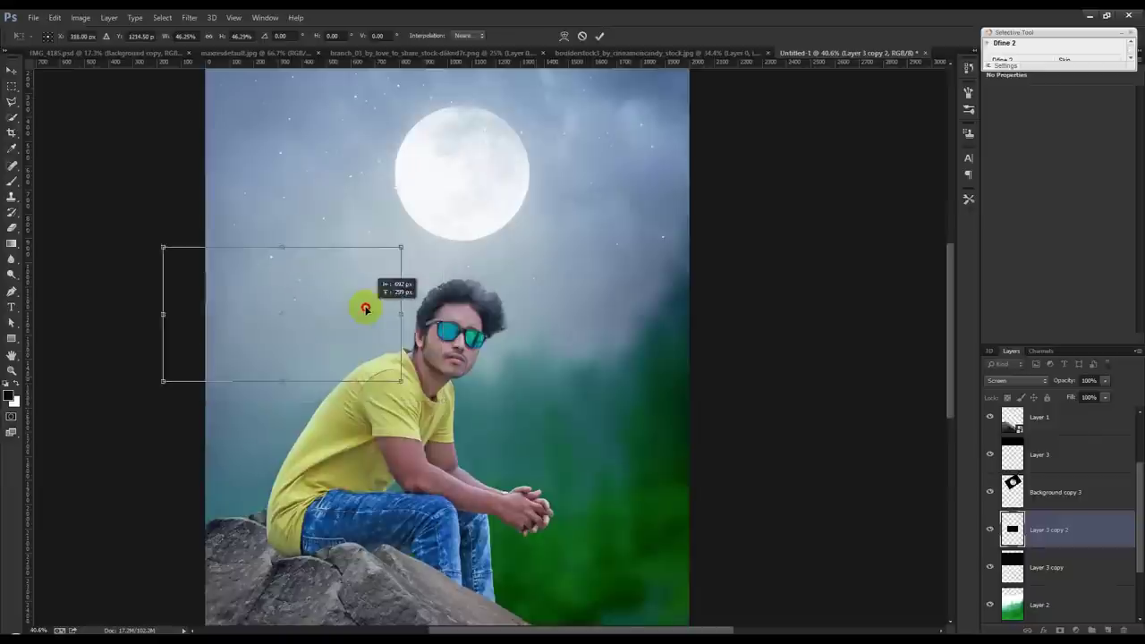
left_click(599, 38)
mouse_move(317, 301)
left_mouse_down()
mouse_move(350, 208)
mouse_move(317, 156)
mouse_move(451, 194)
mouse_move(657, 201)
mouse_move(649, 347)
mouse_move(453, 312)
mouse_move(544, 396)
mouse_move(433, 355)
left_mouse_up()
key("ctrl+t")
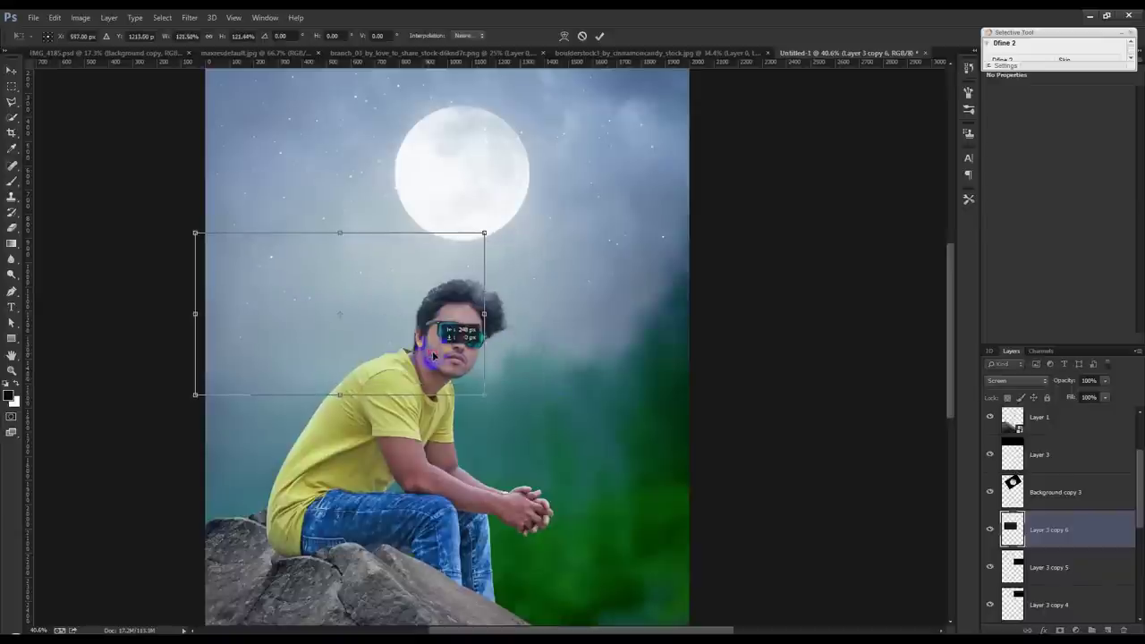
key("Return")
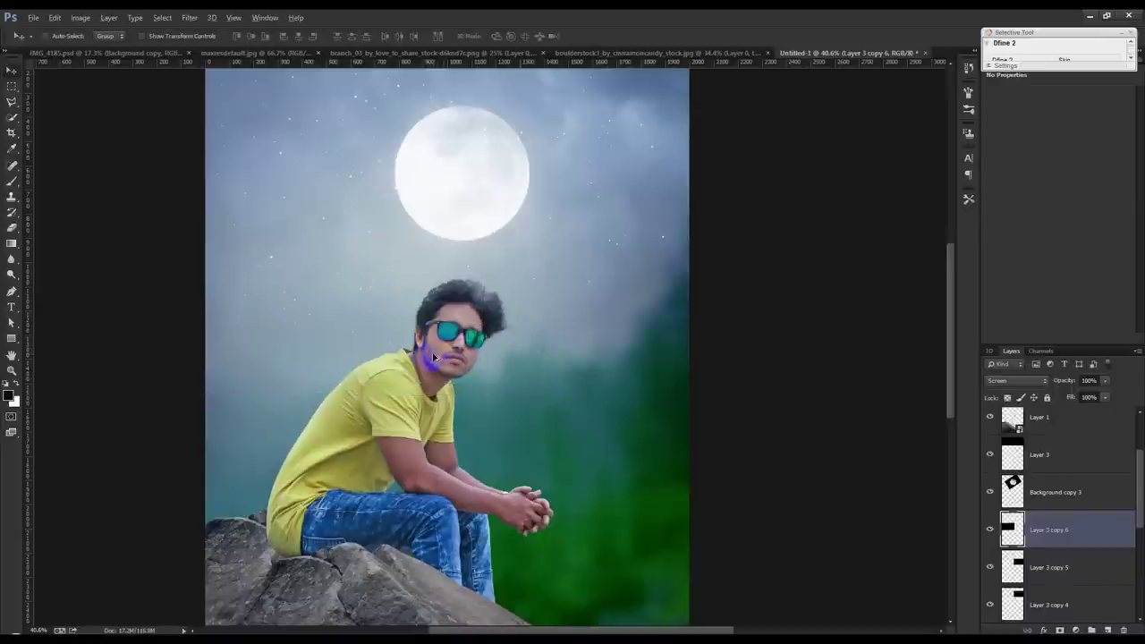
Add another scaled star copy, placed left and about 331 px higher
scroll(433, 356, "down", 2)
left_click_drag(672, 365, 611, 367)
key("ctrl+t")
mouse_move(685, 408)
left_mouse_down()
mouse_move(809, 432)
mouse_move(598, 383)
left_mouse_up()
key("Return")
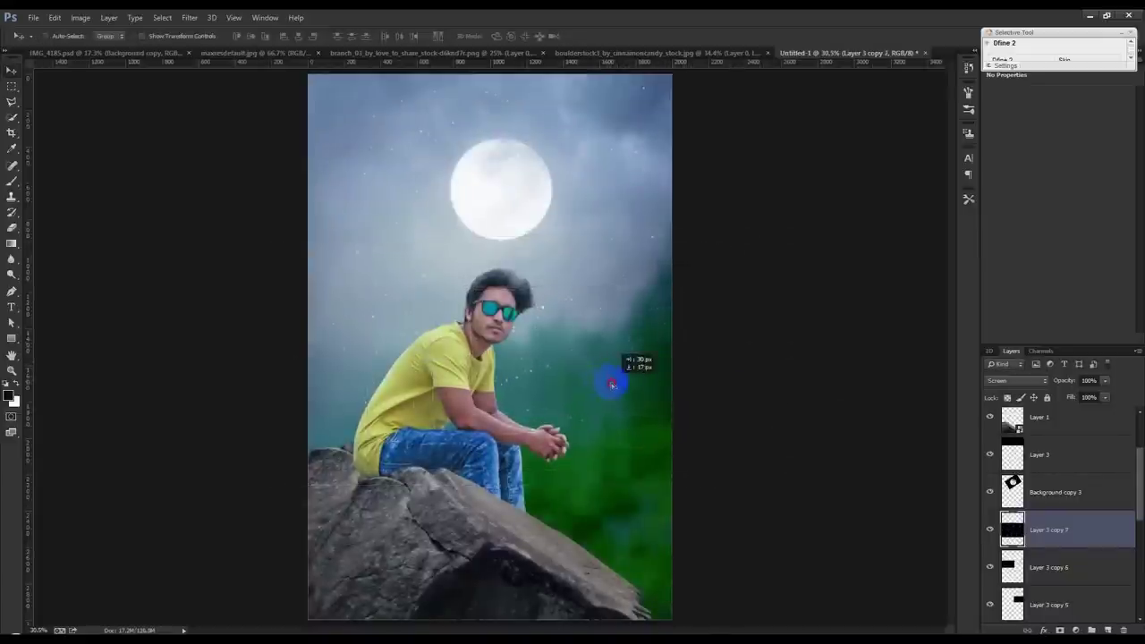
scroll(610, 383, "up", 1)
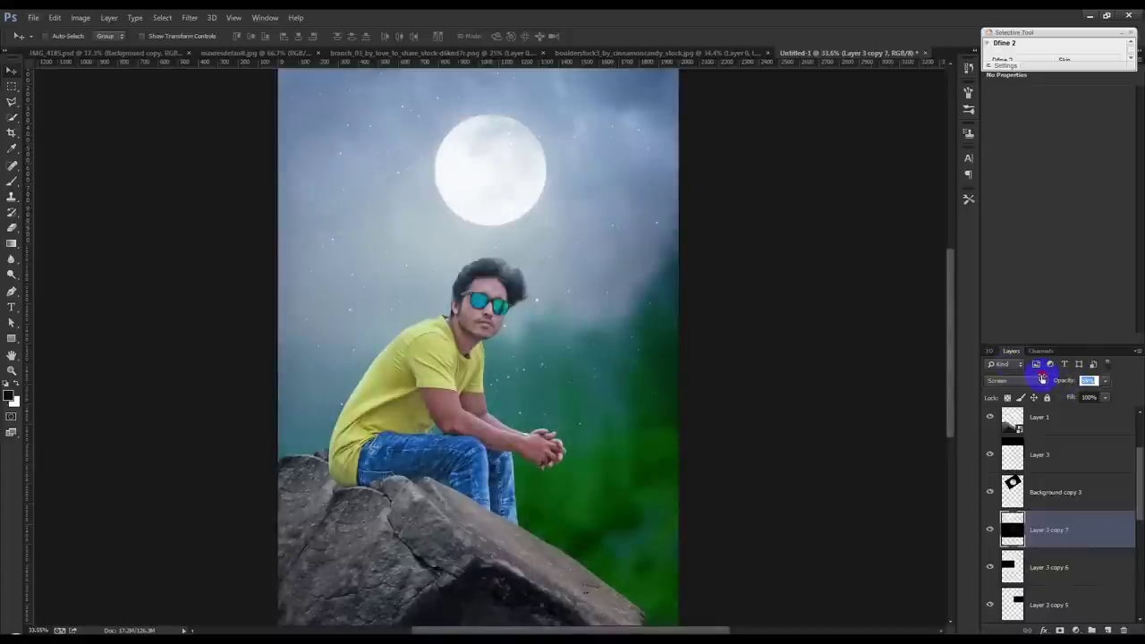
mouse_move(708, 355)
left_mouse_down()
mouse_move(702, 238)
mouse_move(706, 290)
mouse_move(680, 306)
mouse_move(670, 383)
left_mouse_up()
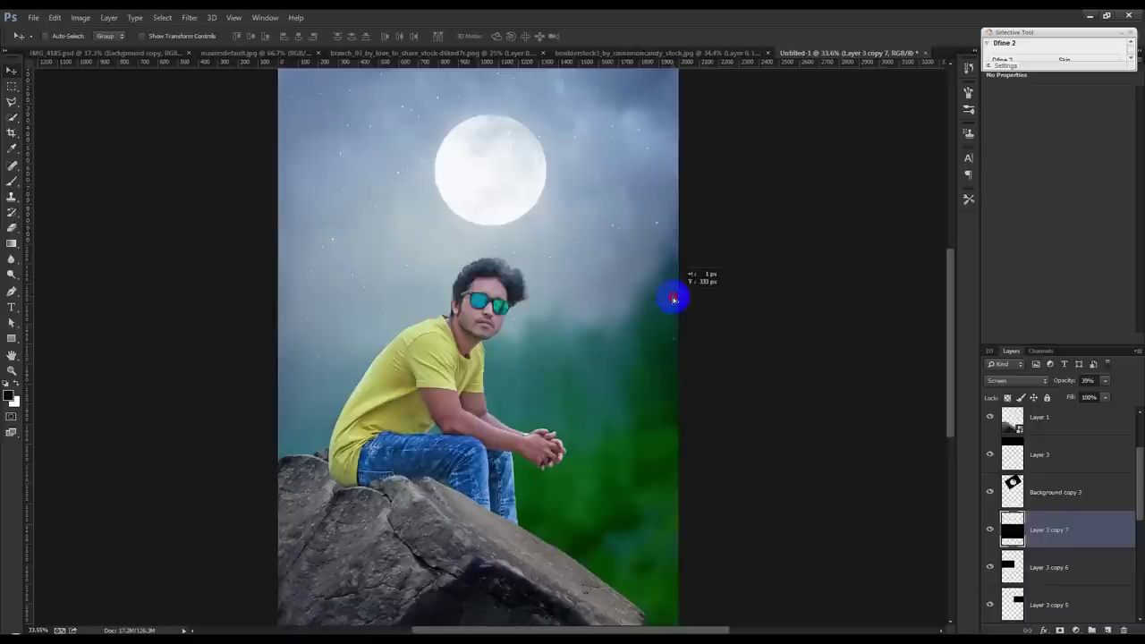
scroll(676, 300, "down", 1)
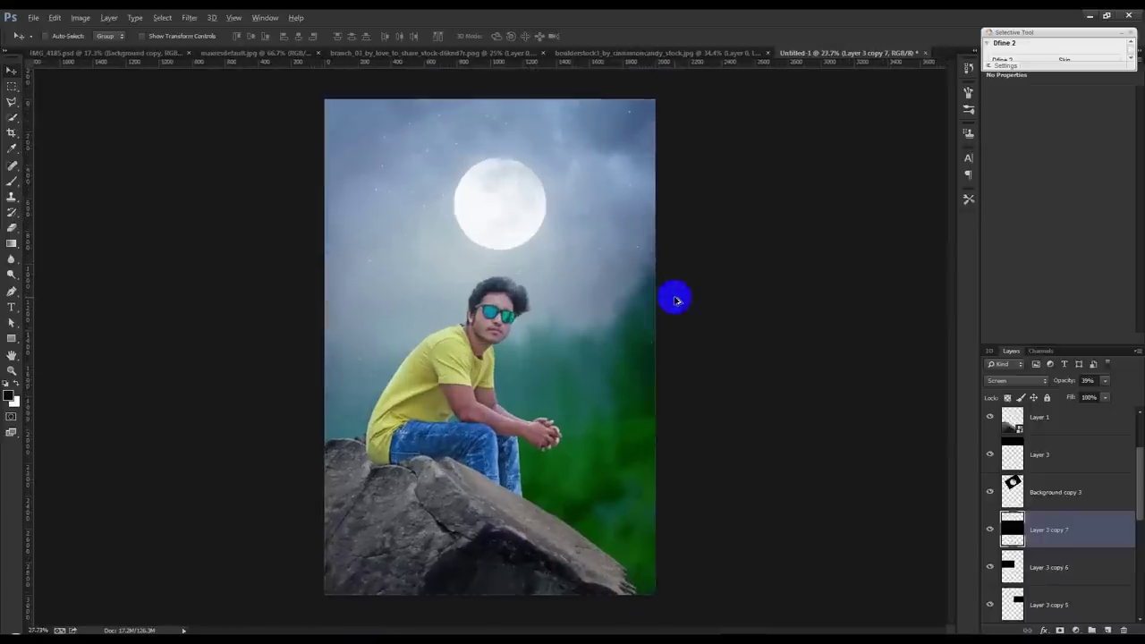
scroll(676, 300, "up", 1)
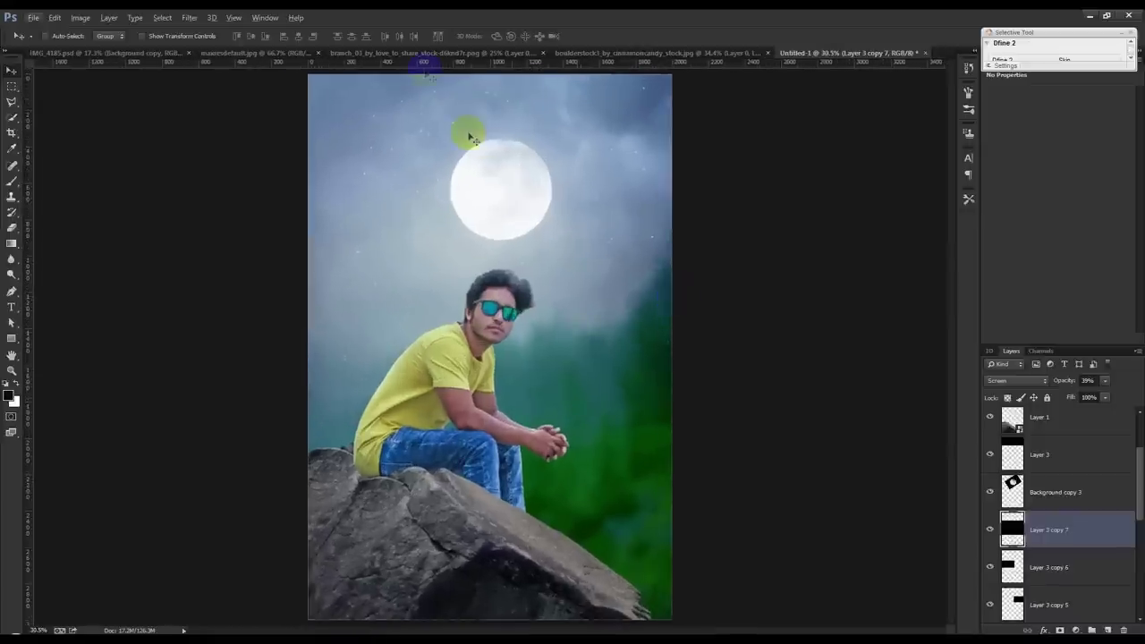
Drag the branches from branch_03 into Untitled-1 and move their layer to the top
left_click(205, 53)
left_click(318, 53)
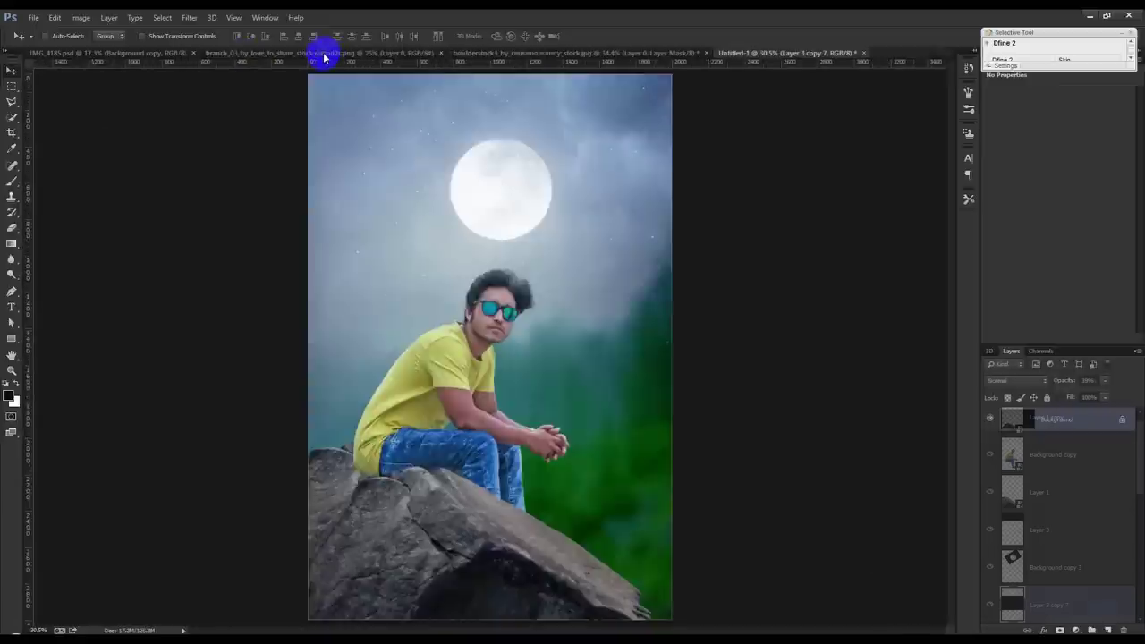
left_click(329, 53)
left_click_drag(396, 246, 812, 50)
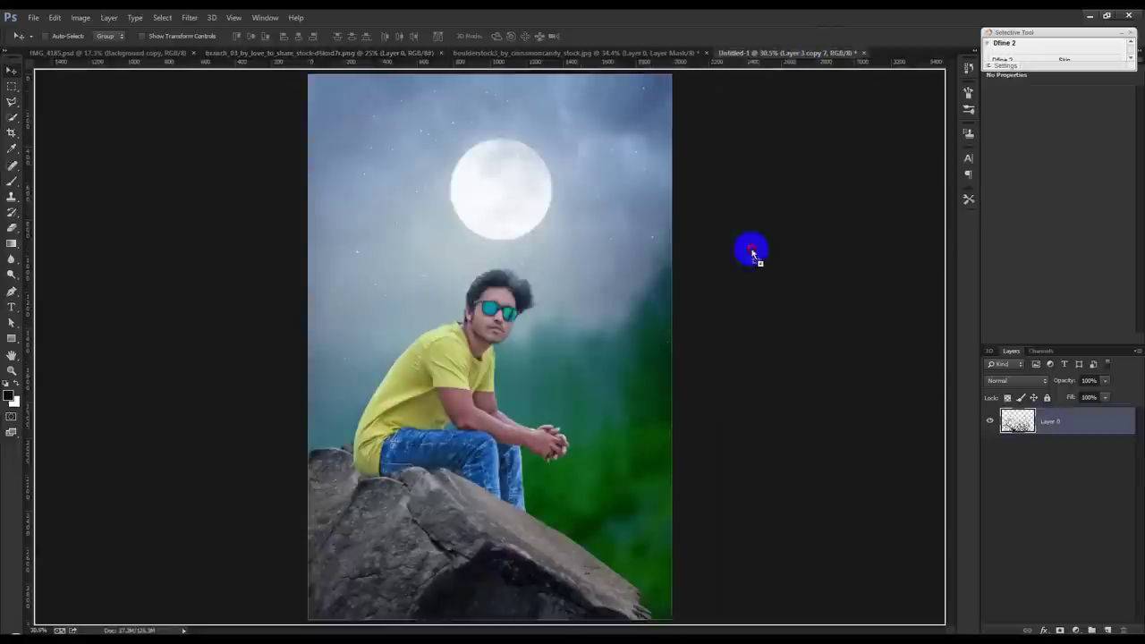
left_click_drag(812, 50, 715, 275)
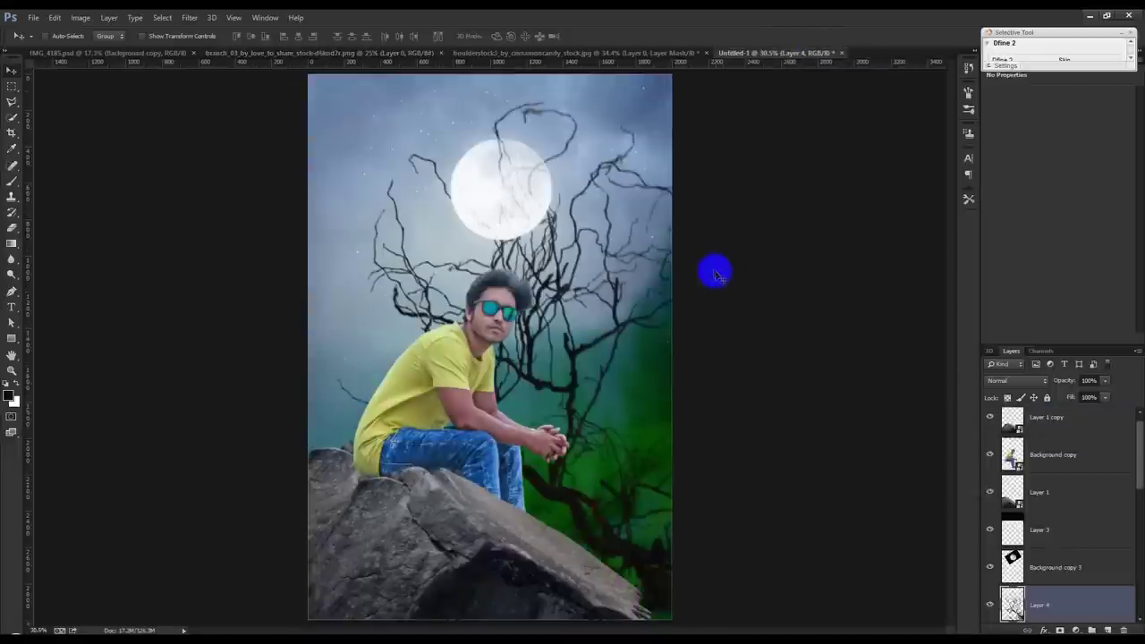
left_click_drag(1055, 601, 1057, 412)
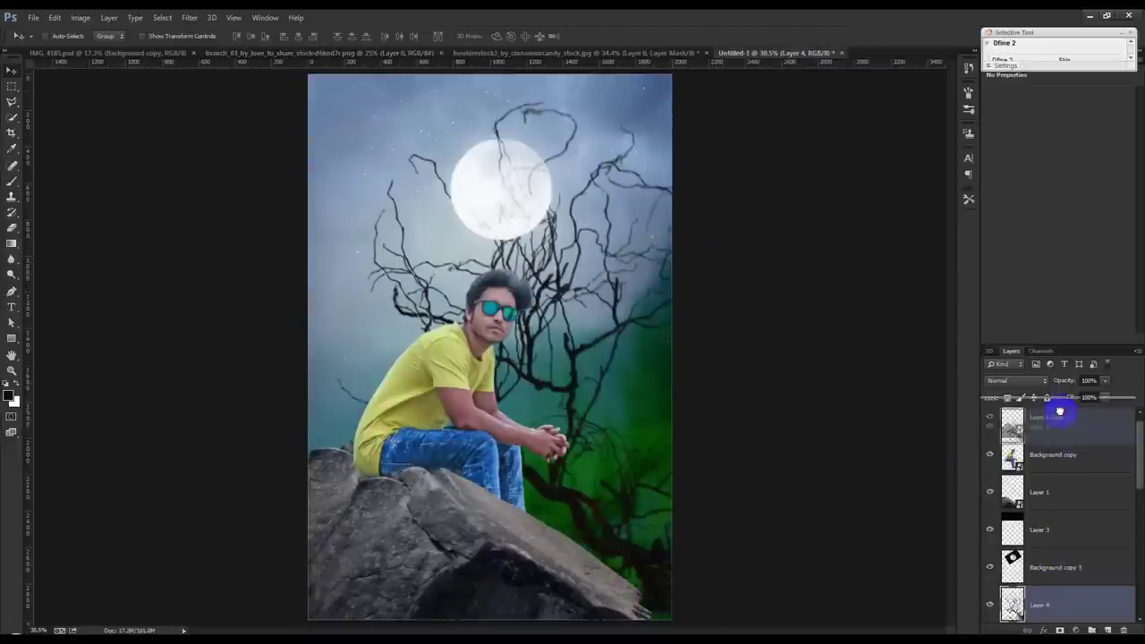
Shrink the branches toward the lower right and position them, keeping the layer on top
key("ctrl+t")
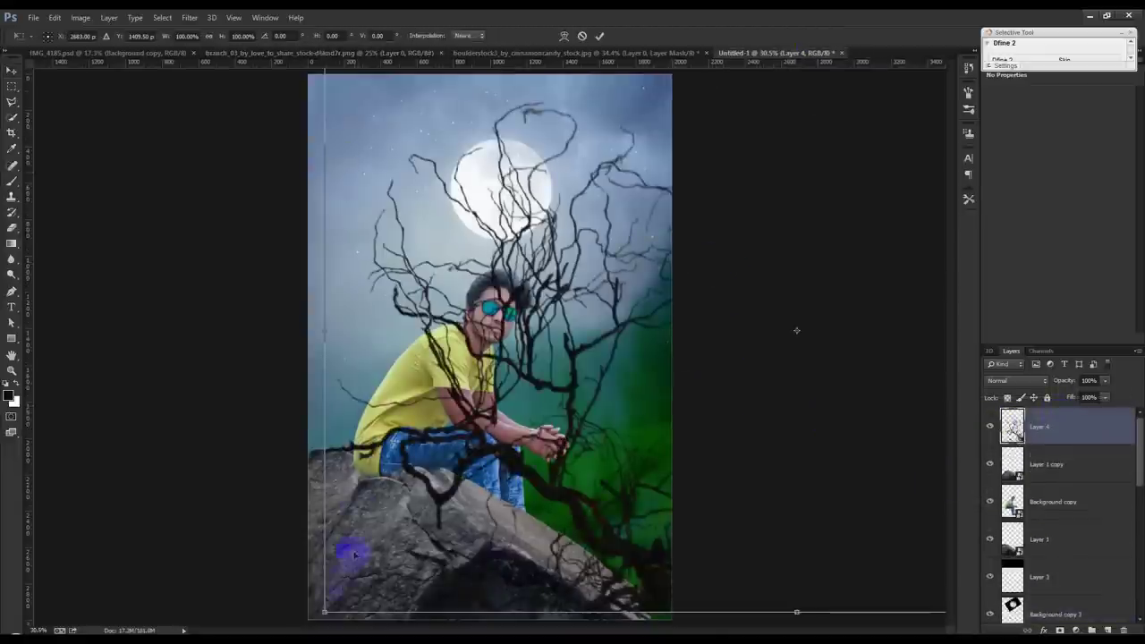
mouse_move(325, 609)
left_mouse_down()
mouse_move(735, 295)
mouse_move(731, 441)
mouse_move(707, 496)
left_mouse_up()
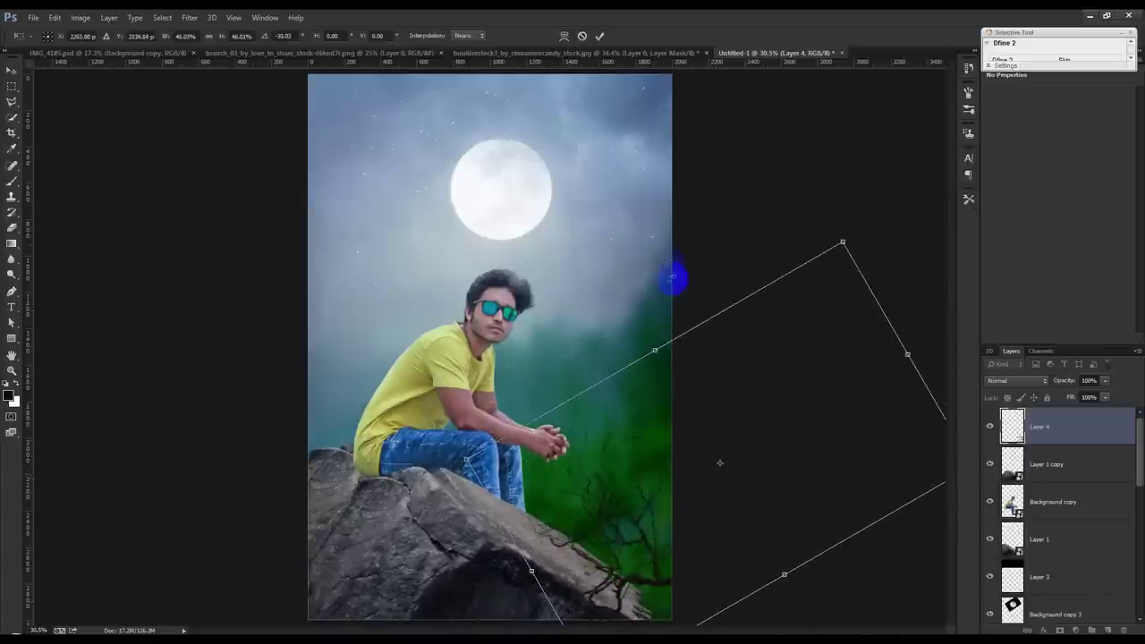
left_click_drag(673, 279, 736, 337)
key("Return")
left_click_drag(644, 426, 684, 474)
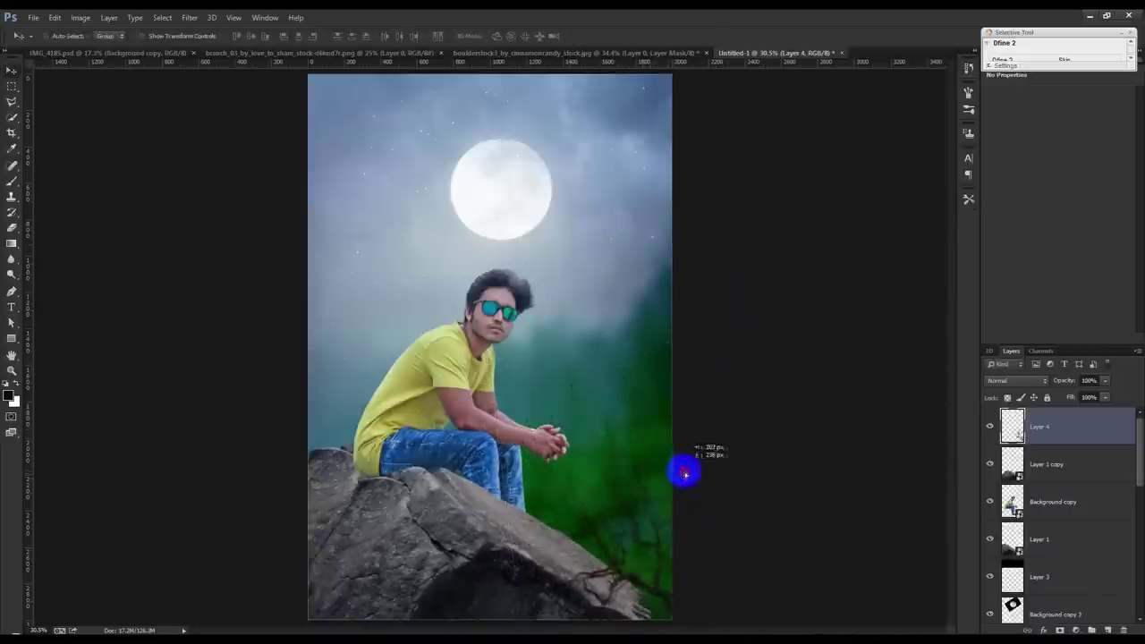
left_click_drag(1037, 429, 1073, 547)
mouse_move(791, 495)
left_mouse_down()
mouse_move(775, 468)
mouse_move(792, 465)
left_mouse_up()
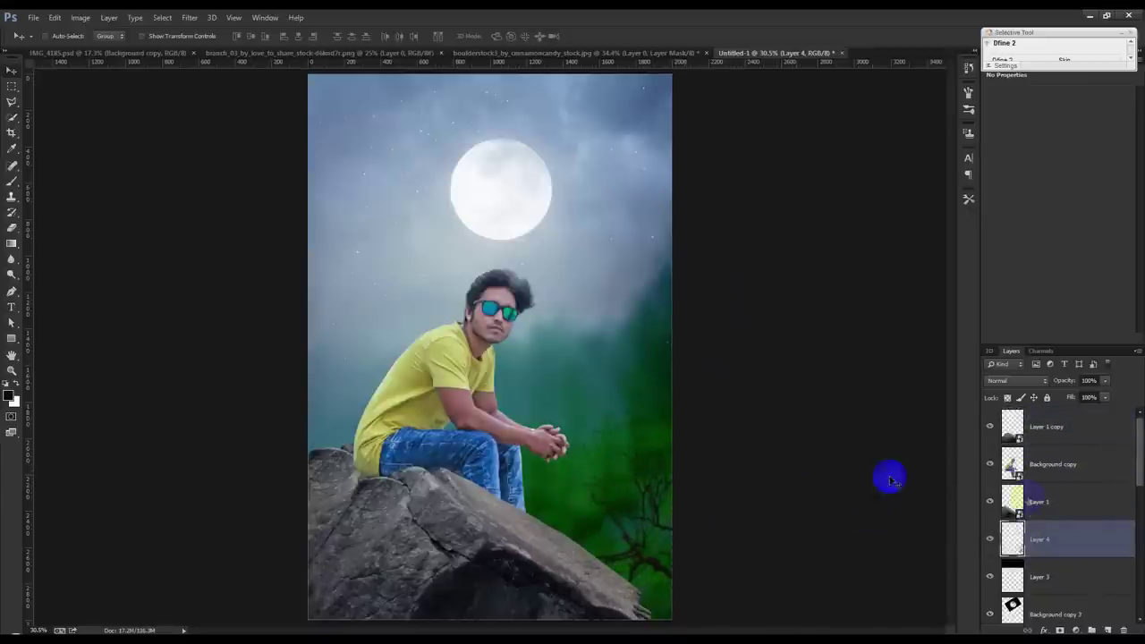
left_click_drag(1037, 534, 1038, 420)
left_click_drag(281, 582, 567, 521)
Rotate the branches about 24 degrees and enlarge them over the boulder
key("ctrl+t")
mouse_move(731, 564)
left_mouse_down()
mouse_move(556, 565)
mouse_move(529, 510)
mouse_move(472, 503)
left_mouse_up()
mouse_move(633, 524)
left_mouse_down()
mouse_move(676, 531)
mouse_move(638, 544)
mouse_move(646, 539)
left_mouse_up()
key("Return")
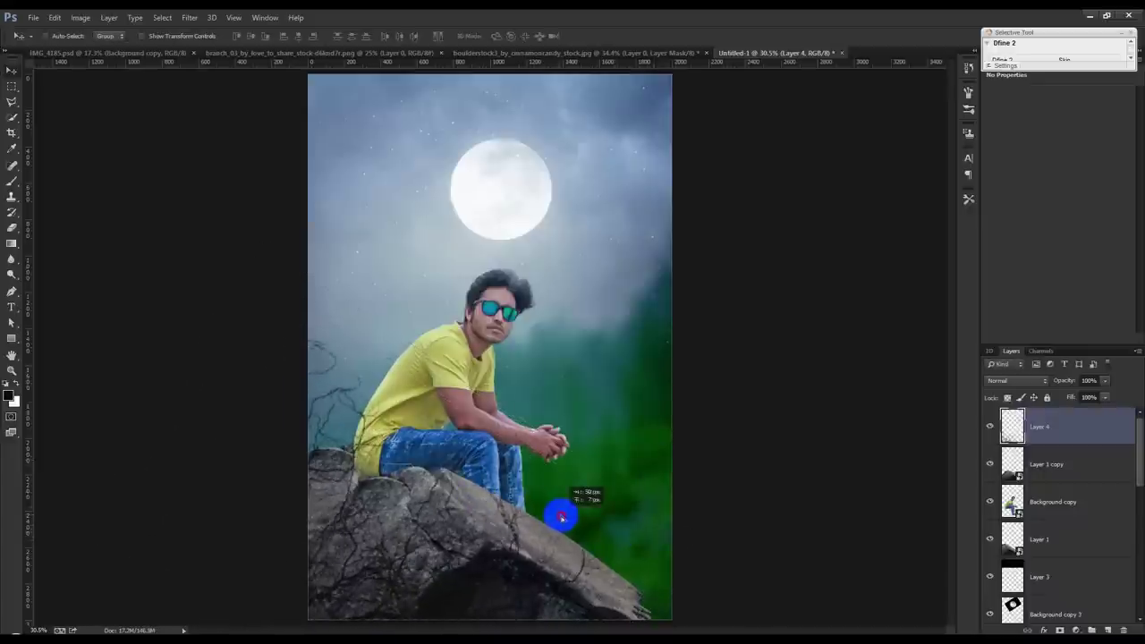
scroll(519, 534, "up", 2)
scroll(441, 508, "down", 1)
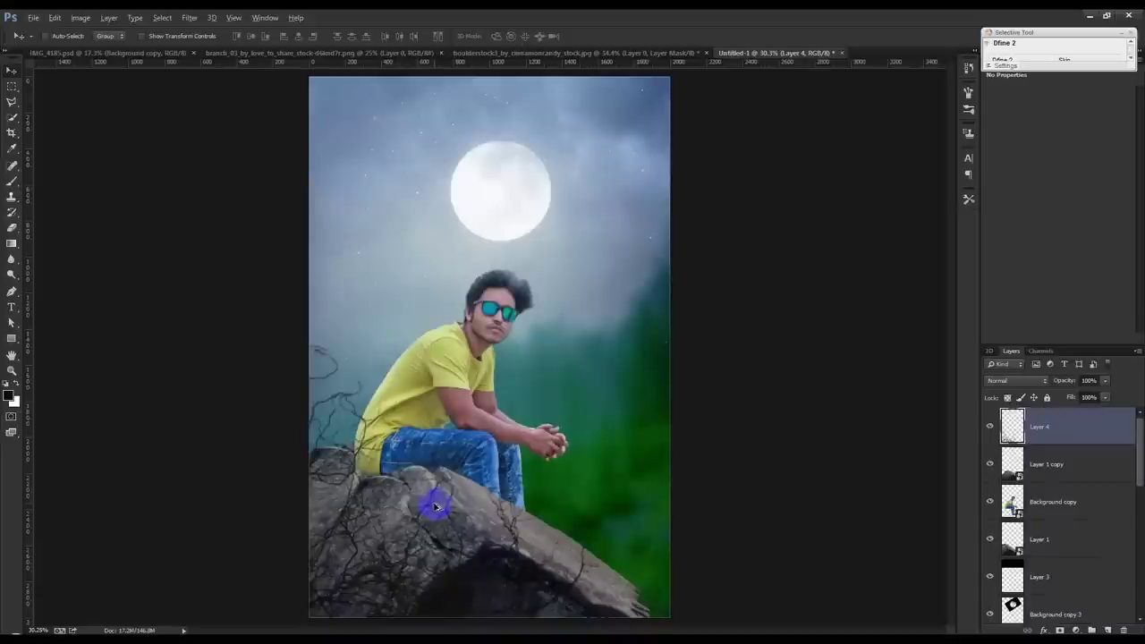
left_click(81, 19)
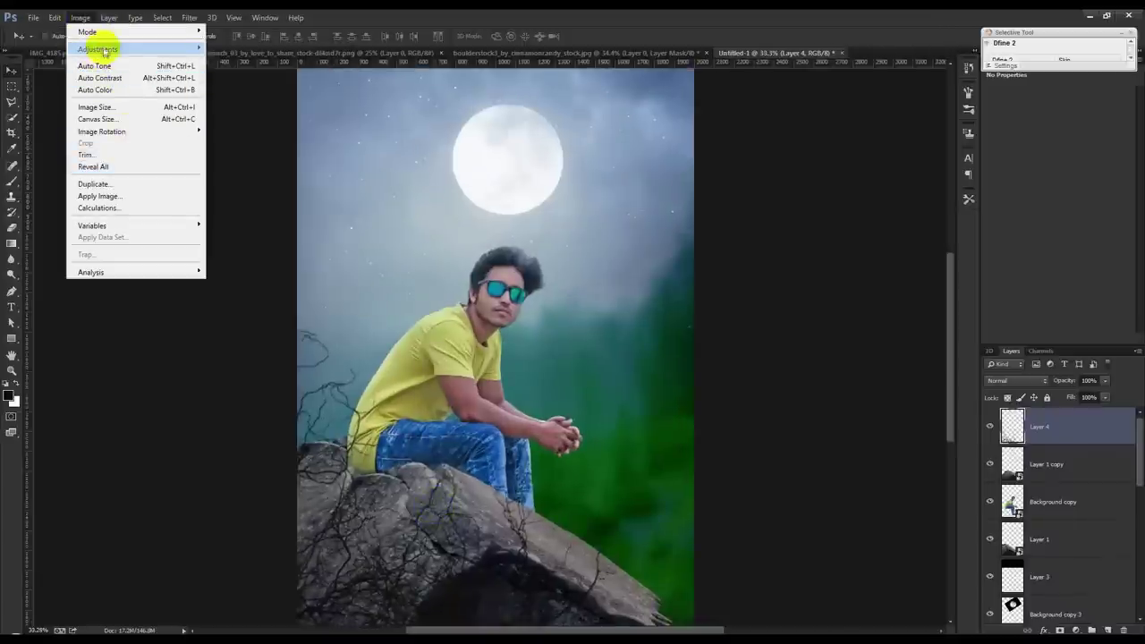
mouse_move(134, 48)
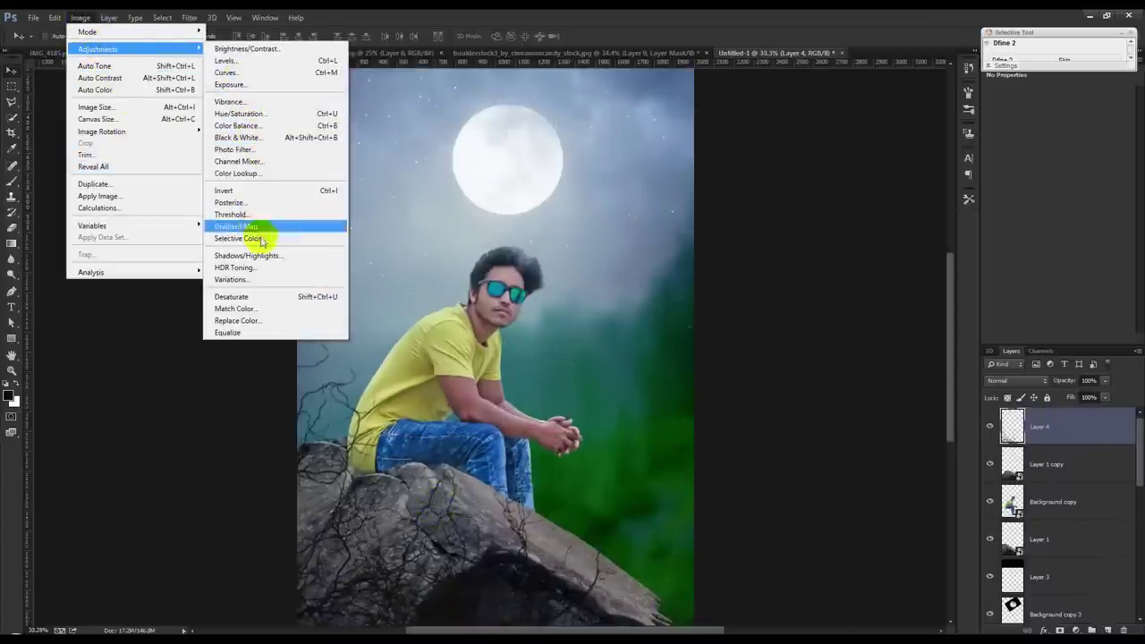
Raise the branch shadows with Shadows/Highlights, then duplicate the layer beneath the man and rock
left_click(268, 255)
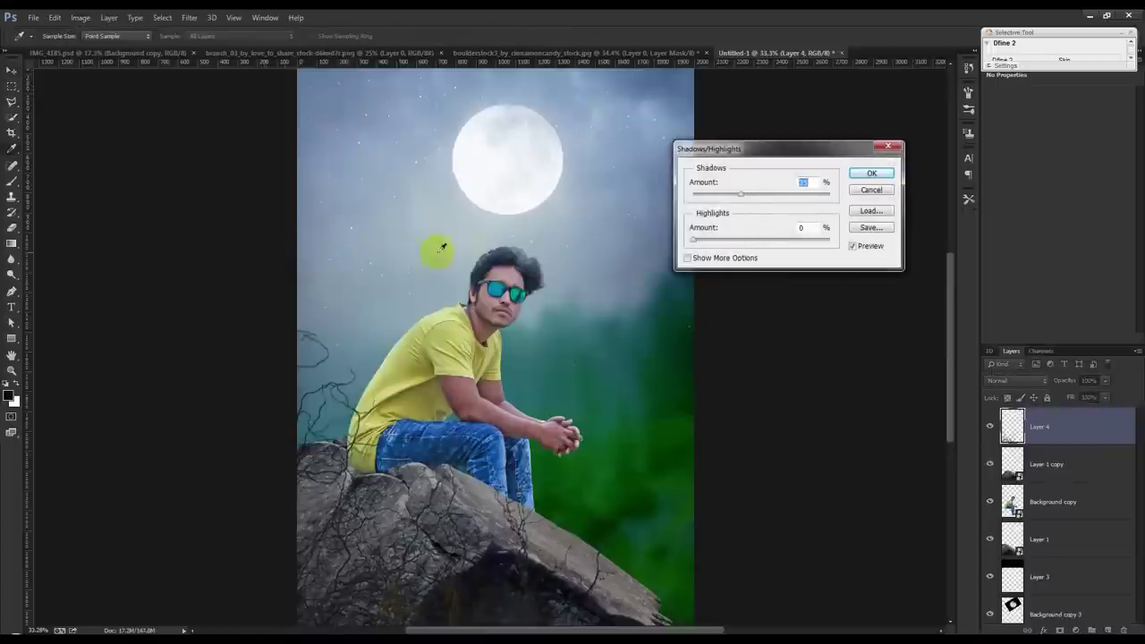
left_click_drag(747, 197, 777, 195)
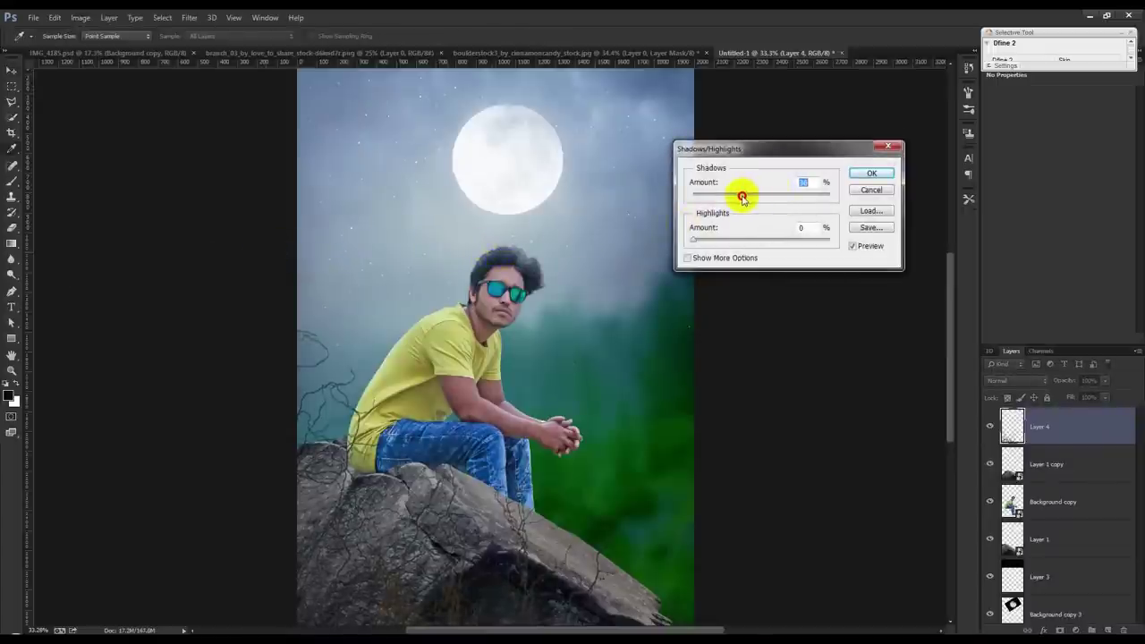
left_click(867, 176)
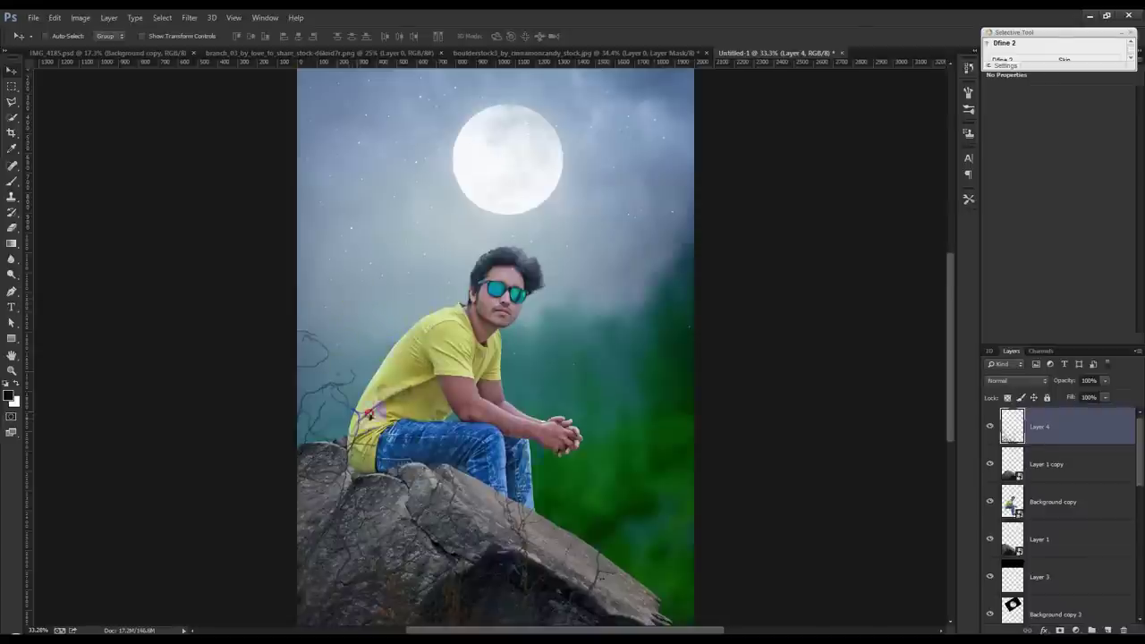
left_click_drag(367, 413, 528, 450)
left_click_drag(1046, 432, 1042, 573)
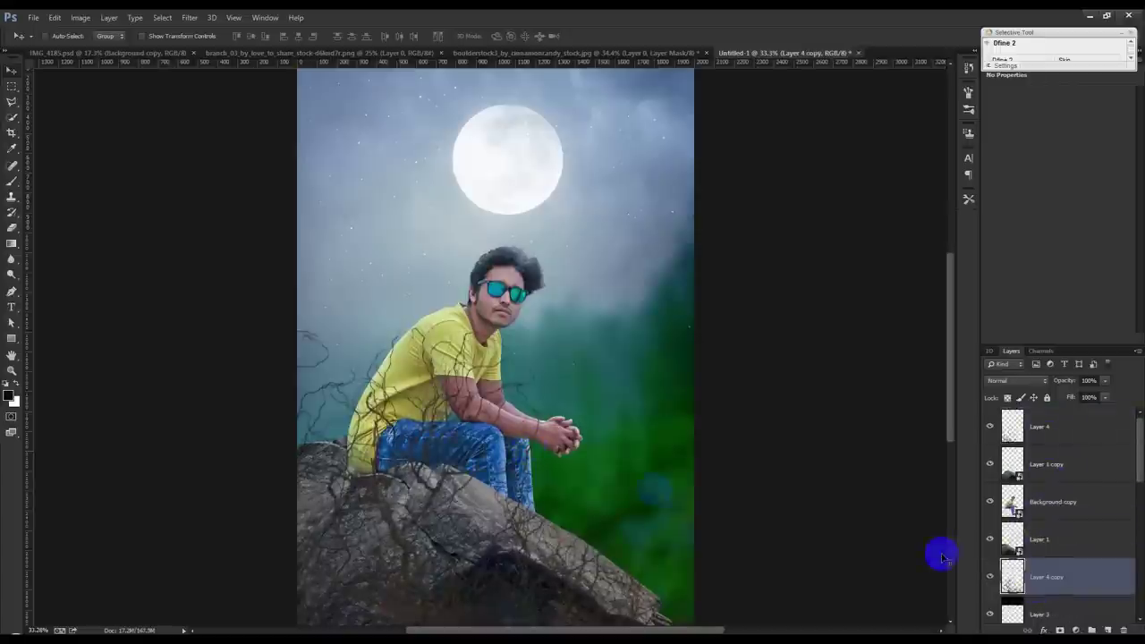
Flip Layer 4 copy horizontally, scale it to about 80% and rotate it about 10 degrees
mouse_move(685, 507)
left_mouse_down()
mouse_move(654, 481)
mouse_move(616, 324)
left_mouse_up()
key("ctrl+t")
right_click(654, 480)
left_click(685, 463)
left_click_drag(441, 225, 536, 319)
left_click_drag(652, 427, 664, 427)
left_click_drag(832, 304, 811, 256)
left_click_drag(572, 348, 563, 269)
left_click_drag(641, 414, 677, 411)
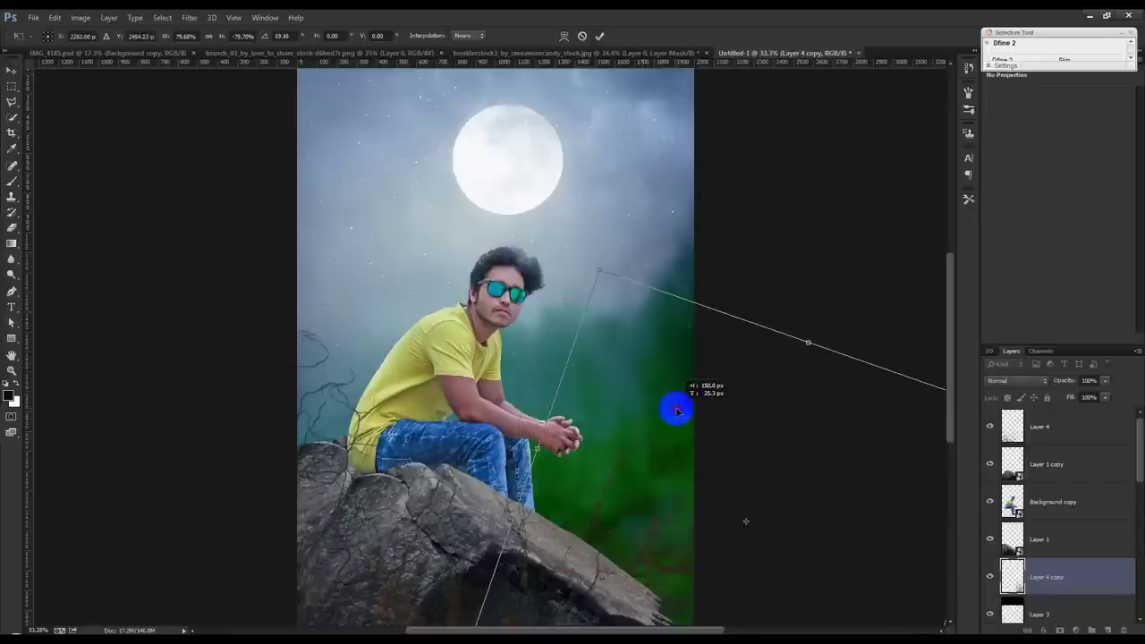
key("Return")
Darken the branch copy with Brightness/Contrast
left_click(81, 19)
mouse_move(94, 48)
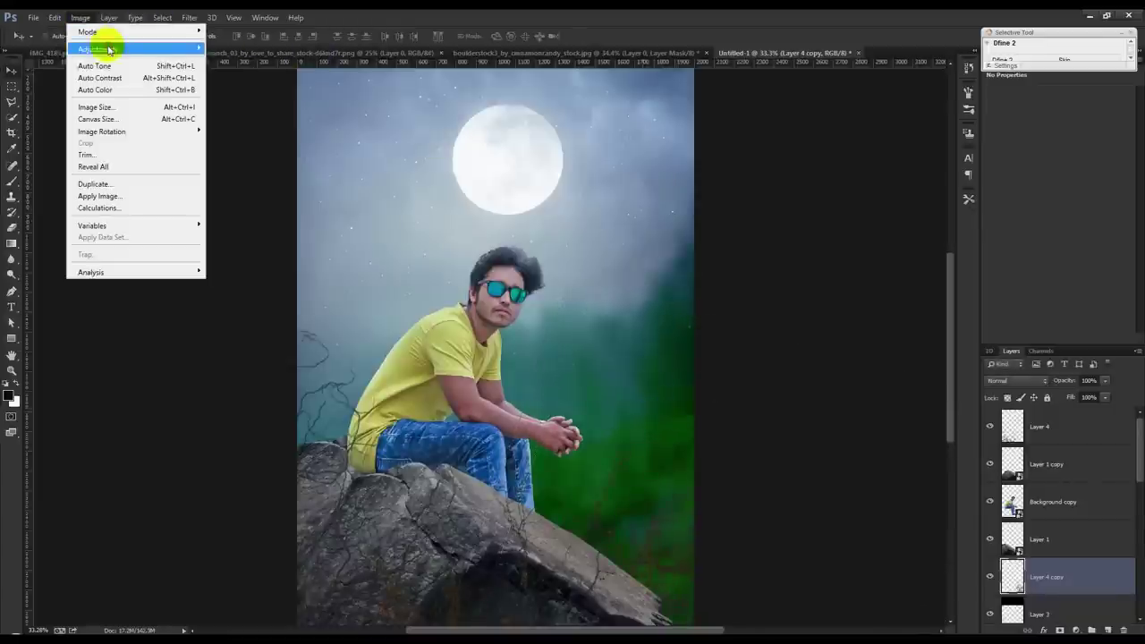
left_click(254, 51)
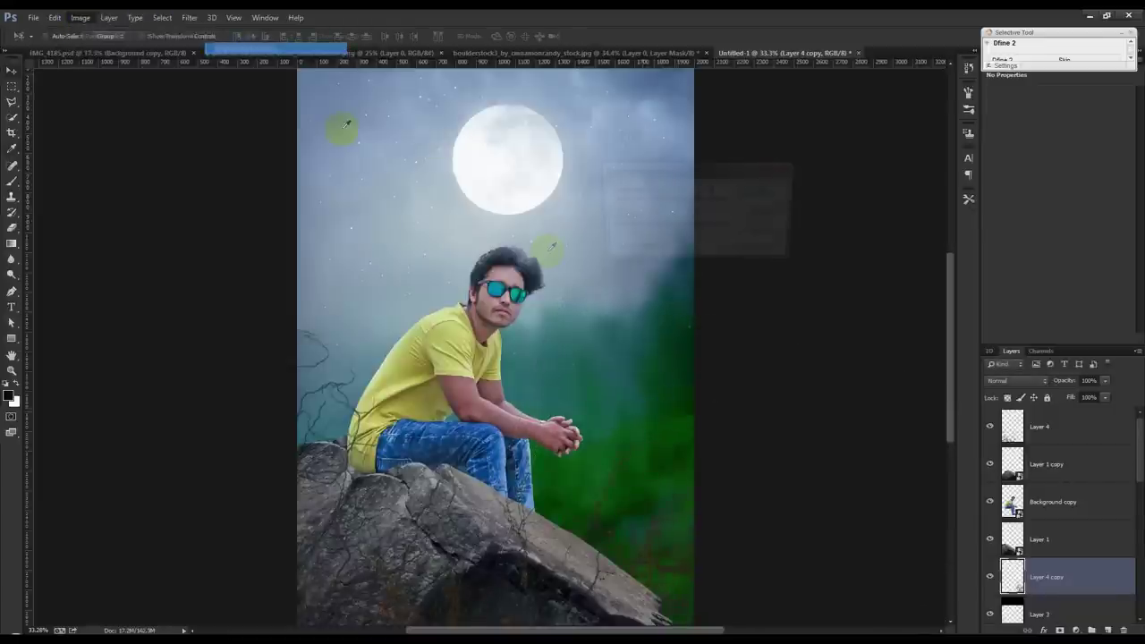
mouse_move(634, 210)
left_mouse_down()
mouse_move(689, 230)
mouse_move(636, 234)
left_mouse_up()
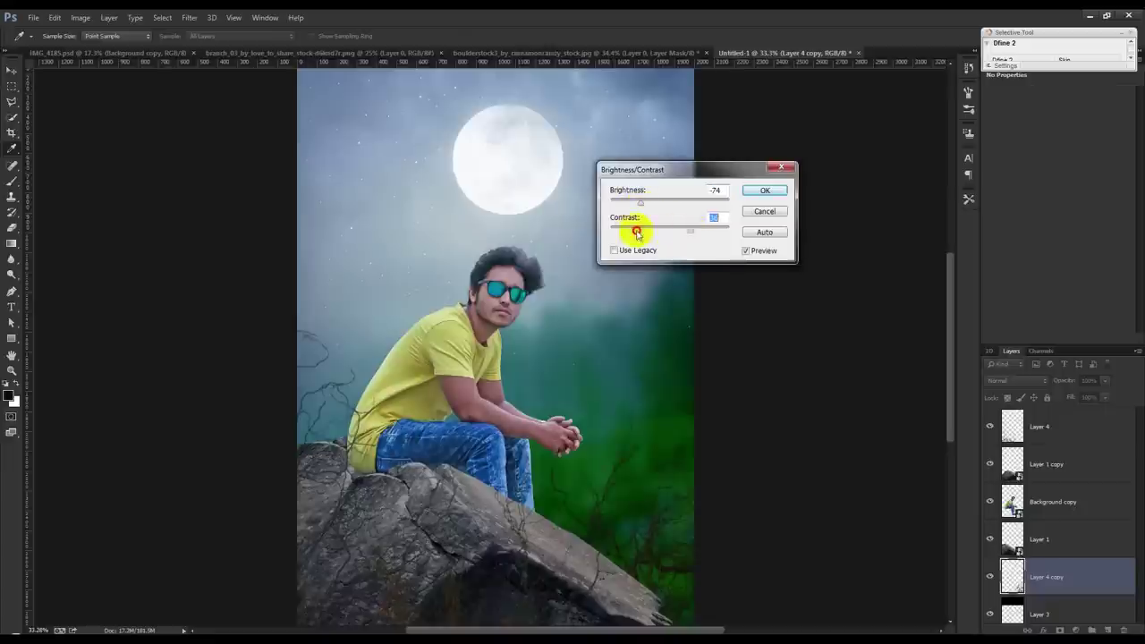
left_click(762, 191)
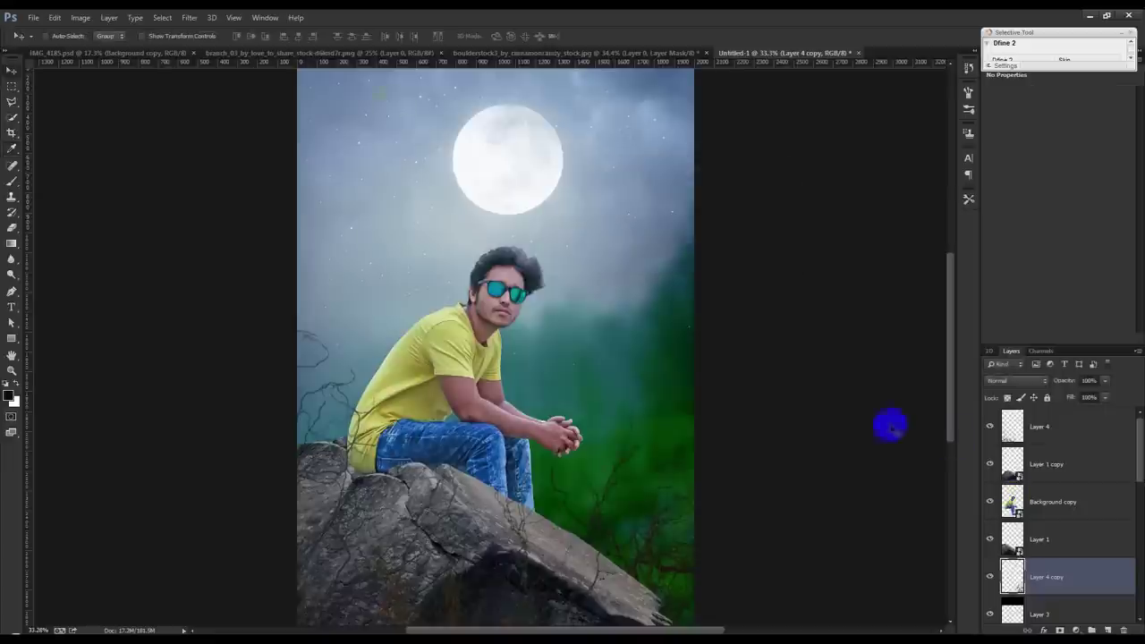
Tint the branch copy toward cyan and magenta with Color Balance
left_click(85, 17)
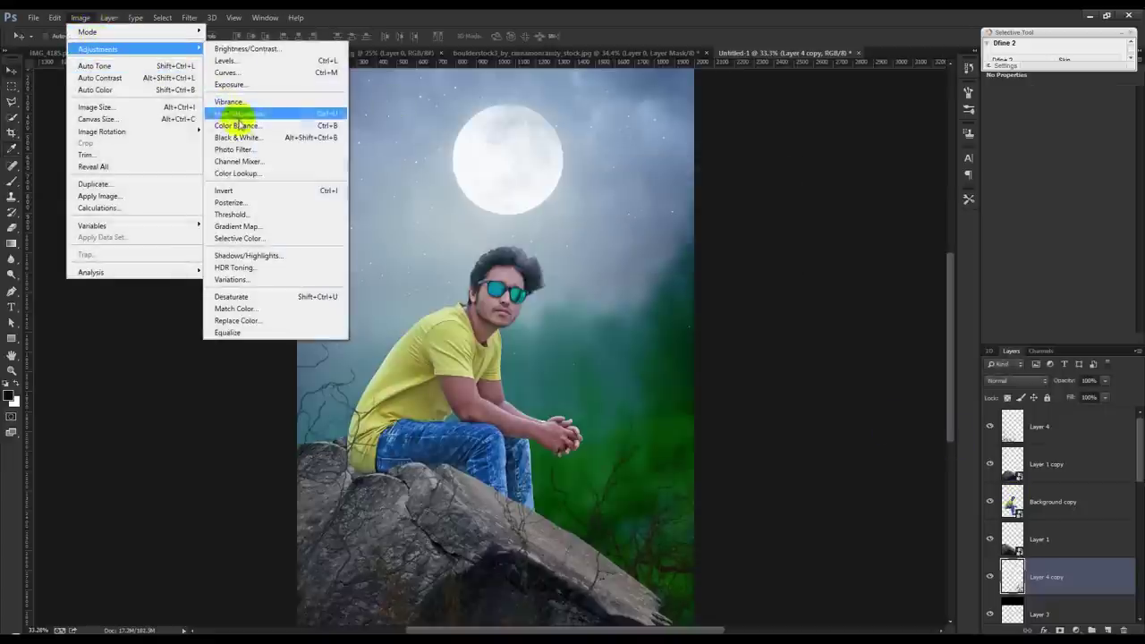
left_click(237, 124)
left_click(787, 199)
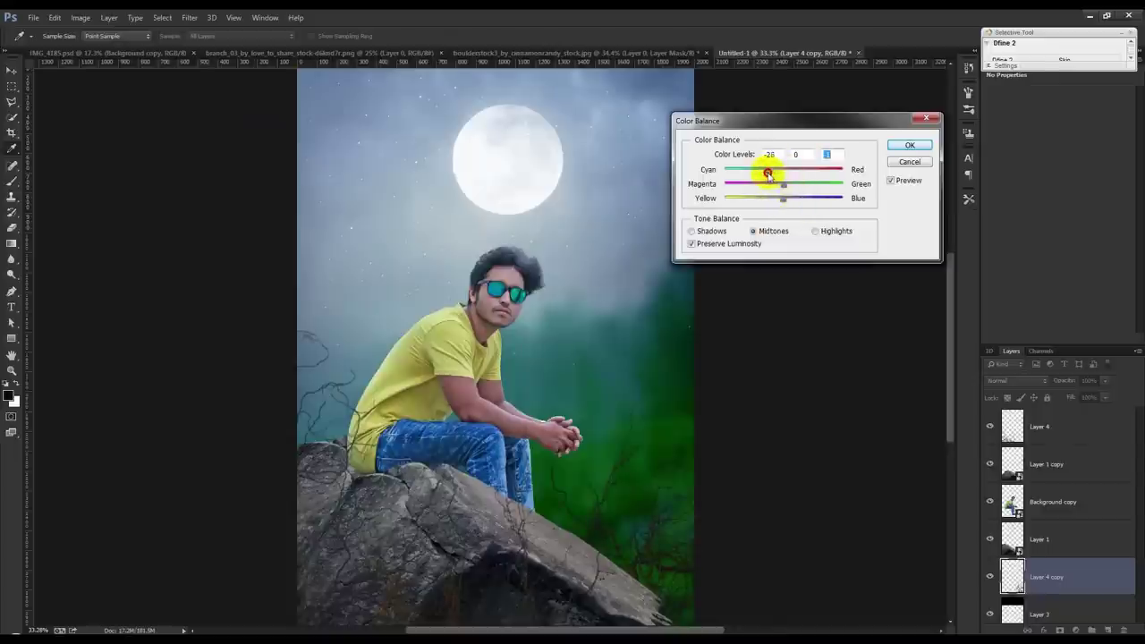
left_click(783, 200)
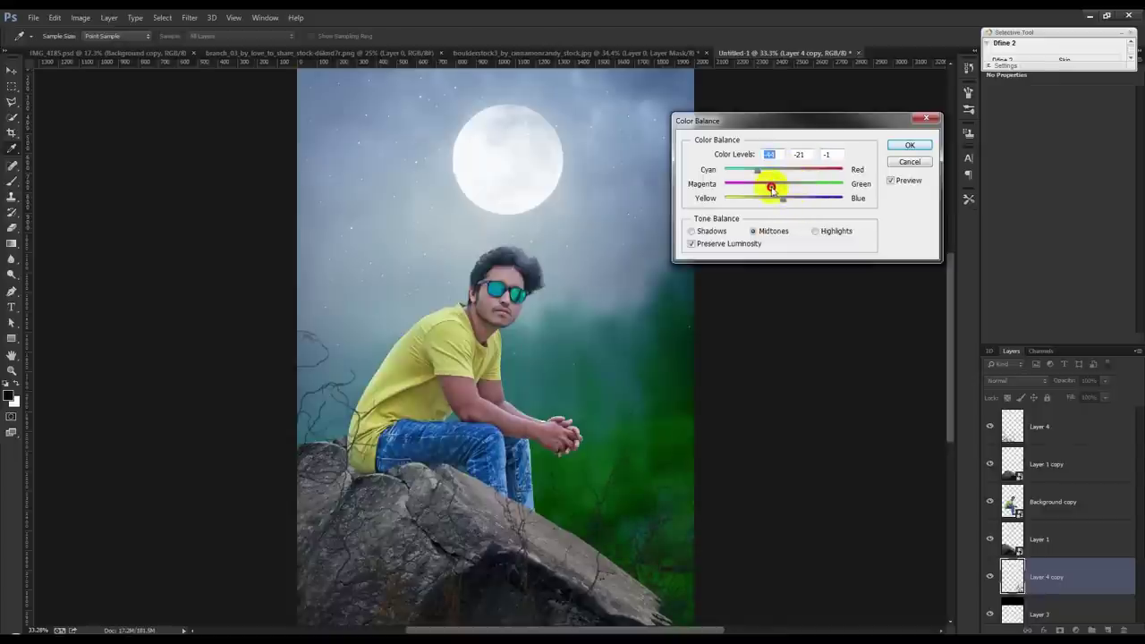
left_click(770, 187)
left_click(899, 146)
key("v")
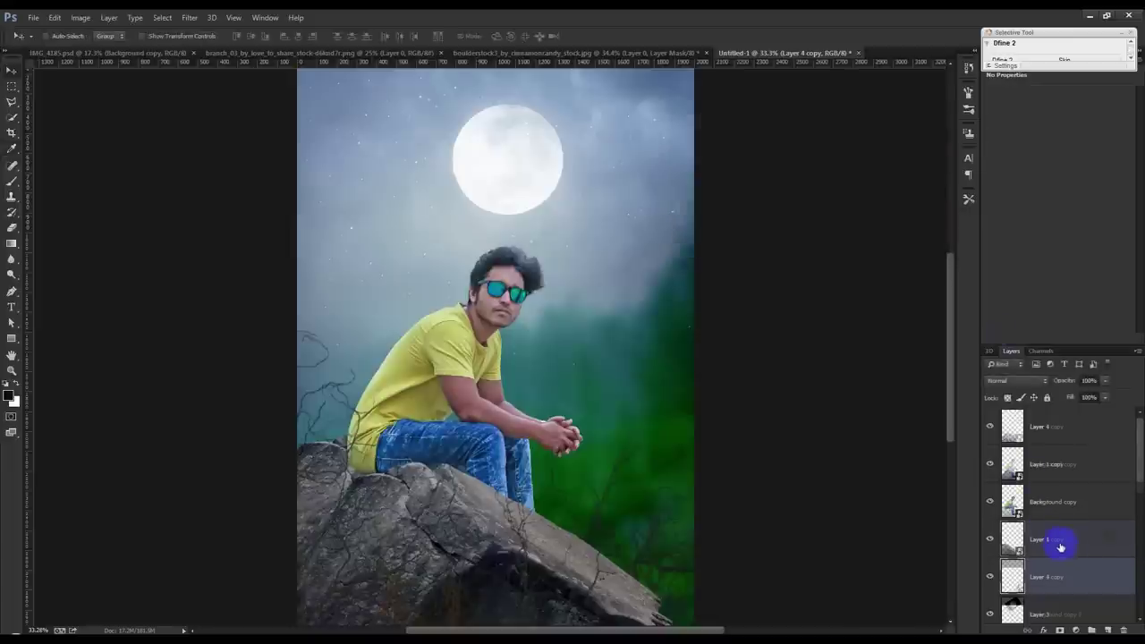
scroll(1055, 536, "down", 2)
Give Layer 4 Brightness/Contrast with brightness −89 and contrast about 18
left_click(1056, 428)
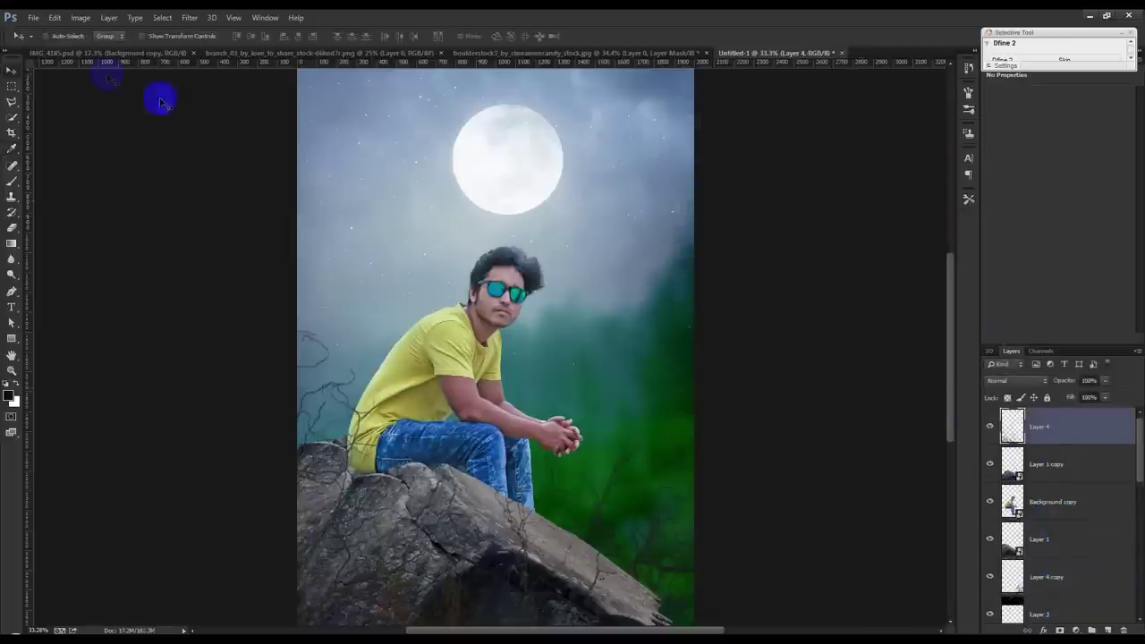
left_click(80, 18)
left_click(230, 48)
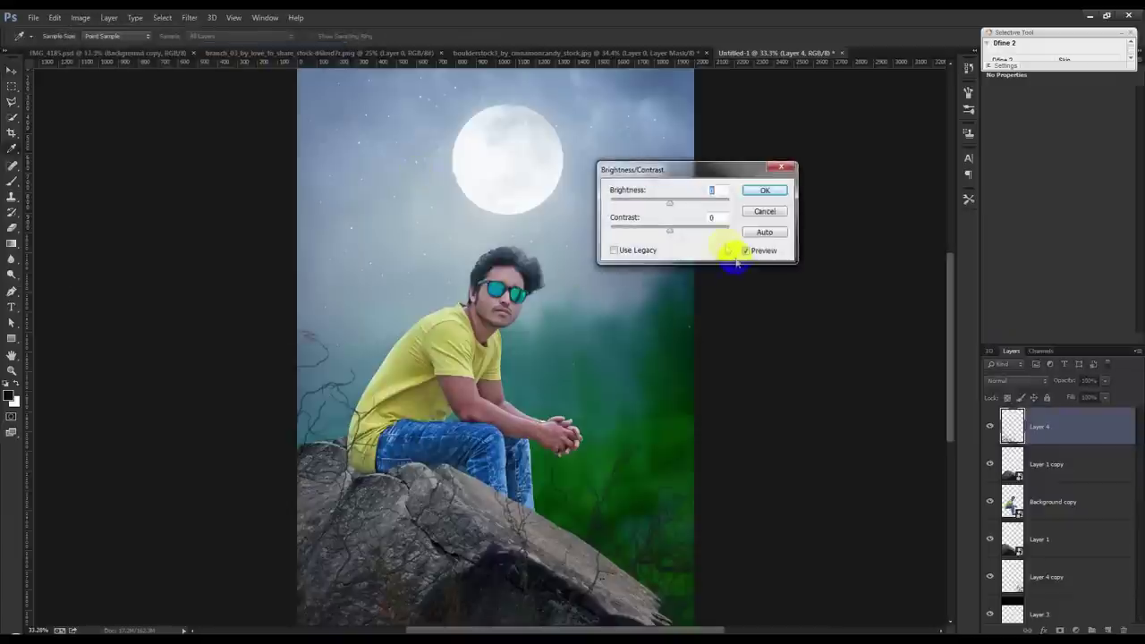
left_click_drag(670, 206, 636, 209)
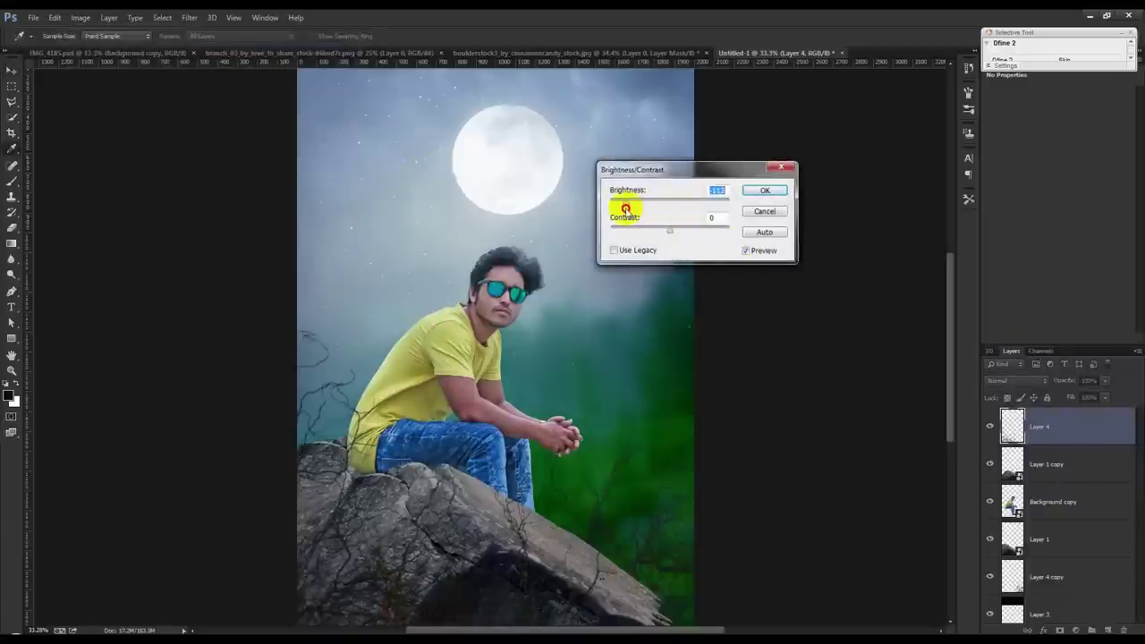
left_click_drag(661, 231, 642, 236)
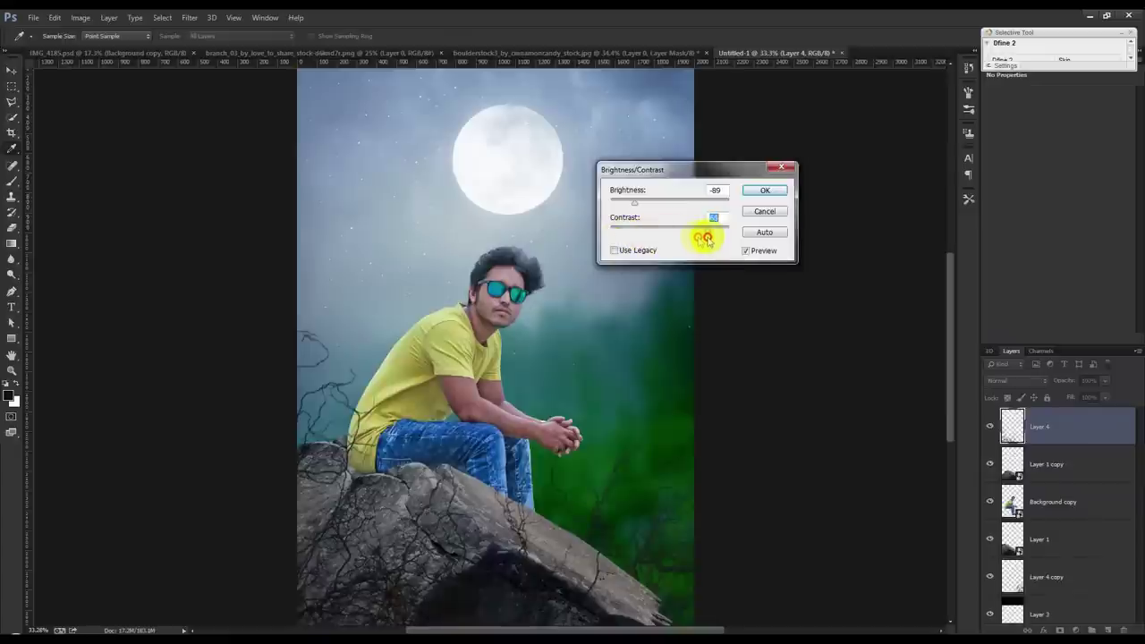
left_click_drag(643, 236, 688, 235)
left_click(760, 191)
key("v")
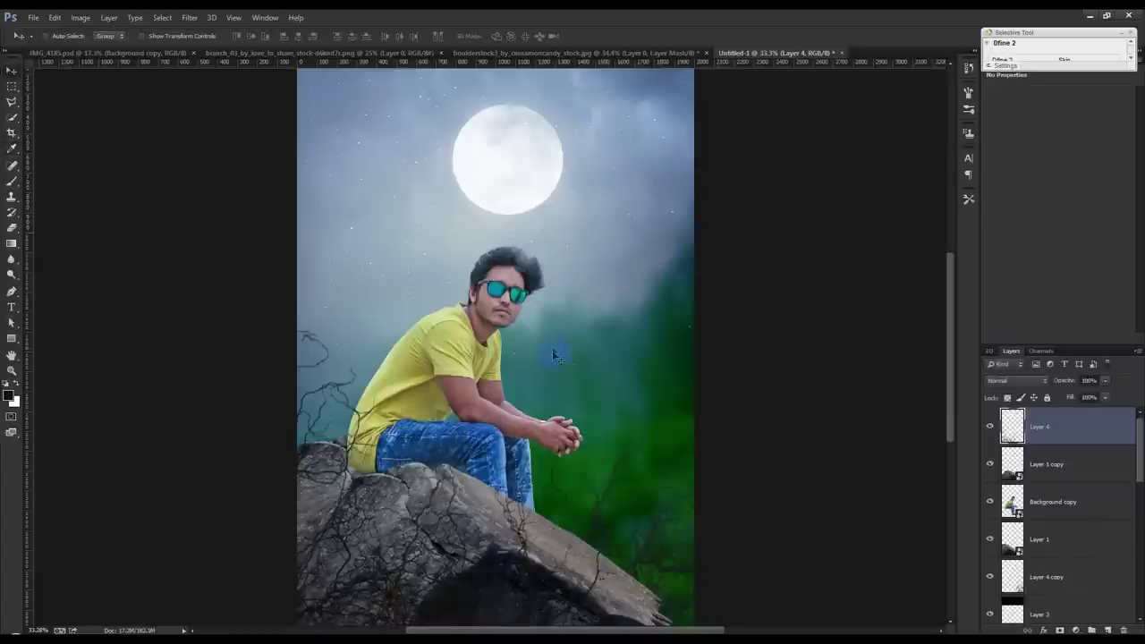
left_click_drag(631, 384, 606, 365)
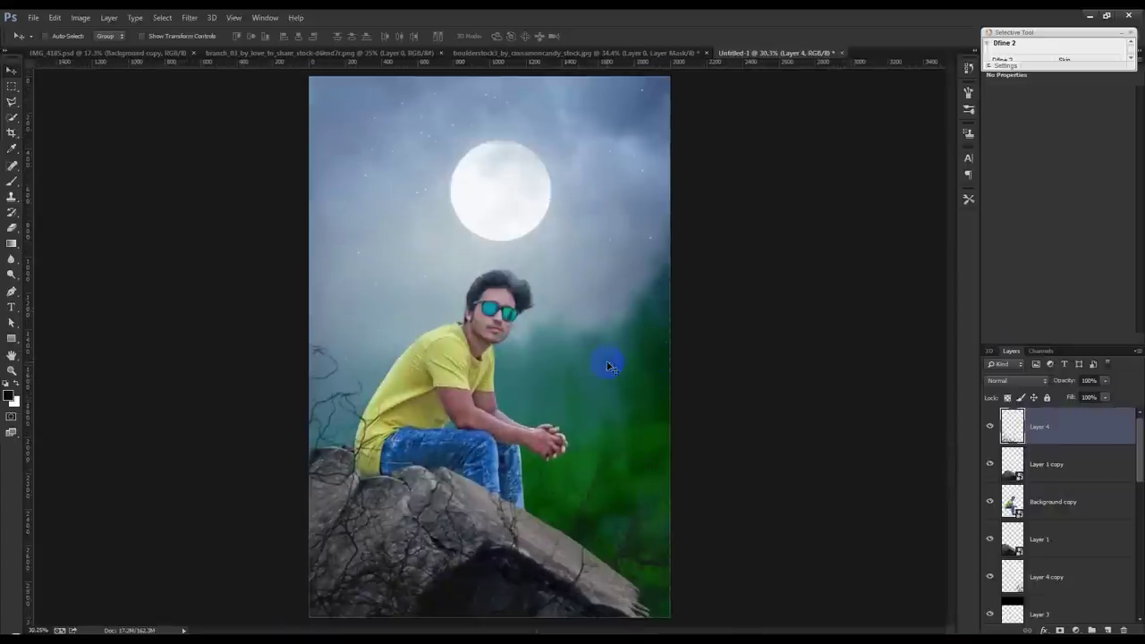
Close the branch_03 and boulderstock tabs without saving, then return to Untitled-1
left_click(280, 57)
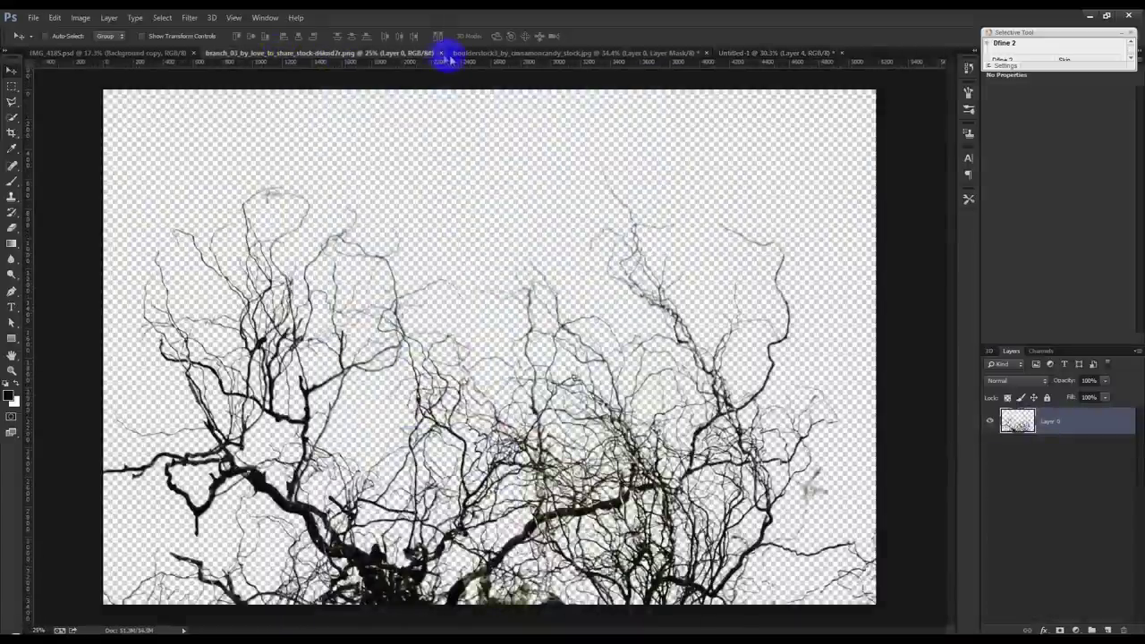
left_click(441, 53)
left_click(431, 55)
left_click(459, 53)
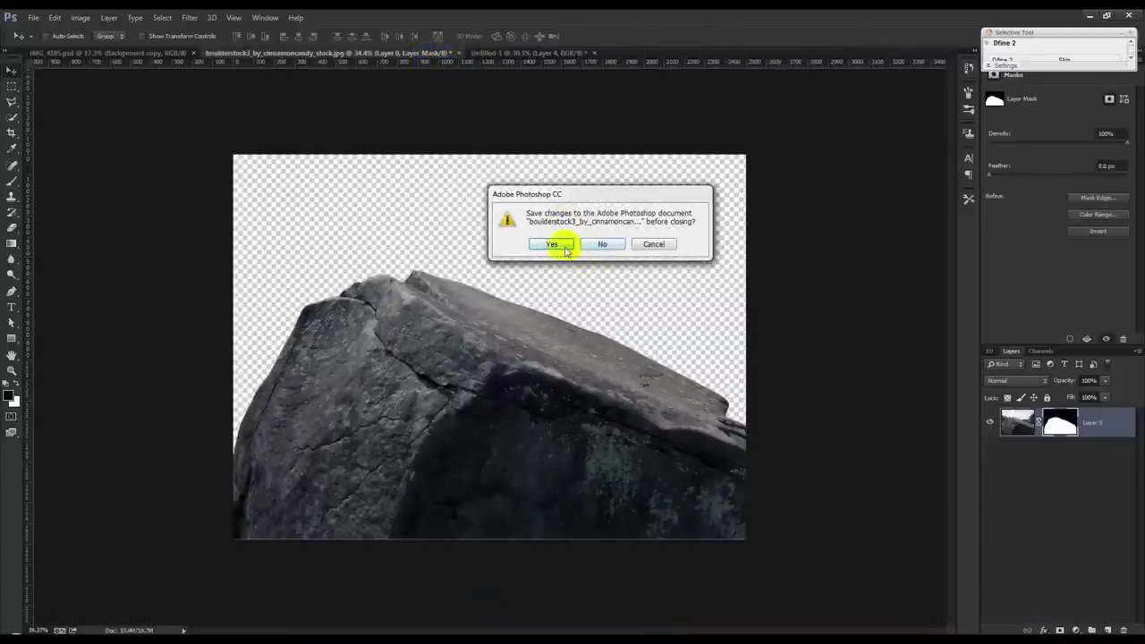
left_click(598, 244)
left_click(119, 53)
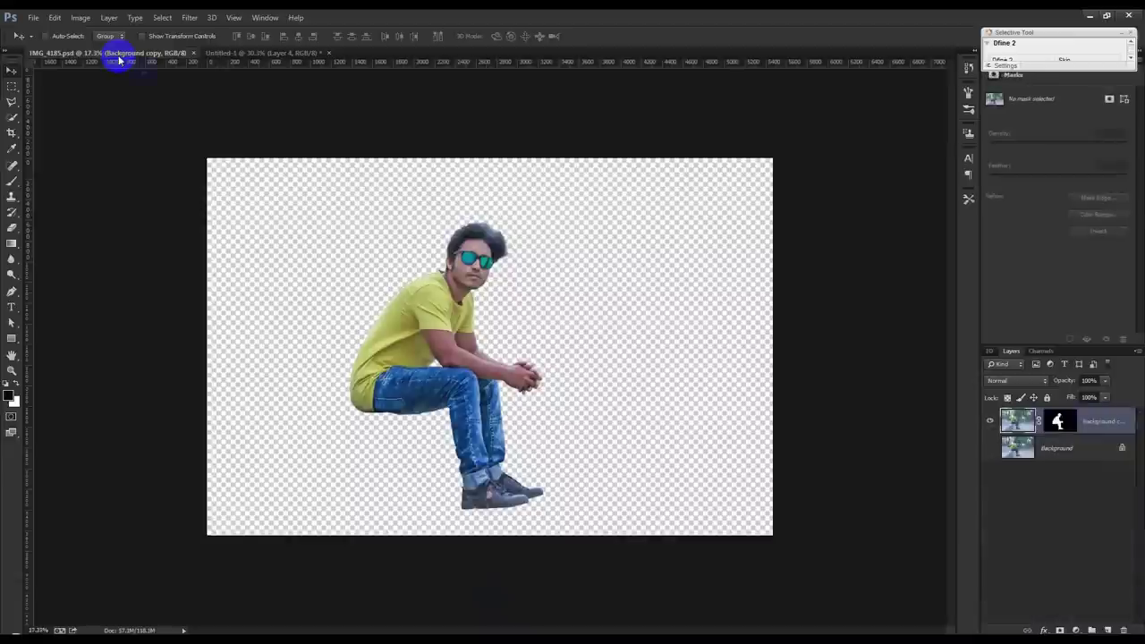
left_click_drag(202, 89, 432, 322)
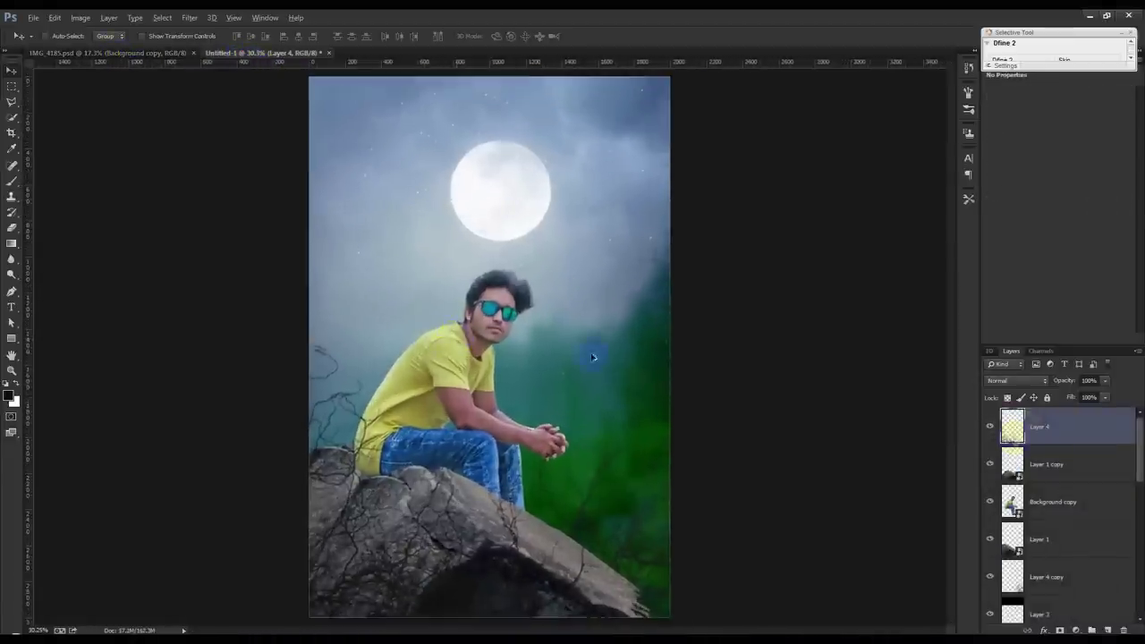
Scale the branches over the rock and rotate them to about 16.58 degrees
key("ctrl+t")
left_click_drag(608, 334, 512, 416)
left_click_drag(473, 475, 481, 518)
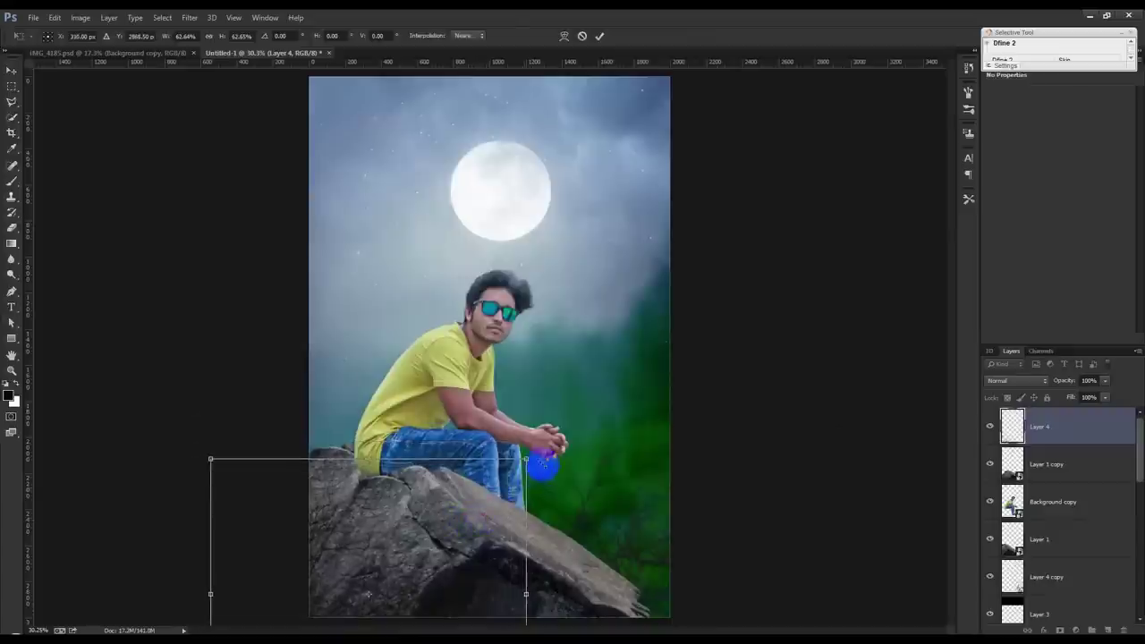
left_click_drag(575, 450, 490, 450)
left_click_drag(685, 491, 374, 480)
left_click_drag(585, 472, 620, 456)
mouse_move(485, 465)
left_mouse_down()
mouse_move(454, 507)
mouse_move(460, 480)
left_mouse_up()
left_click_drag(684, 488, 682, 496)
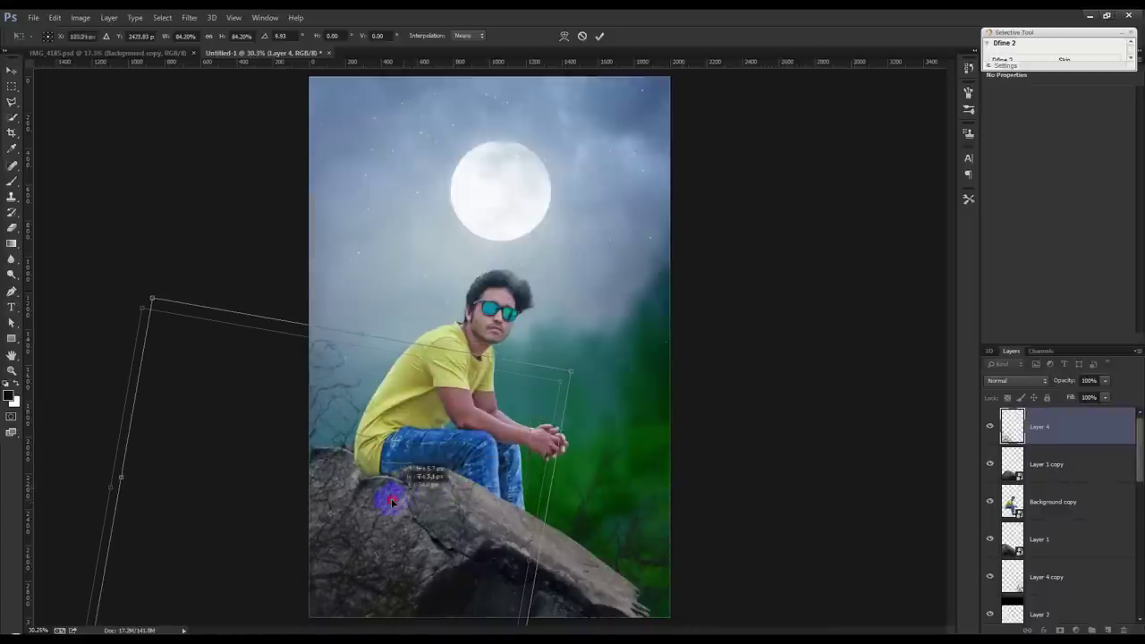
left_click_drag(630, 450, 652, 487)
left_click_drag(407, 460, 428, 467)
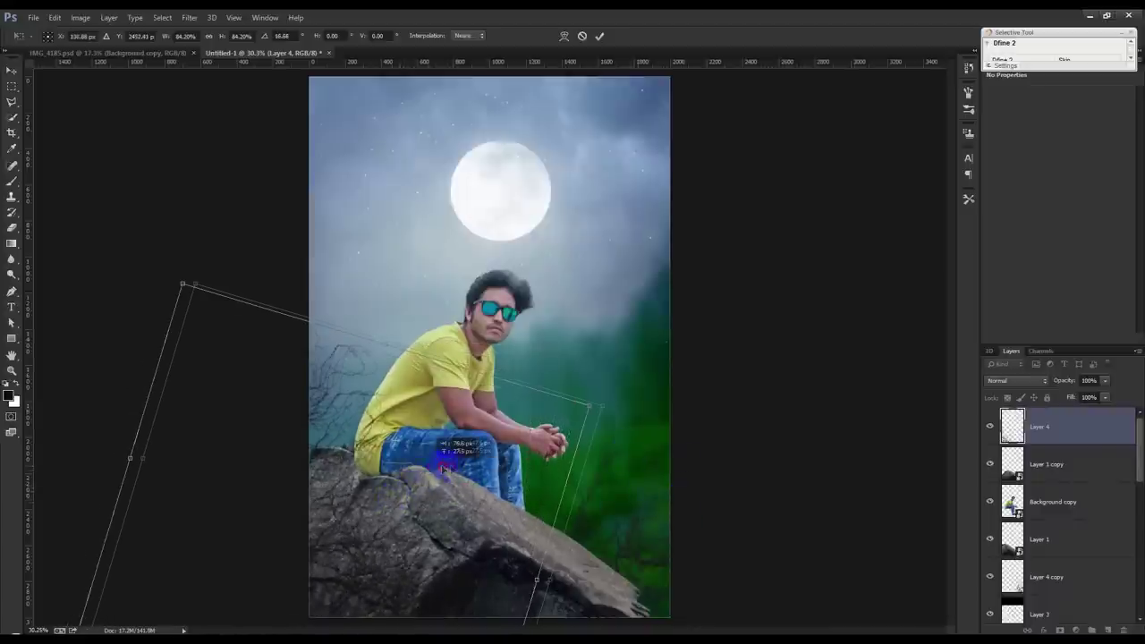
left_click_drag(441, 468, 436, 480)
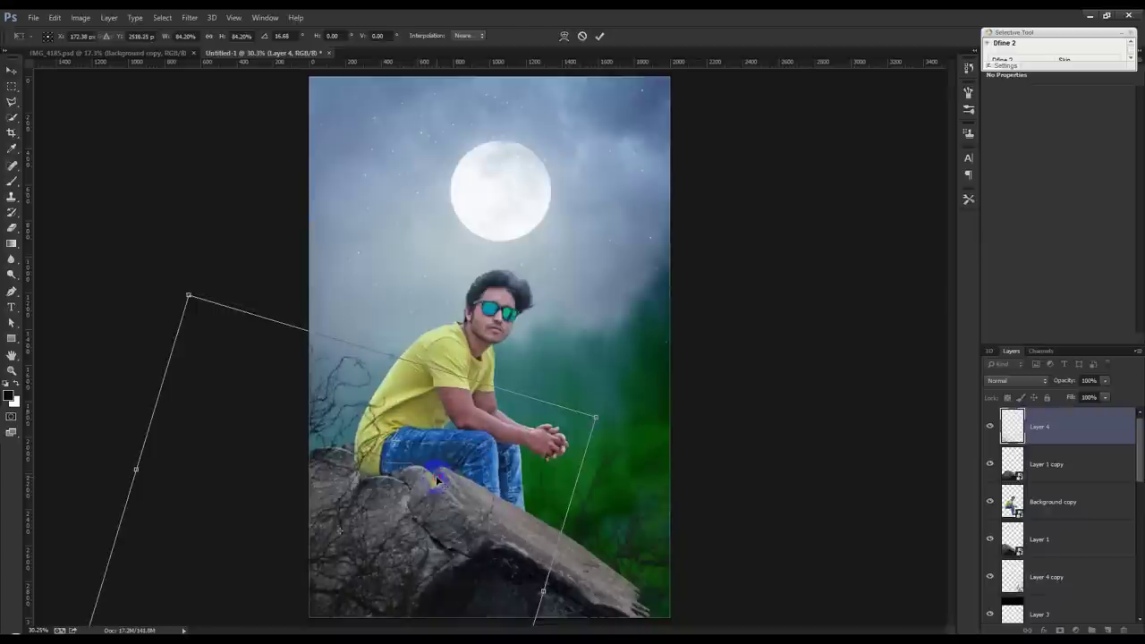
key("Return")
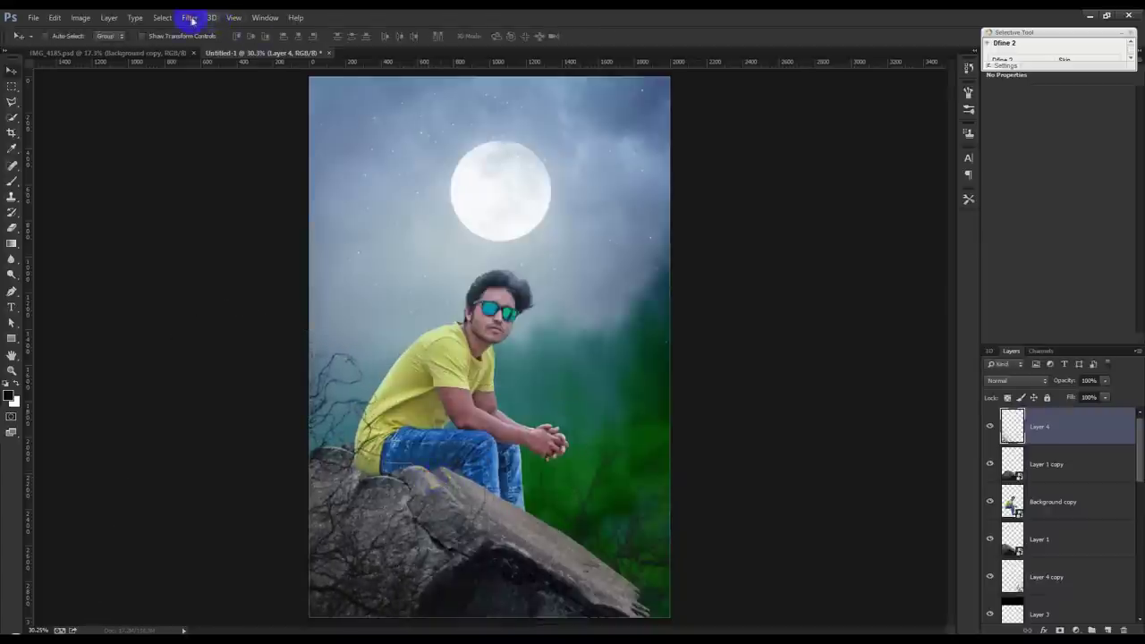
Apply a Gaussian Blur of radius 3.7 to the branches
left_click(190, 17)
left_click(412, 258)
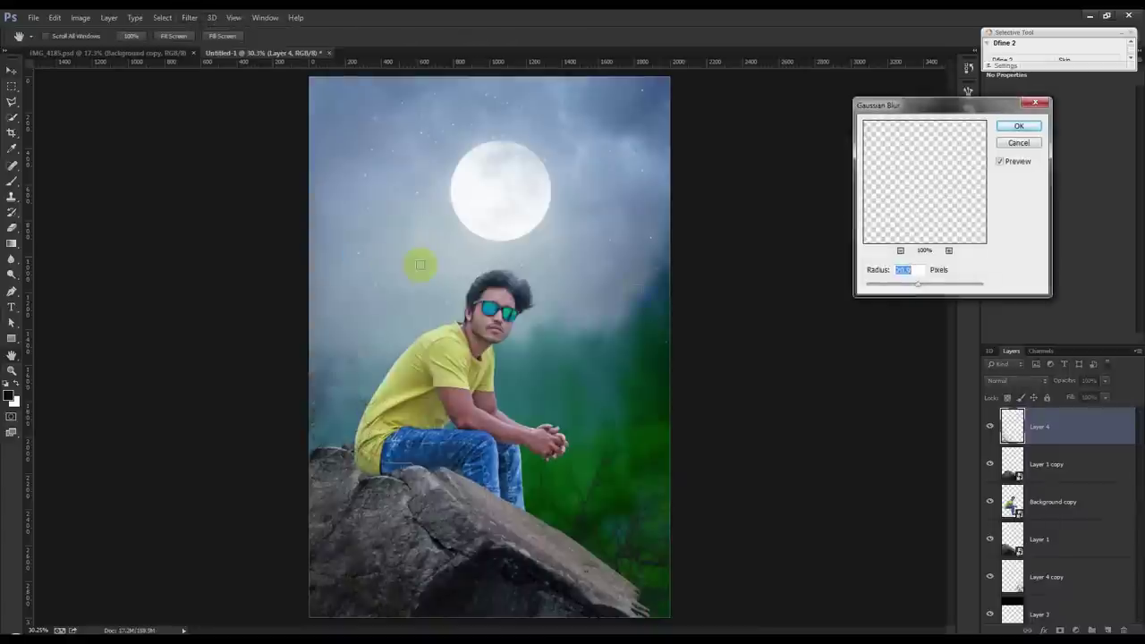
left_click_drag(882, 287, 890, 284)
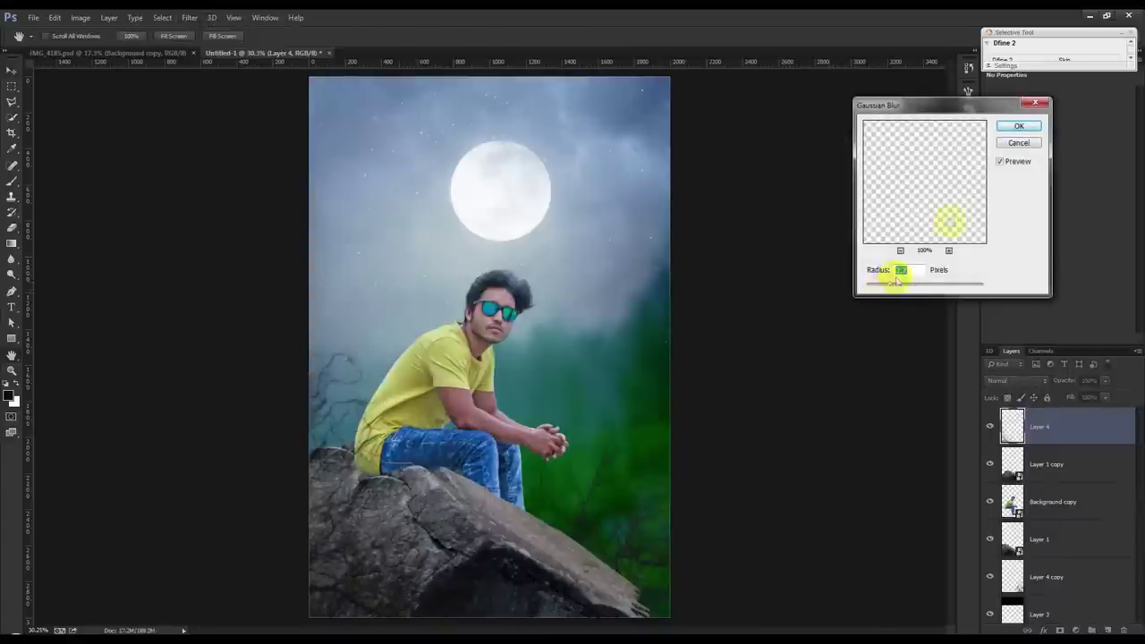
left_click(1018, 126)
Enlarge the branches to about 216% and rotate them about 5 degrees
key("ctrl+t")
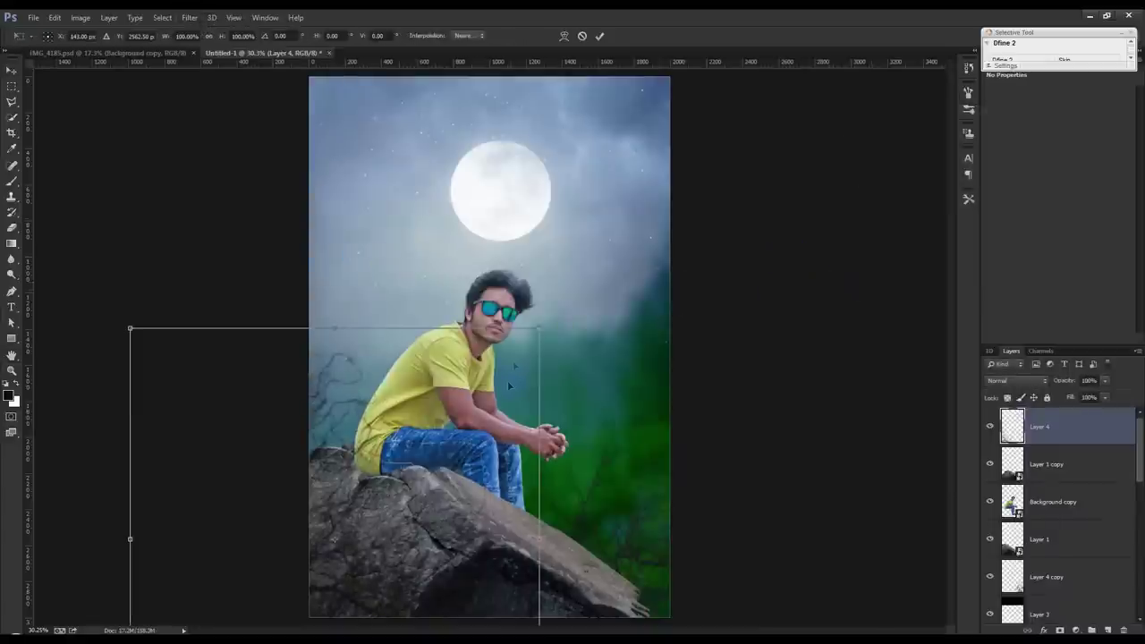
left_click_drag(536, 330, 927, 208)
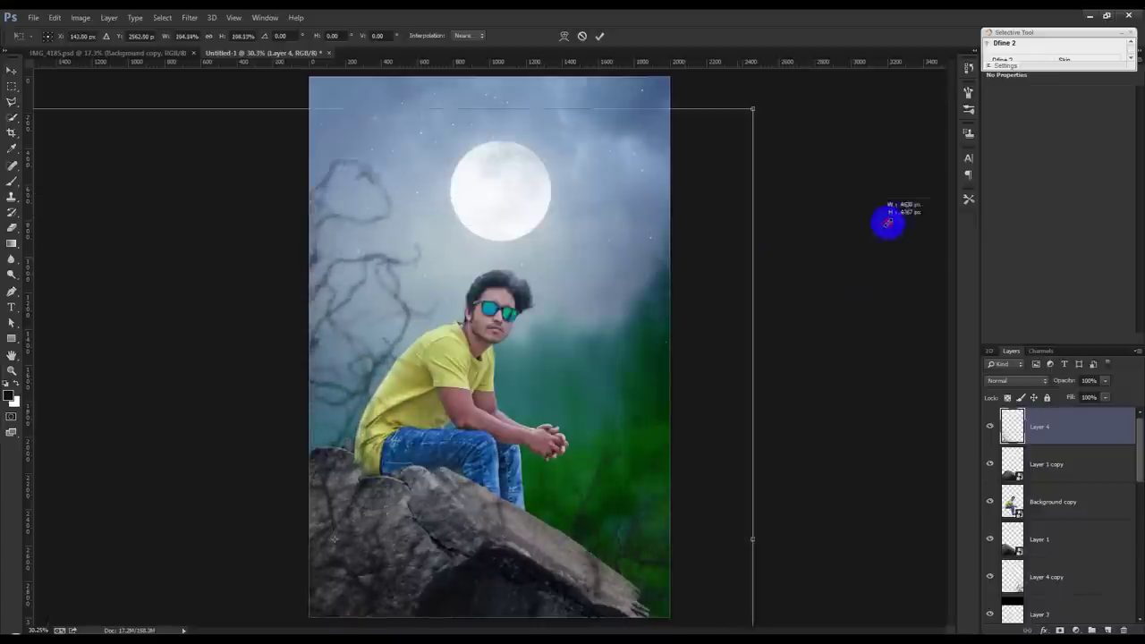
mouse_move(926, 215)
left_mouse_down()
mouse_move(830, 344)
mouse_move(832, 281)
left_mouse_up()
left_click_drag(554, 402, 543, 435)
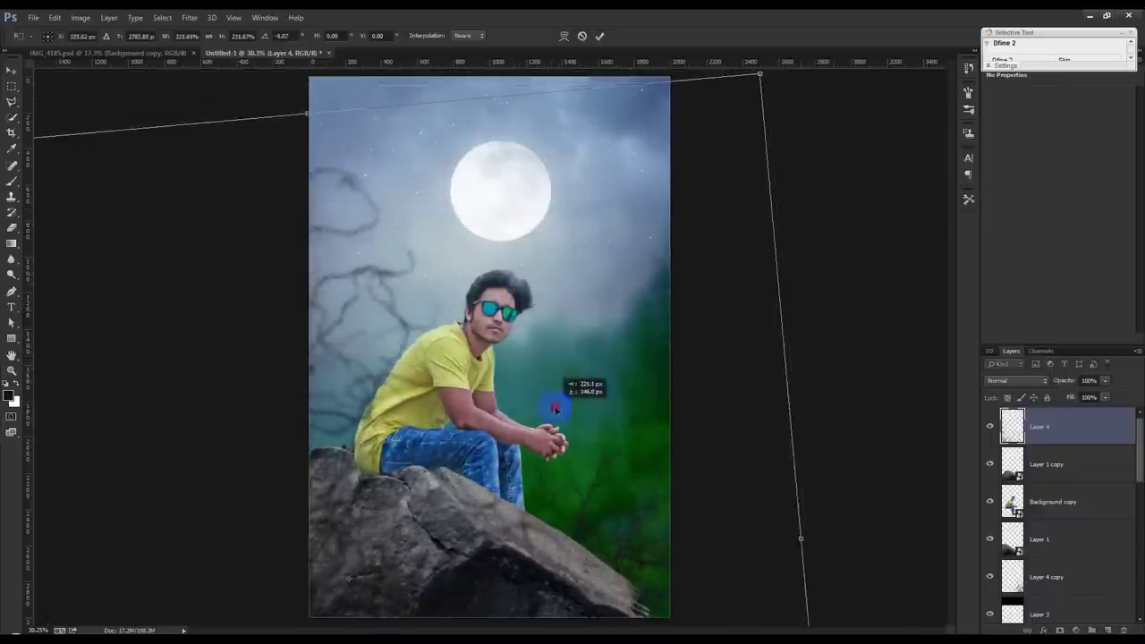
key("Return")
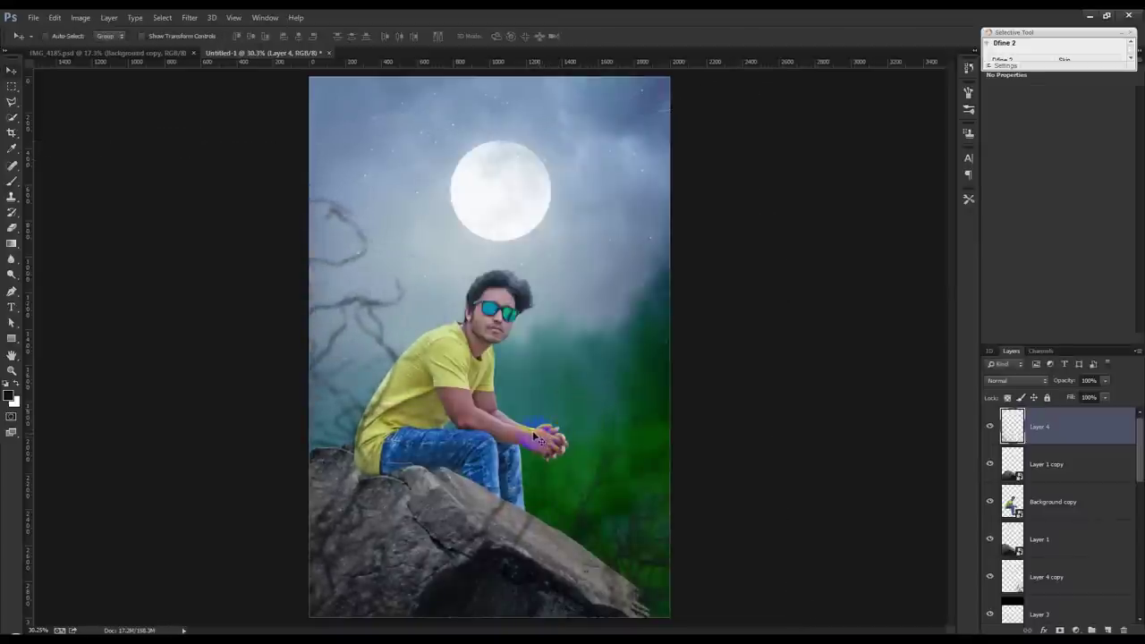
scroll(543, 430, "up", 1)
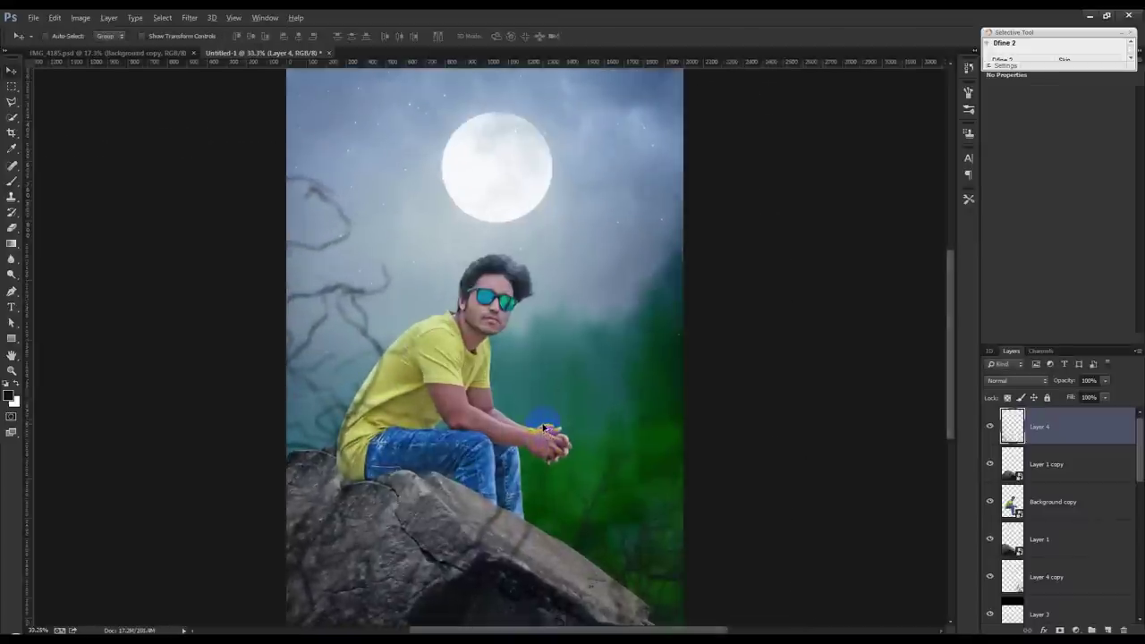
Clip a Brightness/Contrast adjustment to Layer 1 copy and lower its brightness
left_click(1050, 464)
left_click(1074, 629)
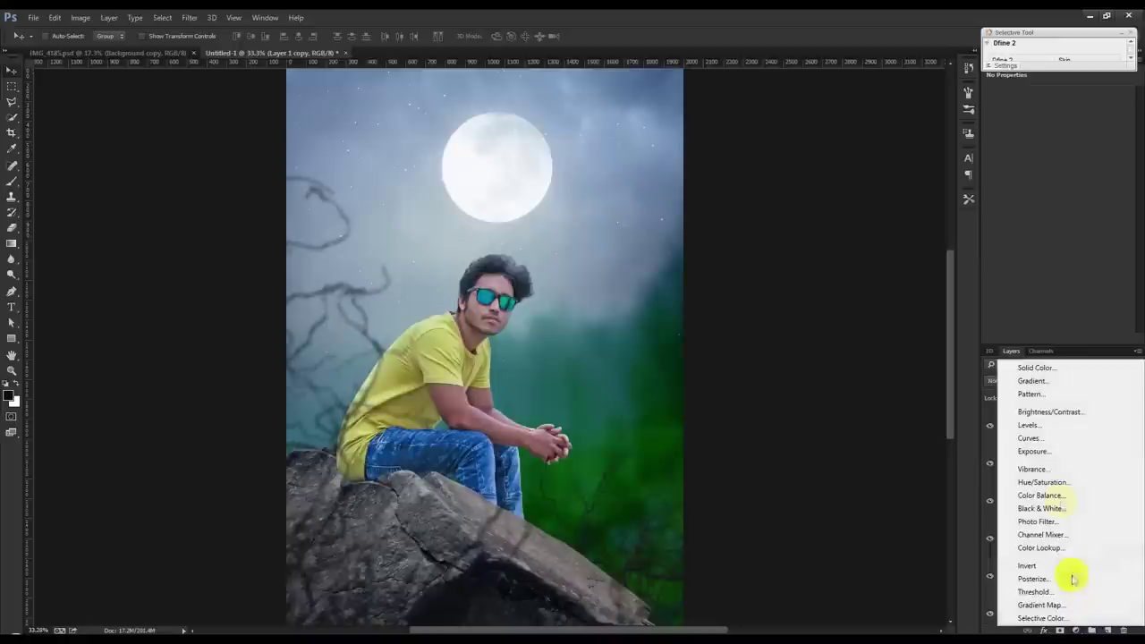
left_click(1052, 411)
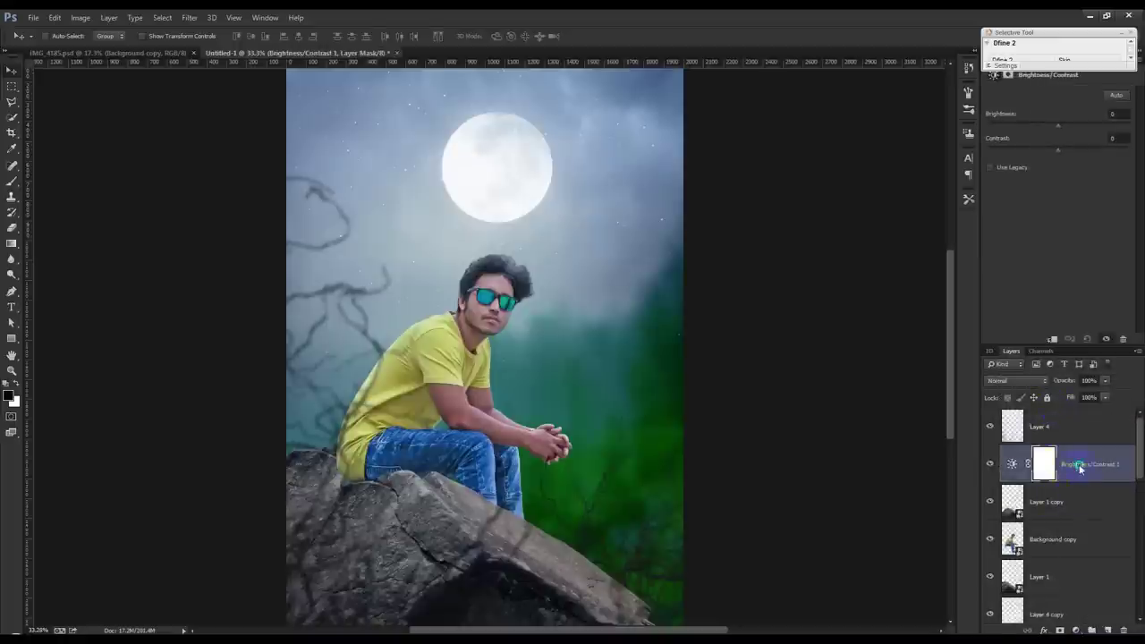
right_click(1079, 467)
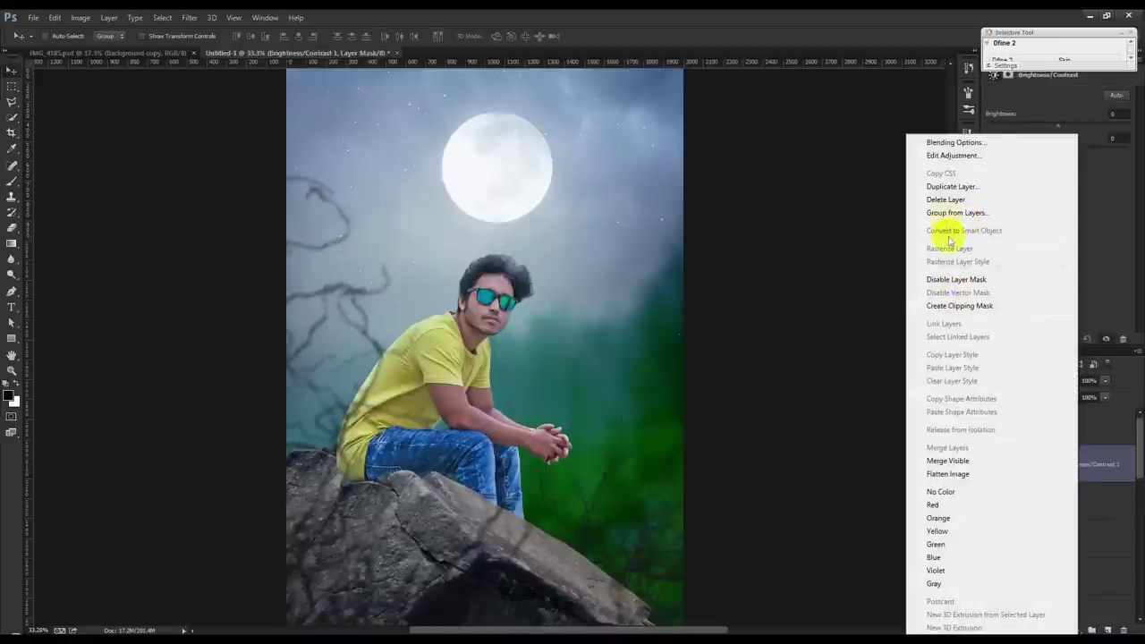
left_click(961, 307)
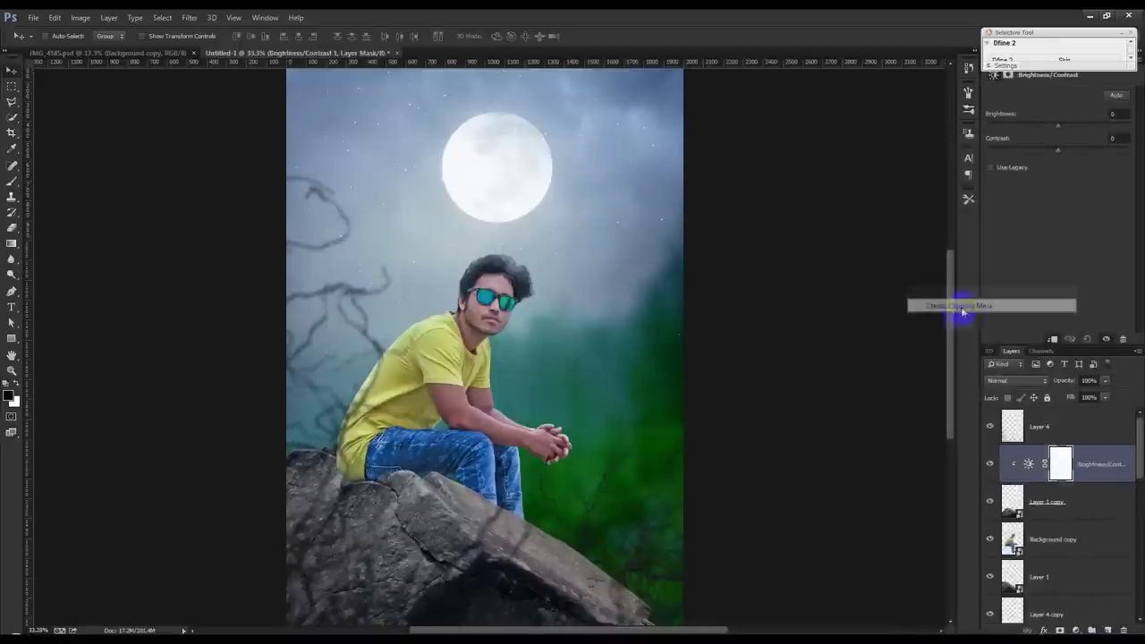
left_click_drag(1058, 130, 1016, 137)
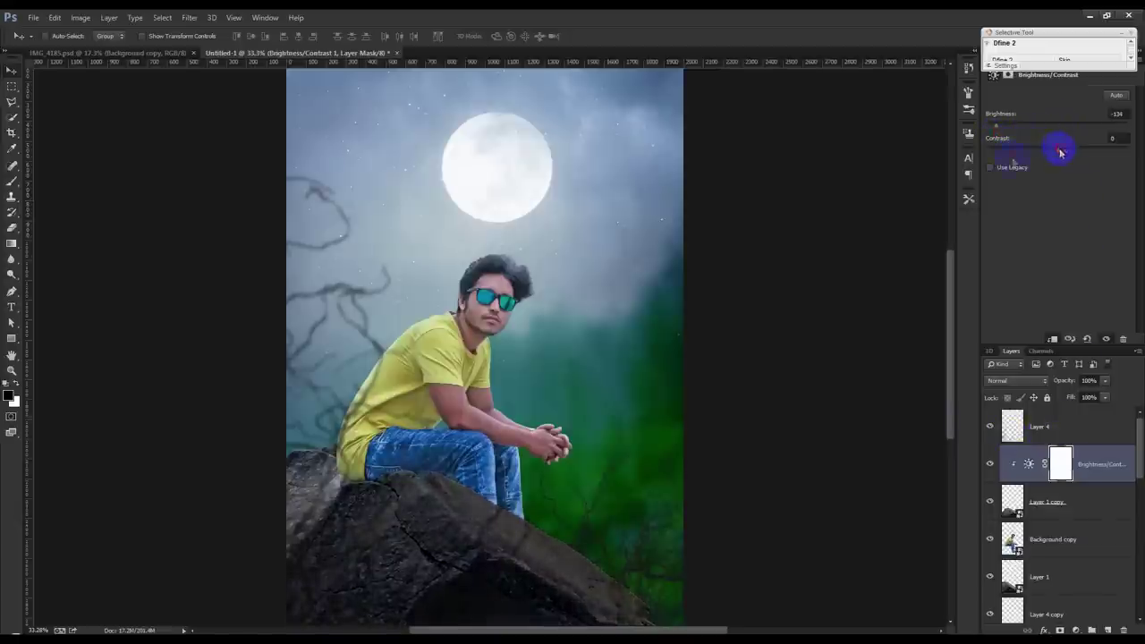
left_click_drag(1053, 161, 1055, 161)
left_click(1010, 170)
Paint on the adjustment mask to keep lighter patches on the upper rock
left_click(1060, 463)
left_click(11, 181)
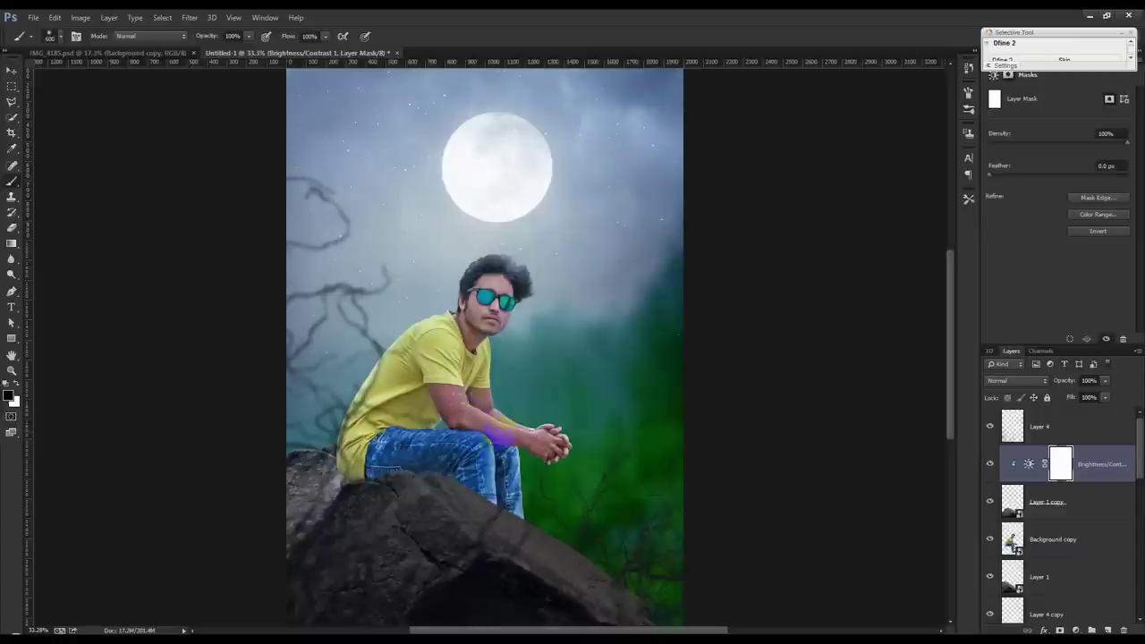
mouse_move(456, 407)
left_mouse_down()
mouse_move(611, 473)
mouse_move(522, 398)
left_mouse_up()
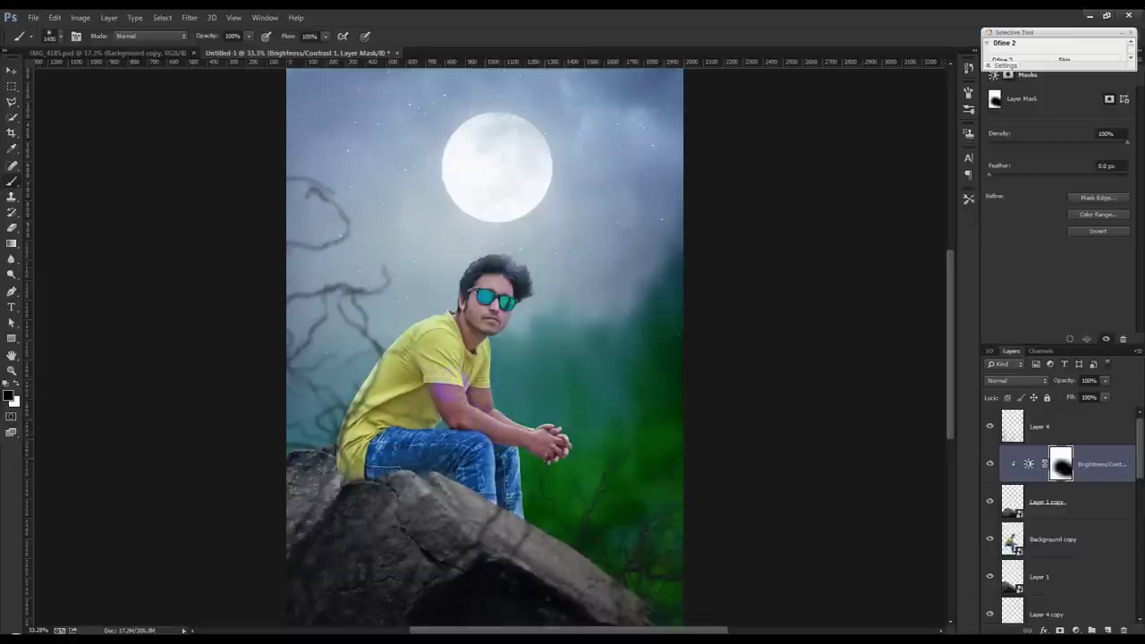
left_click(721, 371)
left_click(1082, 463)
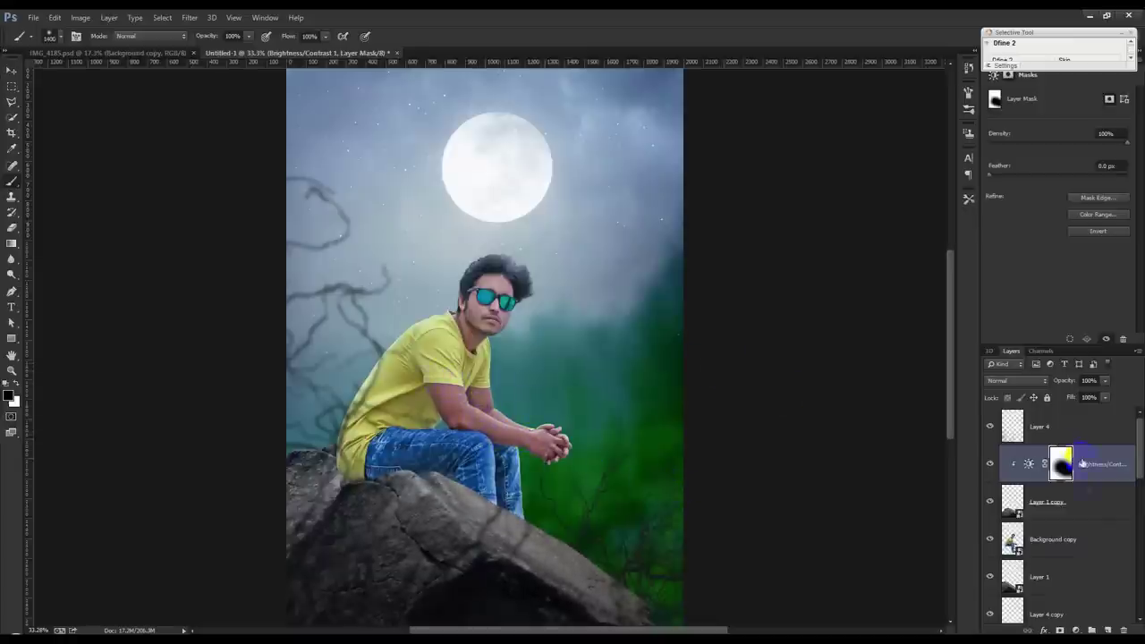
scroll(1066, 539, "down", 1)
Clip a second Brightness/Contrast to Layer 1 with brightness about −142
left_click(1063, 541)
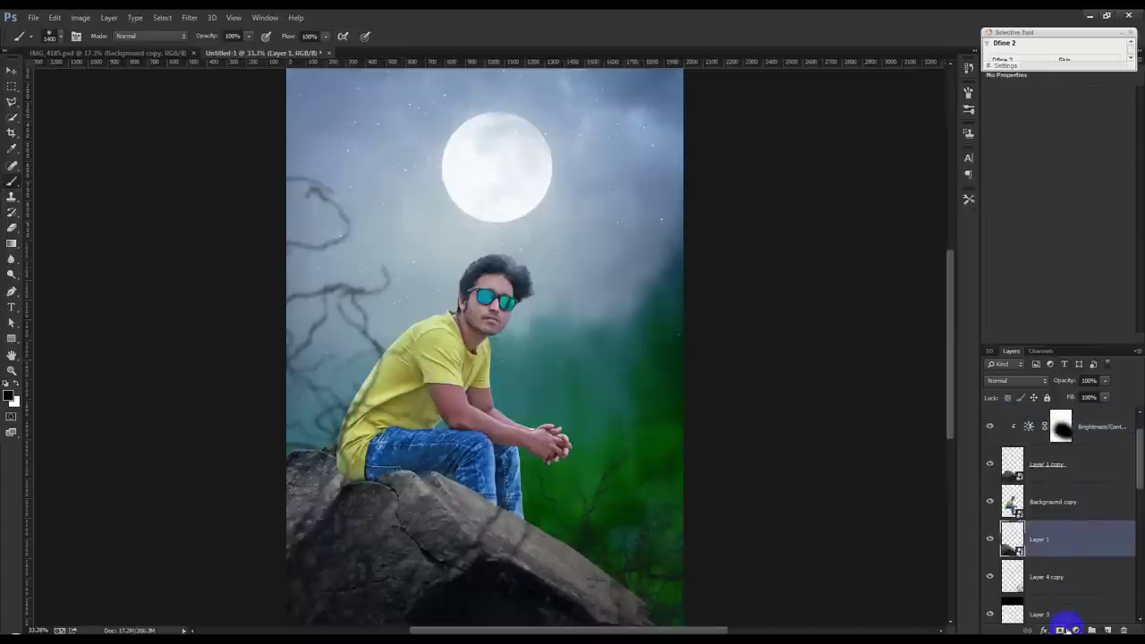
left_click(1073, 630)
left_click(1046, 412)
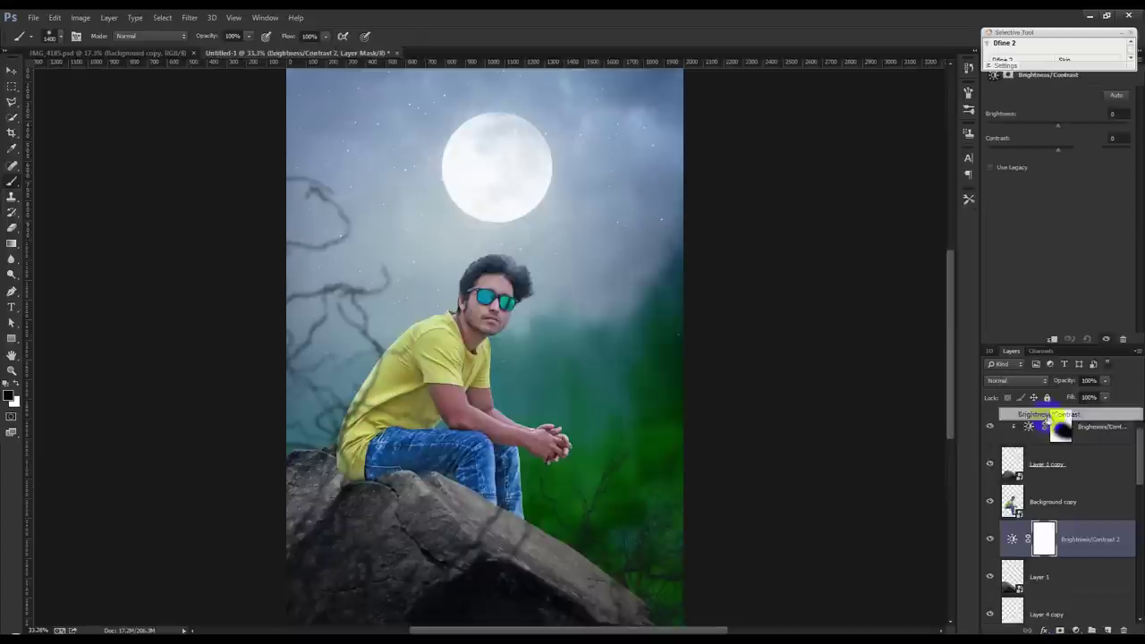
right_click(1083, 543)
left_click(1027, 217)
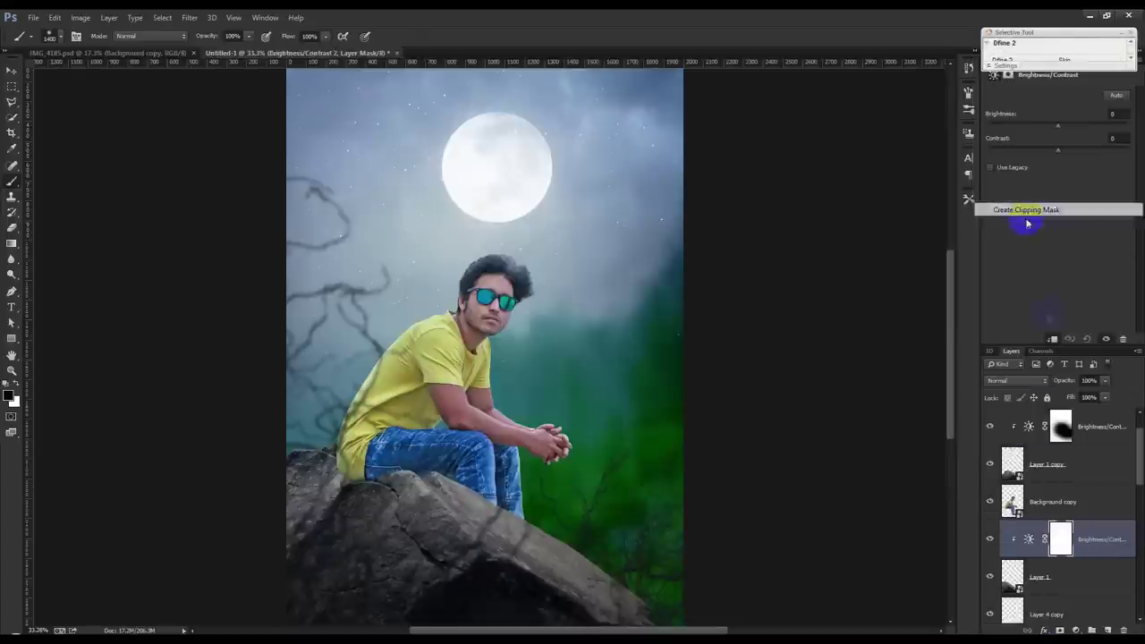
left_click_drag(1056, 132, 989, 137)
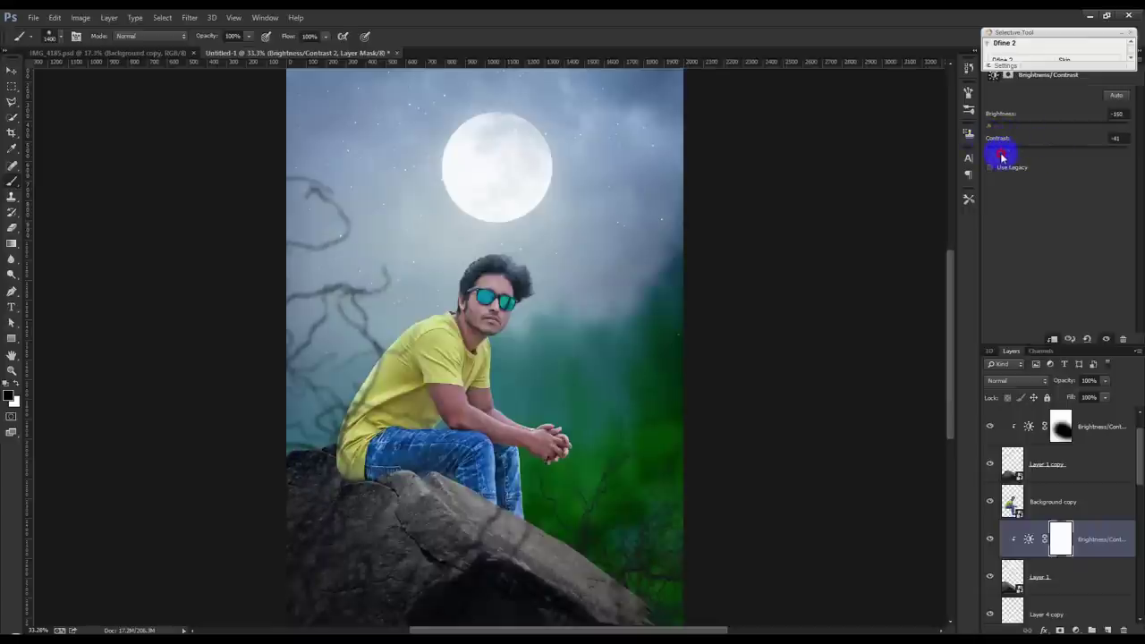
Add a Brightness/Contrast layer clipped to Background copy at -150 brightness and -50 contrast
left_click_drag(390, 388, 417, 384)
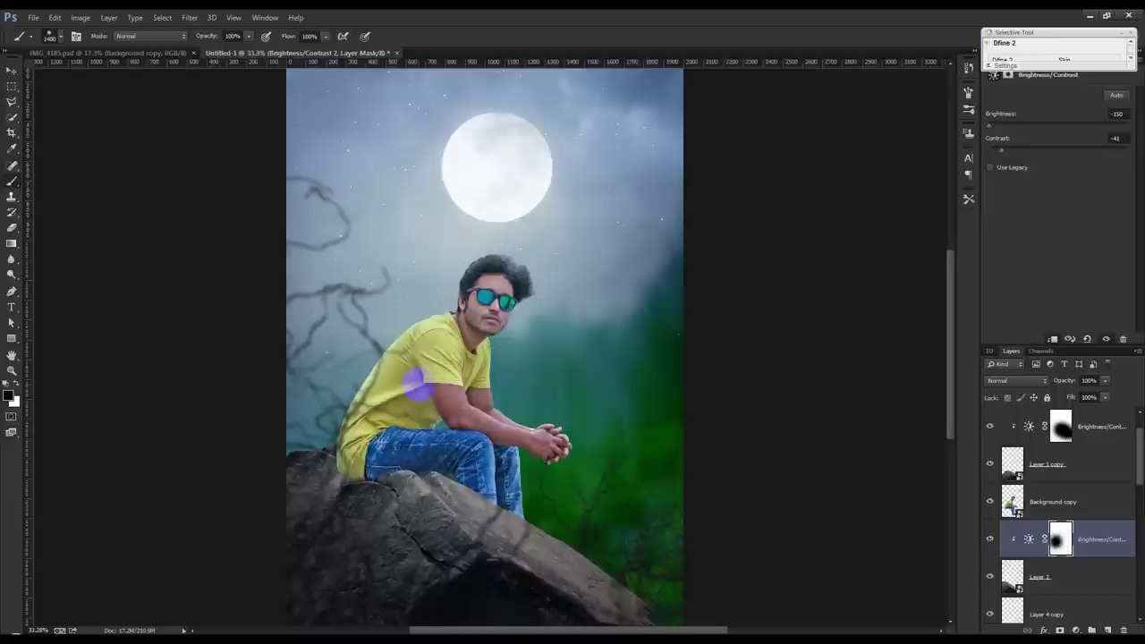
left_click(1077, 498)
left_click(1076, 628)
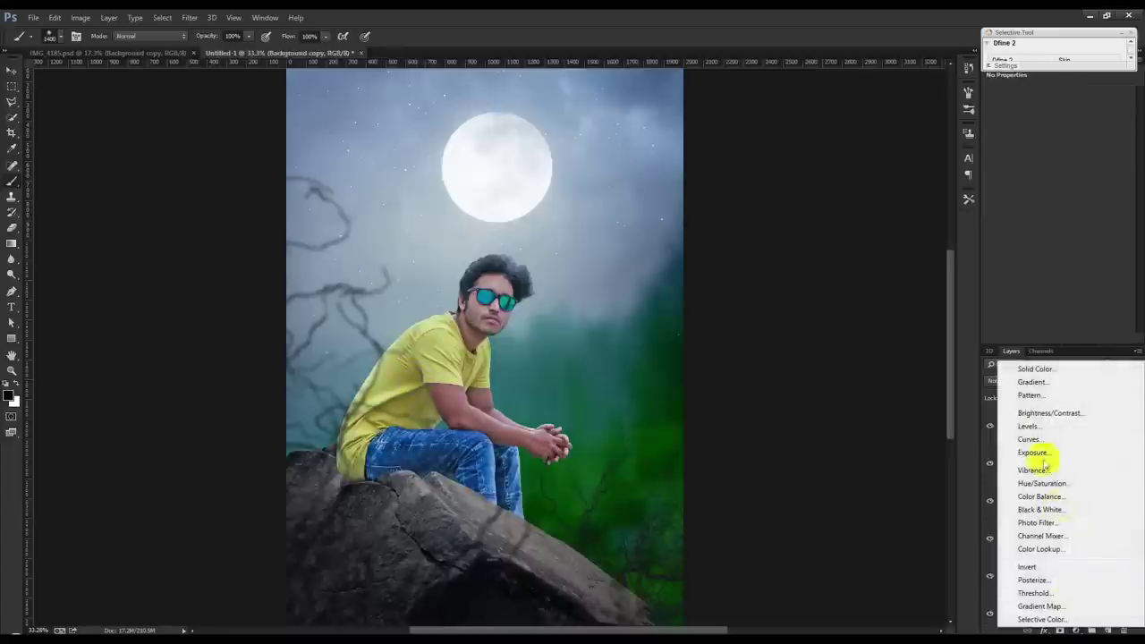
left_click(1037, 414)
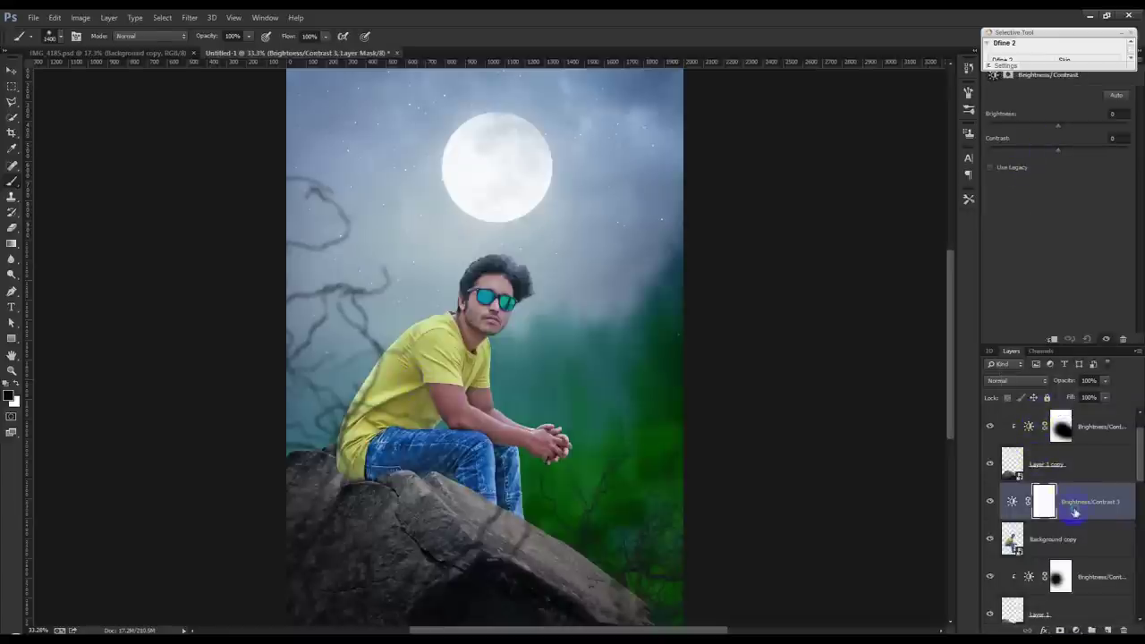
right_click(1073, 511)
left_click(979, 301)
mouse_move(1055, 132)
left_mouse_down()
mouse_move(997, 133)
mouse_move(983, 157)
mouse_move(807, 245)
left_mouse_up()
Paint the mask to keep the man's face, shirt, jeans, arms and hands bright
left_click(513, 302)
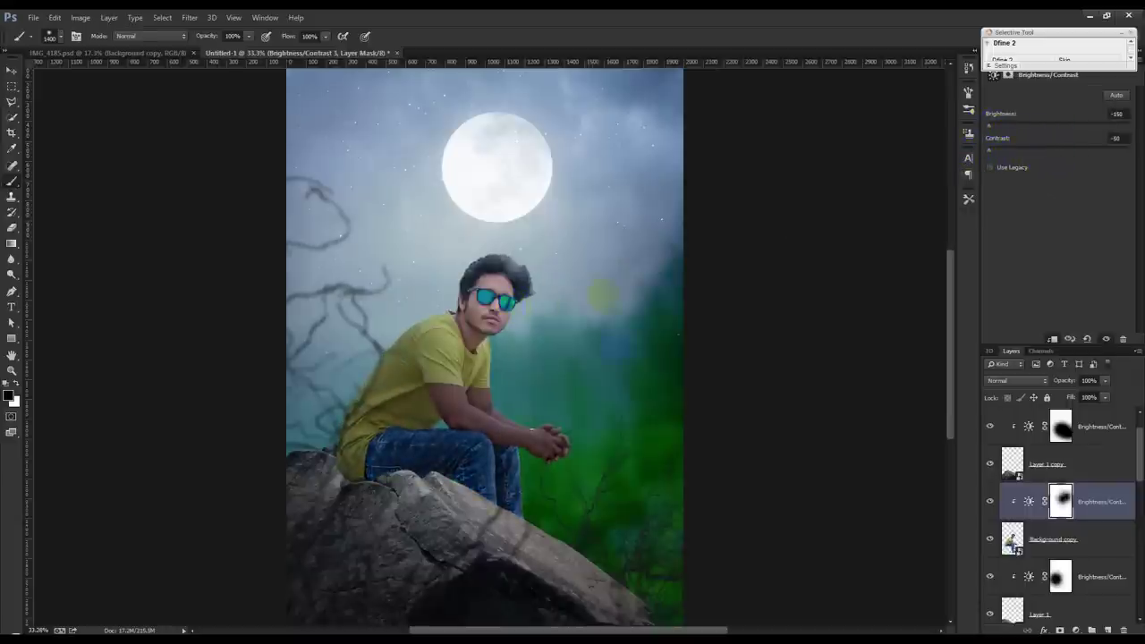
left_click_drag(579, 382, 582, 383)
mouse_move(378, 298)
left_mouse_down()
mouse_move(327, 331)
mouse_move(378, 273)
mouse_move(312, 336)
left_mouse_up()
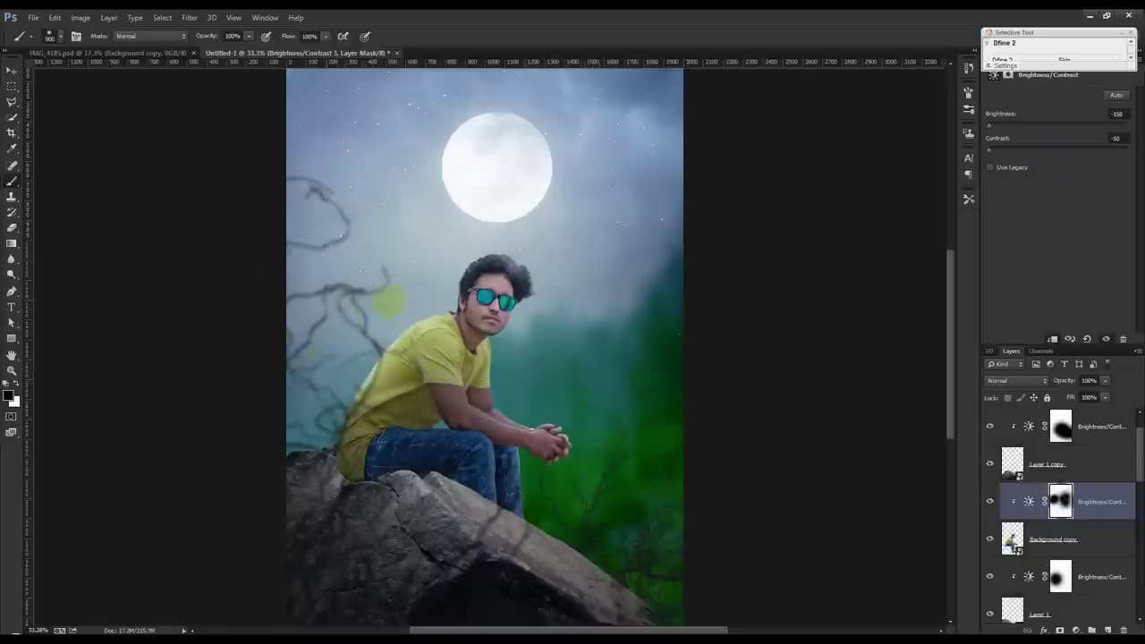
left_click(562, 447)
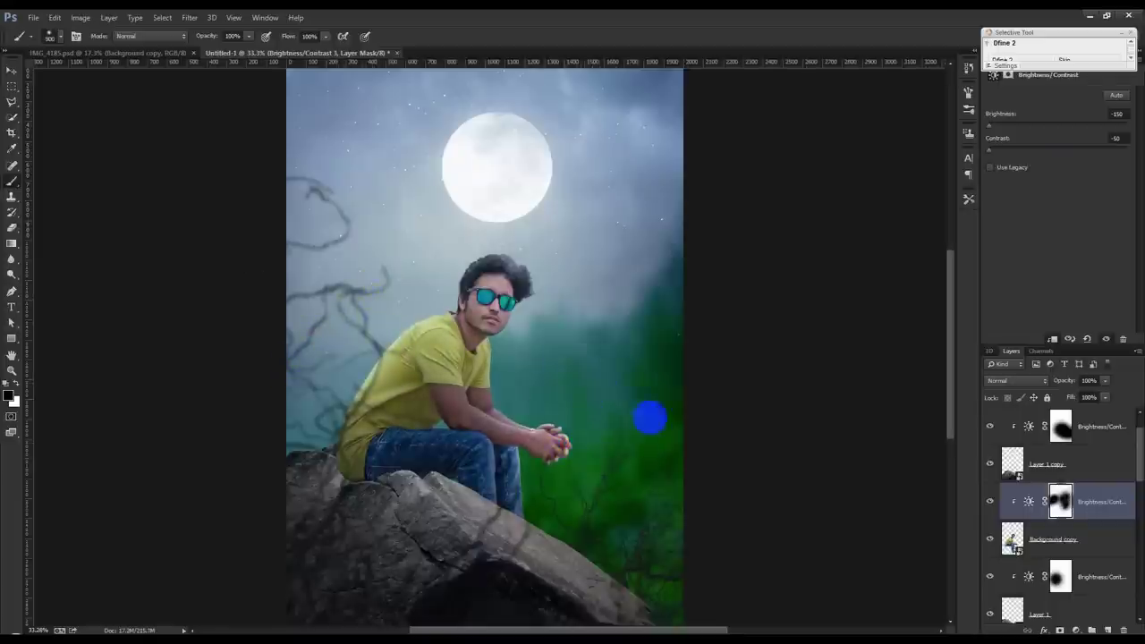
left_click(541, 286)
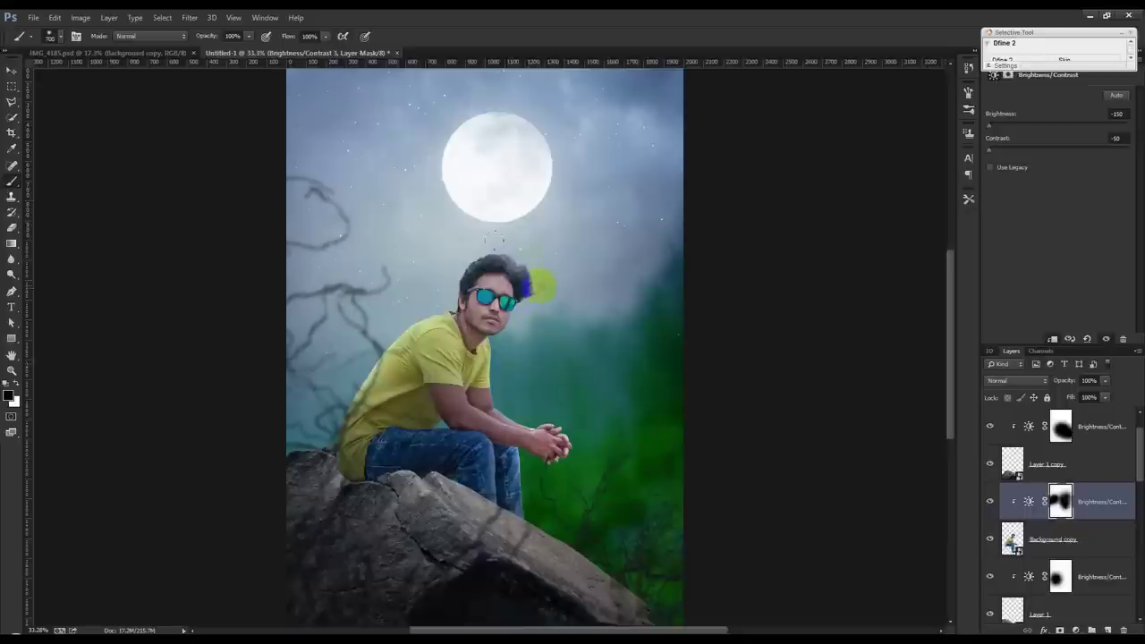
left_click(447, 311)
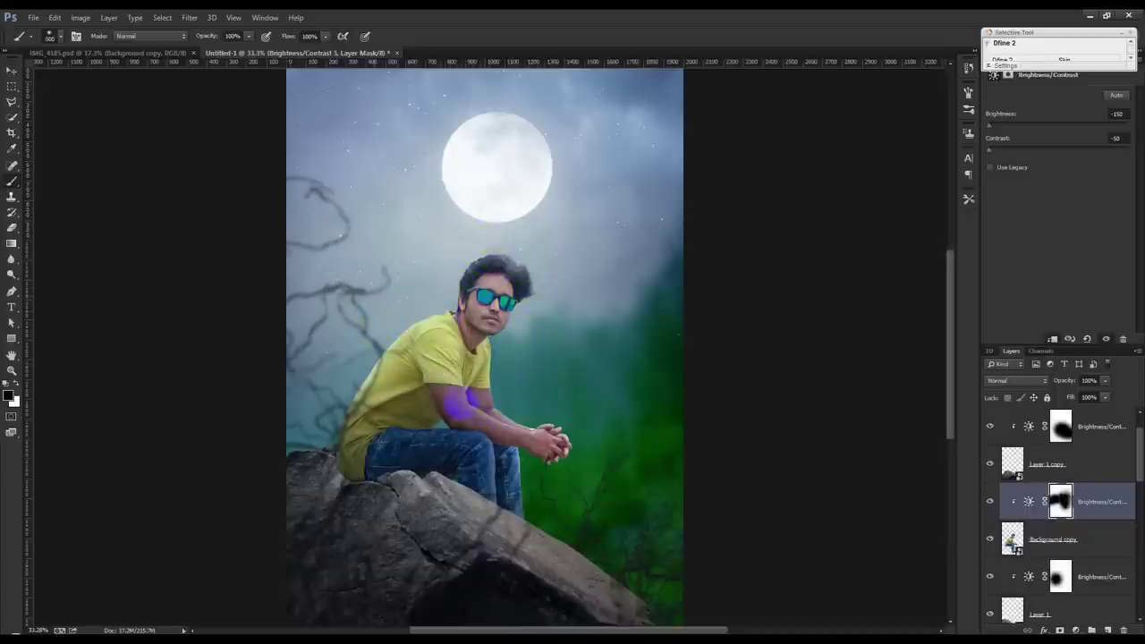
left_click(573, 411)
left_click_drag(407, 418, 354, 422)
mouse_move(533, 485)
left_mouse_down()
mouse_move(521, 474)
mouse_move(632, 463)
left_mouse_up()
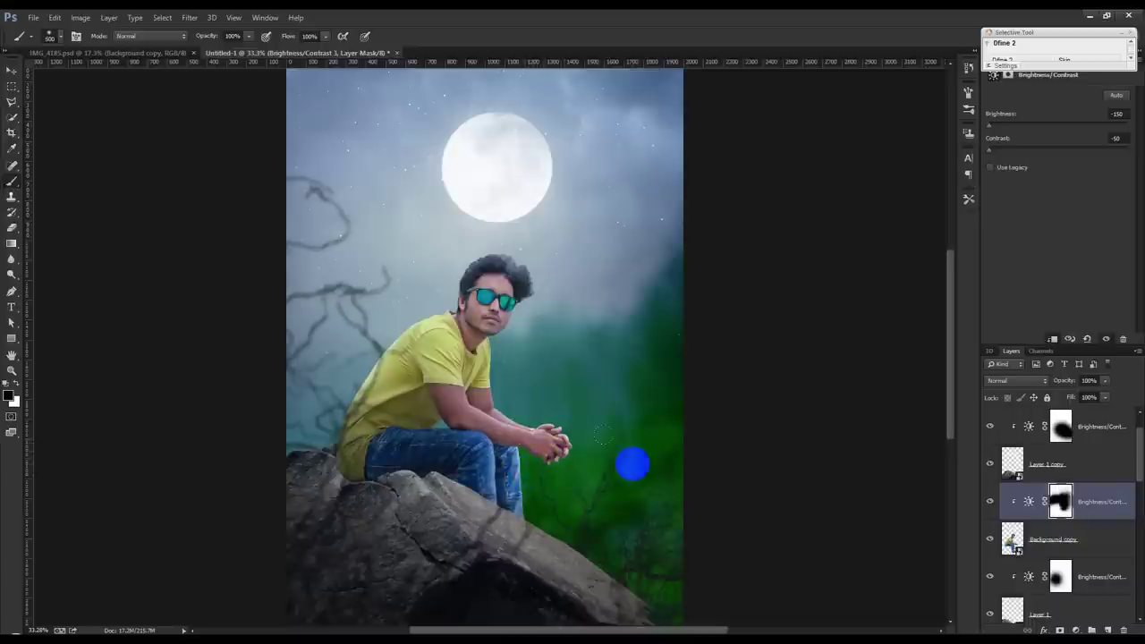
scroll(628, 449, "down", 1)
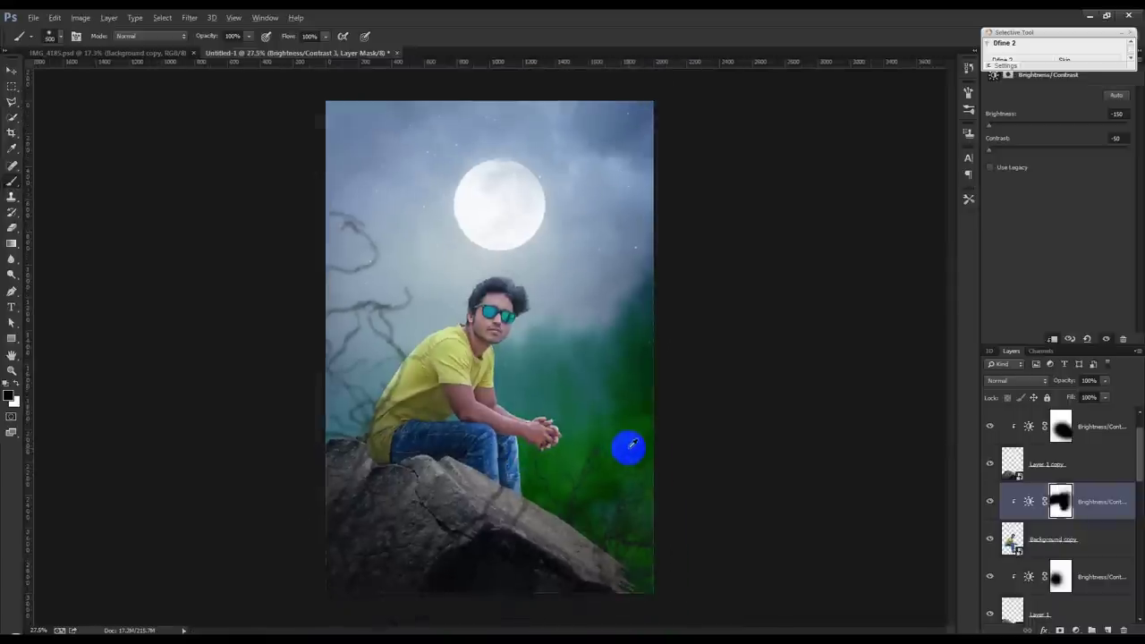
Move Layer 4 lower in the stack and select Layer 4 copy
scroll(1034, 536, "down", 2)
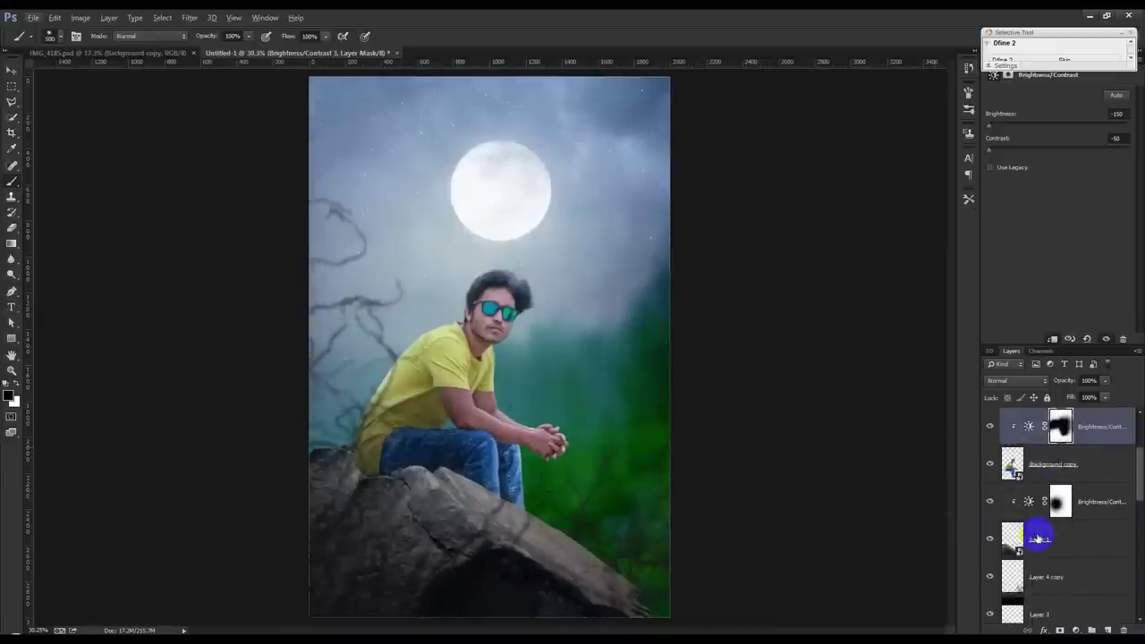
scroll(1042, 512, "up", 3)
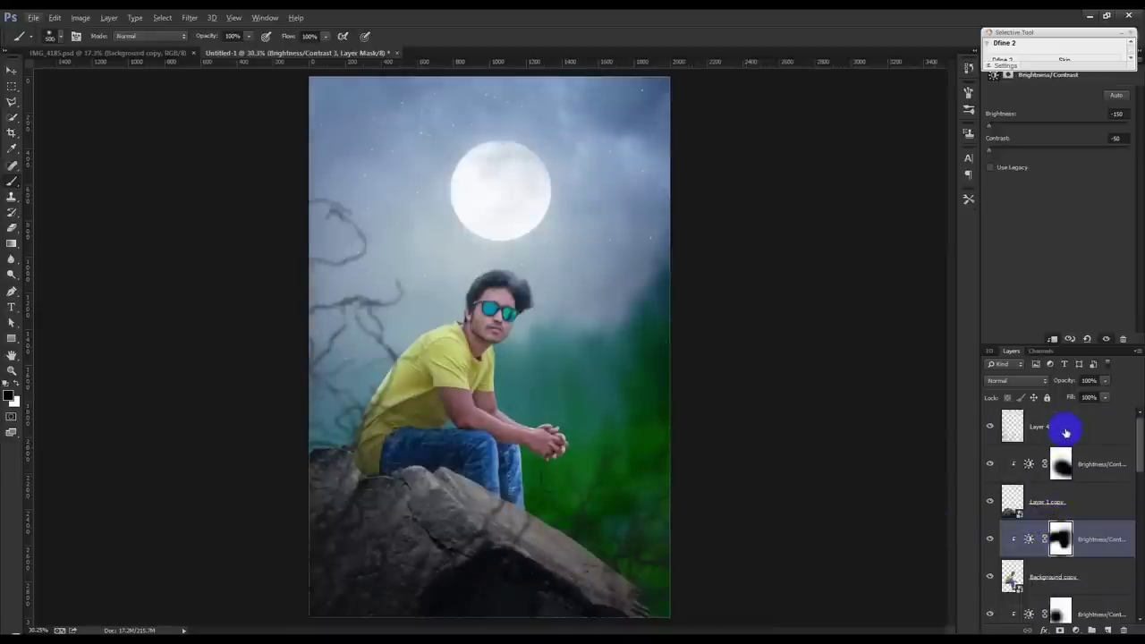
left_click_drag(1065, 432, 1070, 538)
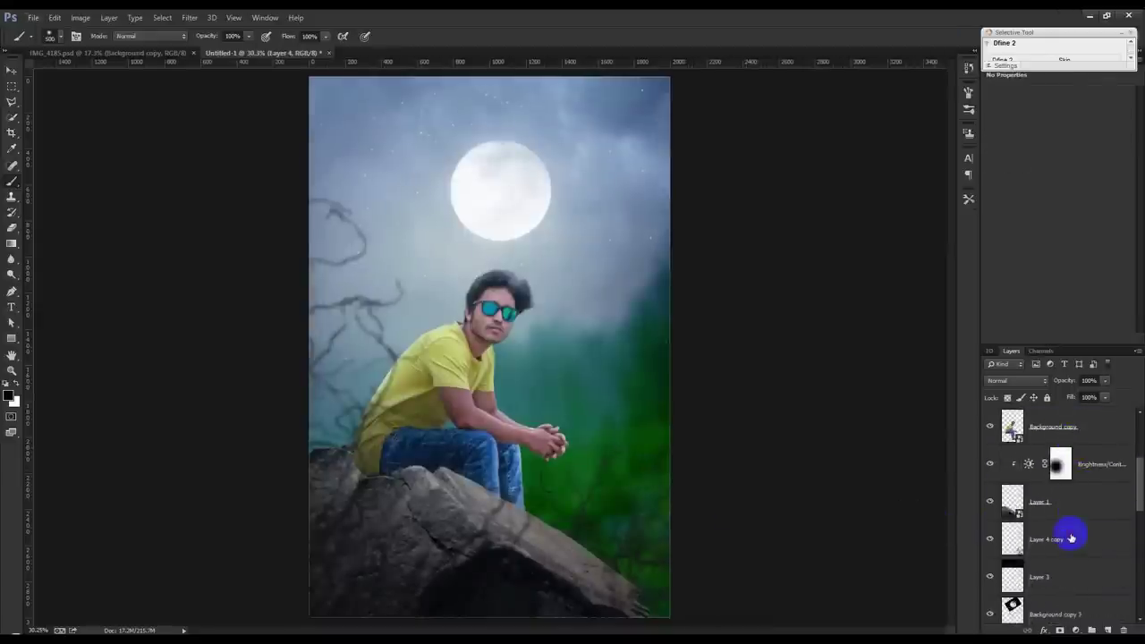
left_click(1071, 537)
scroll(624, 544, "up", 3)
scroll(617, 539, "up", 2)
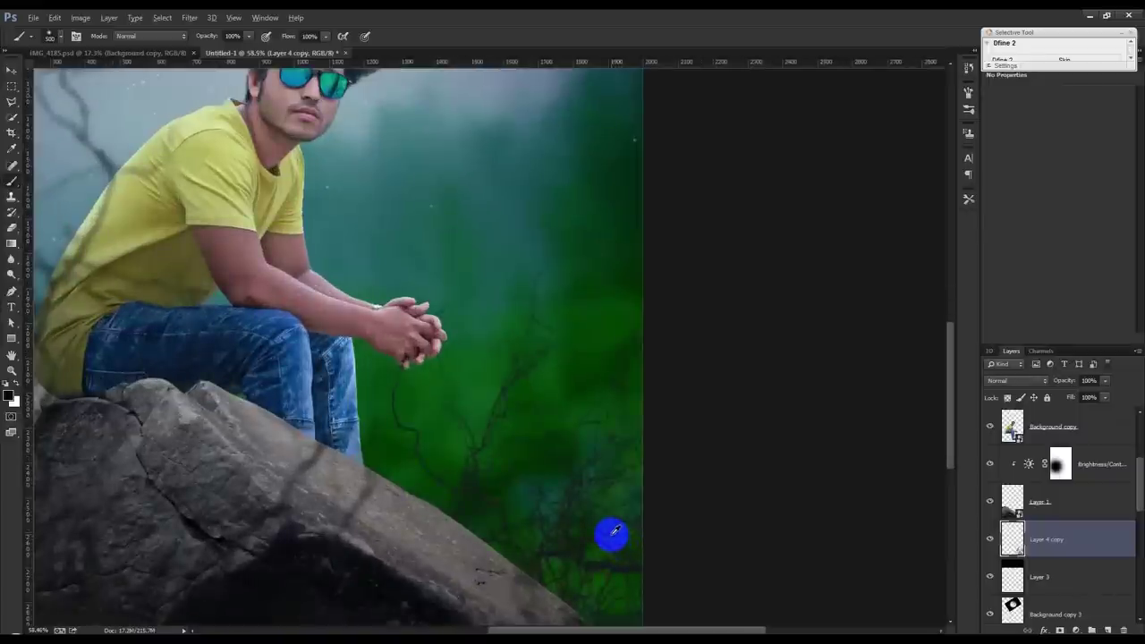
Apply a 0.1 px Gaussian Blur to the Layer 4 copy branches
left_click(189, 18)
left_click(380, 255)
left_click_drag(885, 286, 890, 289)
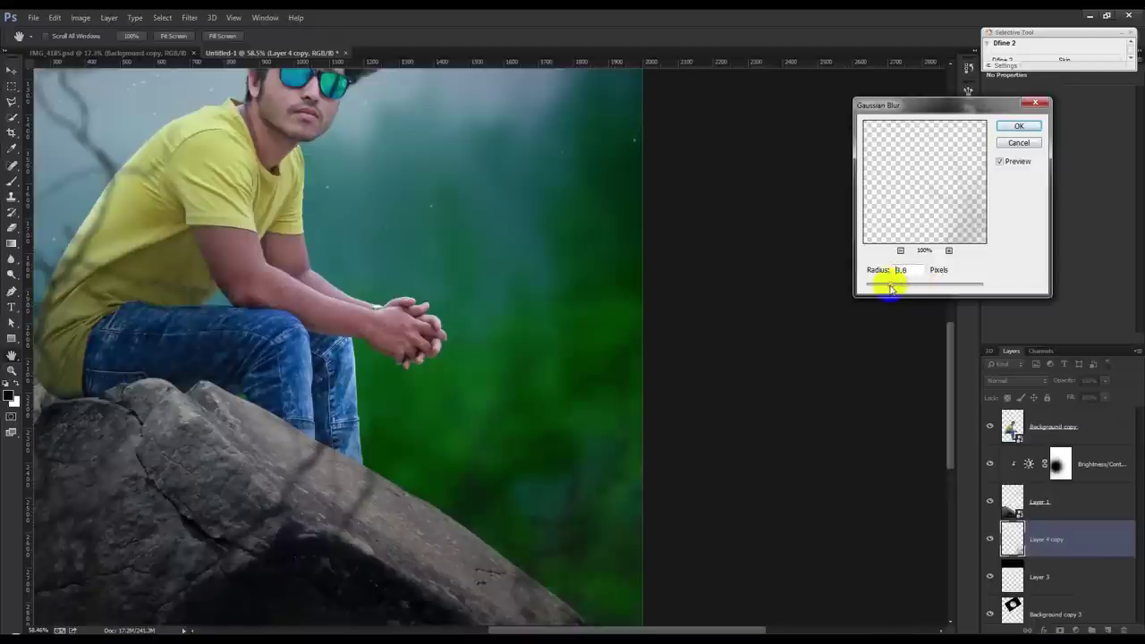
left_click_drag(890, 289, 850, 291)
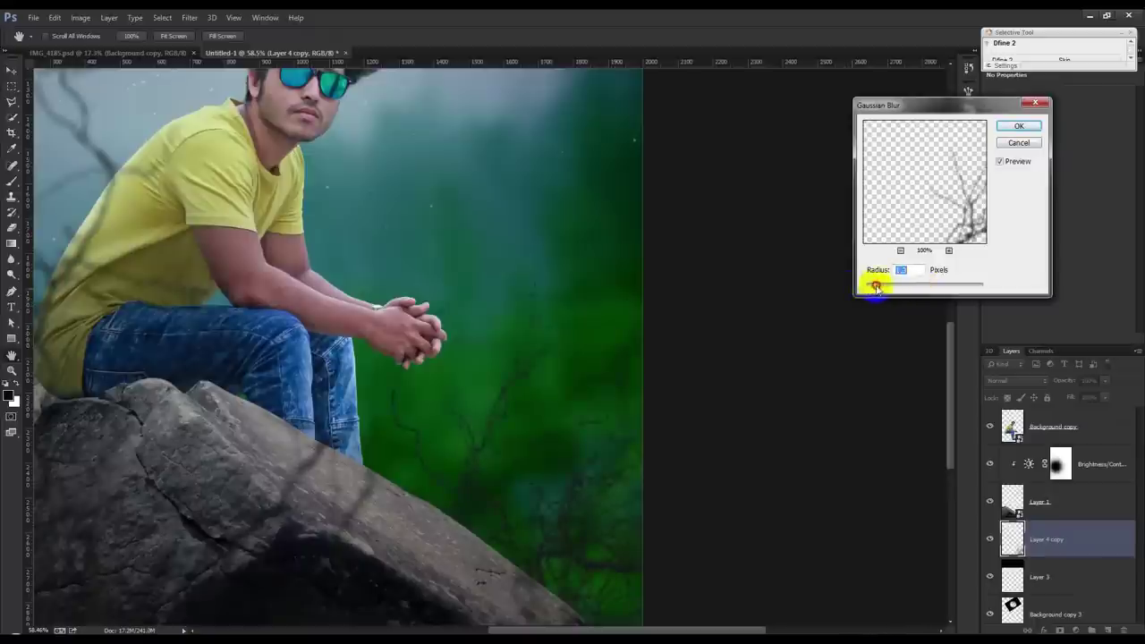
left_click(1017, 125)
Fit the image in view and start free-transforming the branches, moving them into a new position
key("b")
key("ctrl+0")
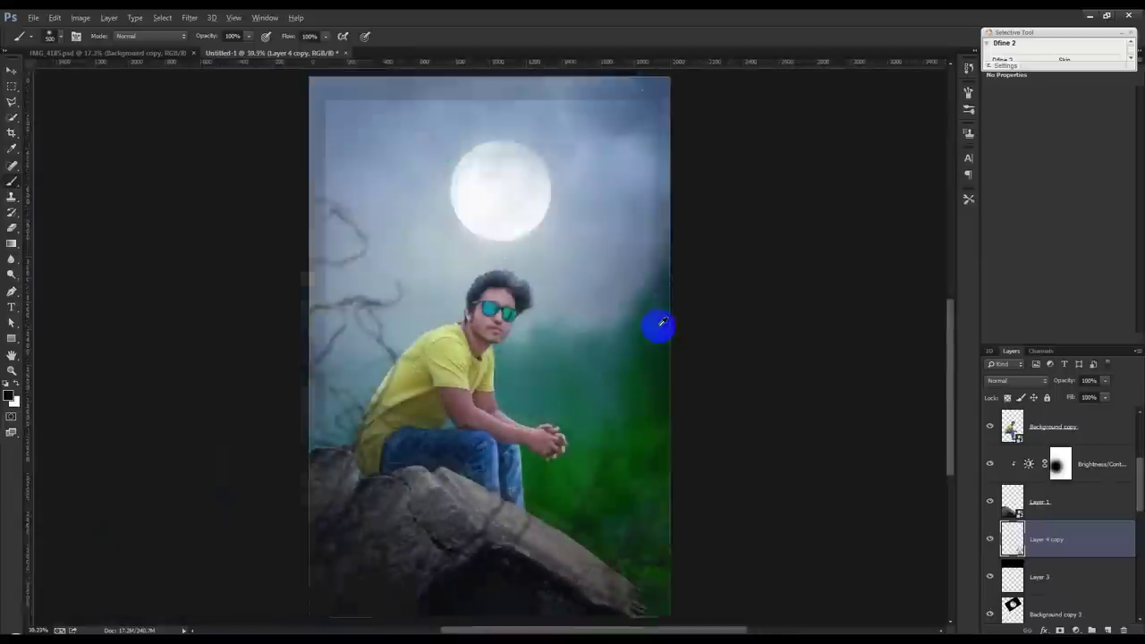
key("ctrl+minus")
key("ctrl+t")
left_click_drag(586, 505, 544, 490)
Move, rotate, enlarge about 25% and flip the branches horizontally, committing them at the lower right
mouse_move(920, 370)
left_mouse_down()
mouse_move(939, 435)
mouse_move(758, 470)
mouse_move(765, 483)
left_mouse_up()
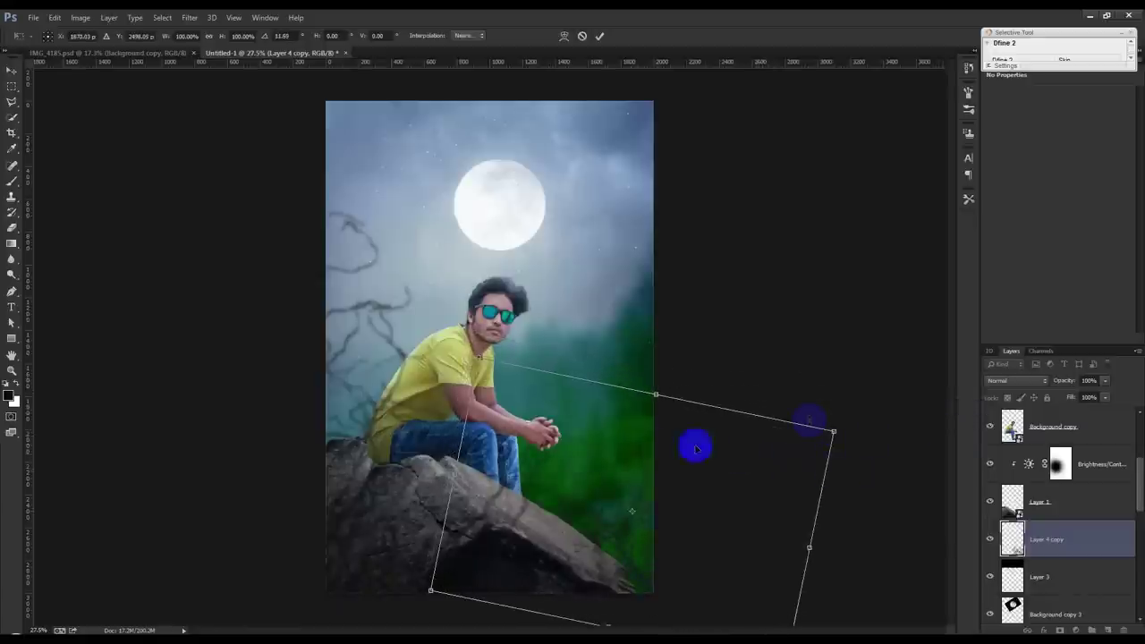
left_click_drag(876, 421, 846, 337)
mouse_move(784, 445)
left_mouse_down()
mouse_move(833, 449)
mouse_move(822, 432)
mouse_move(665, 435)
mouse_move(703, 432)
mouse_move(715, 450)
mouse_move(702, 457)
mouse_move(653, 452)
left_mouse_up()
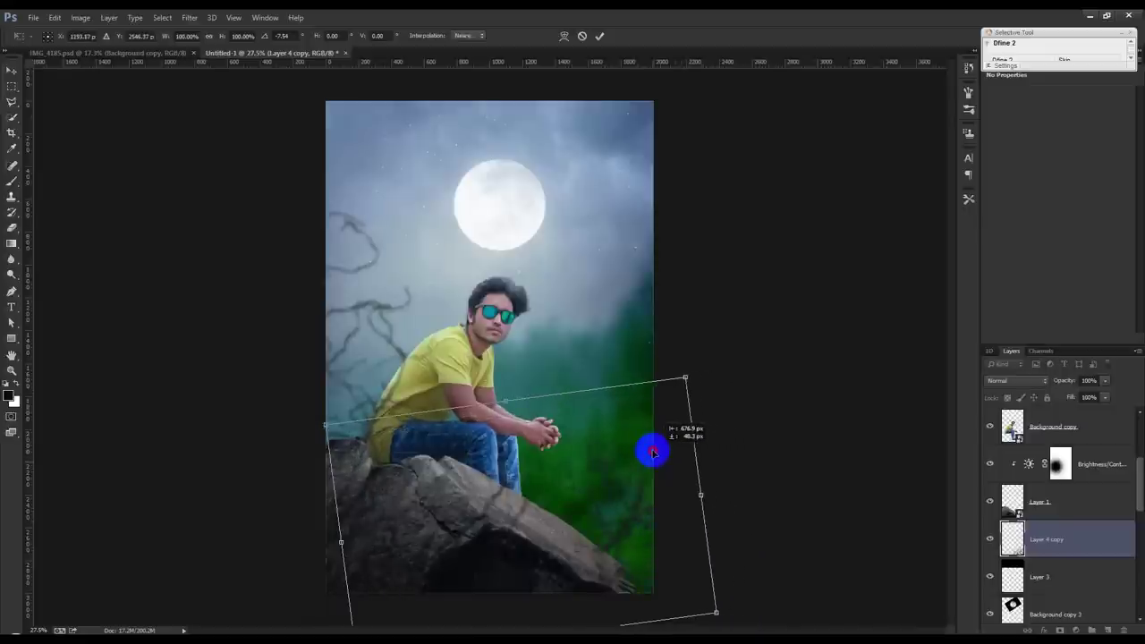
mouse_move(692, 384)
left_mouse_down()
mouse_move(718, 325)
mouse_move(639, 397)
mouse_move(679, 462)
mouse_move(651, 465)
mouse_move(710, 401)
mouse_move(709, 442)
mouse_move(649, 466)
mouse_move(670, 411)
mouse_move(685, 457)
mouse_move(641, 460)
mouse_move(799, 450)
mouse_move(775, 457)
left_mouse_up()
right_click(641, 460)
left_click(666, 436)
left_click_drag(812, 402, 731, 494)
key("Return")
Switch to the Move tool, zoom in and select Layer 4 at the top of the stack
key("b")
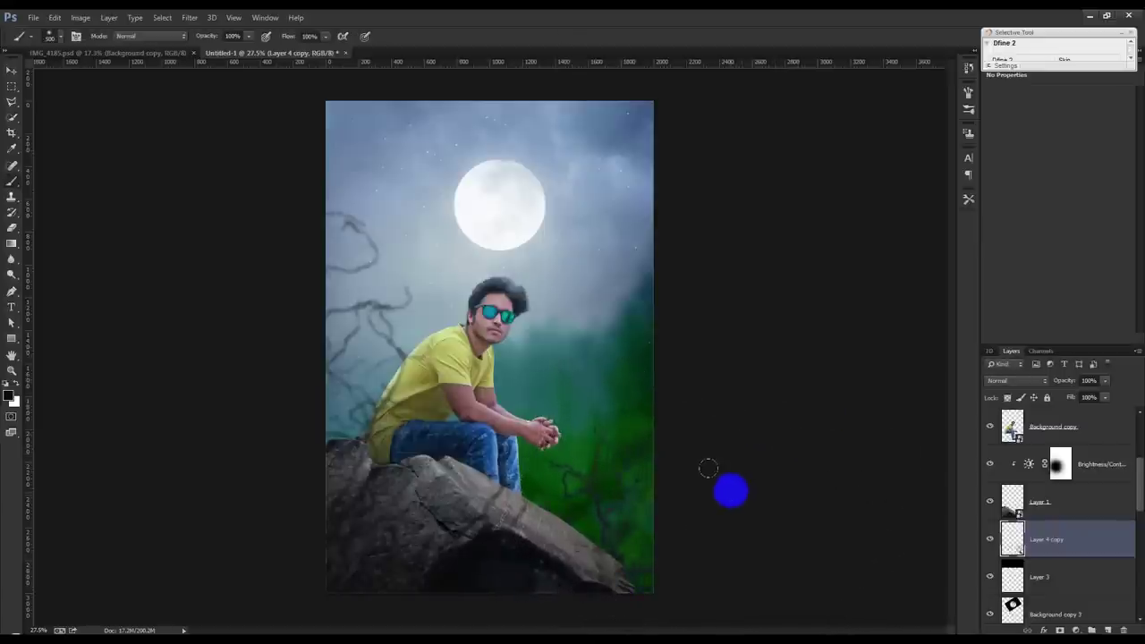
key("v")
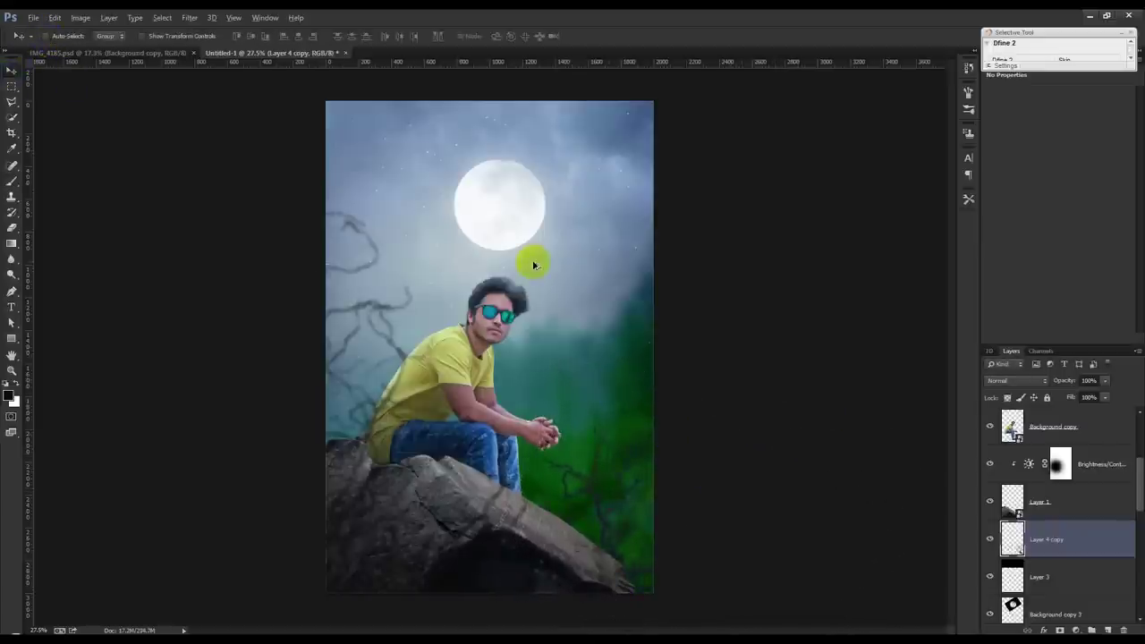
key("ctrl+plus")
scroll(533, 265, "down", 1, "alt")
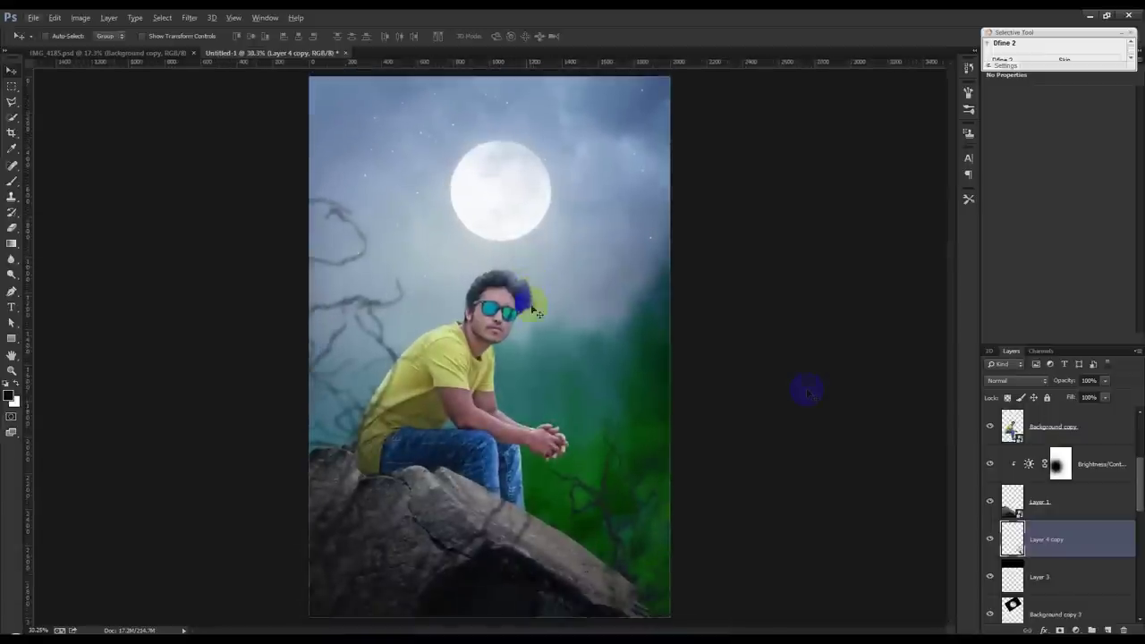
scroll(1070, 438, "up", 3)
left_click(1094, 427)
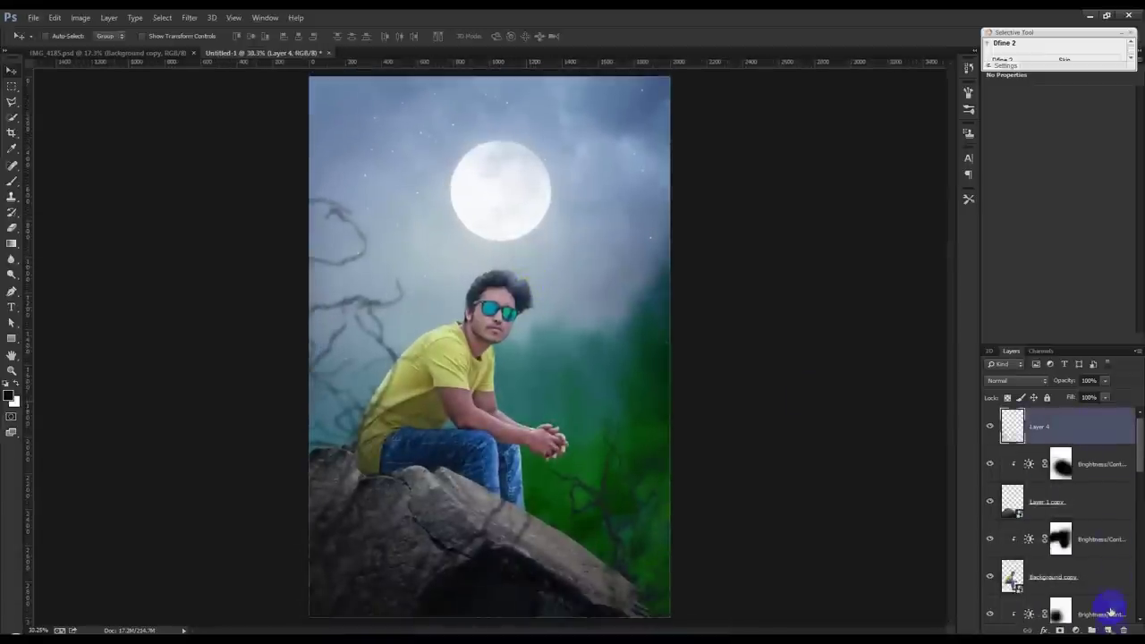
Add a reversed radial Gradient Fill fading to transparent, centred on the moon
left_click(1076, 629)
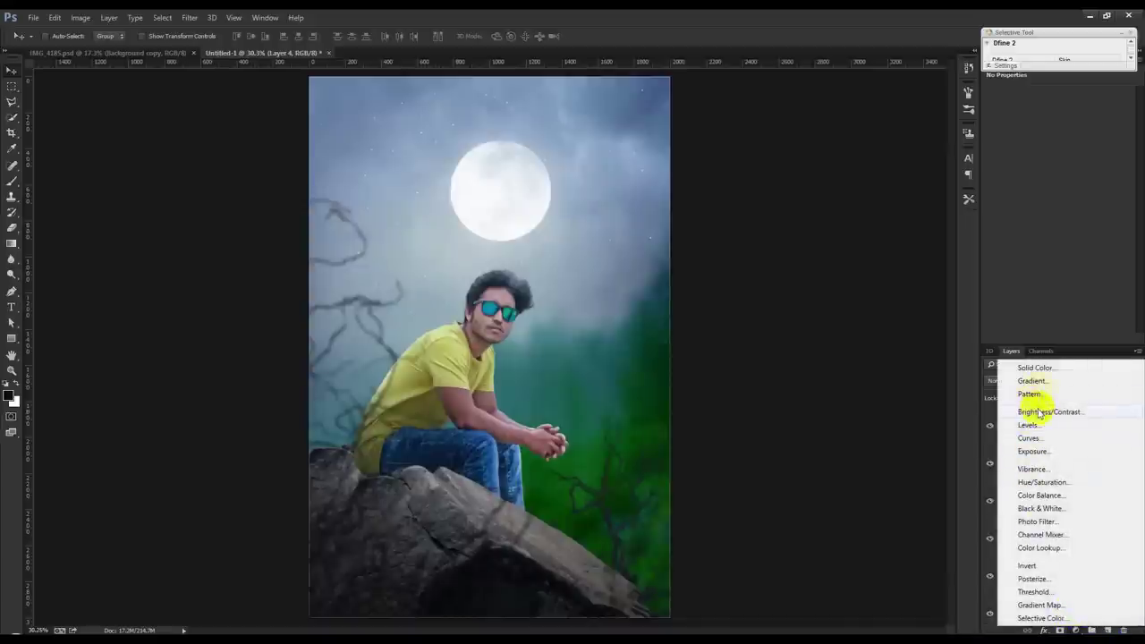
left_click(1033, 381)
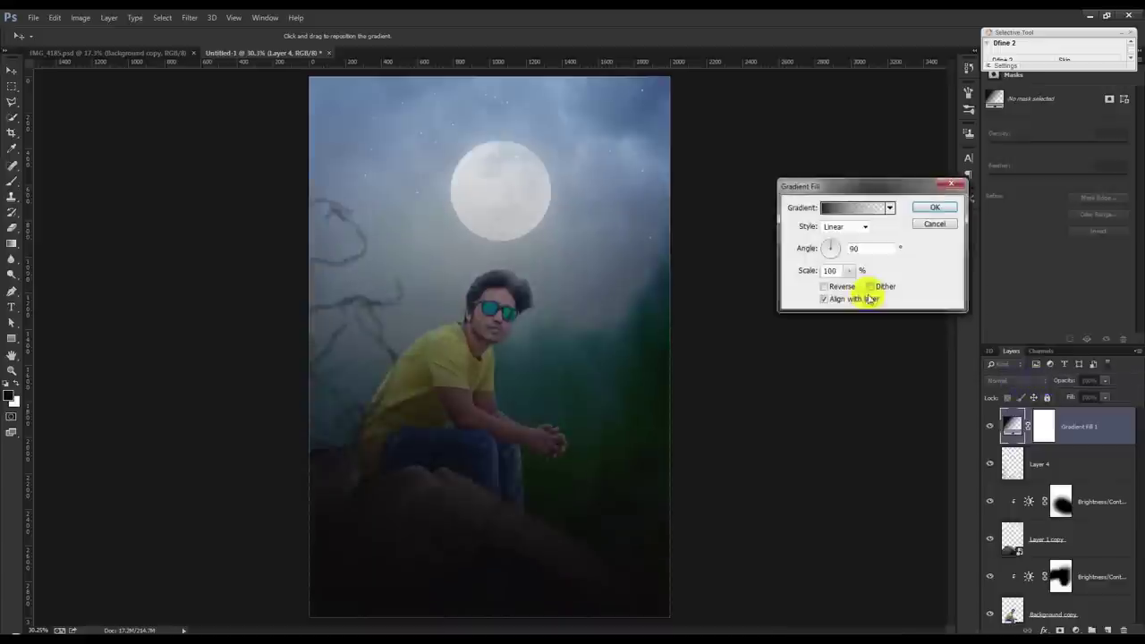
left_click(885, 208)
left_click(855, 270)
left_click(872, 207)
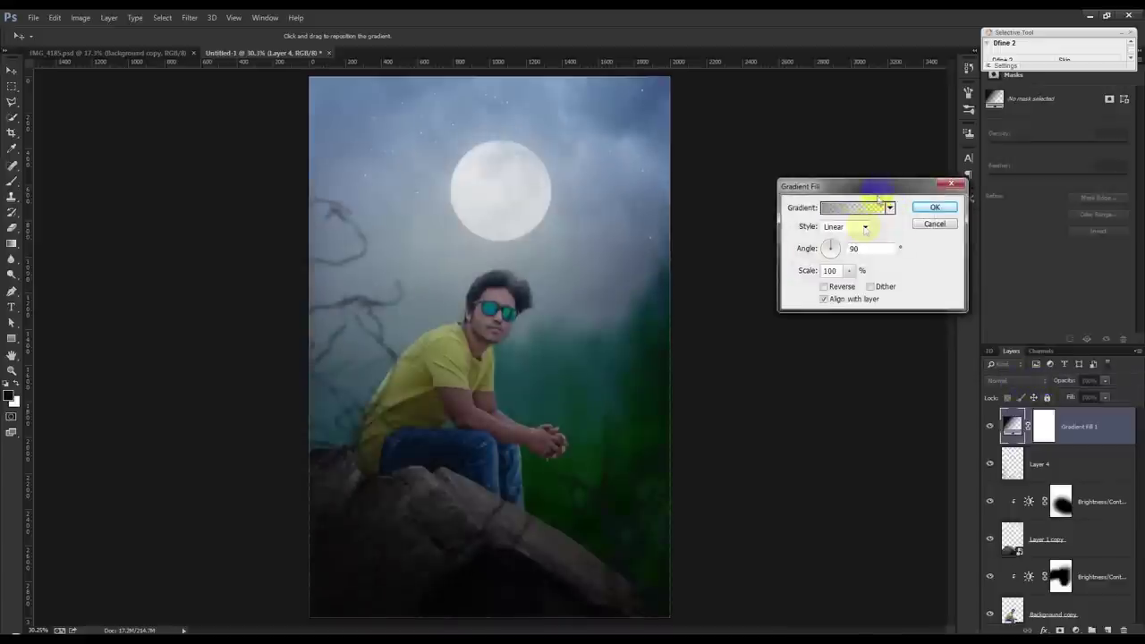
left_click(857, 226)
left_click(853, 255)
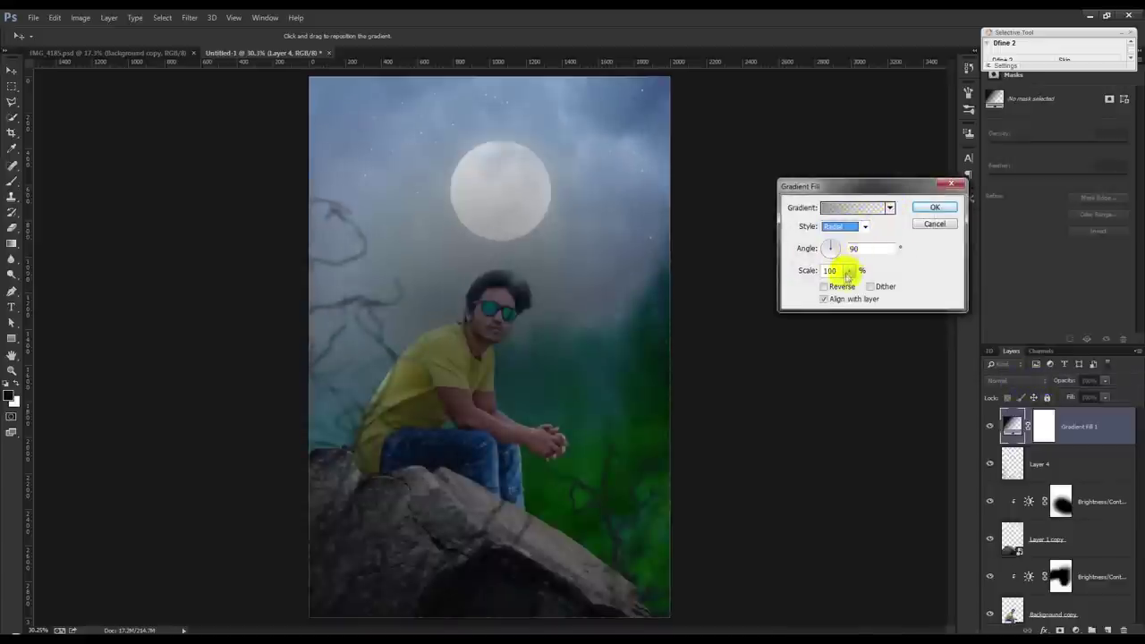
left_click(831, 286)
left_click_drag(542, 363, 548, 246)
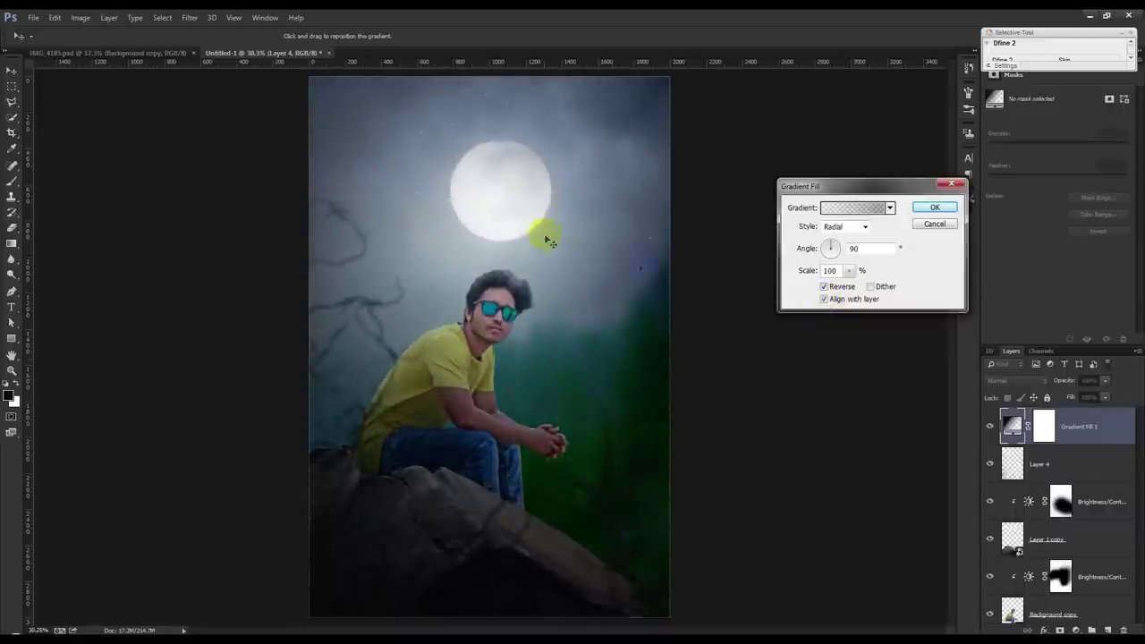
Raise the gradient scale to 377%, confirm, and compare its visibility before targeting its mask
left_click(848, 270)
left_click_drag(857, 288, 858, 286)
left_click(838, 247)
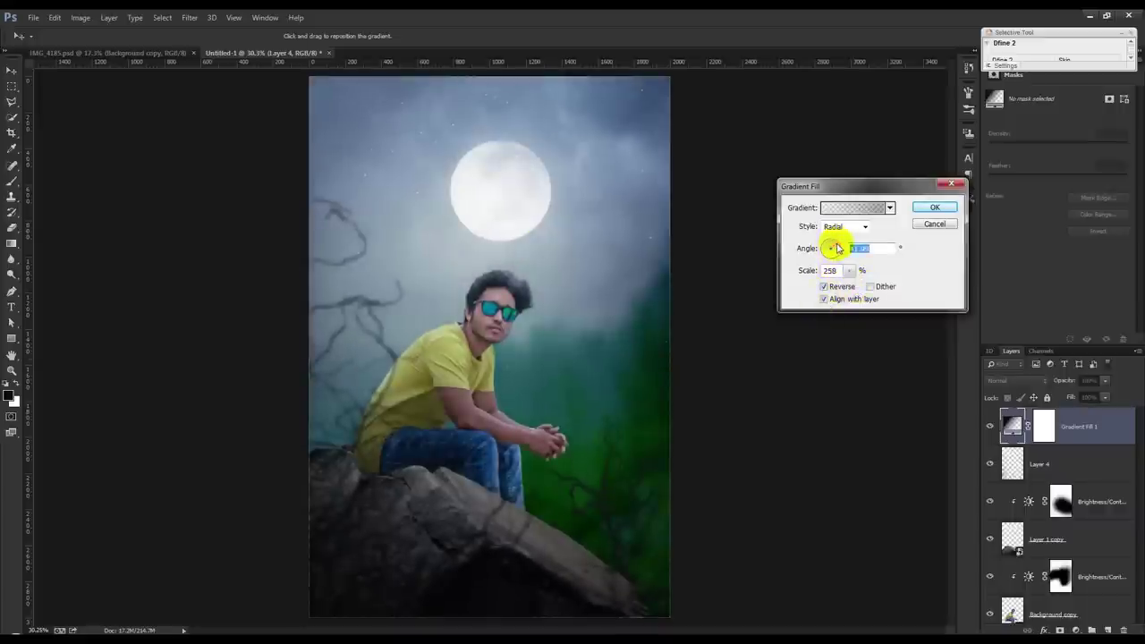
left_click(848, 270)
left_click_drag(852, 288, 857, 287)
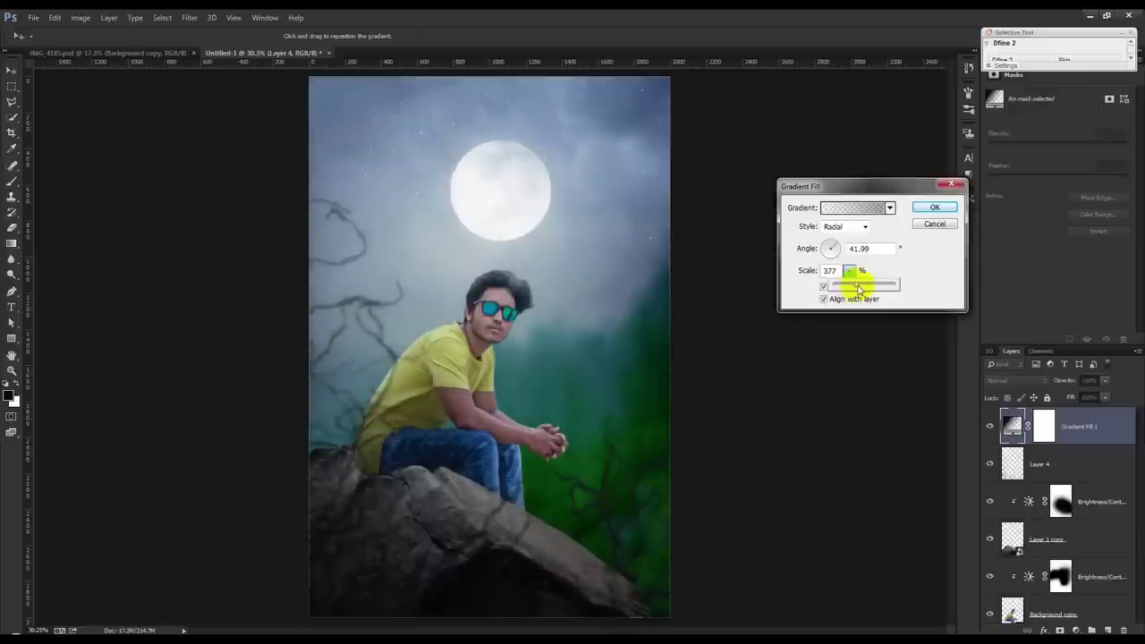
left_click(861, 248)
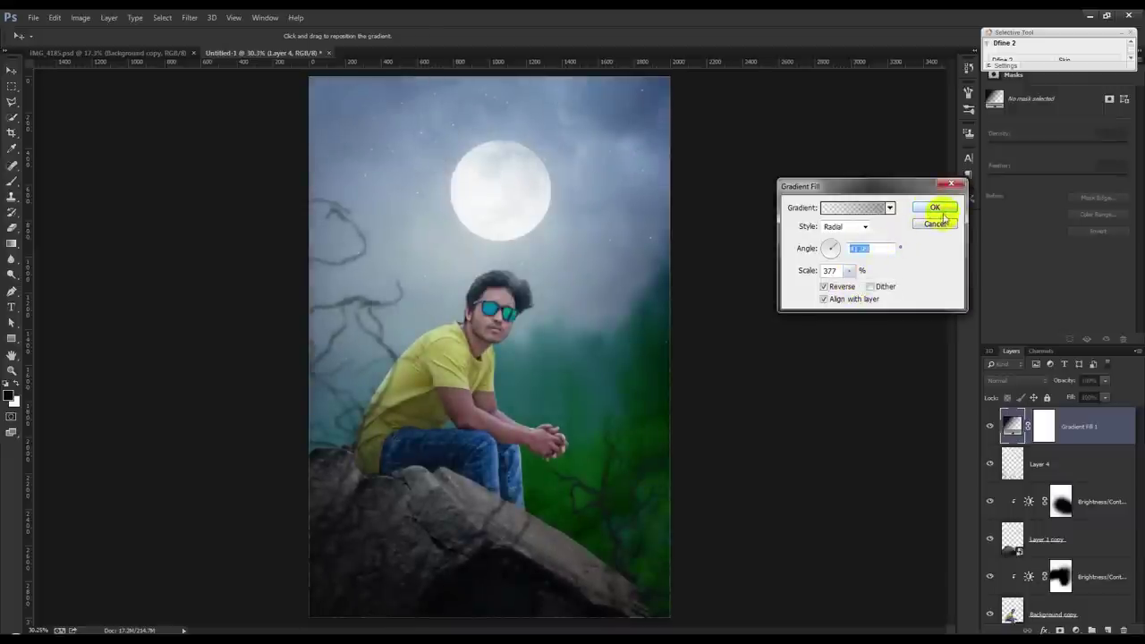
left_click(943, 217)
left_click(990, 428)
left_click(990, 427)
left_click(1044, 427)
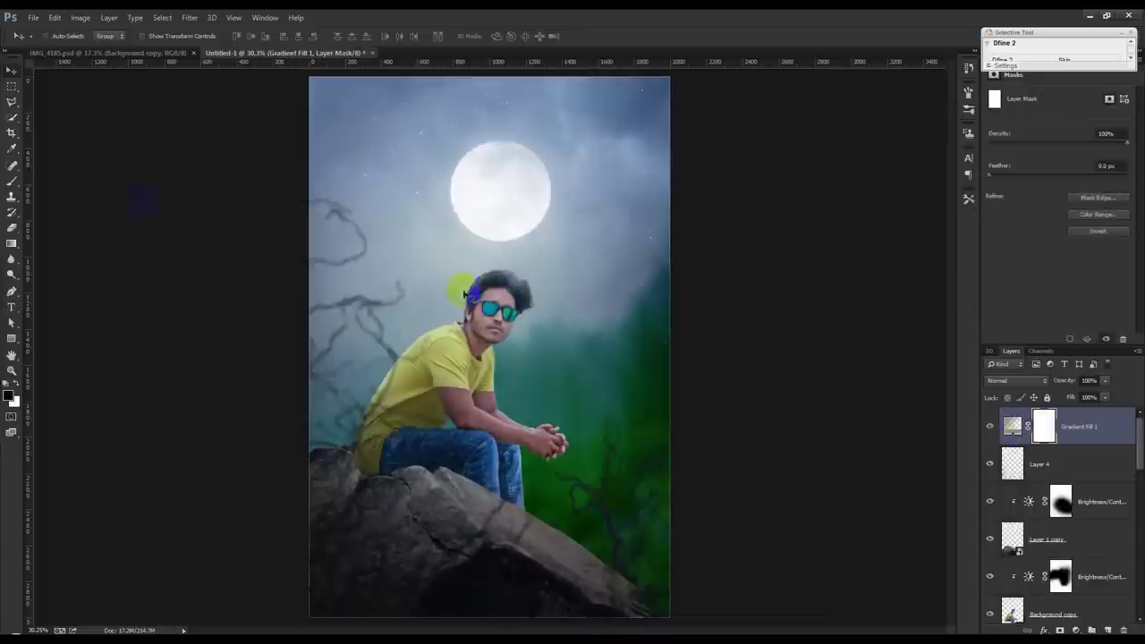
Paint black on the Gradient Fill 1 mask beside the legs and rock, then white back over part of the rock
left_click(12, 181)
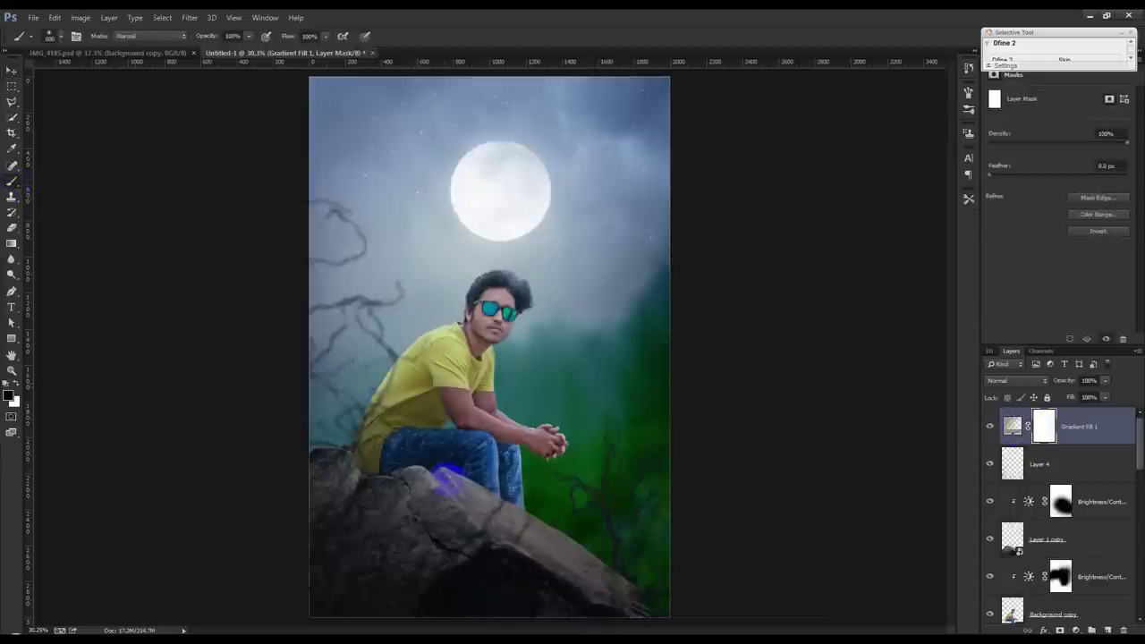
left_click_drag(554, 498, 426, 435)
left_click_drag(615, 528, 410, 464)
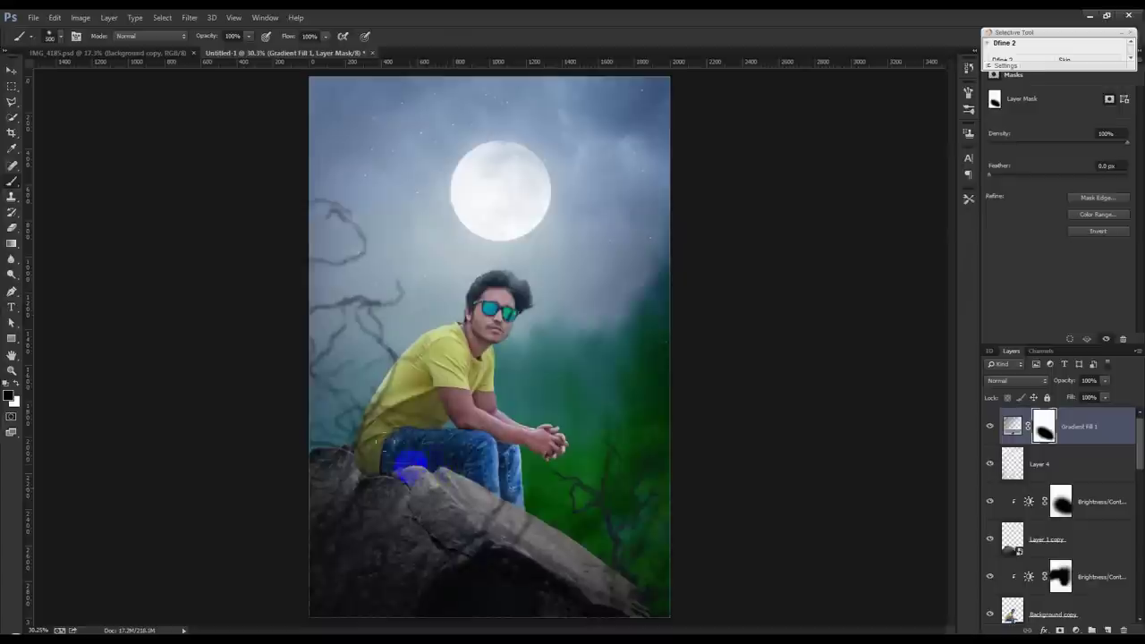
left_click_drag(447, 262, 304, 396)
left_click_drag(344, 438, 312, 455)
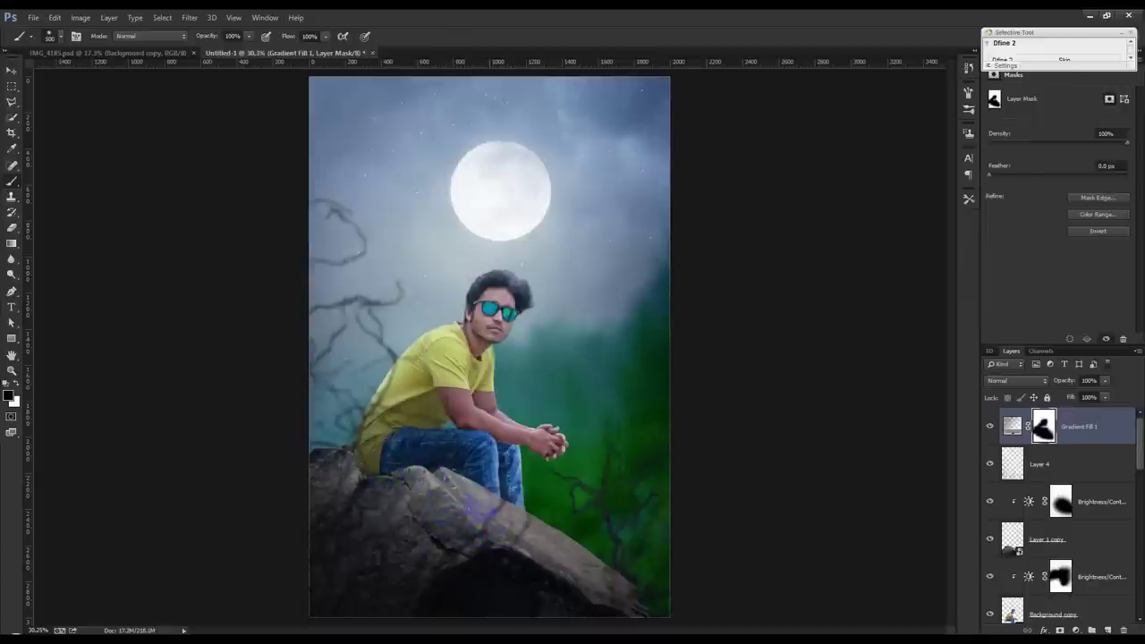
left_click(17, 390)
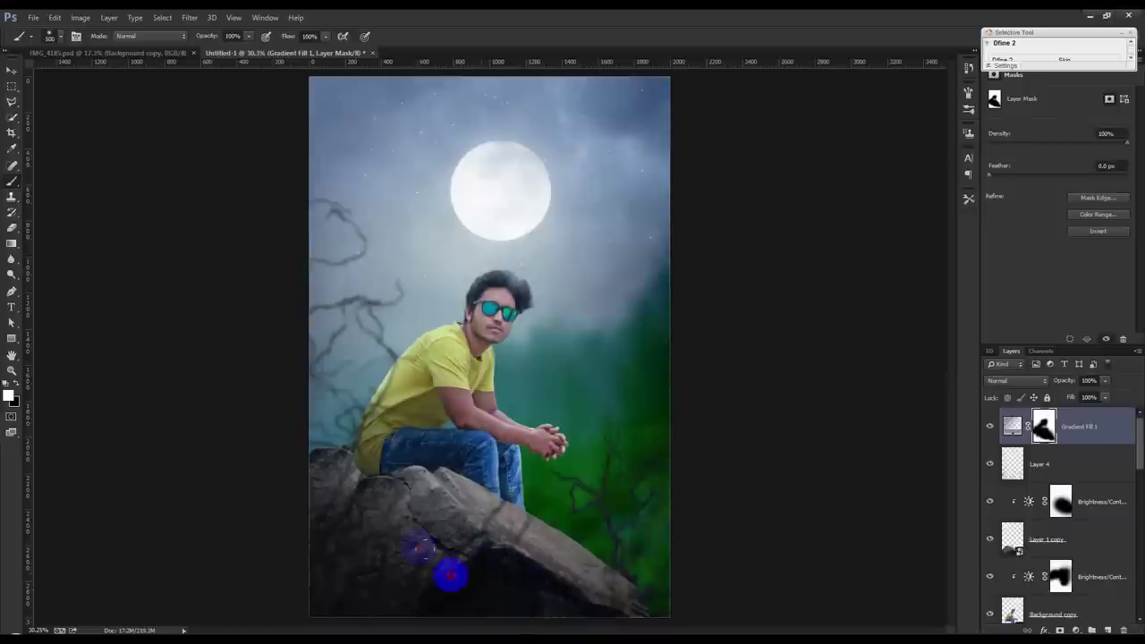
left_click_drag(379, 552, 390, 495)
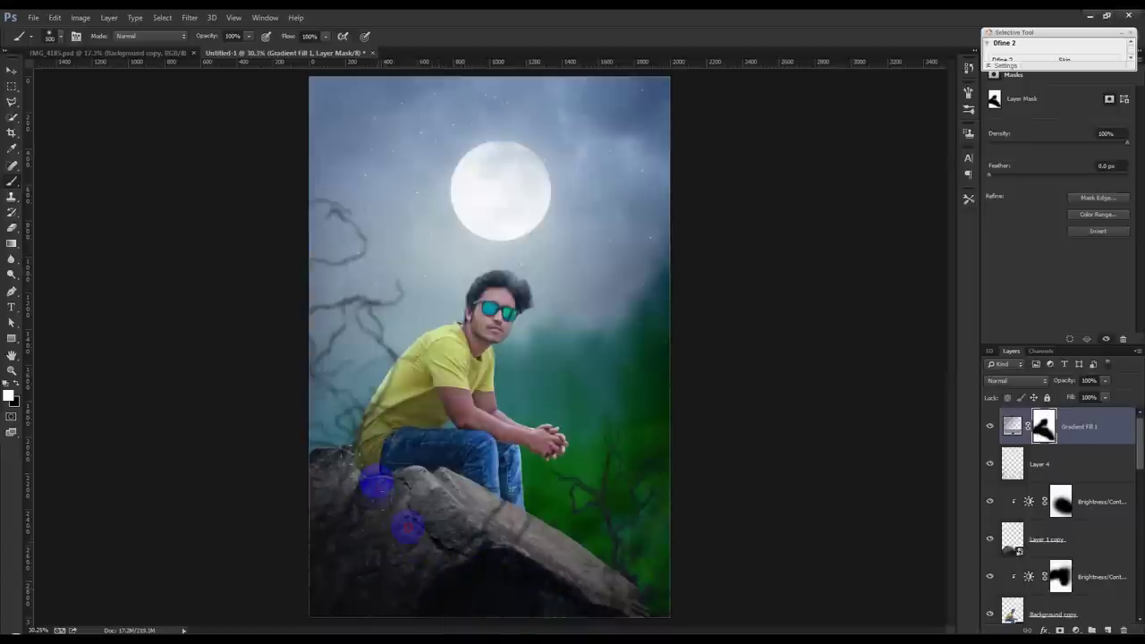
left_click(11, 70)
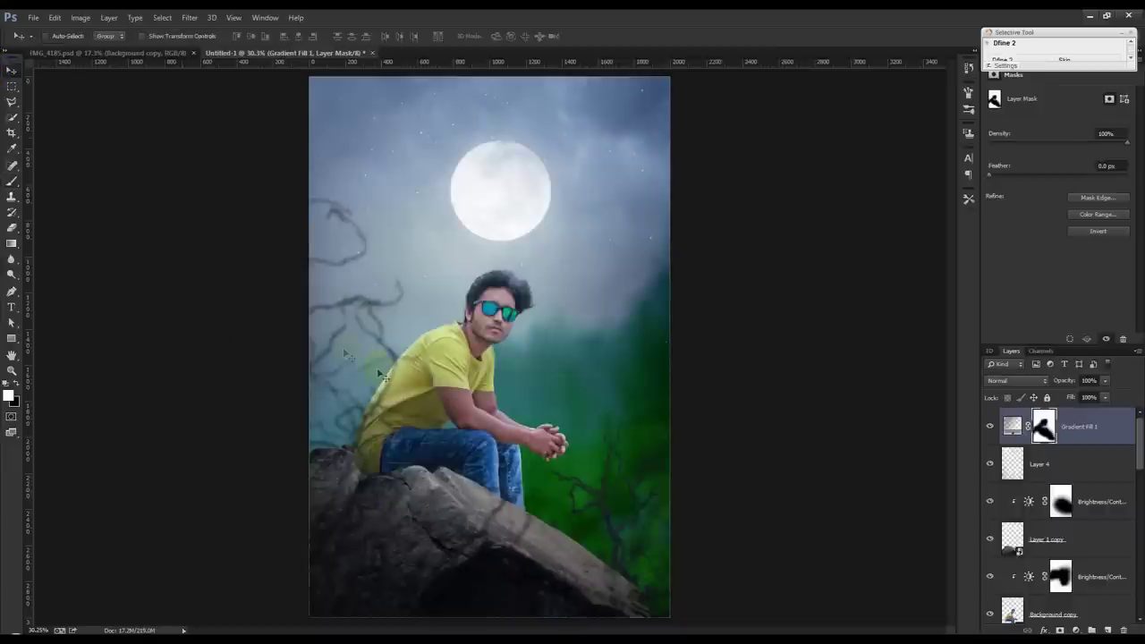
Add a new Brightness/Contrast adjustment under Background copy, clipped to the layer below
scroll(343, 406, "up", 2)
scroll(320, 462, "up", 2)
scroll(373, 475, "up", 2)
scroll(394, 357, "up", 2)
scroll(388, 379, "down", 2)
scroll(1028, 527, "down", 2)
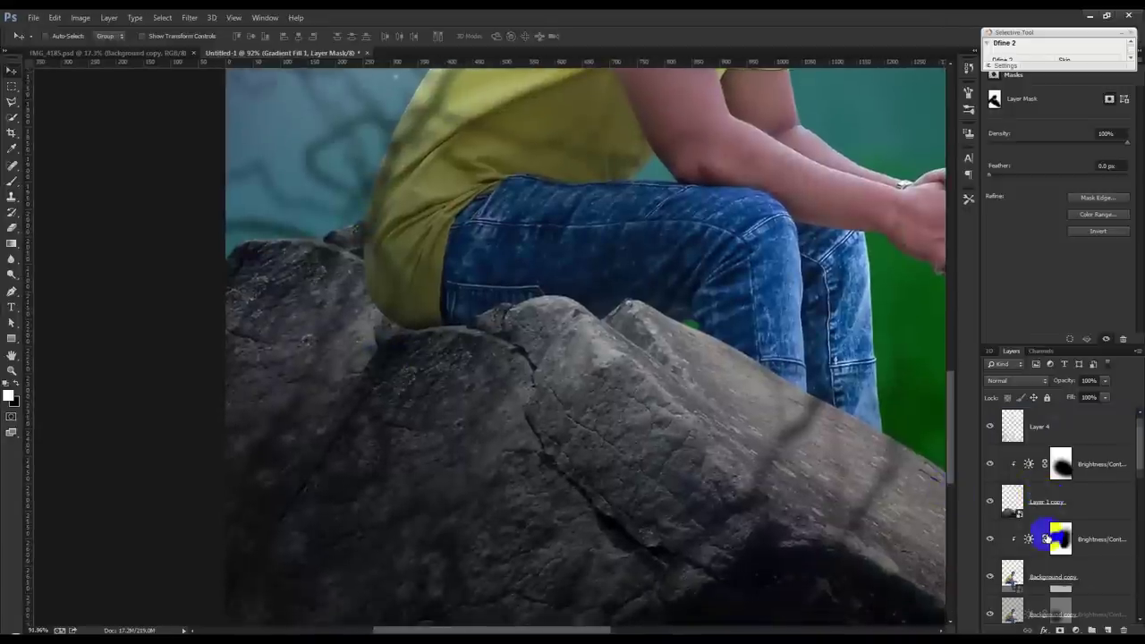
scroll(1048, 537, "down", 1)
left_click(1099, 538)
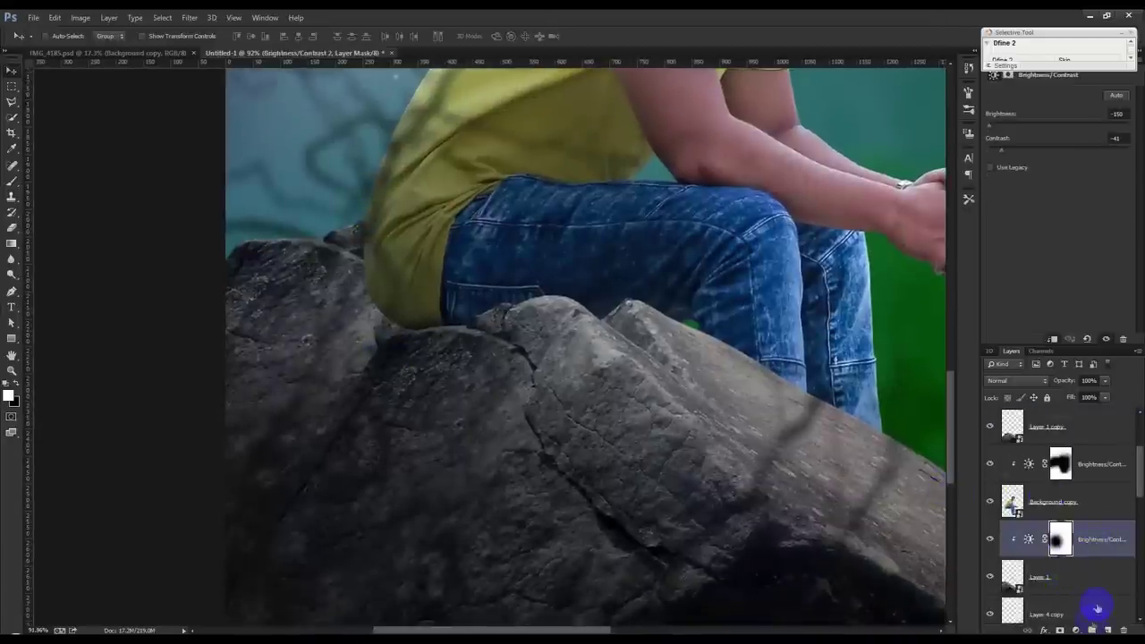
left_click(1078, 629)
left_click(1055, 408)
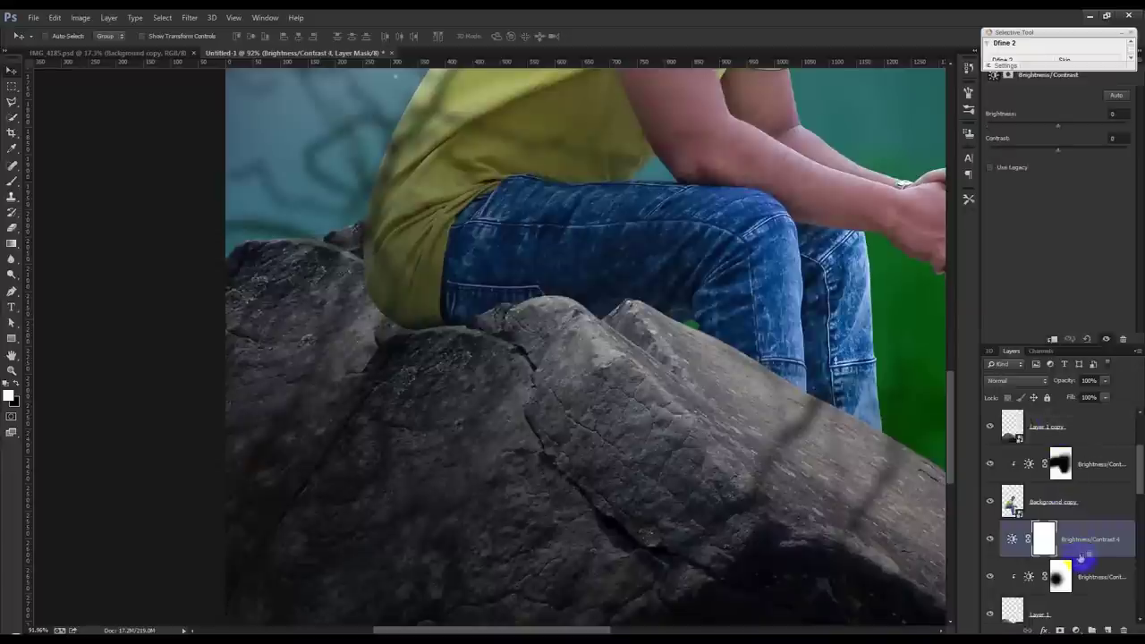
key("ctrl+alt+g")
Set the lower adjustment's contrast to -50, the new one's brightness to -150, and invert its mask
left_click(1085, 564)
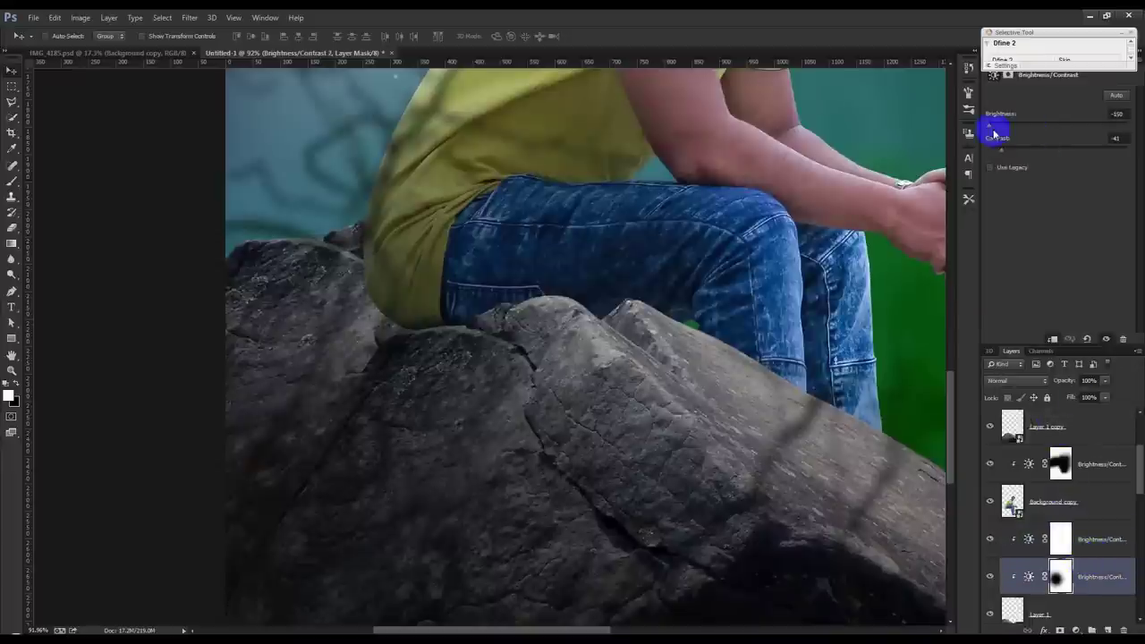
mouse_move(992, 131)
left_mouse_down()
mouse_move(1058, 133)
mouse_move(995, 129)
left_mouse_up()
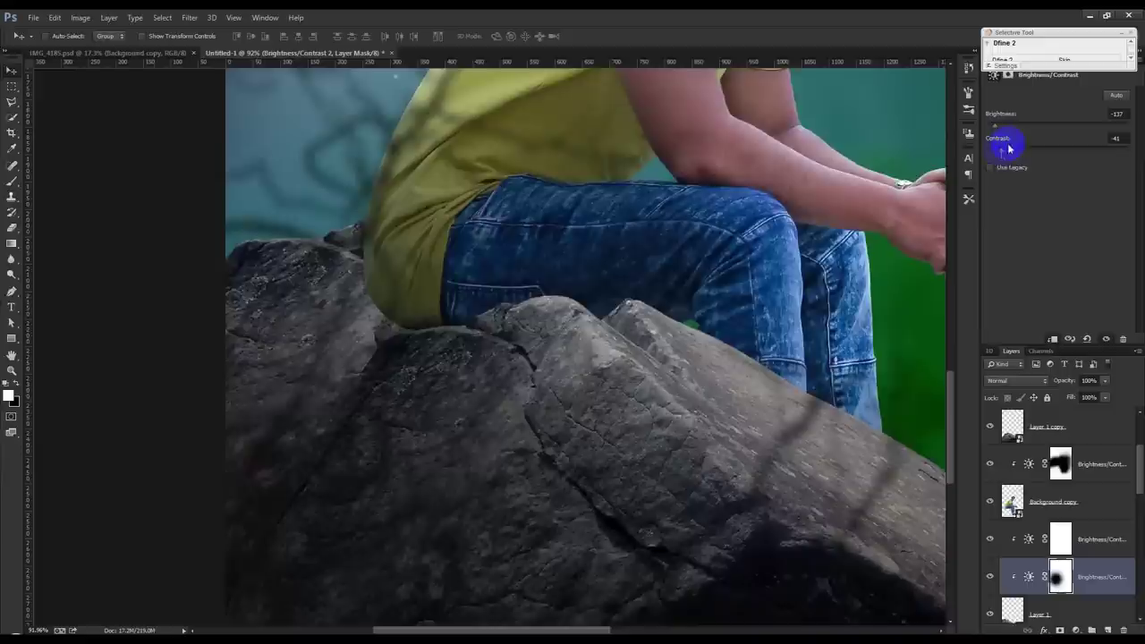
left_click_drag(1006, 149, 984, 154)
left_click(1061, 536)
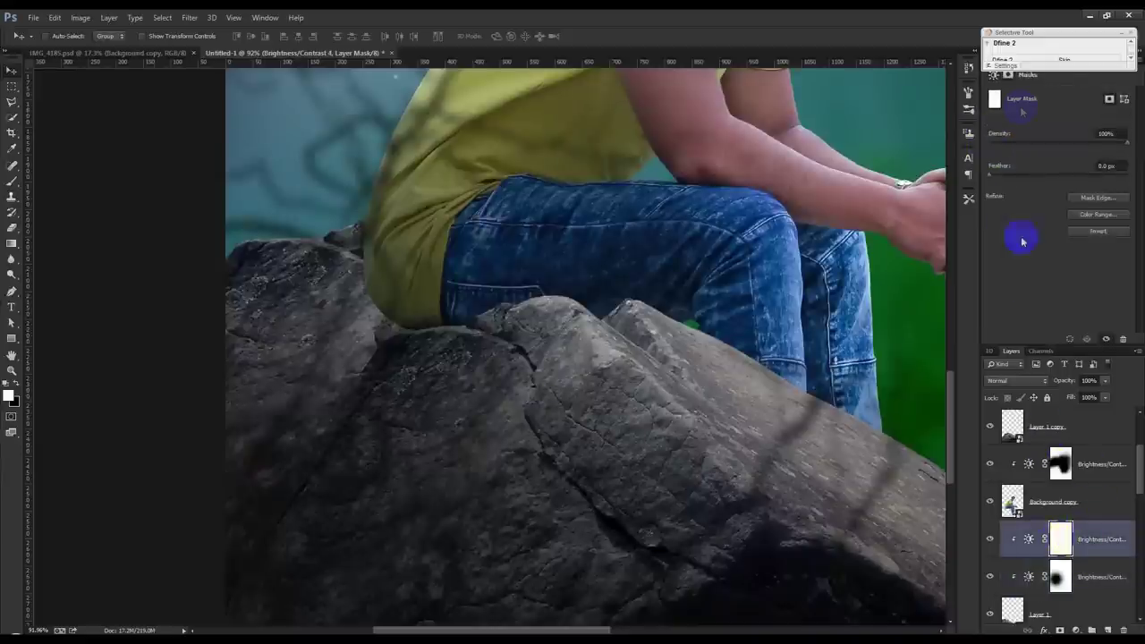
left_click(1028, 538)
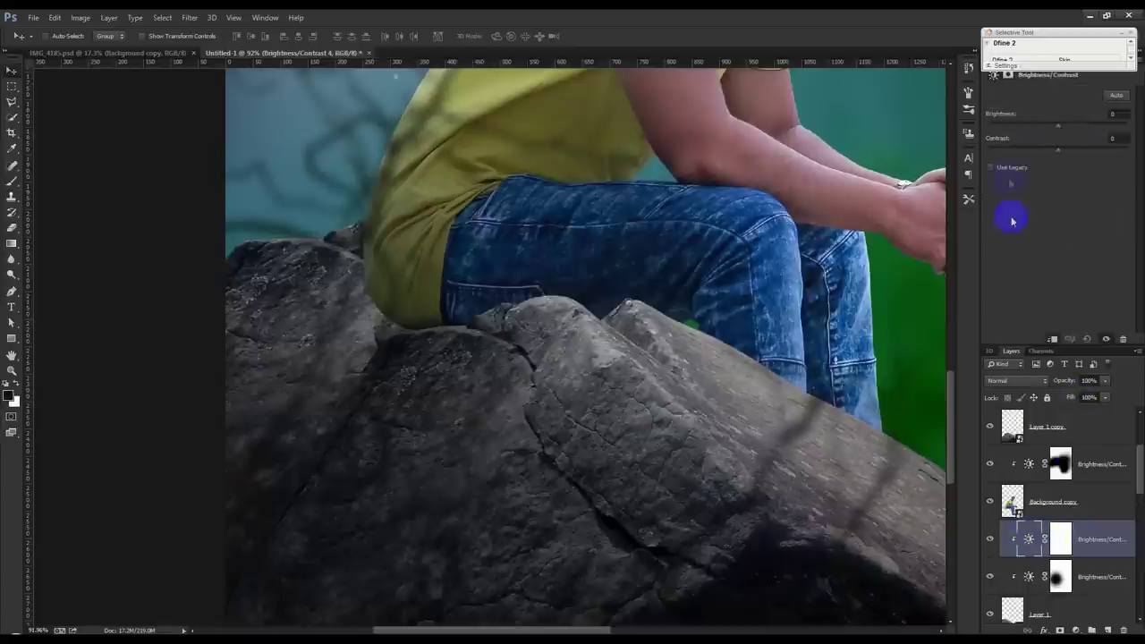
left_click_drag(1050, 126, 1001, 132)
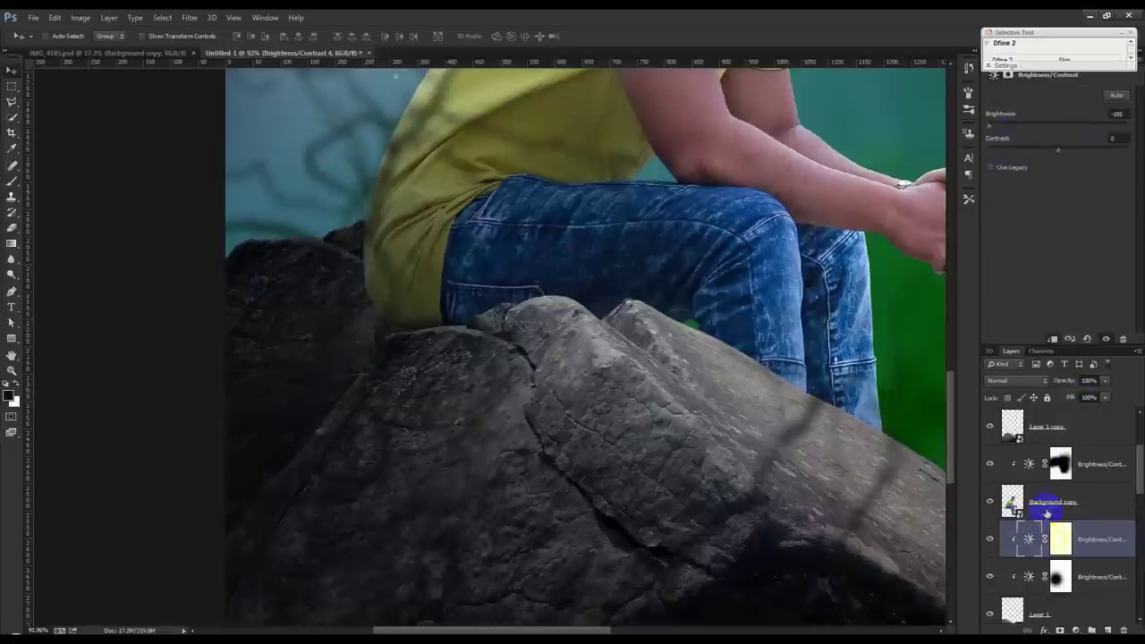
left_click(1059, 537)
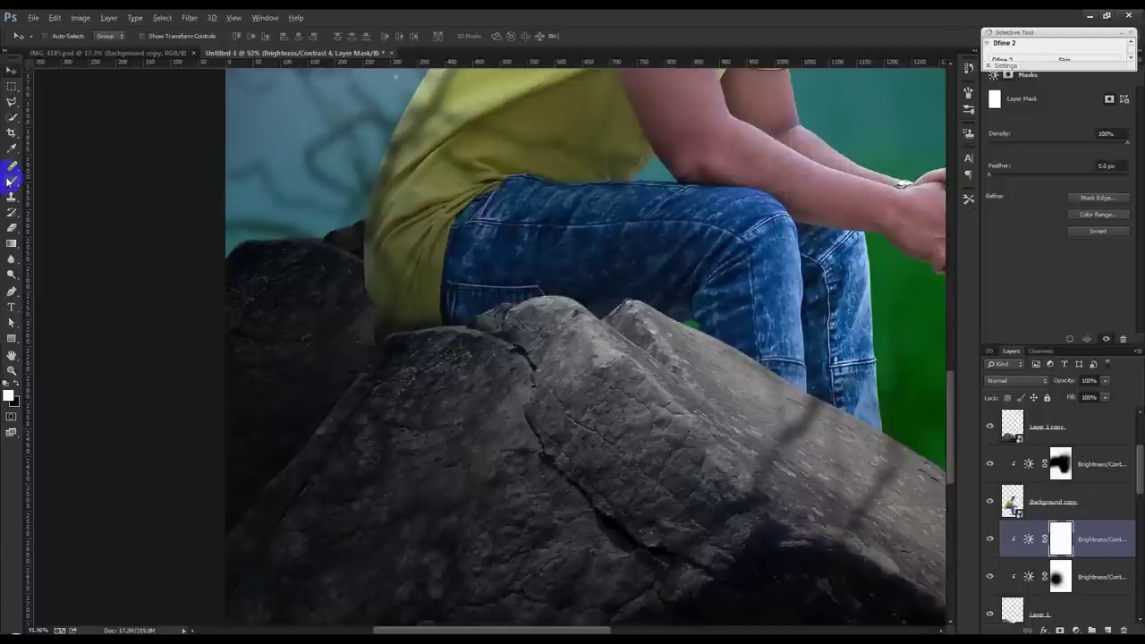
key("ctrl+i")
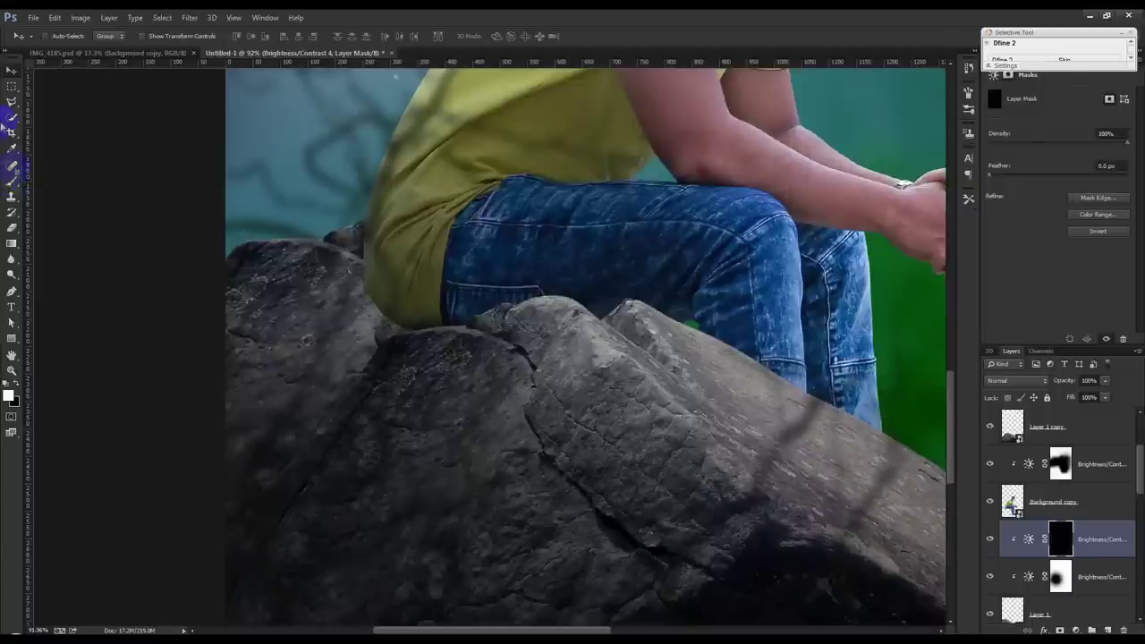
Paint white on the inverted mask to darken the left edge of the rock
left_click(10, 186)
left_click_drag(396, 378, 376, 435)
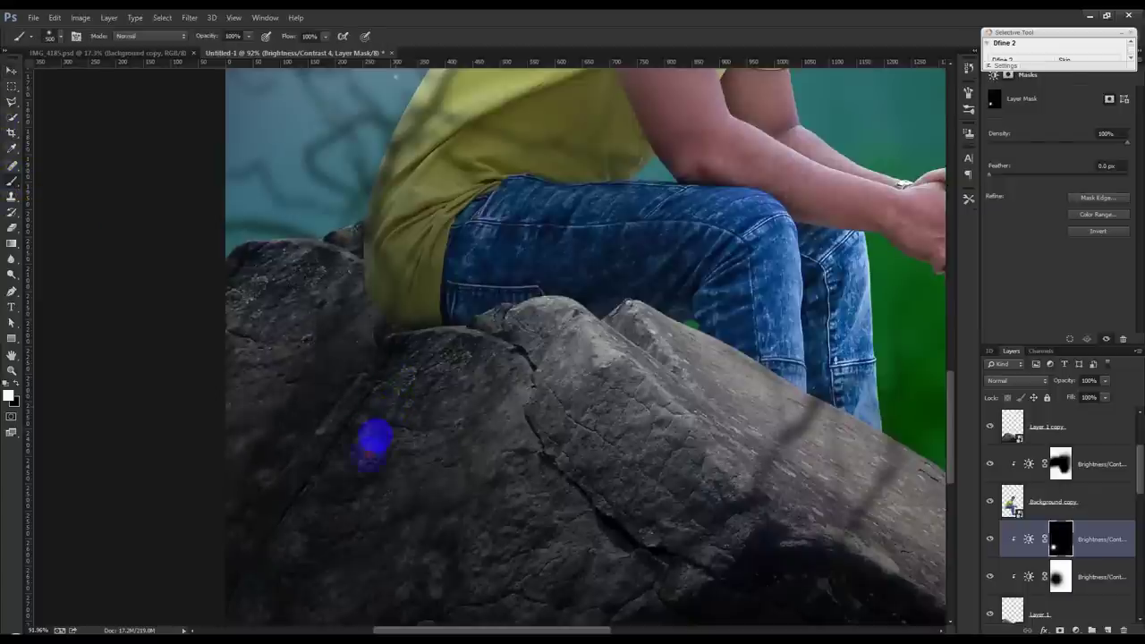
left_click_drag(360, 476, 443, 414)
left_click(457, 354)
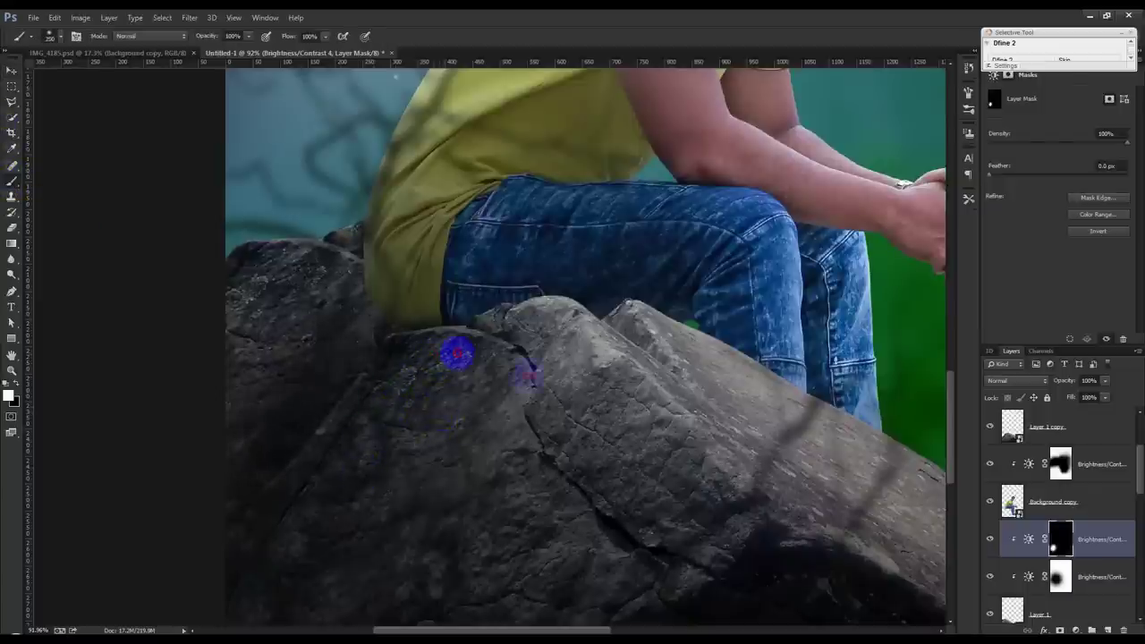
left_click_drag(464, 353, 211, 450)
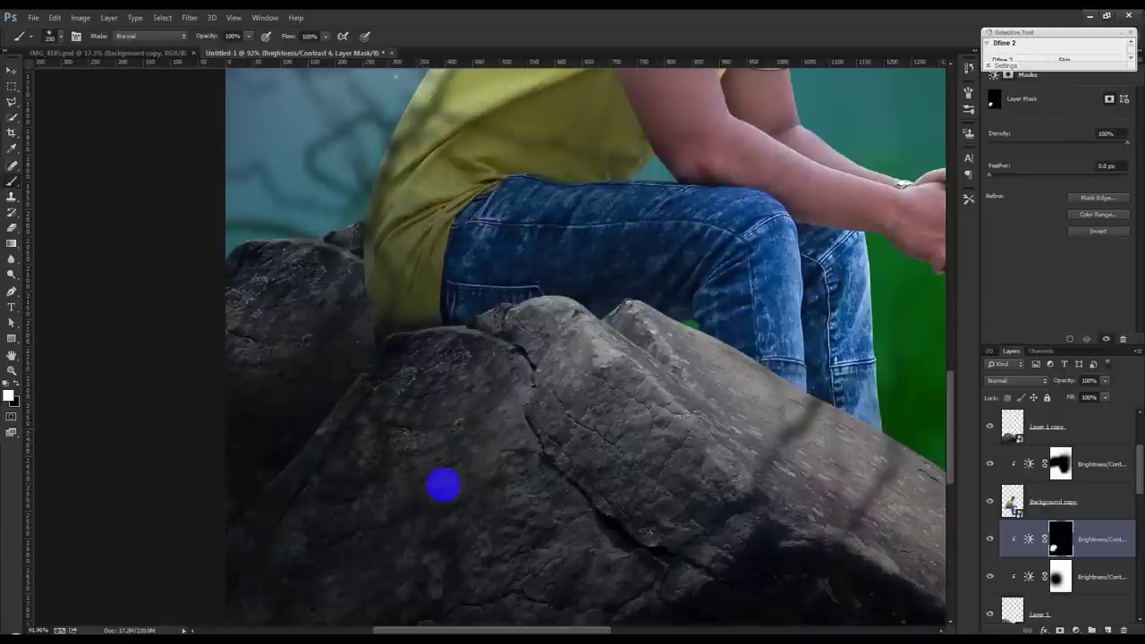
left_click(1076, 508)
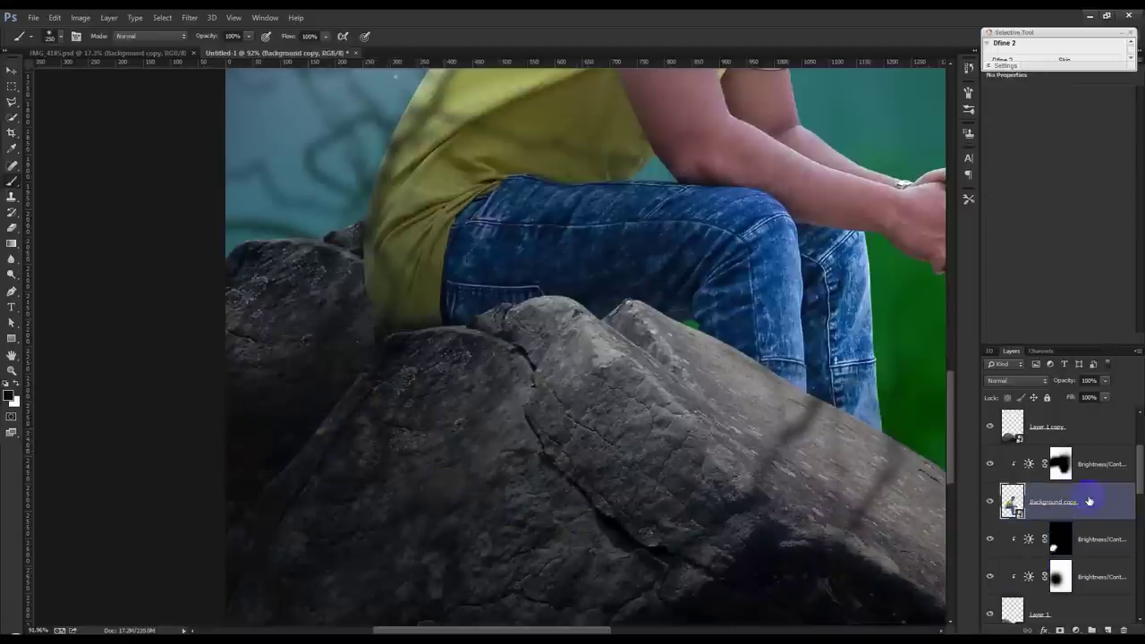
Add another Brightness/Contrast adjustment at -123 brightness and invert its mask
left_click(1075, 630)
left_click(1073, 416)
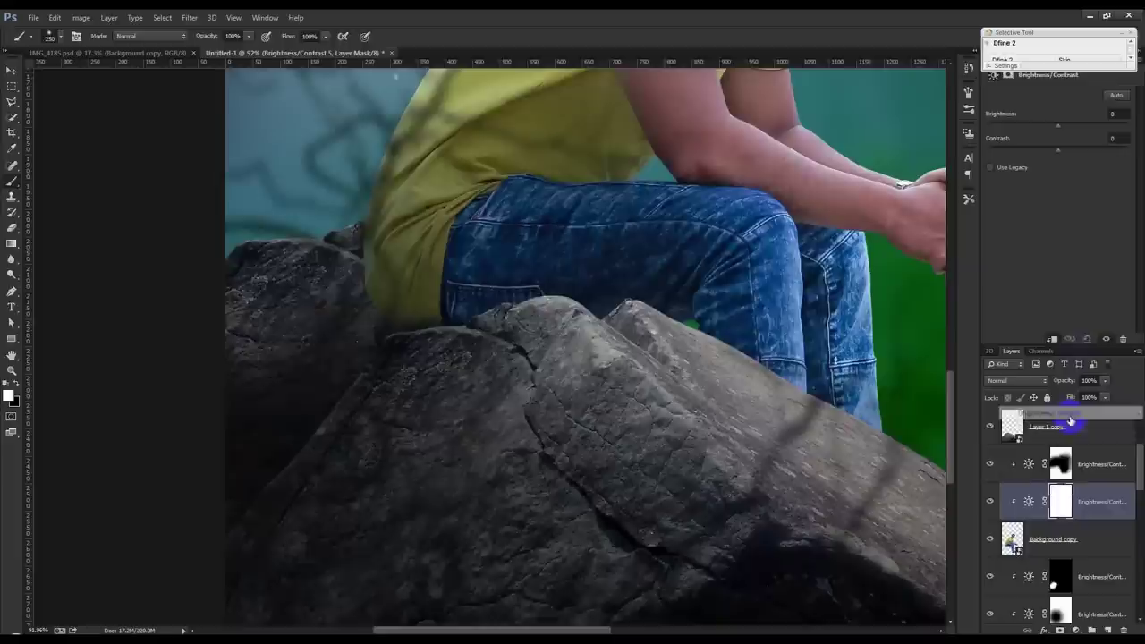
left_click_drag(1060, 125, 1002, 134)
key("ctrl+i")
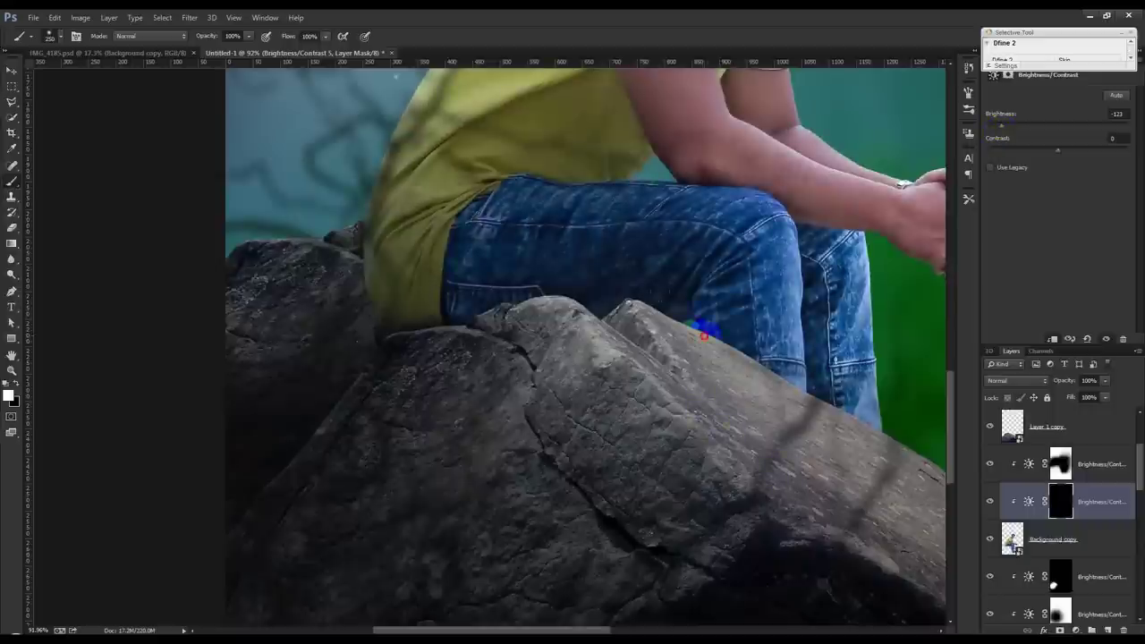
Paint darkening along the rock edge beside the jeans and set the layer opacity to 87%
mouse_move(558, 340)
left_mouse_down()
mouse_move(358, 316)
mouse_move(375, 294)
mouse_move(476, 335)
mouse_move(429, 268)
left_mouse_up()
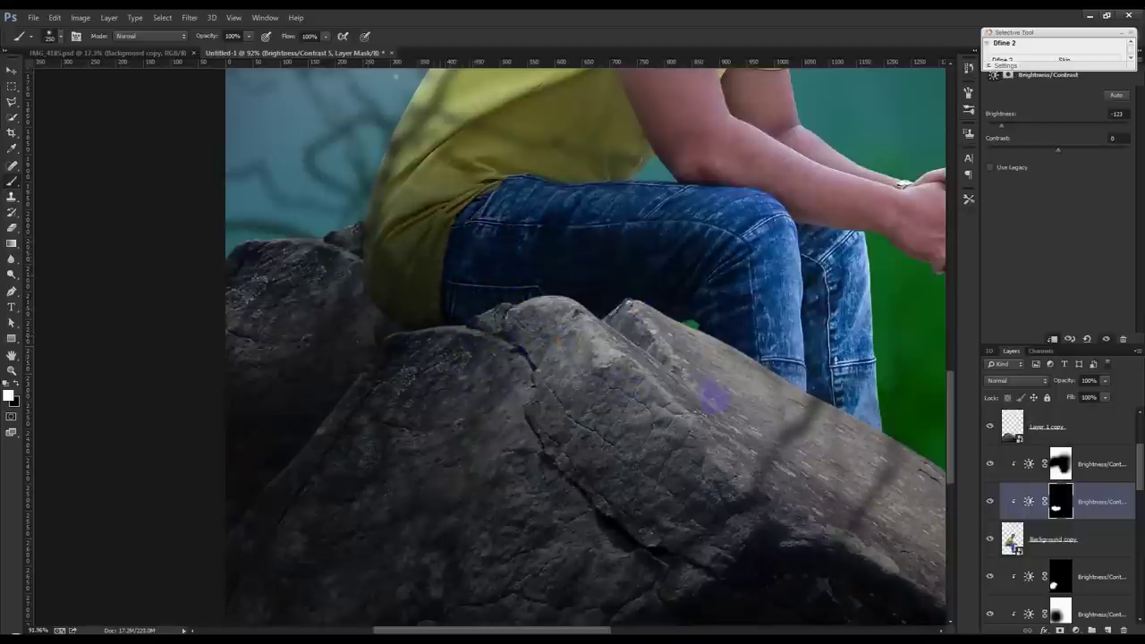
left_click_drag(462, 253, 487, 373)
mouse_move(715, 369)
left_mouse_down()
mouse_move(778, 358)
mouse_move(856, 485)
mouse_move(854, 509)
left_mouse_up()
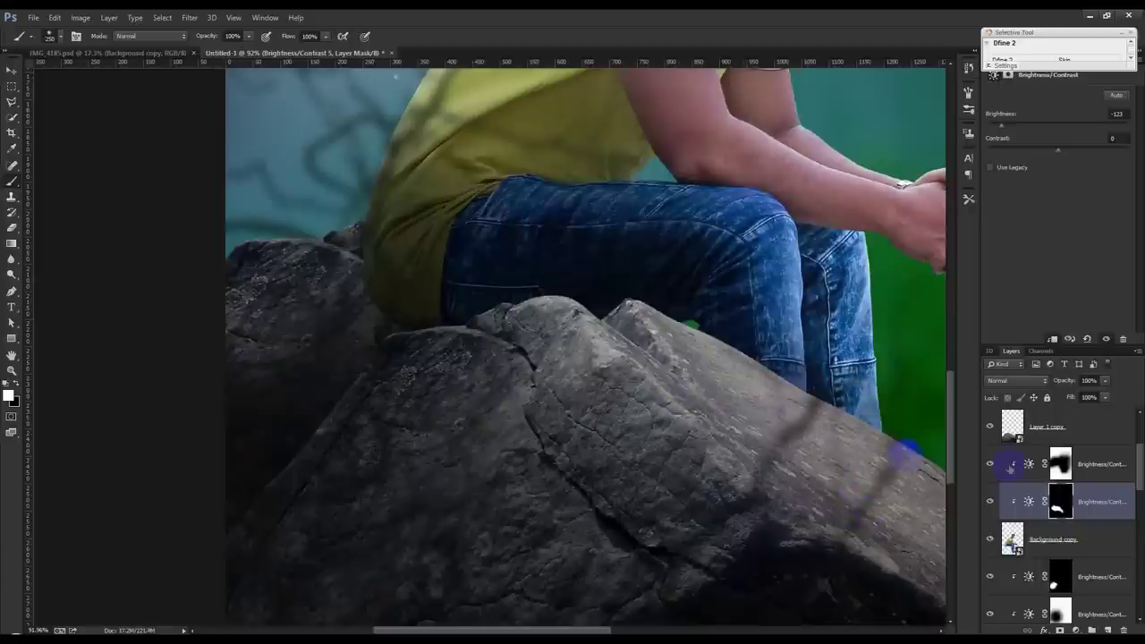
left_click(1052, 380)
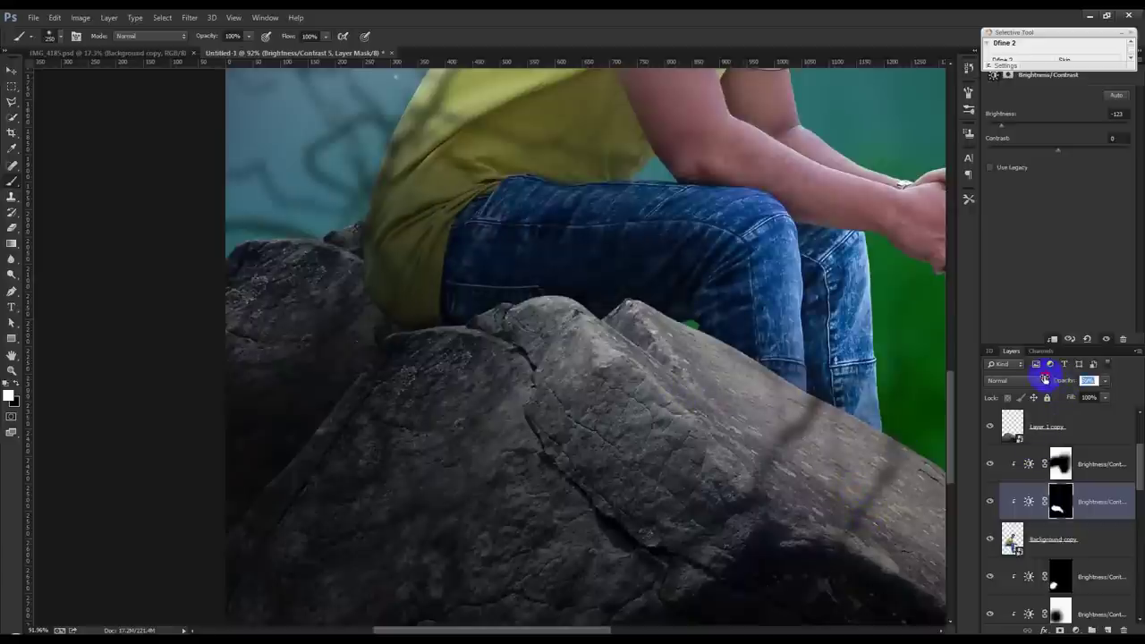
type("87")
scroll(572, 436, "down", 3)
Lower the adjustment layer's opacity to 45%
scroll(563, 435, "down", 3)
scroll(554, 435, "up", 1)
left_click(1051, 380)
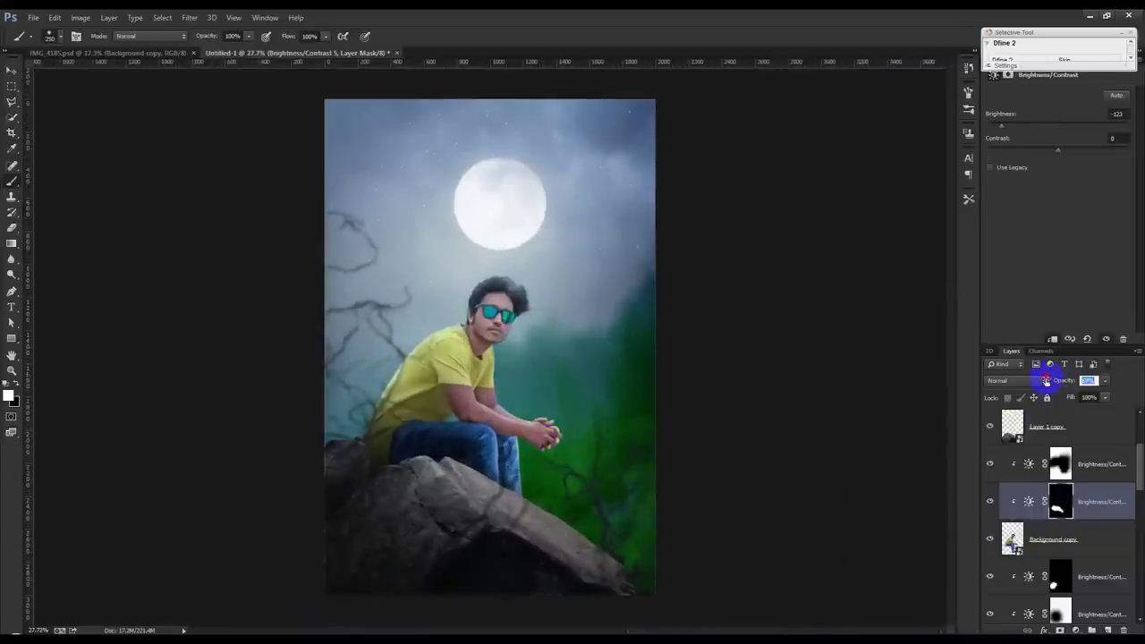
type("45")
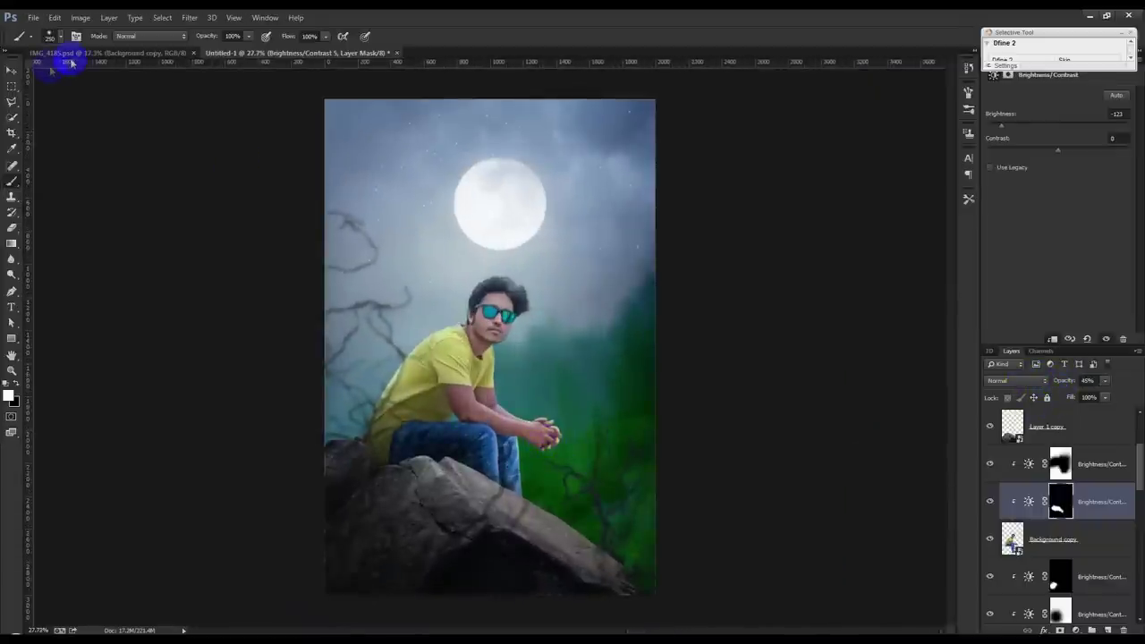
left_click(12, 70)
Add Layer 5 above Gradient Fill 1 and fill it with the merged composite via Apply Image
scroll(355, 271, "up", 1)
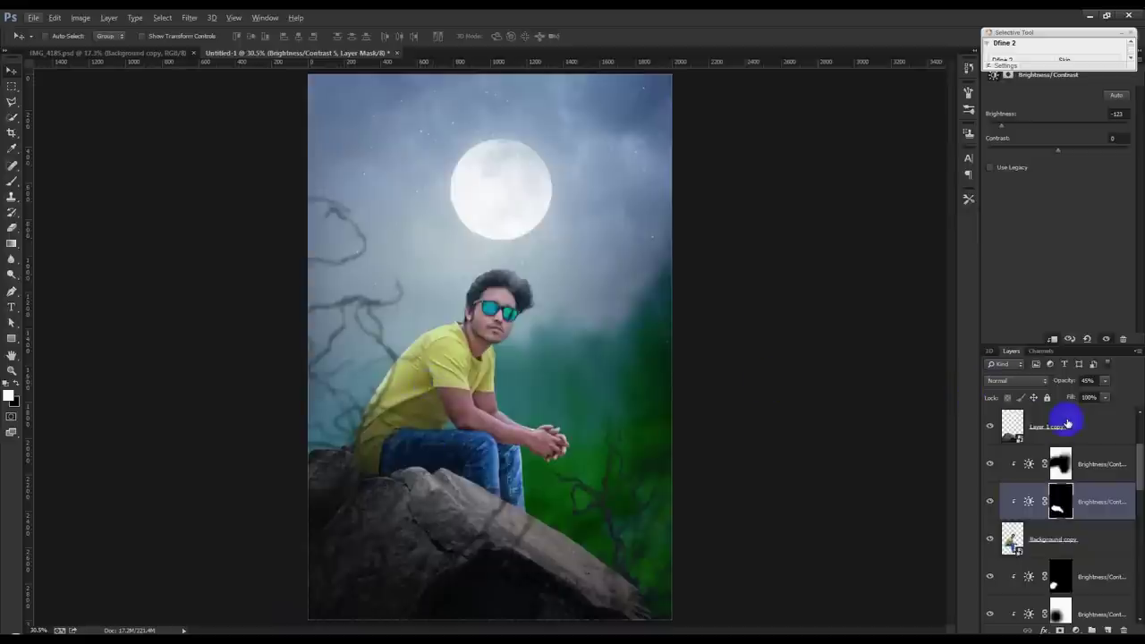
scroll(1068, 422, "up", 3)
left_click(1099, 420)
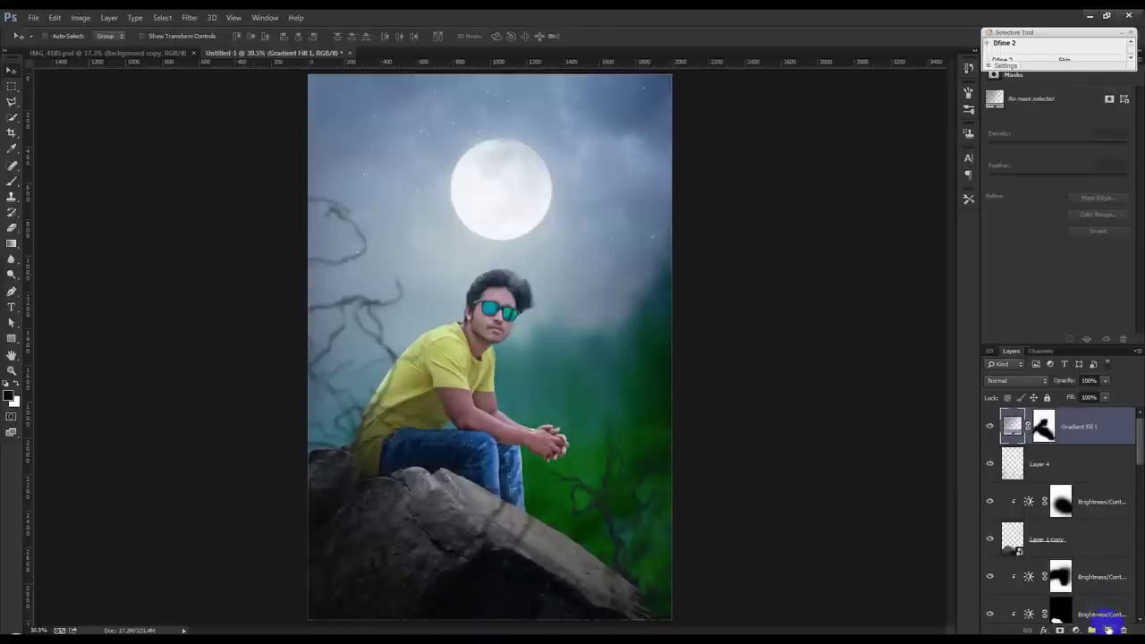
left_click(1107, 629)
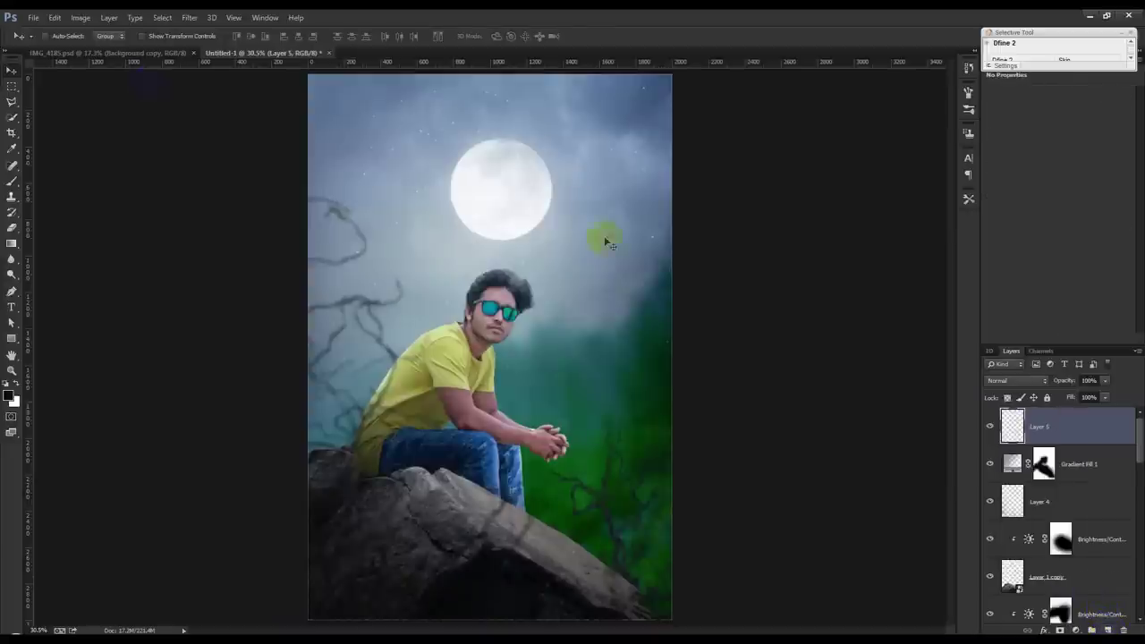
left_click(80, 17)
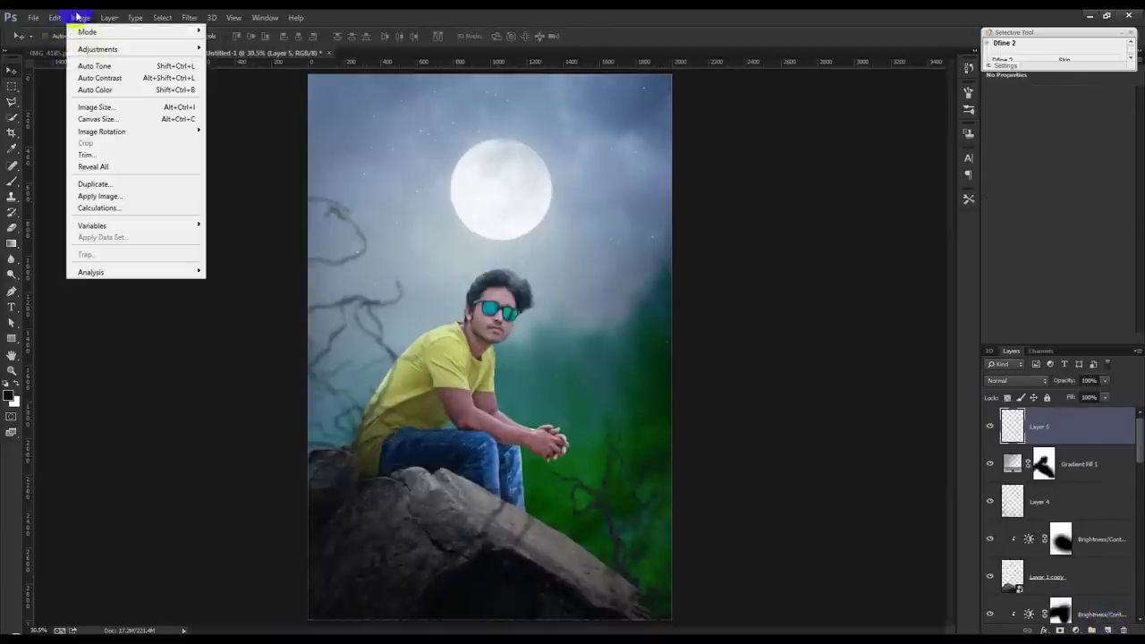
left_click(101, 196)
left_click(676, 192)
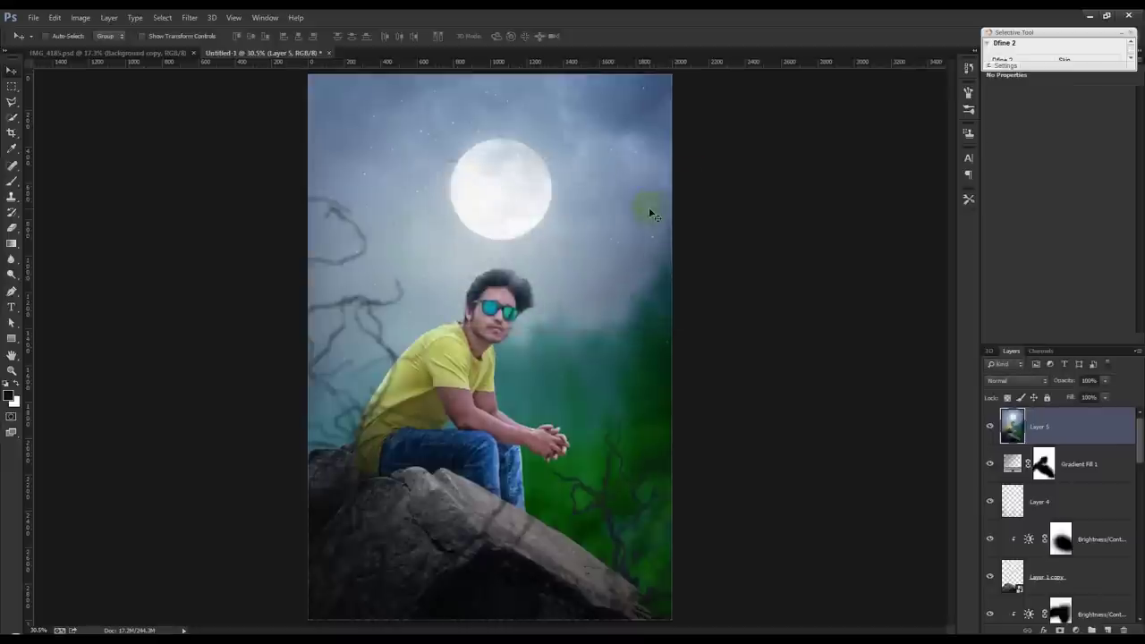
left_click(186, 24)
left_click(190, 18)
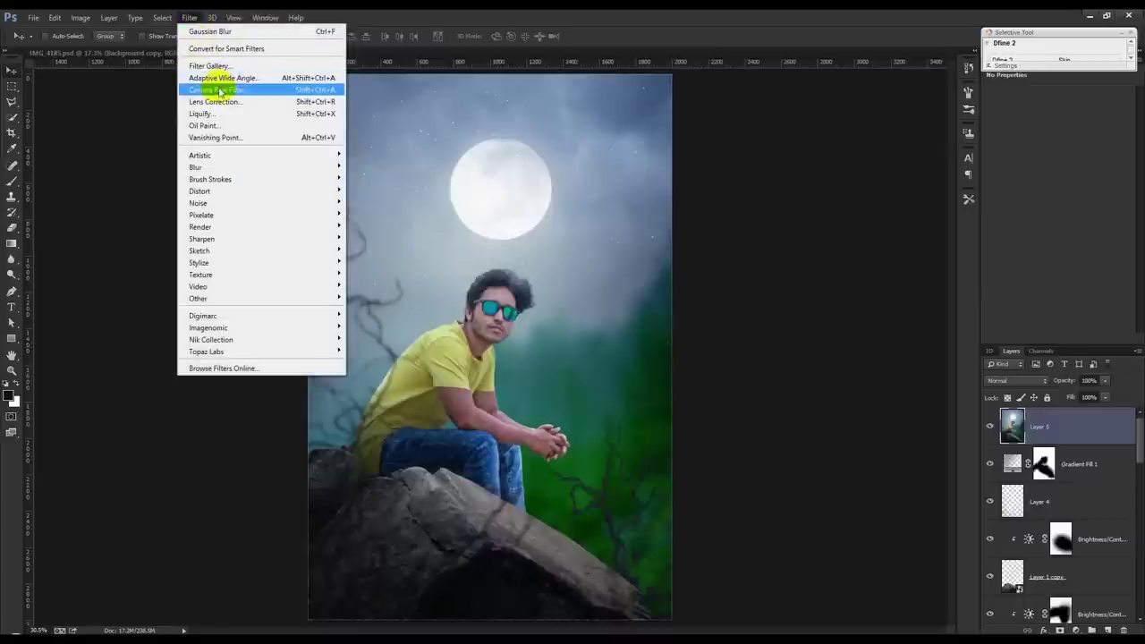
In Camera Raw, raise vibrance, lower highlights, brighten whites, and tweak temperature, tint and contrast
left_click(219, 91)
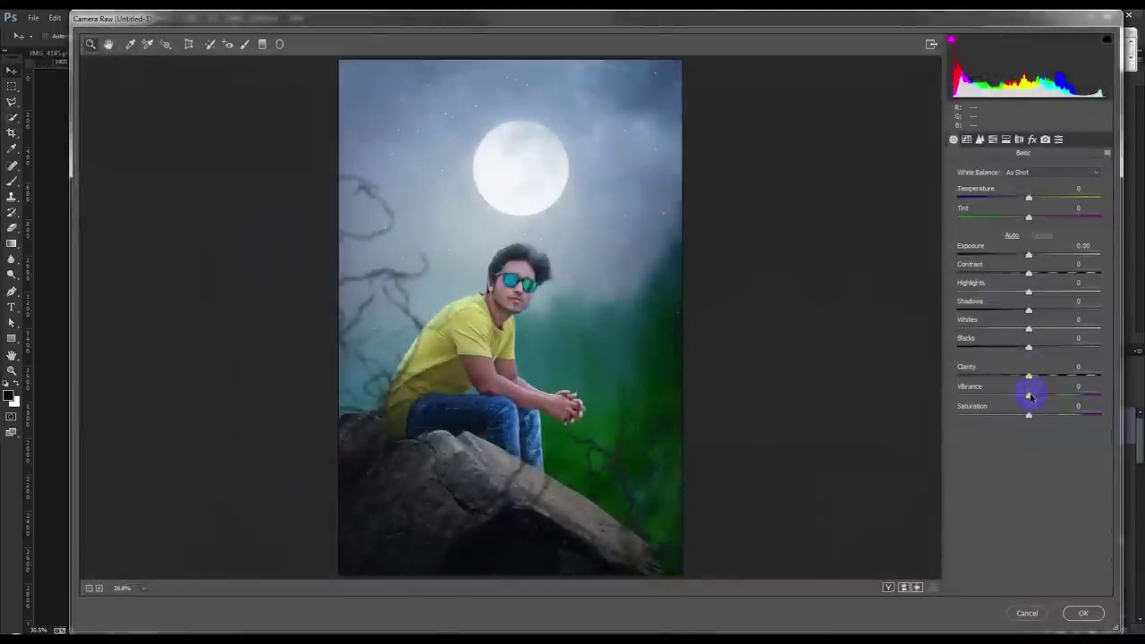
left_click_drag(1037, 396, 1042, 395)
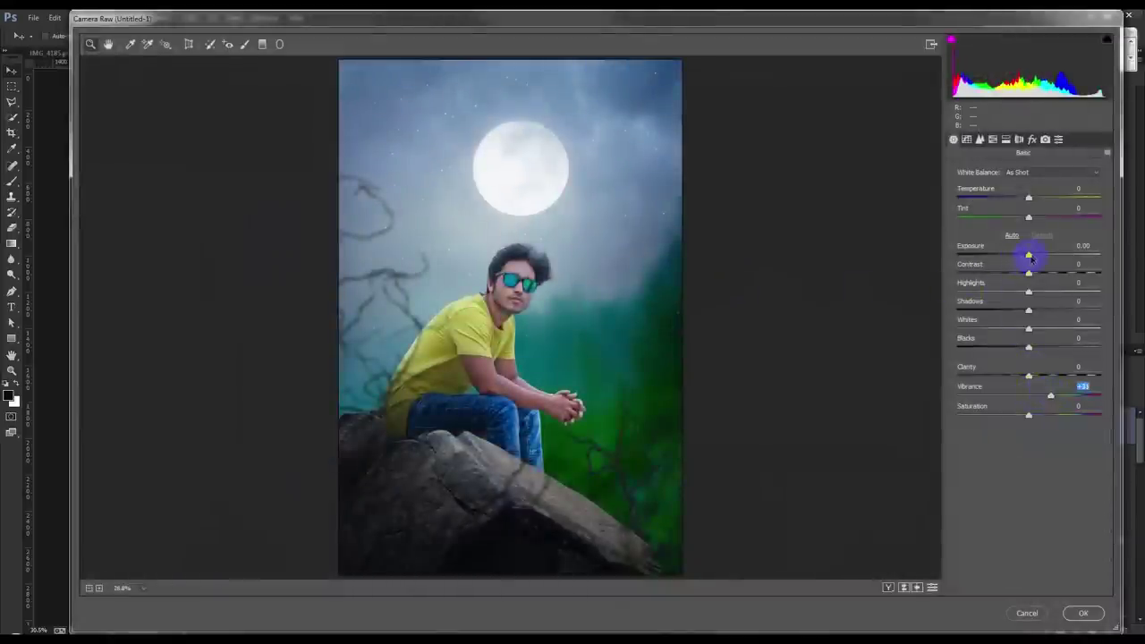
left_click_drag(1029, 292, 1031, 295)
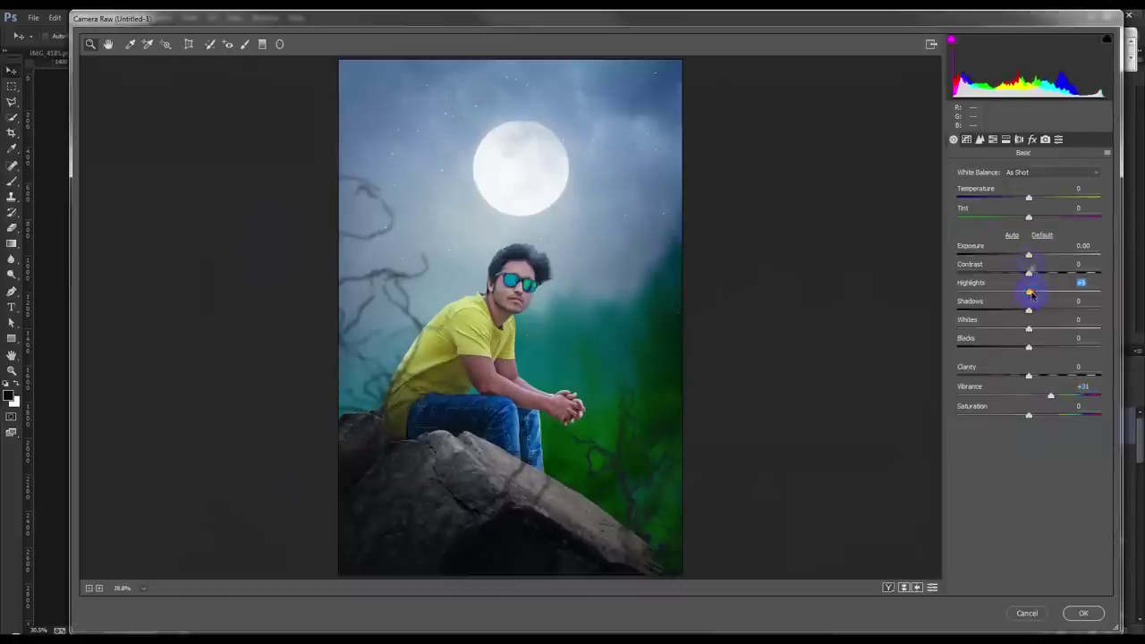
left_click_drag(1026, 199, 1031, 200)
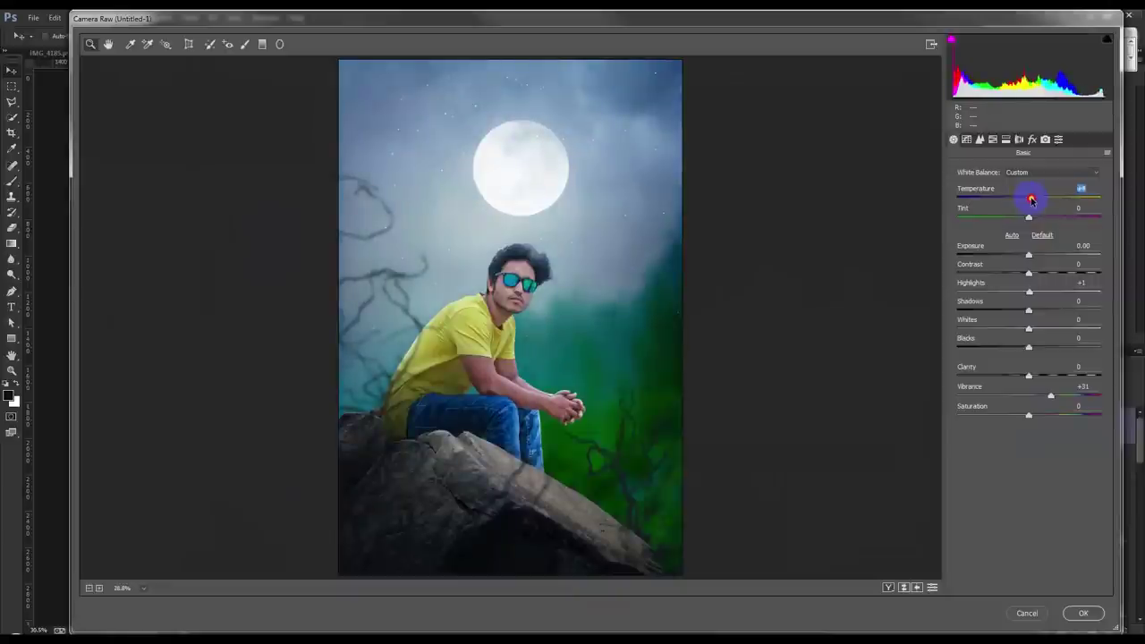
left_click_drag(1029, 219, 1022, 218)
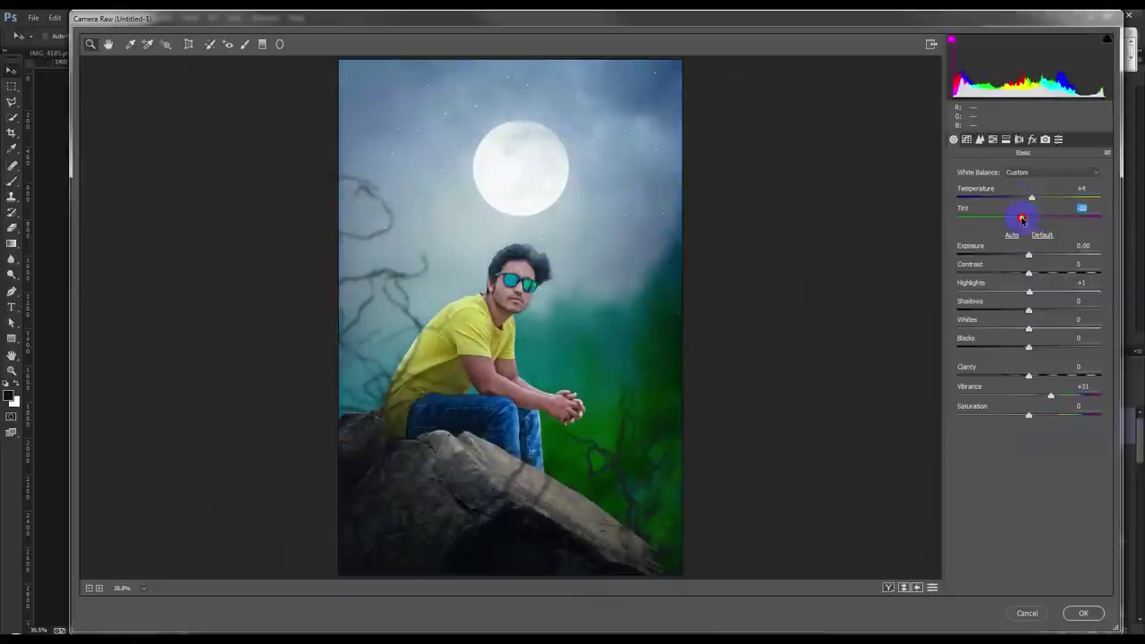
mouse_move(1029, 294)
left_mouse_down()
mouse_move(1008, 289)
mouse_move(1040, 287)
mouse_move(1003, 290)
left_mouse_up()
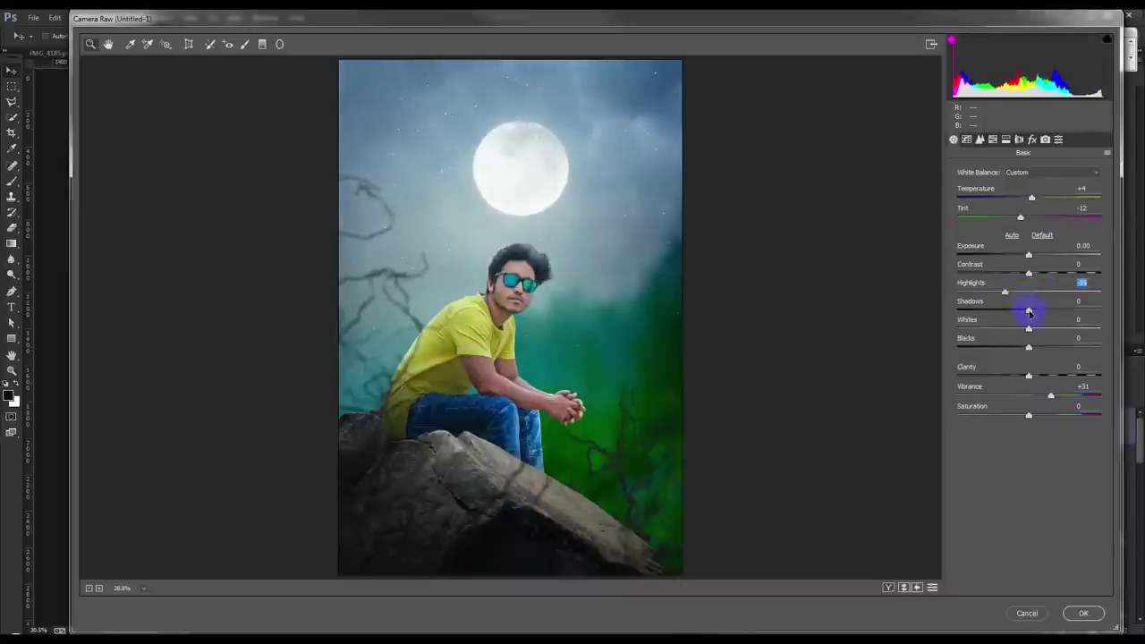
left_click_drag(1028, 330, 1041, 330)
left_click_drag(1029, 273, 1031, 277)
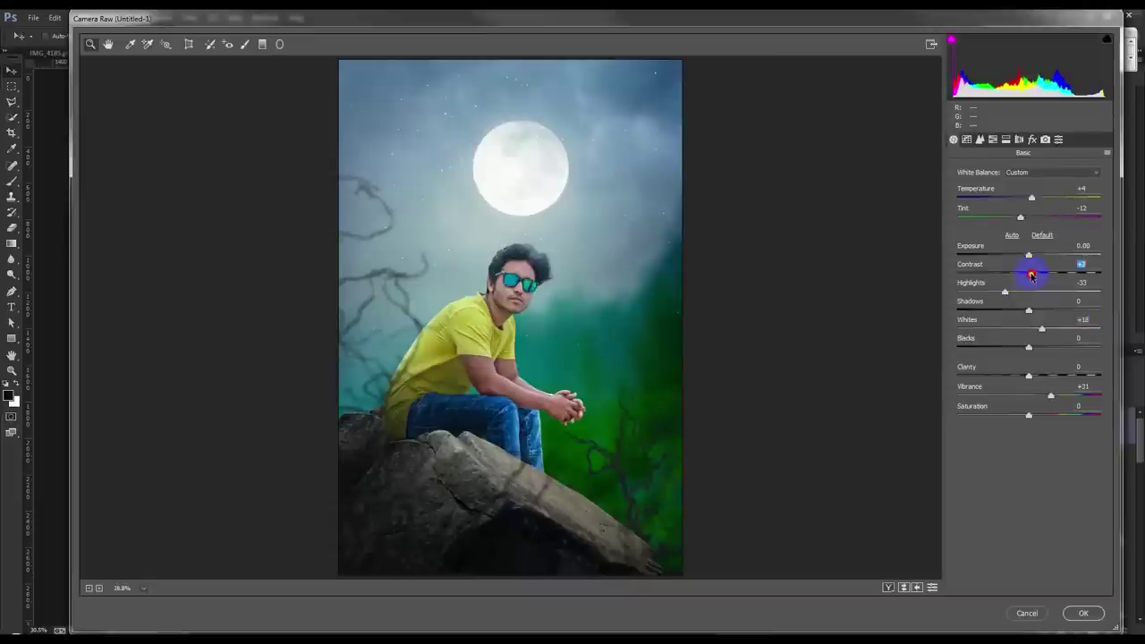
Lift the tone-curve lights, increase the sharpening amount, and apply the Camera Raw filter
left_click(968, 141)
mouse_move(1028, 376)
left_mouse_down()
mouse_move(1011, 376)
mouse_move(1029, 375)
mouse_move(1017, 375)
mouse_move(1040, 395)
mouse_move(1039, 413)
mouse_move(1024, 411)
mouse_move(1033, 410)
mouse_move(1014, 376)
mouse_move(1032, 377)
left_mouse_up()
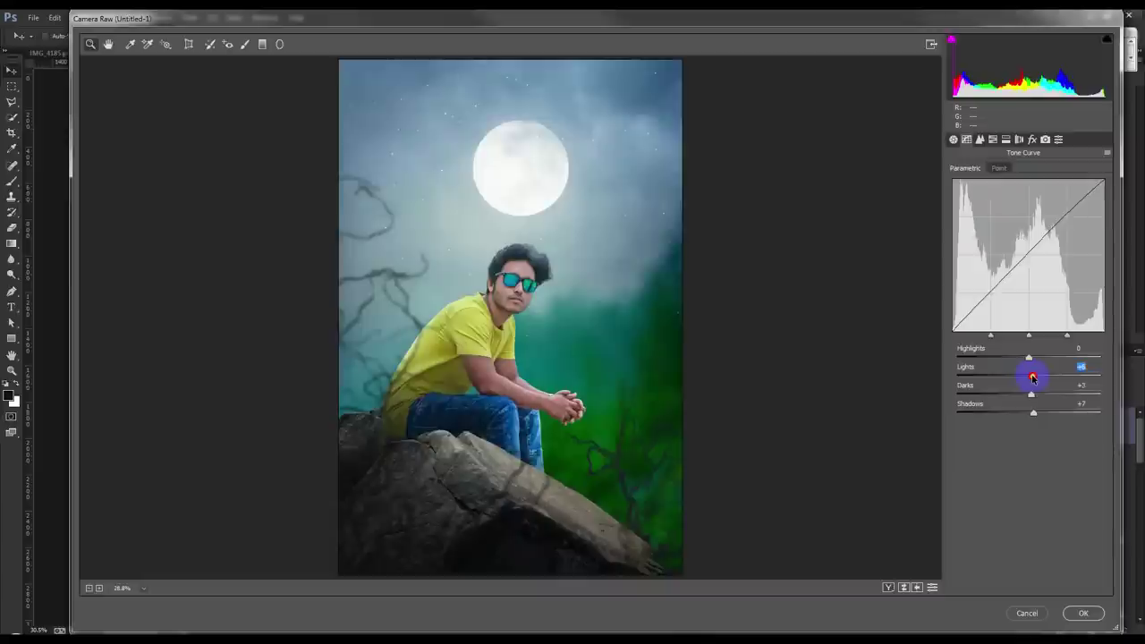
left_click(979, 139)
left_click_drag(985, 188, 990, 189)
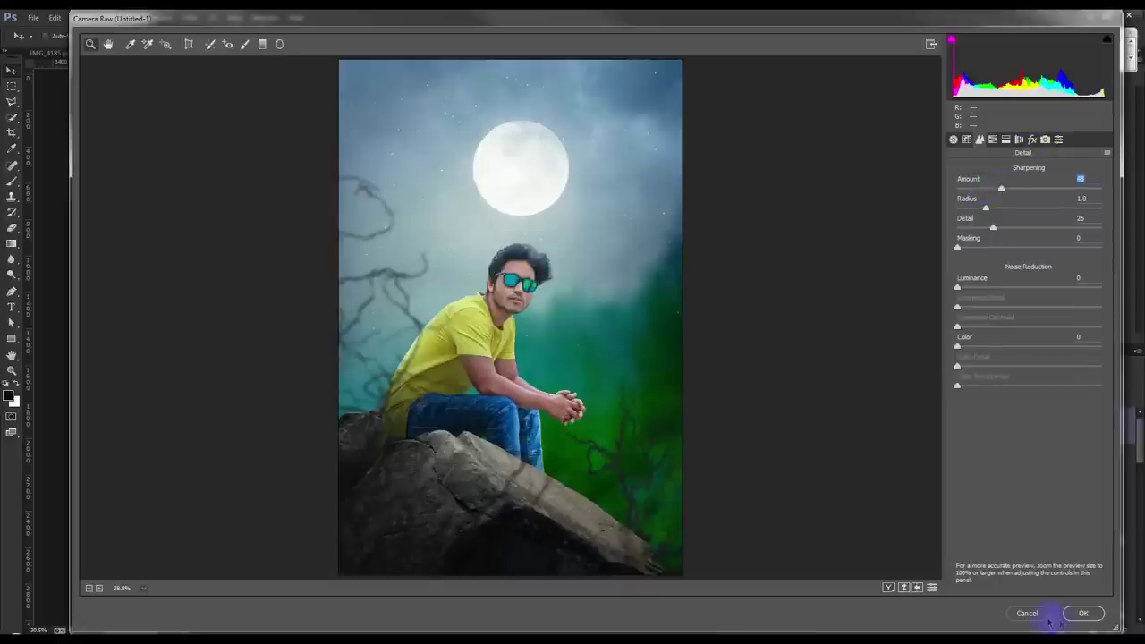
left_click(1082, 614)
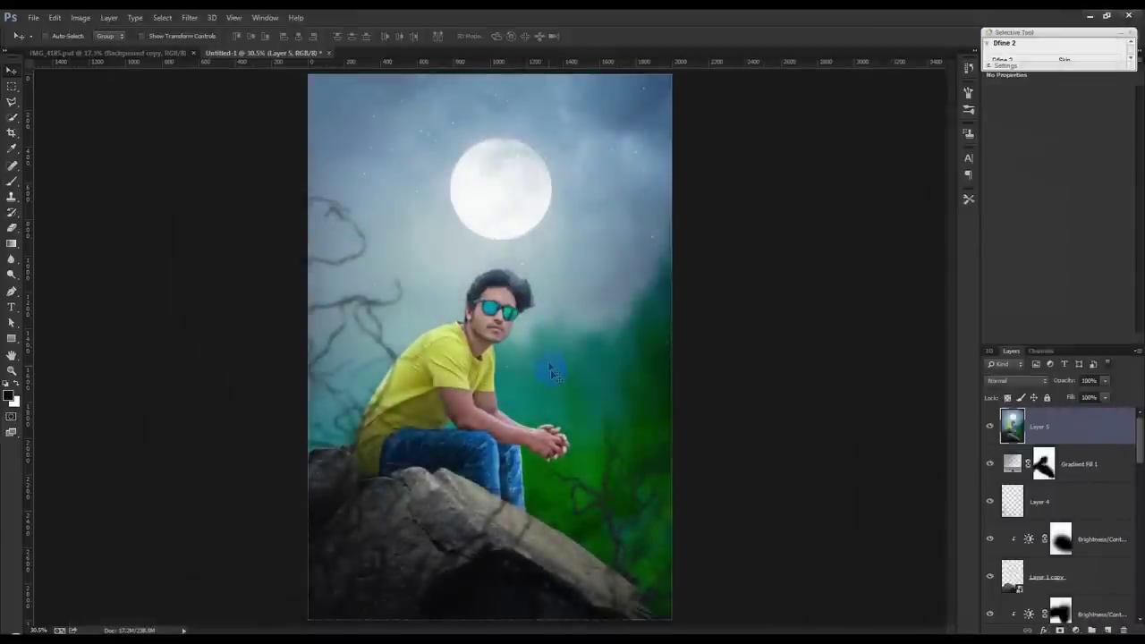
Save the composite as a layered PSD named 'mon light' in the Desktop folder
scroll(518, 375, "up", 2)
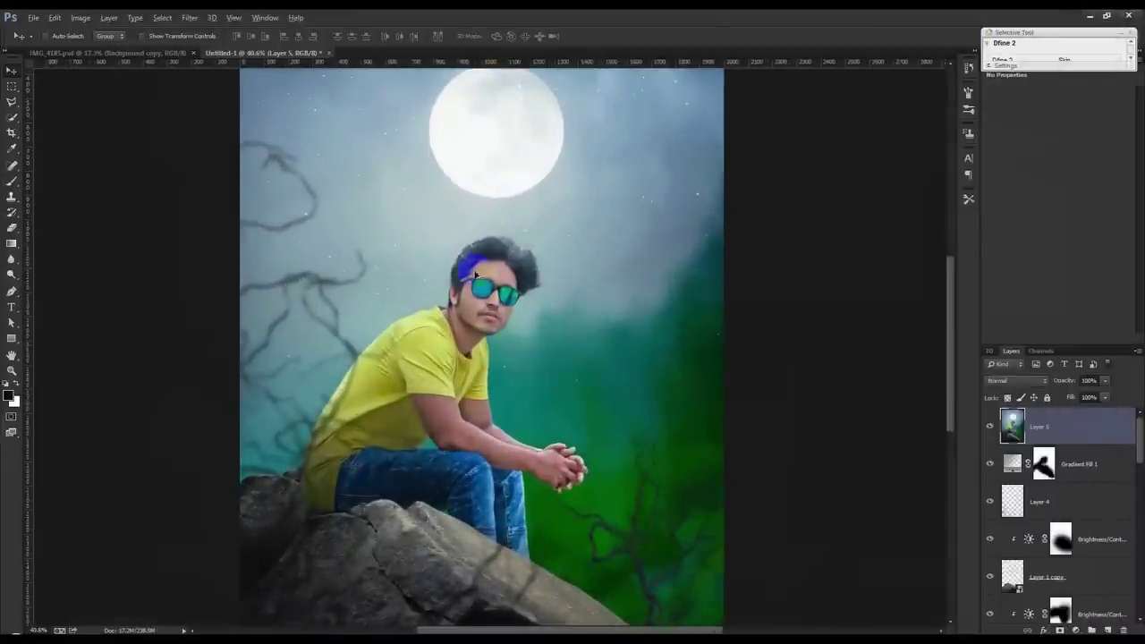
scroll(500, 288, "up", 3)
scroll(502, 288, "up", 1)
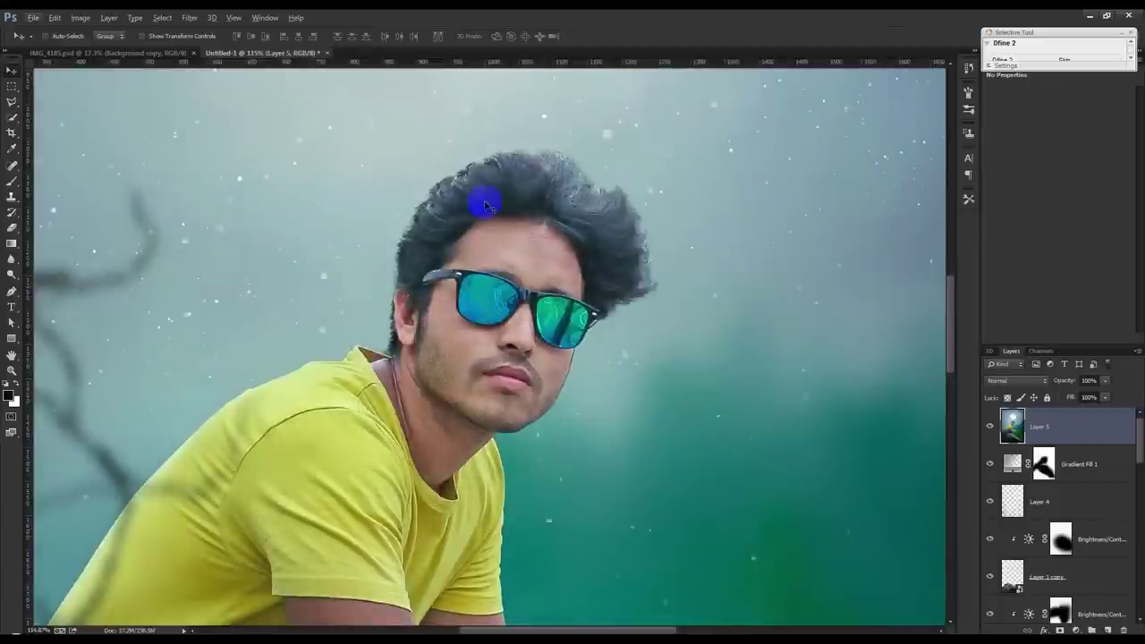
left_click(189, 17)
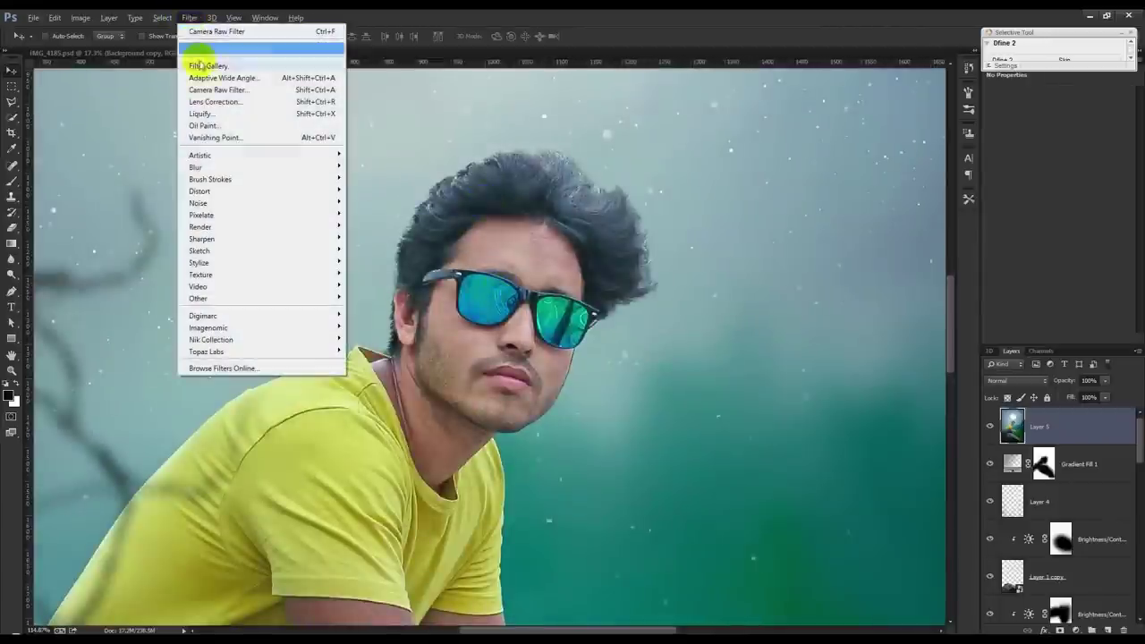
mouse_move(208, 327)
left_click(379, 341)
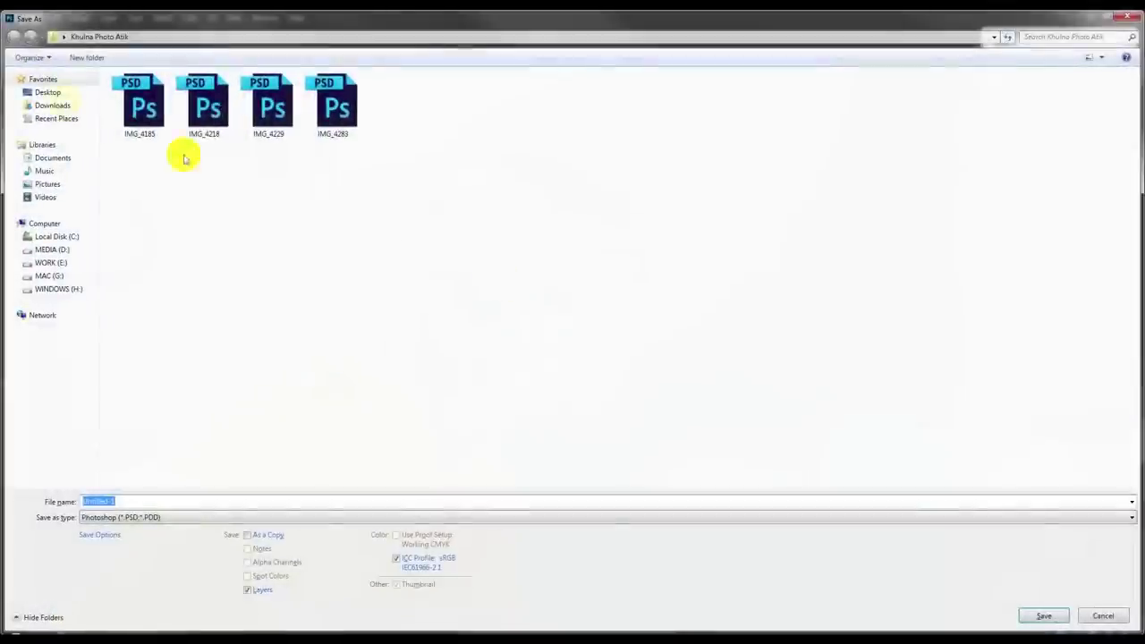
left_click(48, 92)
type("mon light")
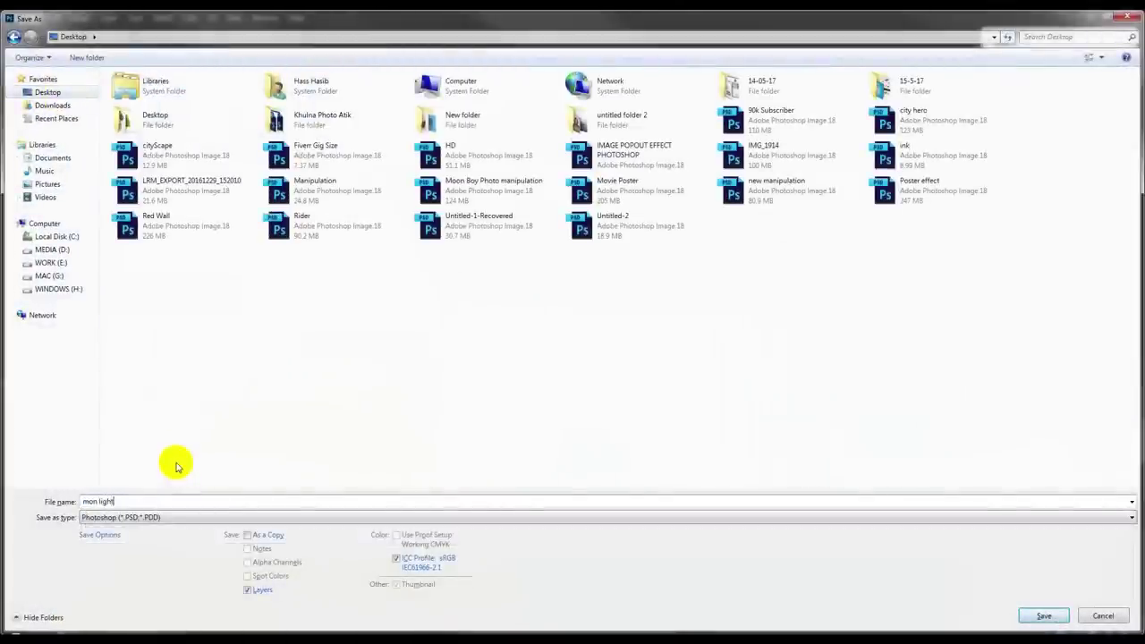
key("Return")
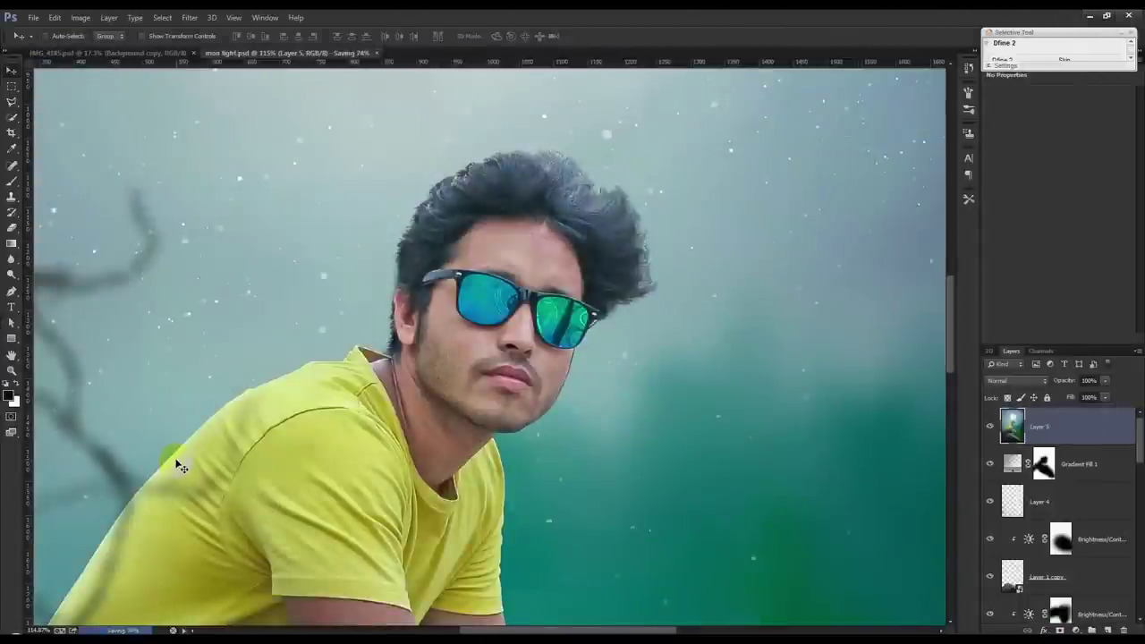
Run Filter > Imagenomic > Portraiture on Layer 5 to open the Portraiture 2 window
left_click(190, 17)
mouse_move(208, 328)
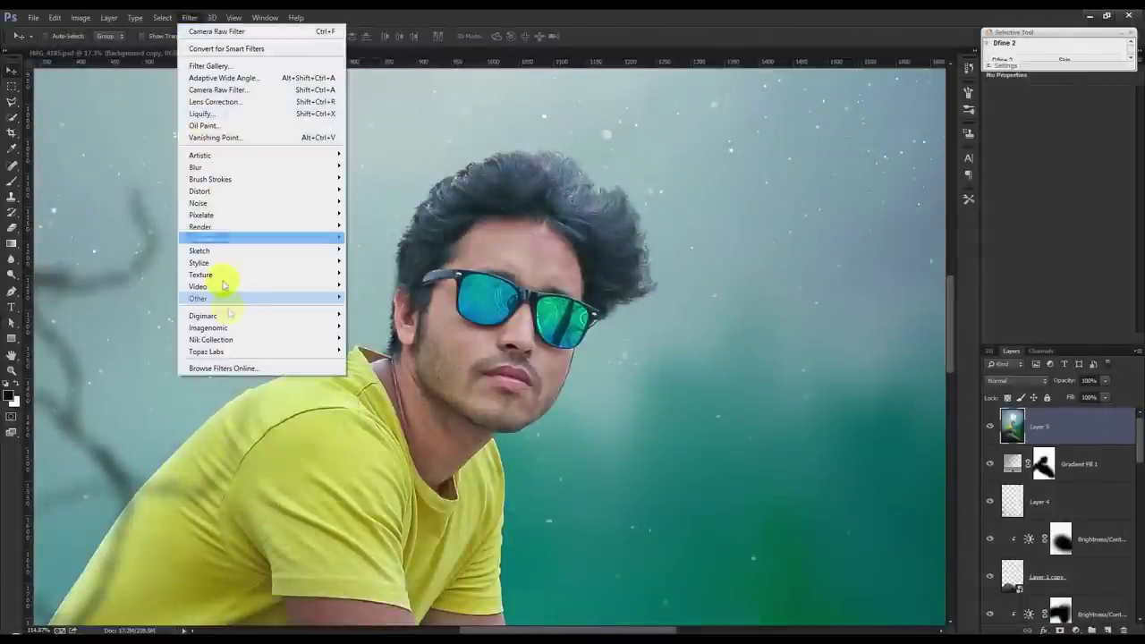
left_click(365, 340)
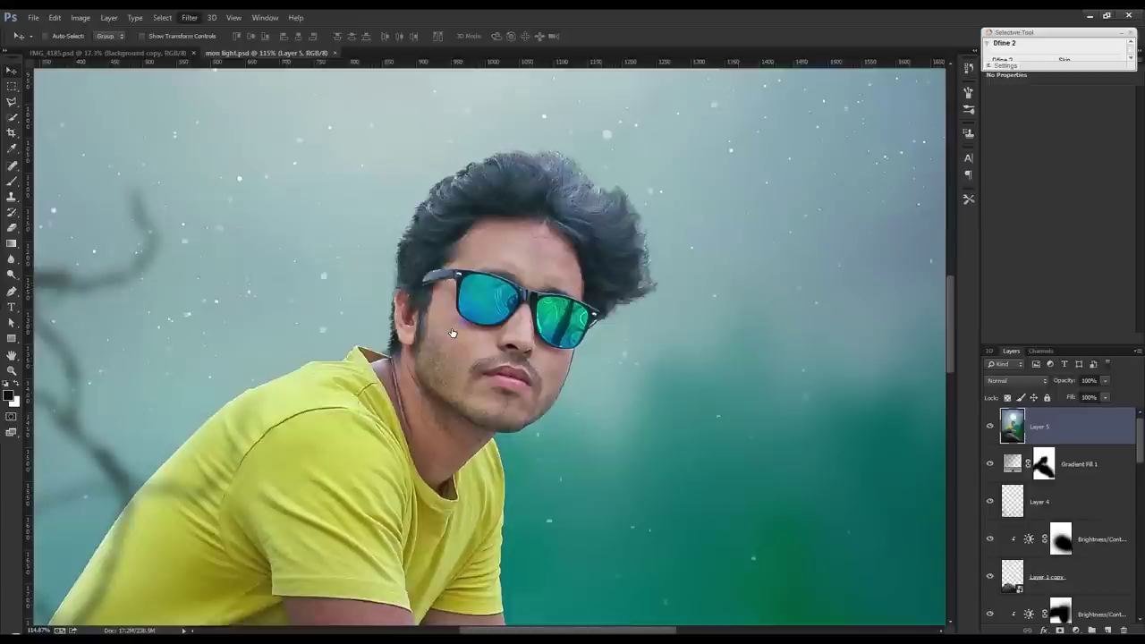
left_click(584, 266)
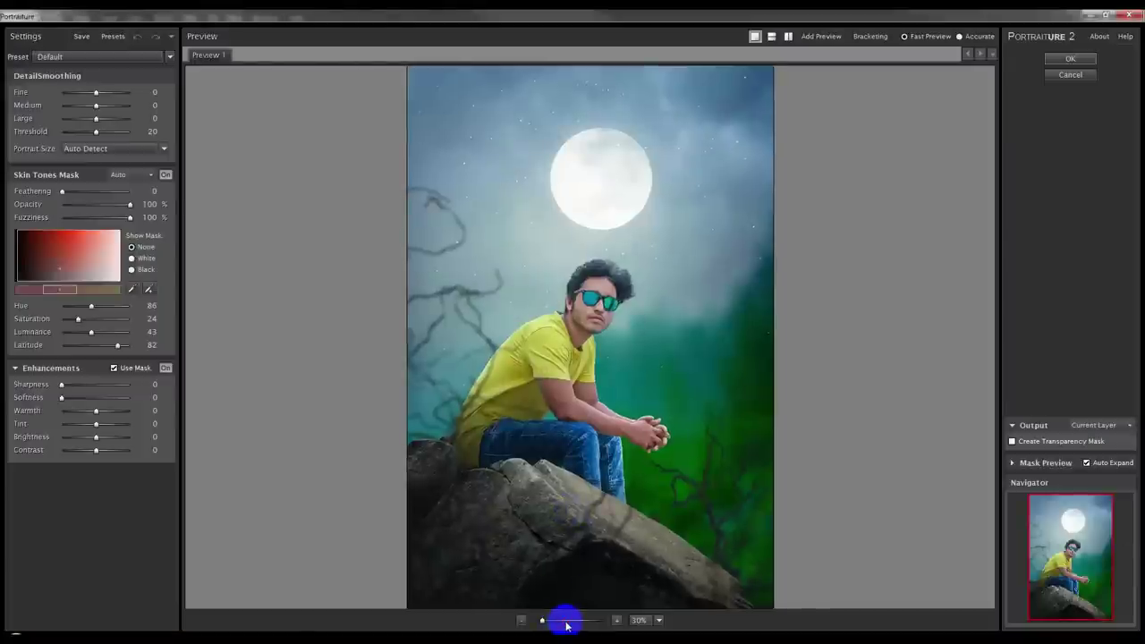
Check the face at 91% preview and accept Portraiture's default smoothing with OK
left_click(566, 623)
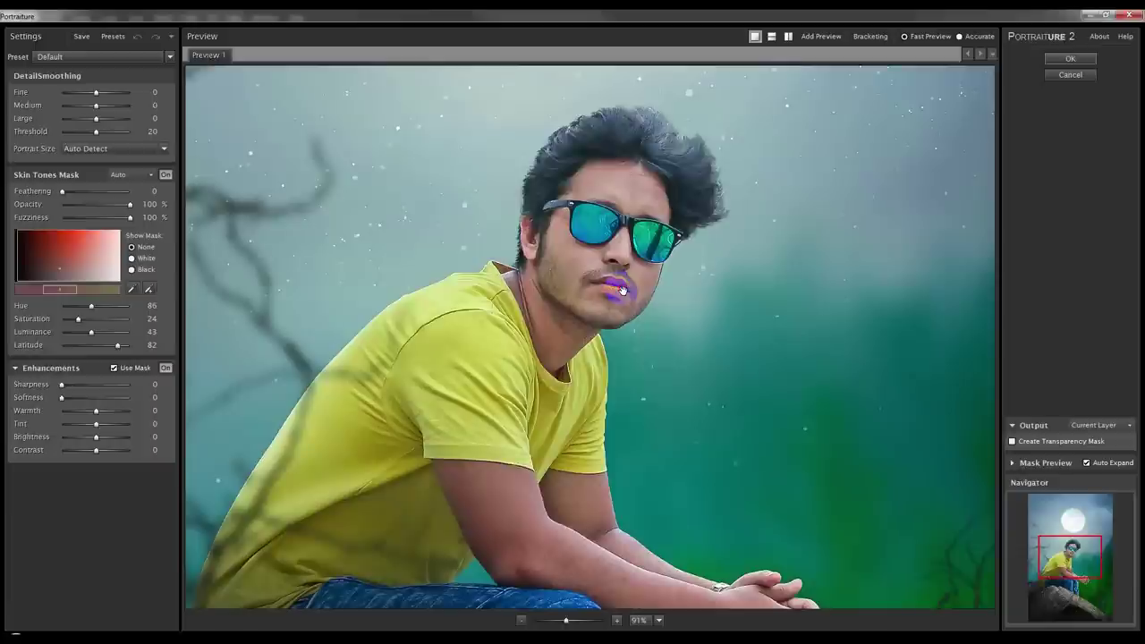
left_click(1083, 61)
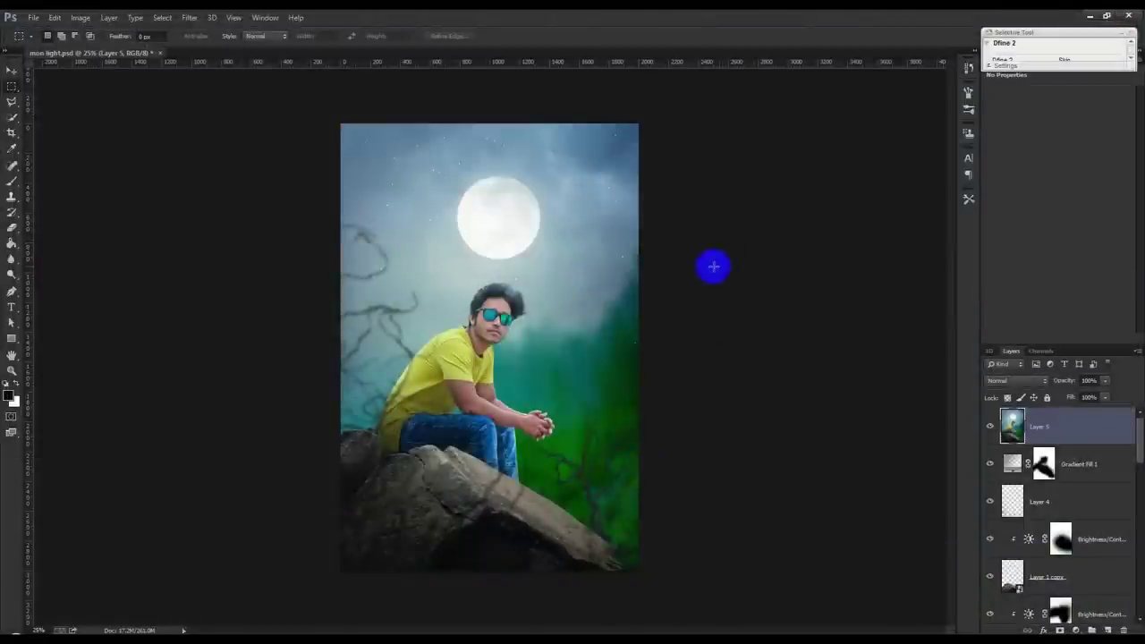
Inspect the man up close, then load his outline from the Background copy layer thumbnail
left_click_drag(512, 281, 465, 332)
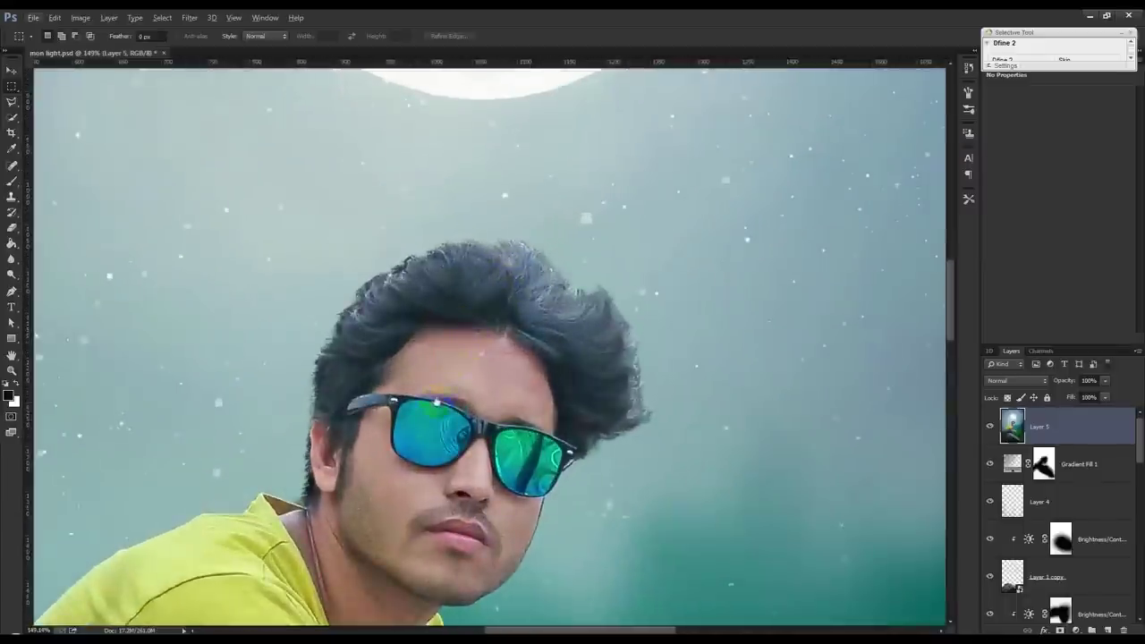
left_click_drag(465, 333, 607, 247)
left_click_drag(254, 460, 899, 481)
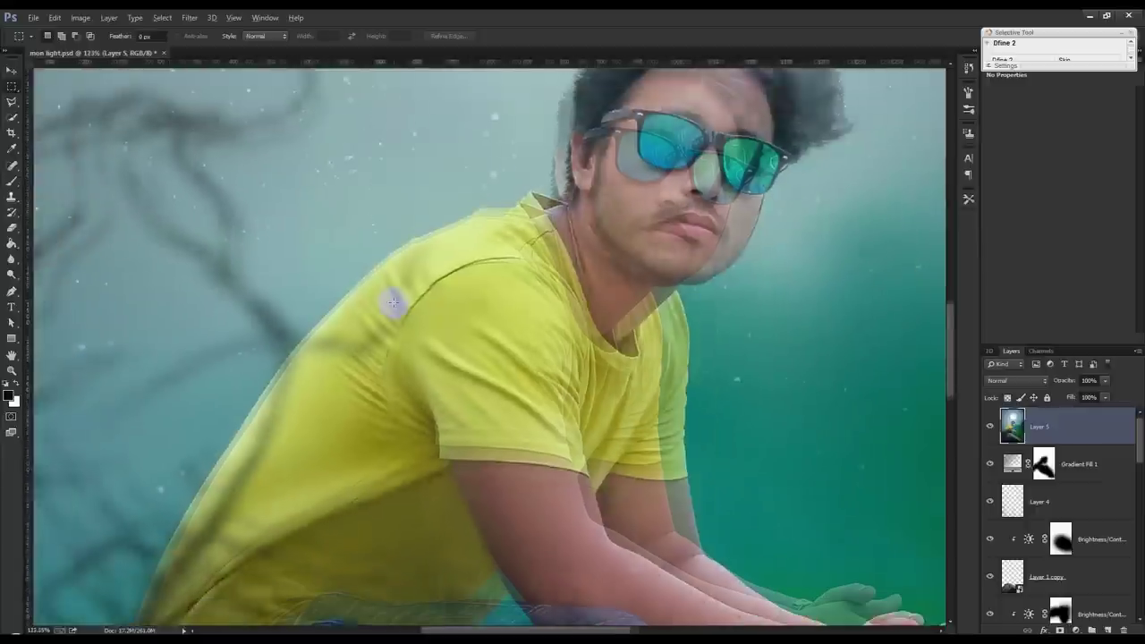
scroll(1011, 465, "down", 2)
scroll(1028, 482, "down", 1)
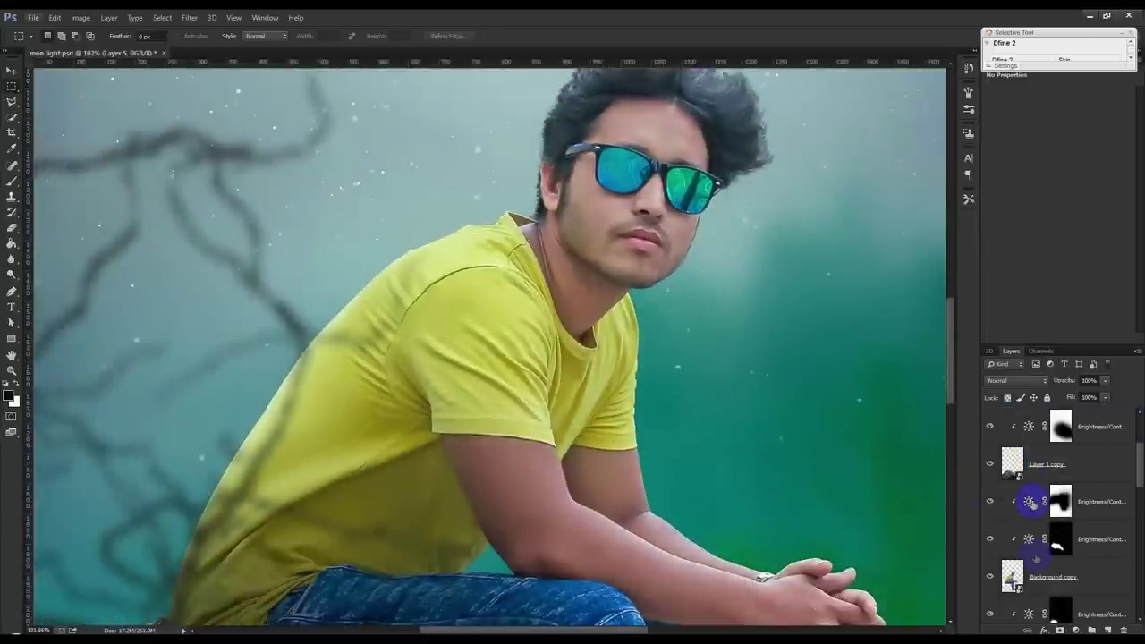
left_click(1012, 572, "ctrl")
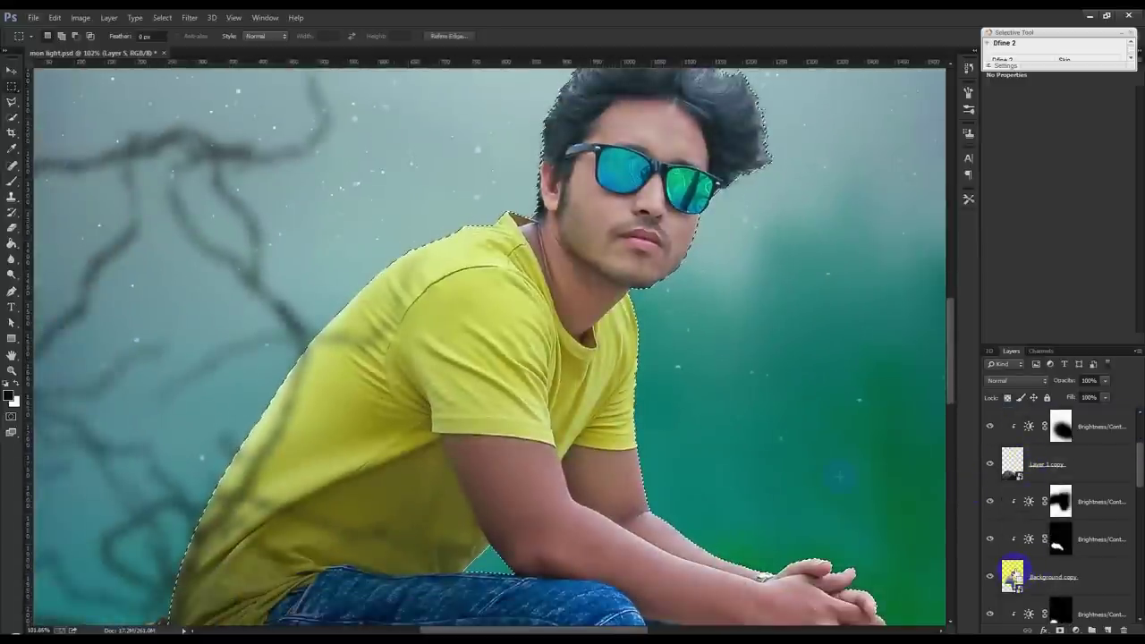
Select the Dodge tool (Midtones, 39% exposure) and set its brush size
left_click_drag(373, 248, 941, 413)
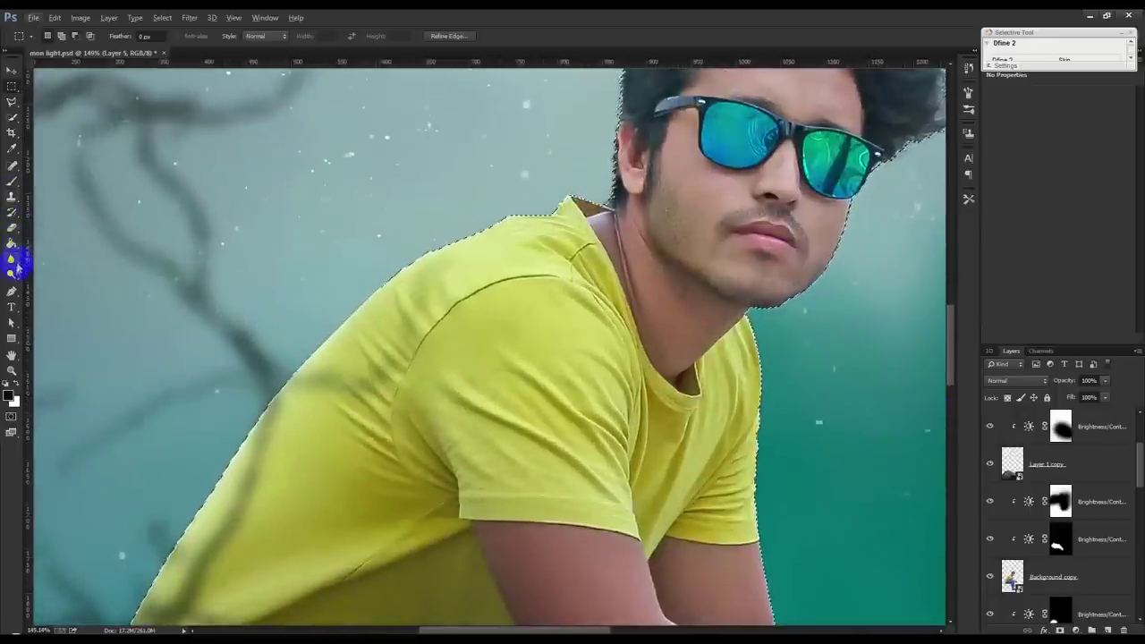
left_click(15, 260)
left_click(22, 274)
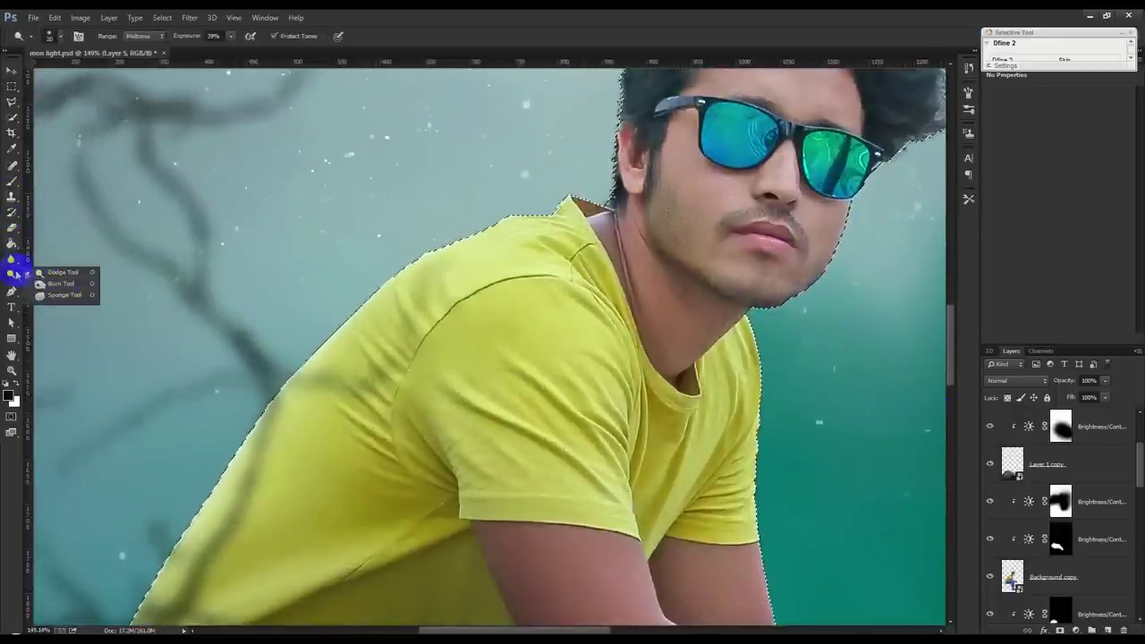
left_click(63, 270)
right_click(165, 244)
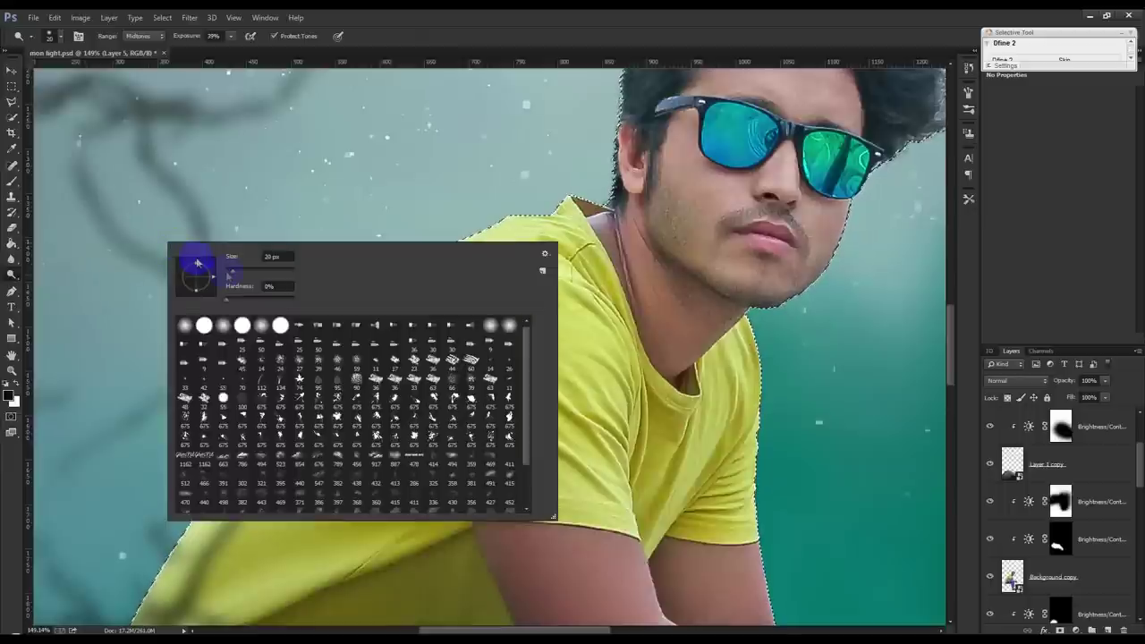
left_click_drag(250, 269, 273, 255)
left_click(408, 43)
scroll(327, 345, "down", 3)
scroll(327, 345, "left", 3)
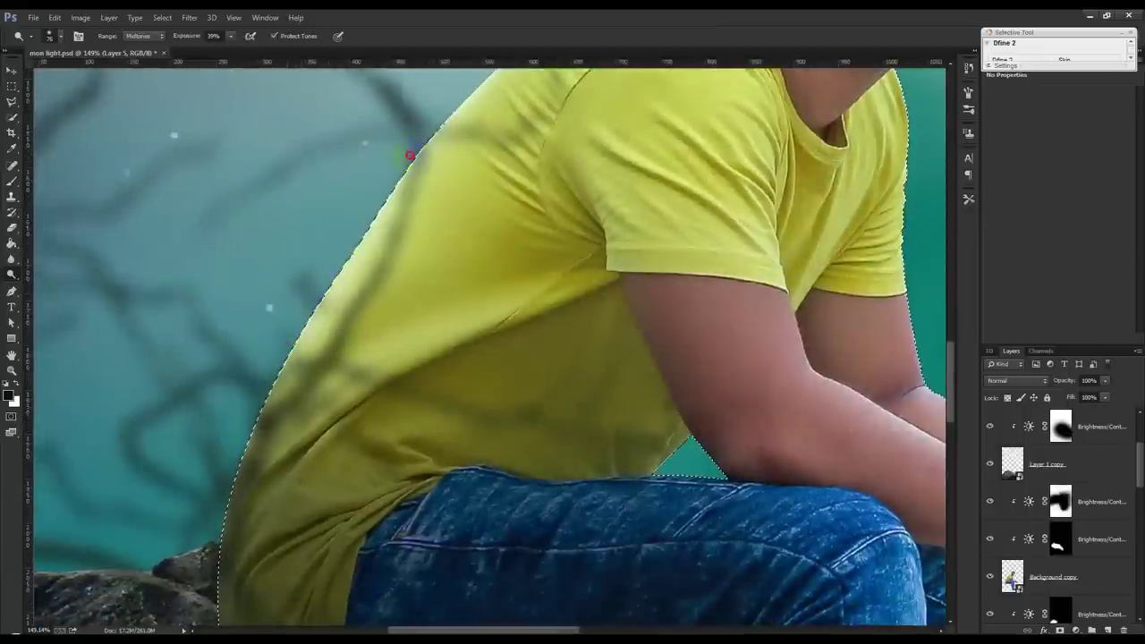
scroll(319, 375, "up", 5)
scroll(319, 376, "right", 3)
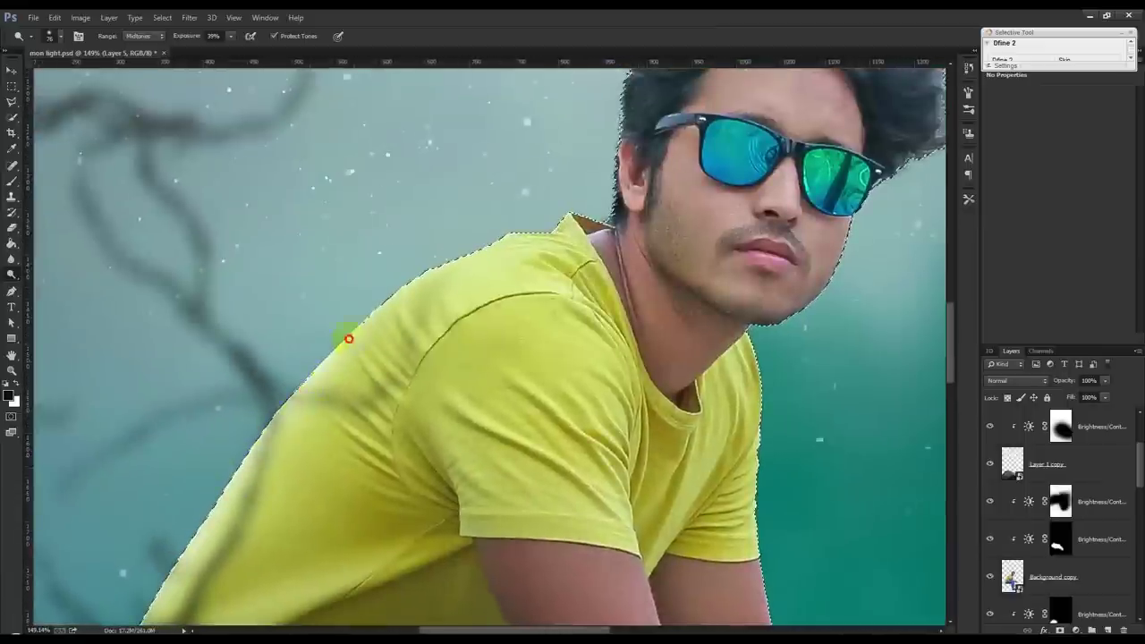
Dodge the shirt's shoulder edge, hair edge, elbow, clasped hands and forearm
mouse_move(413, 266)
left_mouse_down()
mouse_move(492, 238)
mouse_move(374, 288)
mouse_move(511, 230)
left_mouse_up()
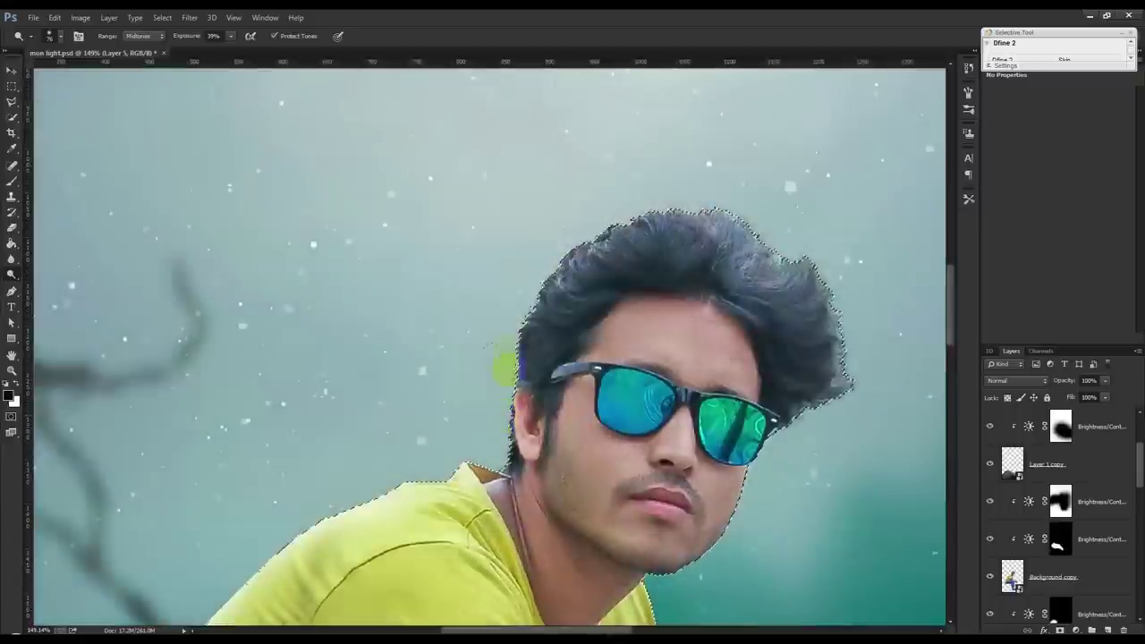
mouse_move(616, 218)
left_mouse_down()
mouse_move(703, 215)
mouse_move(715, 196)
mouse_move(544, 258)
mouse_move(528, 288)
mouse_move(659, 199)
mouse_move(825, 248)
mouse_move(853, 421)
mouse_move(847, 276)
left_mouse_up()
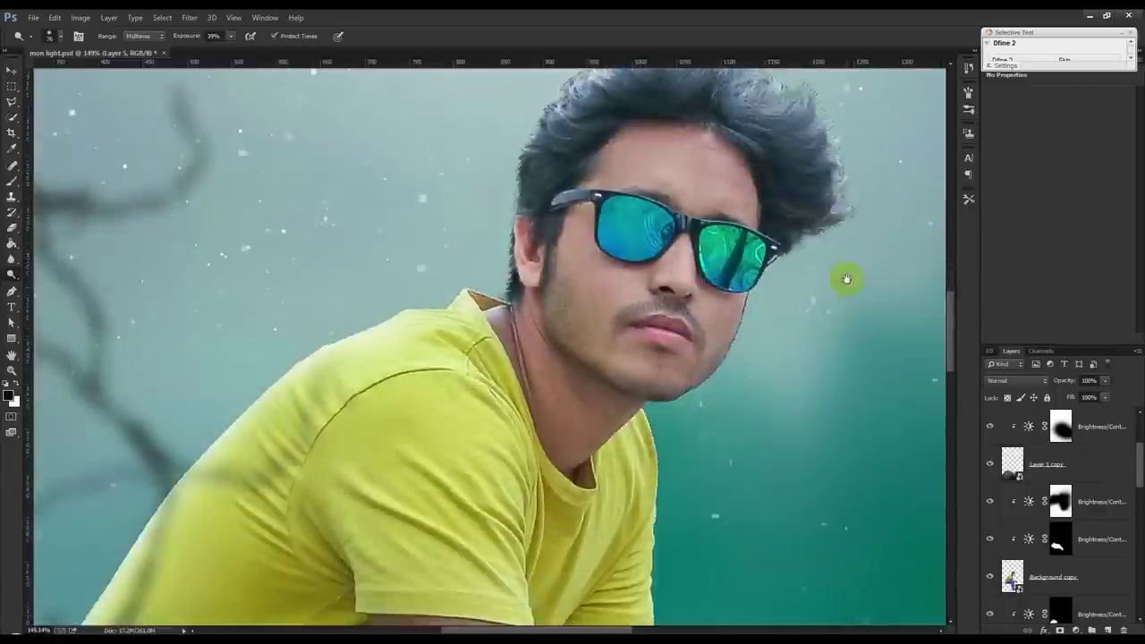
left_click_drag(678, 500, 637, 384)
mouse_move(624, 501)
left_mouse_down()
mouse_move(617, 420)
mouse_move(634, 540)
mouse_move(666, 568)
mouse_move(541, 392)
left_mouse_up()
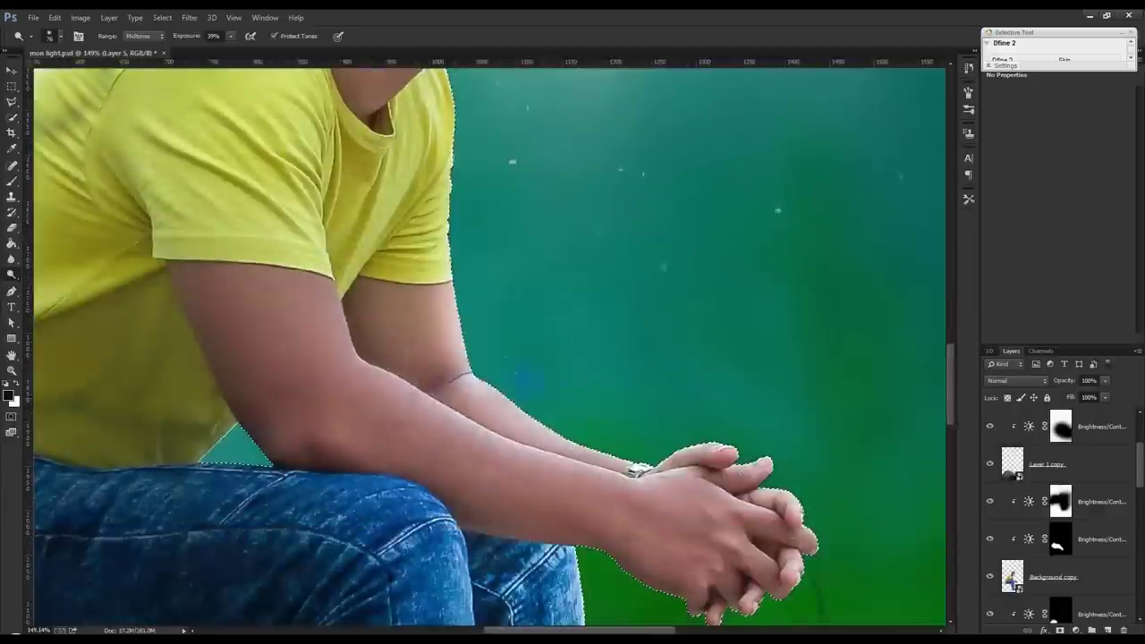
mouse_move(673, 435)
left_mouse_down()
mouse_move(736, 430)
mouse_move(823, 531)
mouse_move(832, 567)
mouse_move(708, 592)
left_mouse_up()
mouse_move(635, 471)
left_mouse_down()
mouse_move(524, 453)
mouse_move(343, 353)
mouse_move(340, 327)
mouse_move(358, 340)
mouse_move(286, 358)
mouse_move(396, 370)
mouse_move(468, 409)
mouse_move(455, 414)
left_mouse_up()
Brighten the clasped hands further, the jeans edge, and the neck toward the collar
scroll(479, 486, "down", 3)
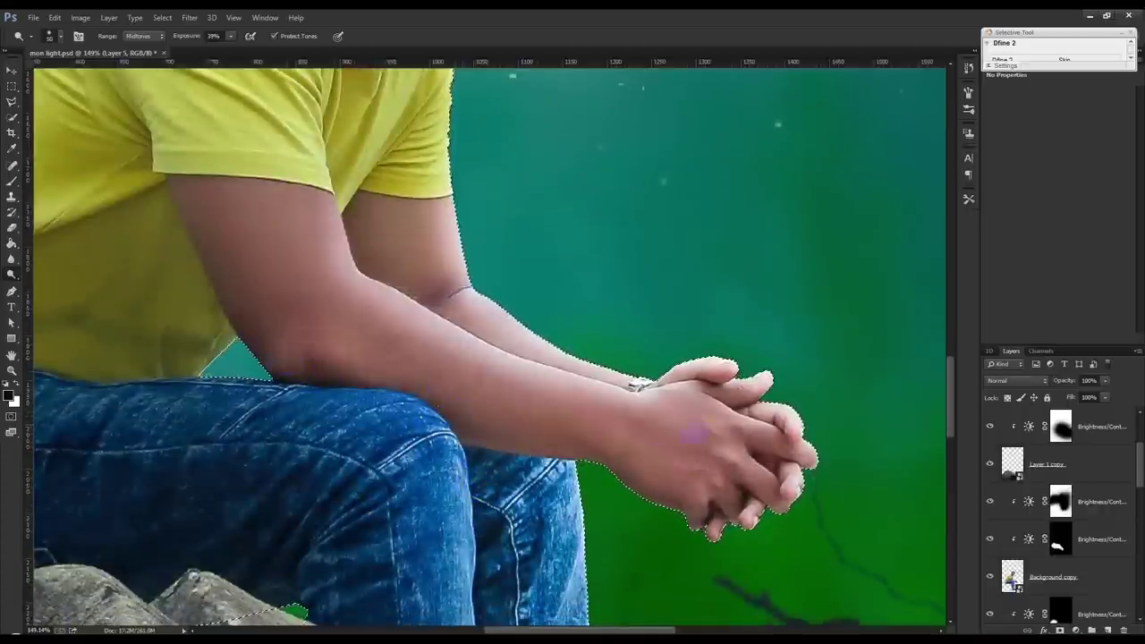
mouse_move(677, 389)
left_mouse_down()
mouse_move(779, 427)
mouse_move(685, 498)
left_mouse_up()
left_click_drag(634, 538, 820, 250)
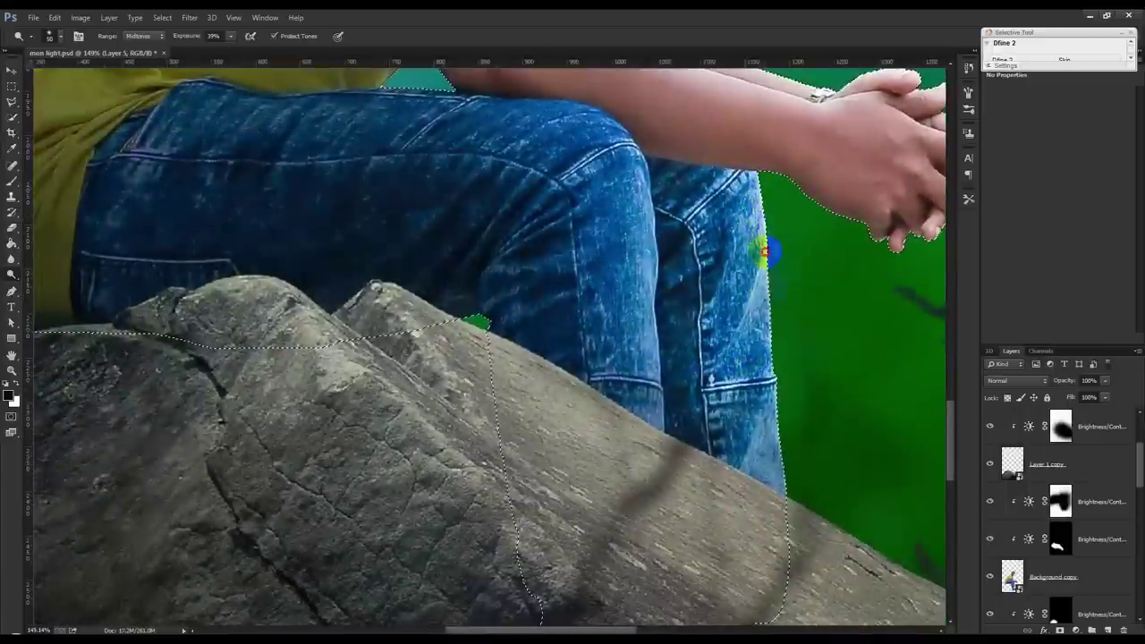
mouse_move(794, 466)
left_mouse_down()
mouse_move(765, 451)
mouse_move(758, 188)
left_mouse_up()
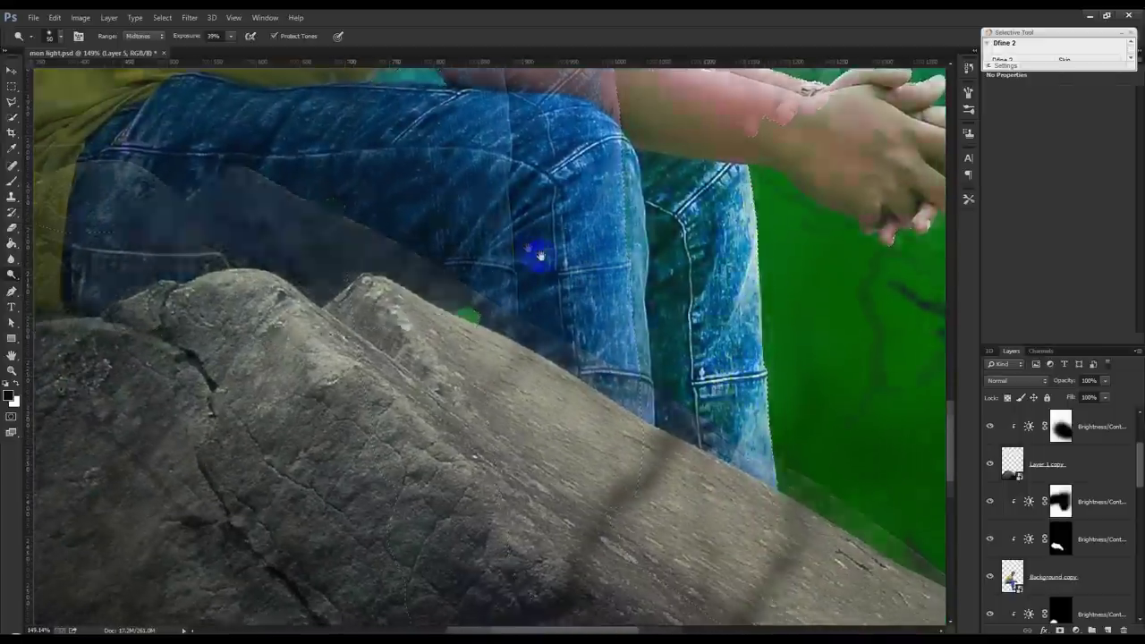
mouse_move(800, 488)
left_mouse_down()
mouse_move(575, 322)
mouse_move(760, 505)
left_mouse_up()
mouse_move(447, 349)
left_mouse_down()
mouse_move(525, 440)
mouse_move(544, 542)
left_mouse_up()
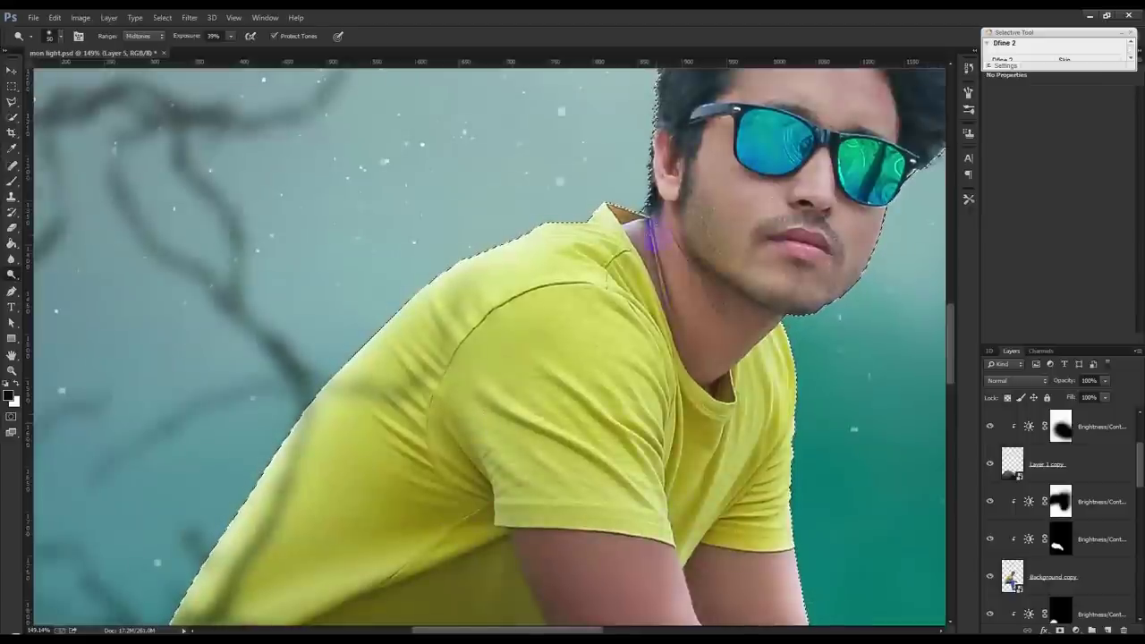
mouse_move(668, 238)
left_mouse_down()
mouse_move(697, 328)
mouse_move(725, 350)
left_mouse_up()
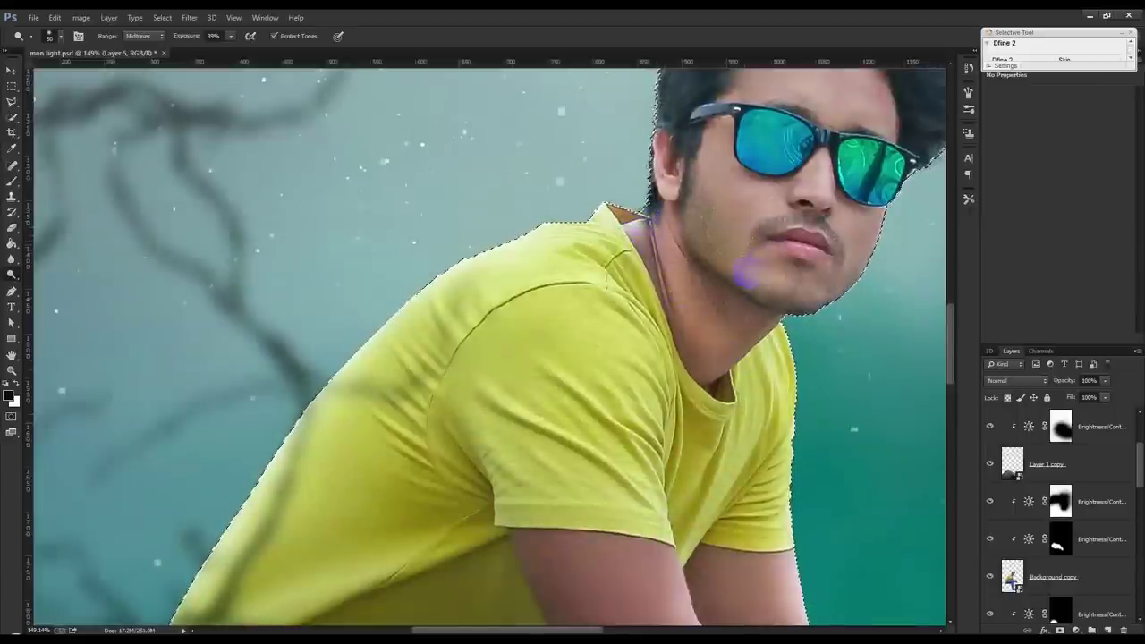
scroll(740, 277, "down", 1)
Load the rock's outline as a selection and return to the Layer 1 copy layer
scroll(742, 273, "down", 2)
scroll(744, 272, "down", 2)
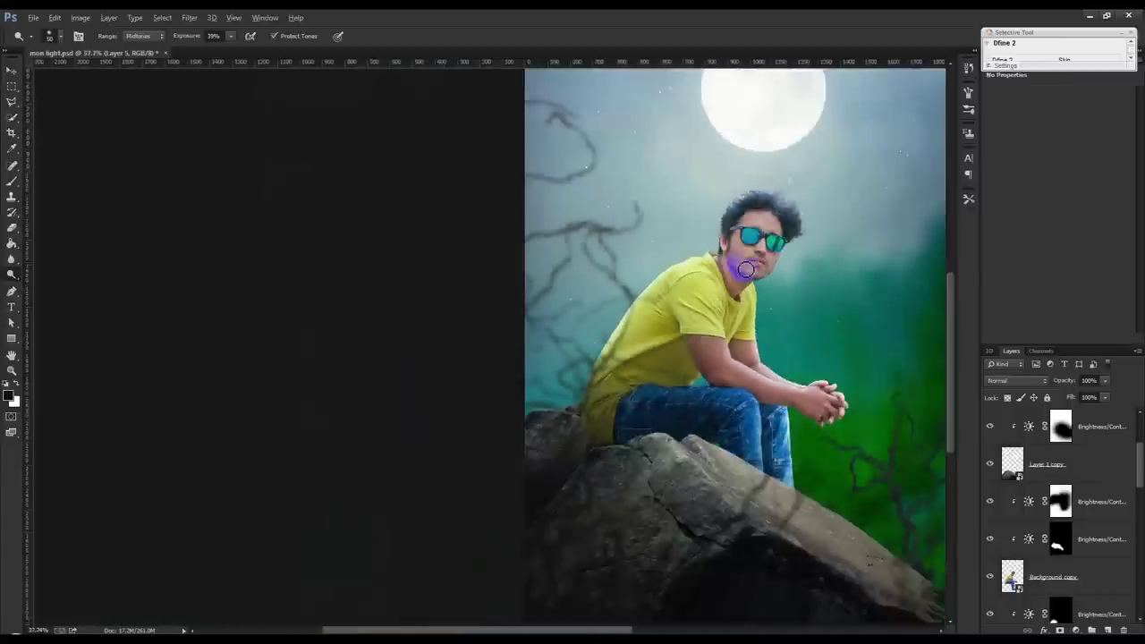
scroll(747, 270, "down", 2)
scroll(687, 329, "up", 1)
scroll(690, 331, "up", 1)
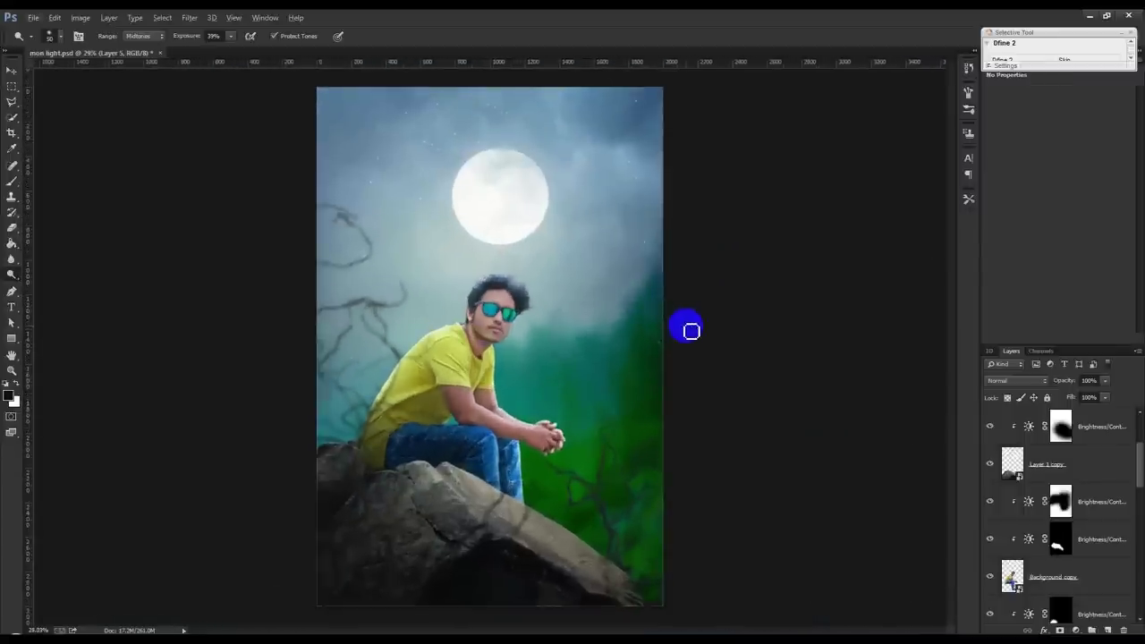
scroll(687, 329, "up", 1)
scroll(537, 541, "up", 1)
scroll(541, 547, "up", 3)
scroll(1029, 564, "down", 1)
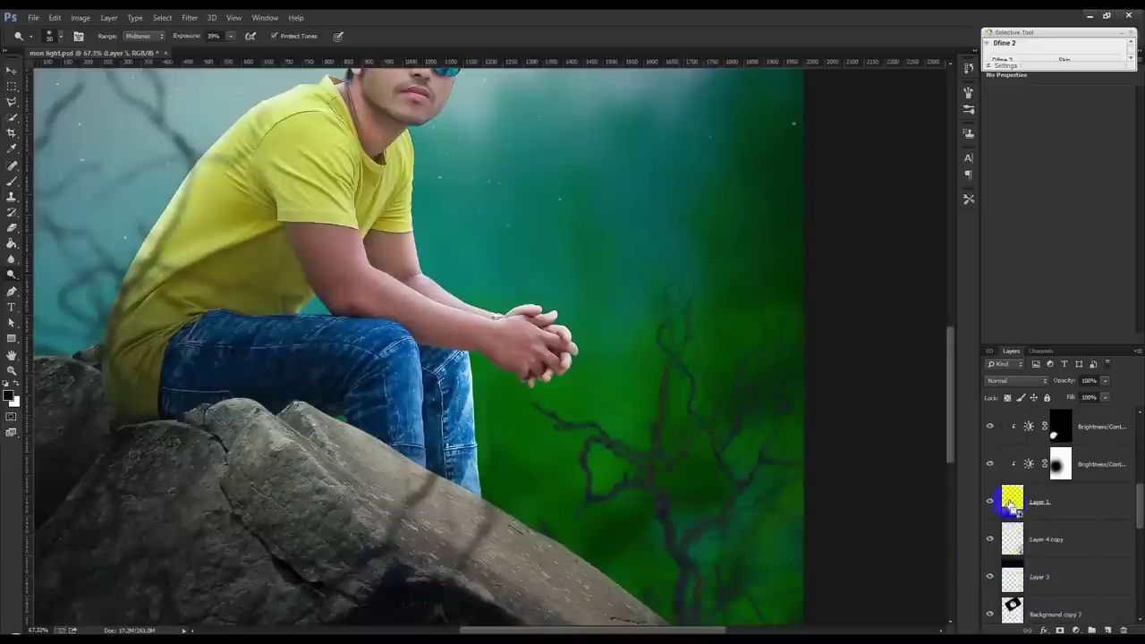
left_click_drag(1009, 503, 1009, 581)
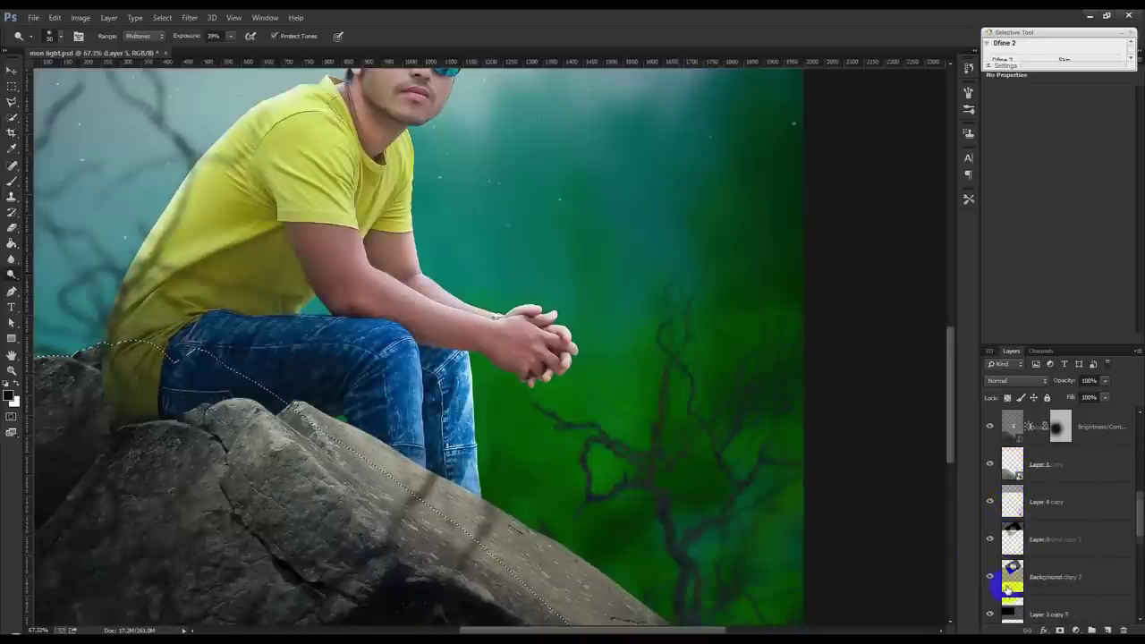
left_click_drag(1011, 581, 1010, 424)
Dodge the rock's top edge and surface, then fit the image to the window
left_click_drag(611, 536, 580, 434)
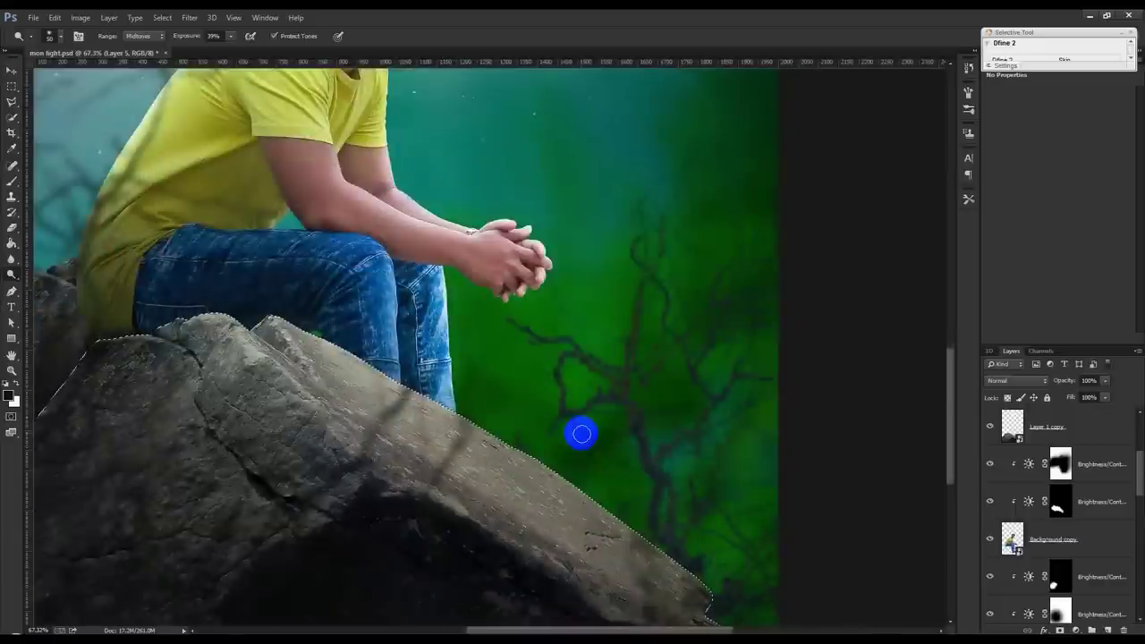
mouse_move(541, 459)
left_mouse_down()
mouse_move(286, 316)
mouse_move(609, 503)
mouse_move(718, 599)
left_mouse_up()
mouse_move(247, 316)
left_mouse_down()
mouse_move(206, 315)
mouse_move(296, 321)
mouse_move(340, 435)
mouse_move(414, 504)
mouse_move(504, 533)
left_mouse_up()
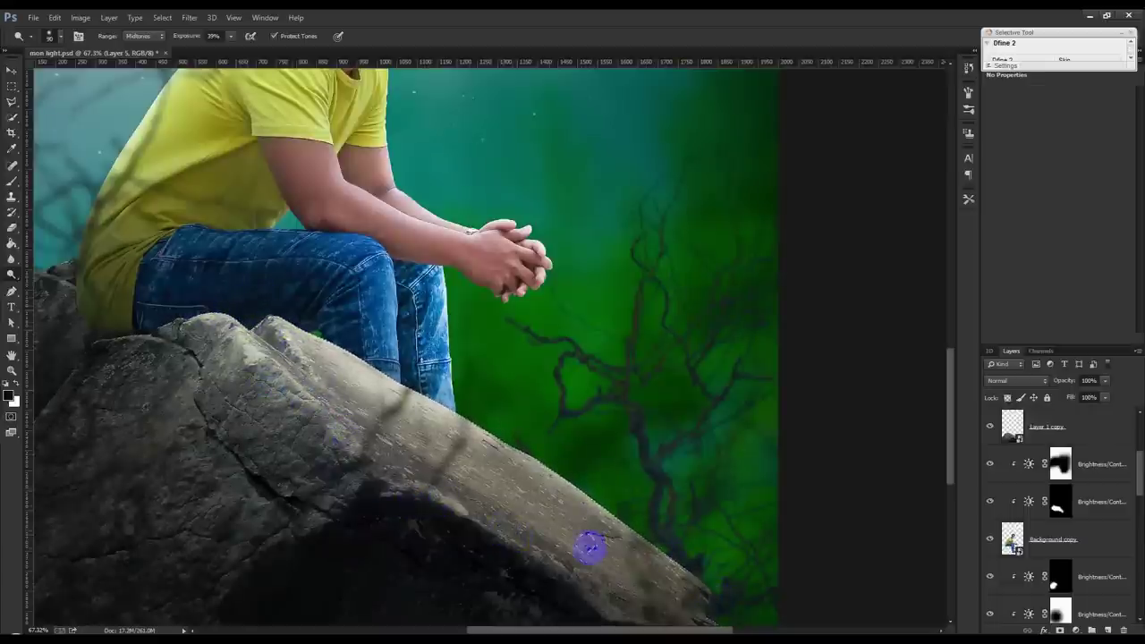
key("ctrl+0")
scroll(527, 542, "up", 2)
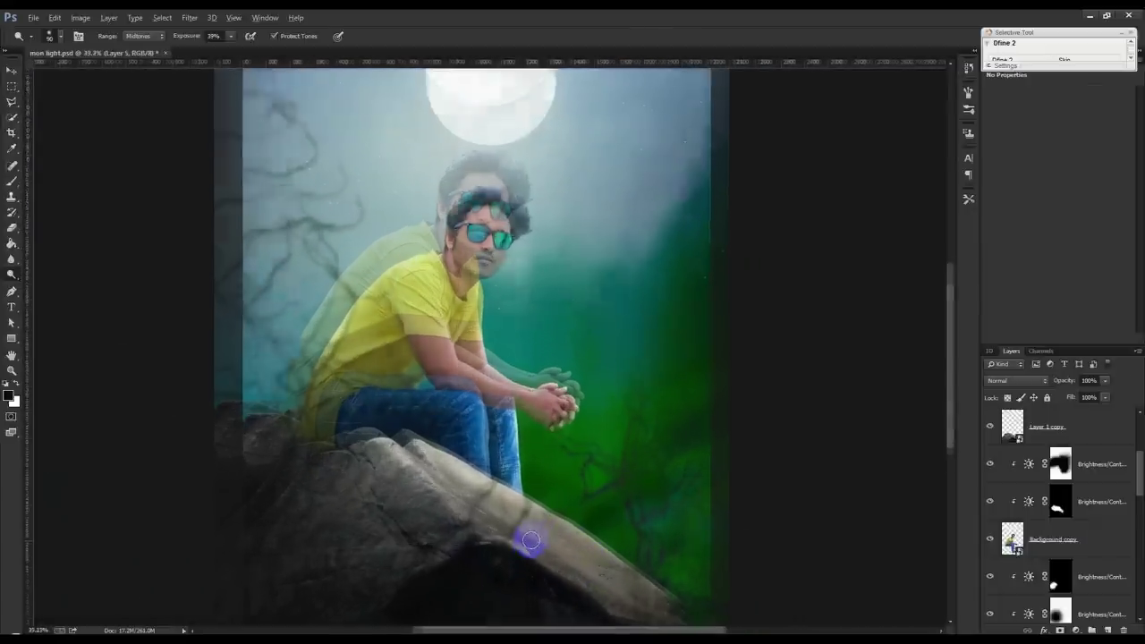
Stamp the visible composite into Layer 5, deselect, and lighten a patch of rock face
key("ctrl+shift+alt+e")
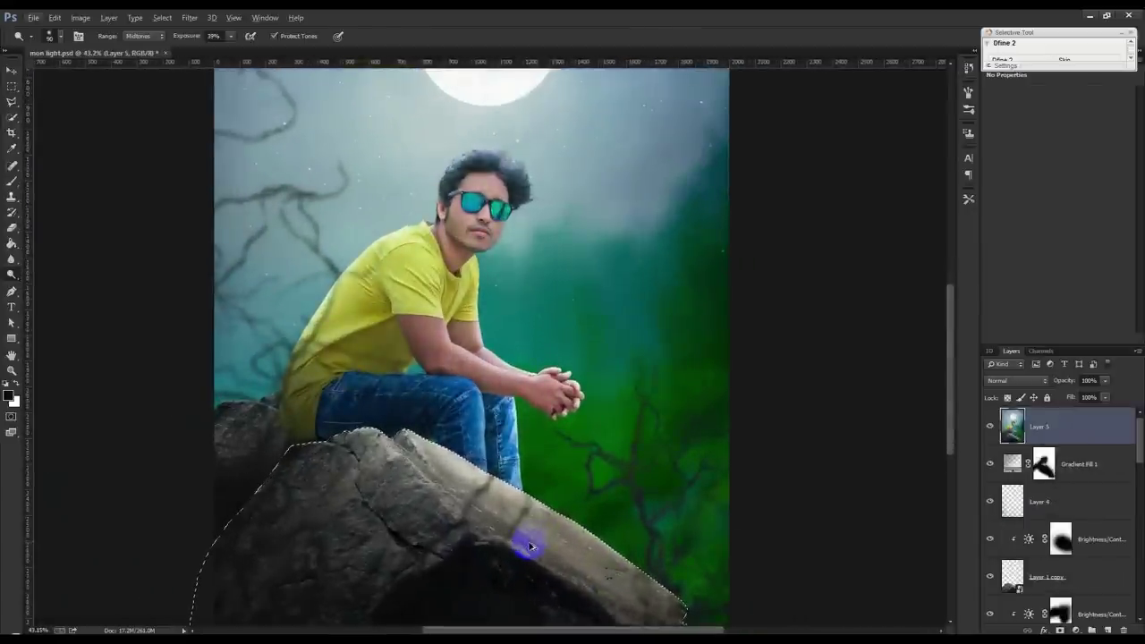
key("ctrl+d")
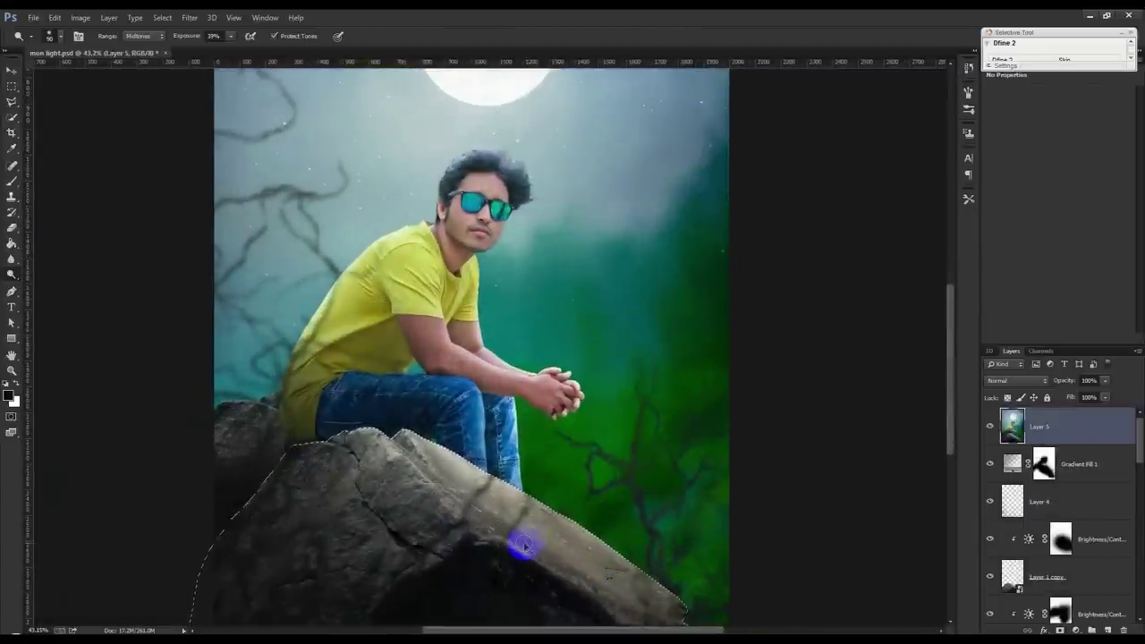
scroll(514, 537, "up", 1)
left_click_drag(386, 457, 366, 426)
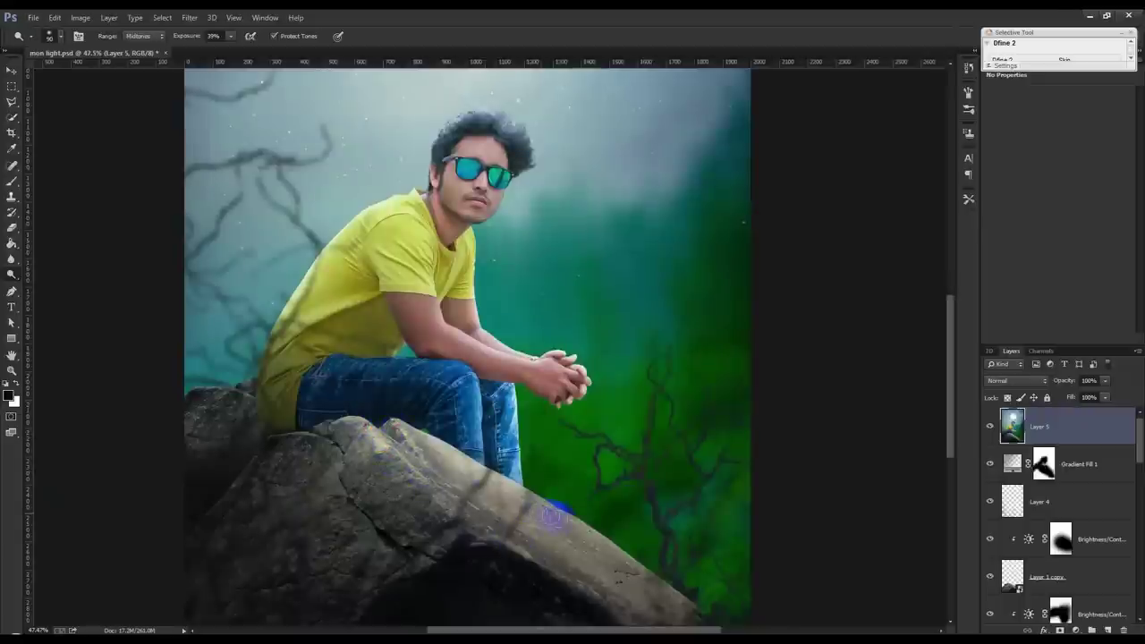
scroll(390, 325, "up", 2)
At 188% zoom, dodge highlights onto the yellow shirt sleeve and shoulder edge
scroll(388, 325, "up", 2)
scroll(388, 325, "up", 2)
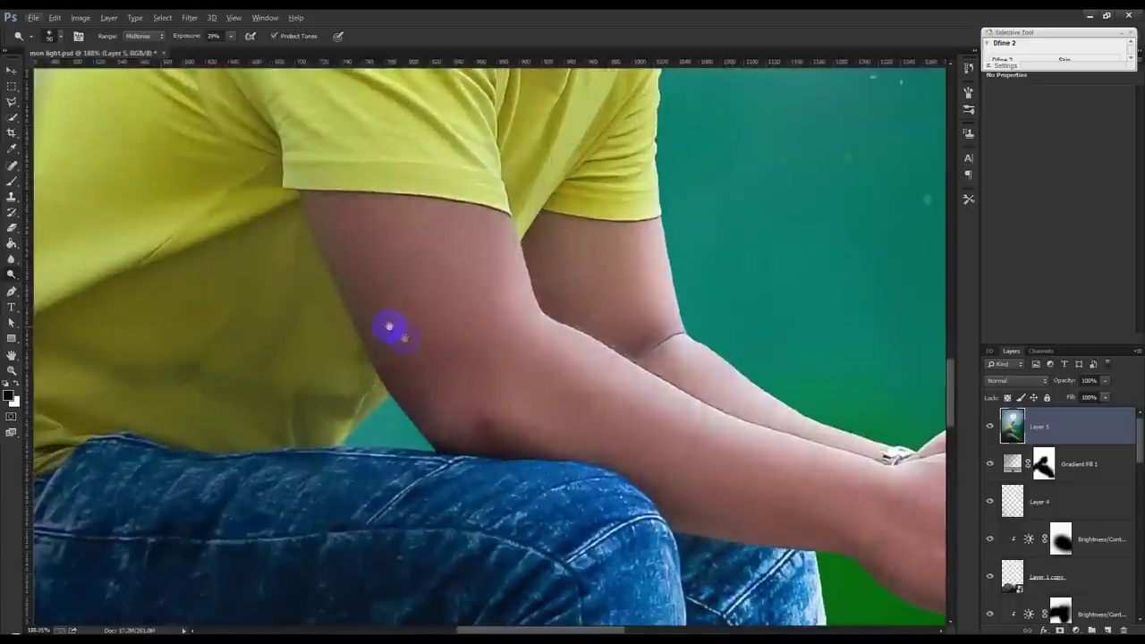
scroll(462, 559, "up", 1)
scroll(462, 558, "up", 3)
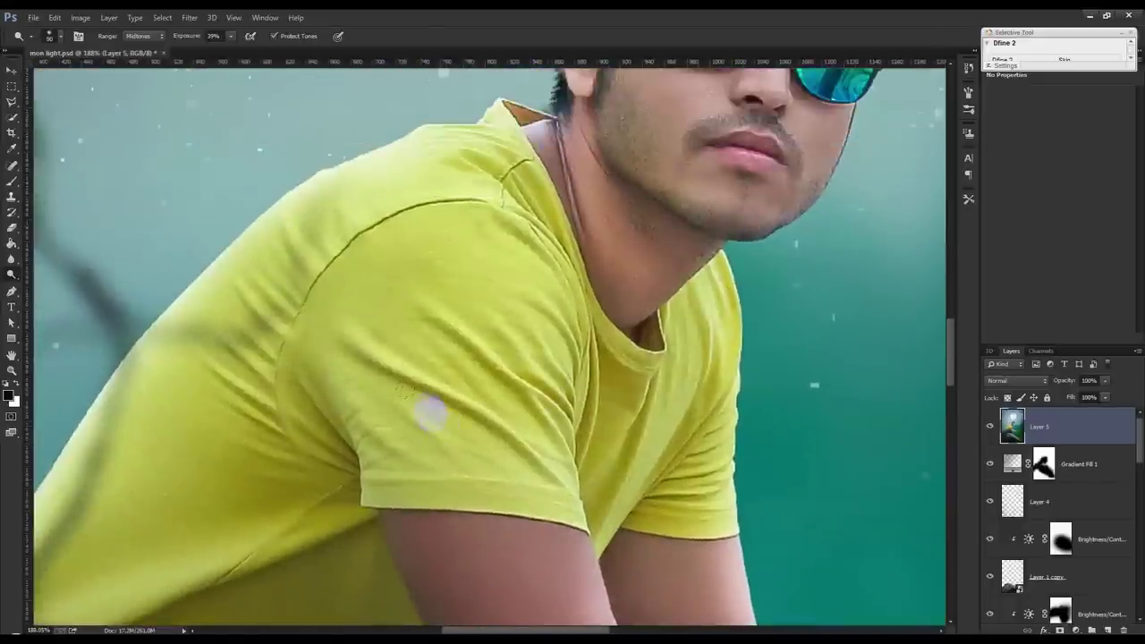
mouse_move(377, 355)
left_mouse_down()
mouse_move(544, 464)
mouse_move(524, 384)
mouse_move(438, 309)
left_mouse_up()
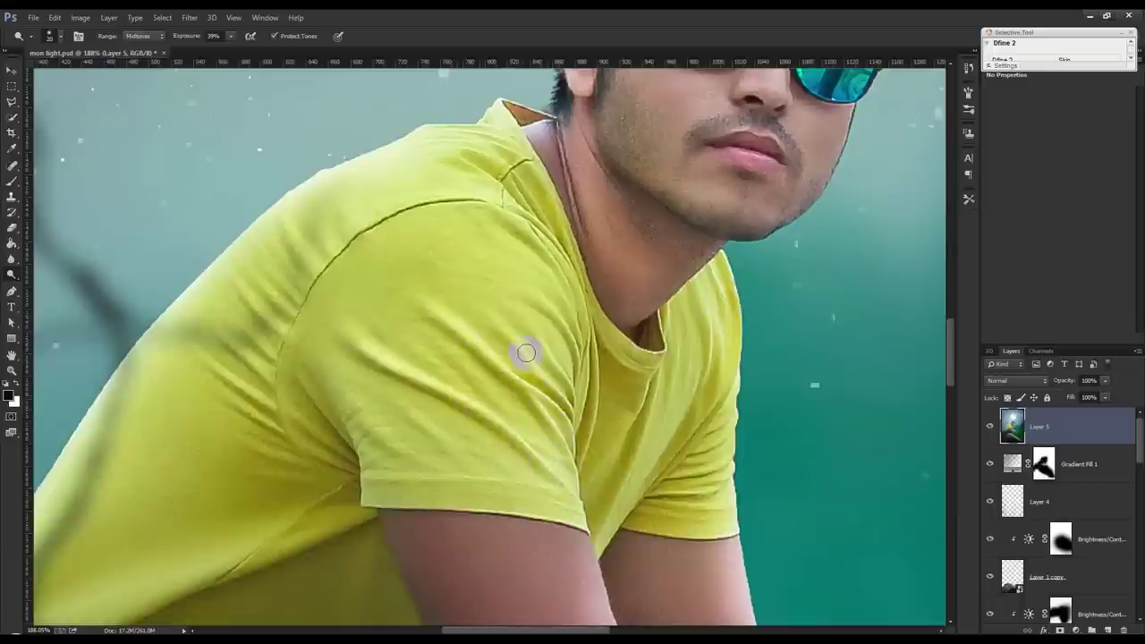
left_click_drag(515, 336, 512, 332)
left_click_drag(522, 250, 529, 255)
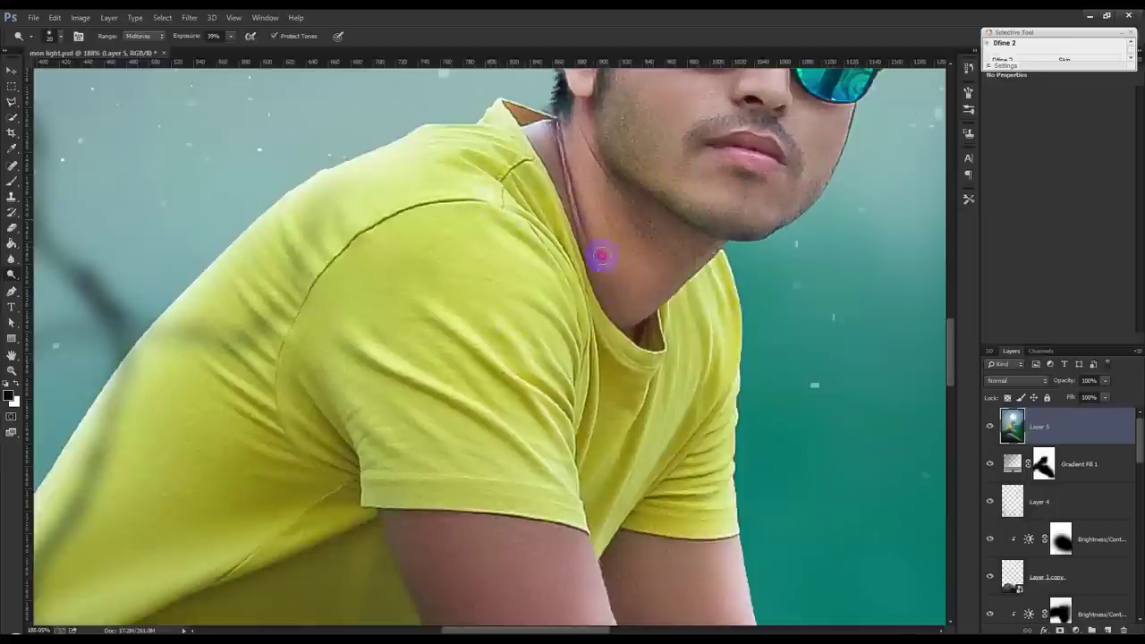
scroll(588, 169, "up", 3)
scroll(589, 169, "up", 3)
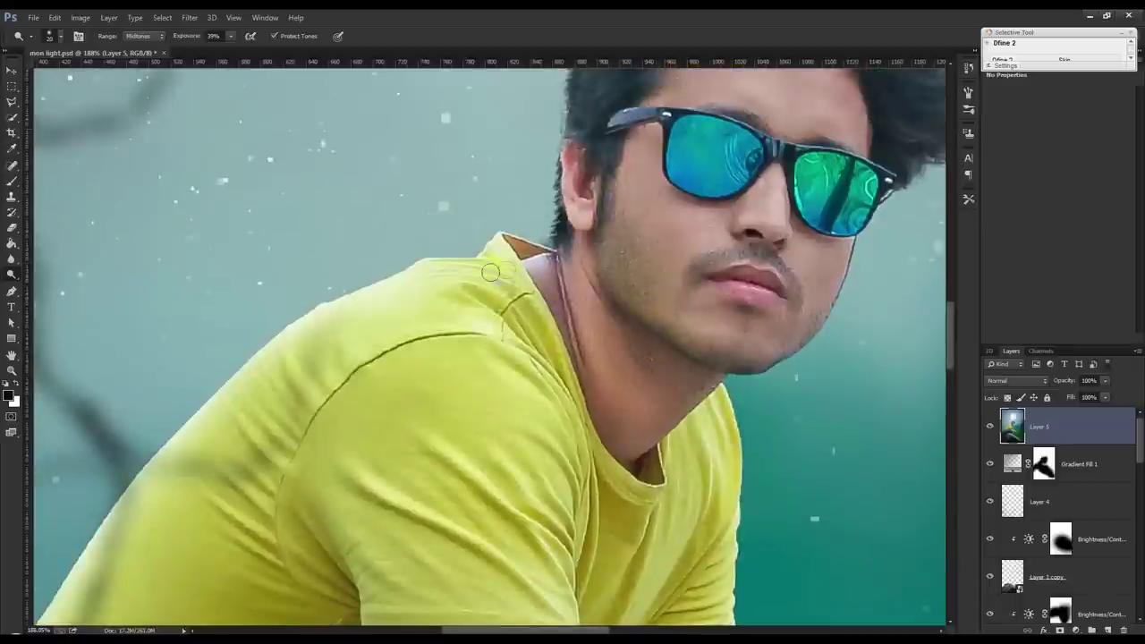
mouse_move(489, 243)
left_mouse_down()
mouse_move(394, 276)
mouse_move(474, 273)
left_mouse_up()
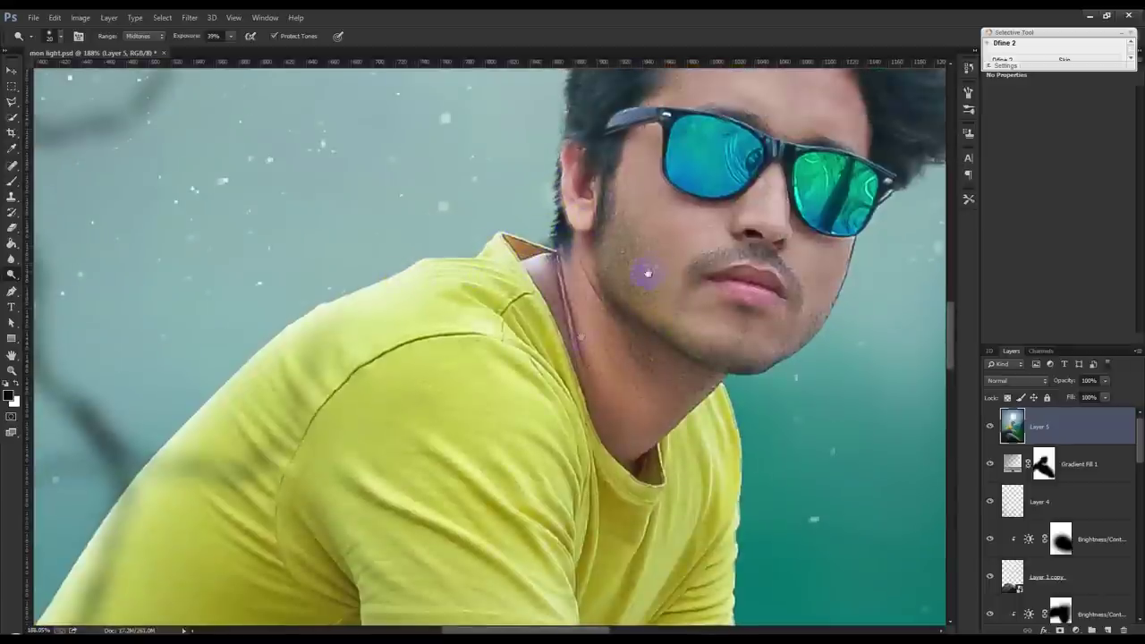
left_click_drag(647, 273, 591, 362)
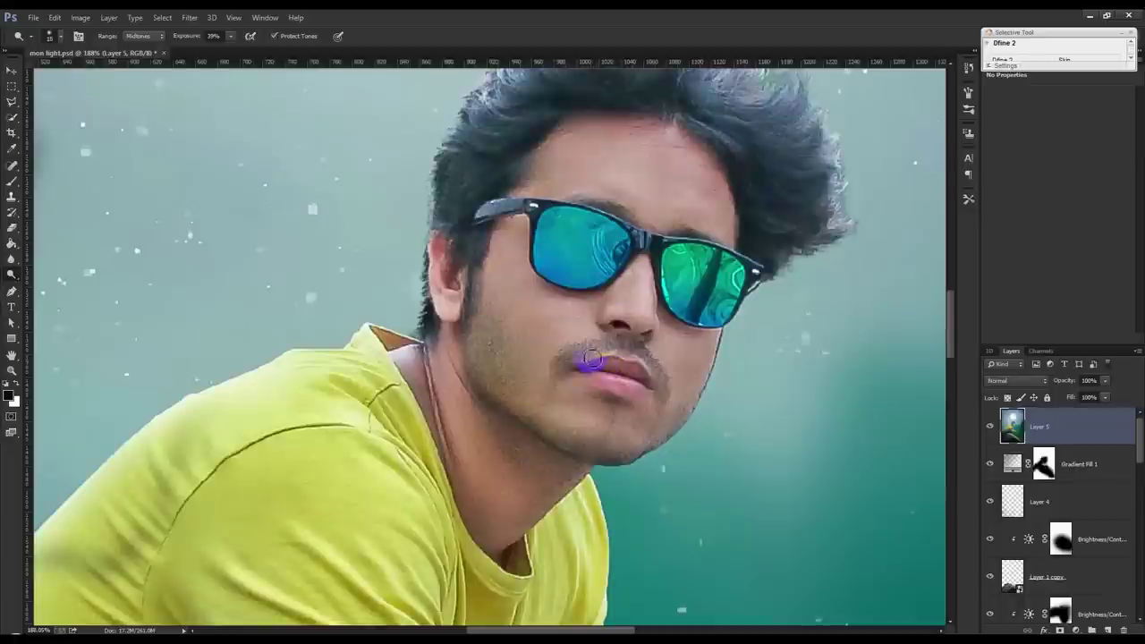
left_click(214, 36)
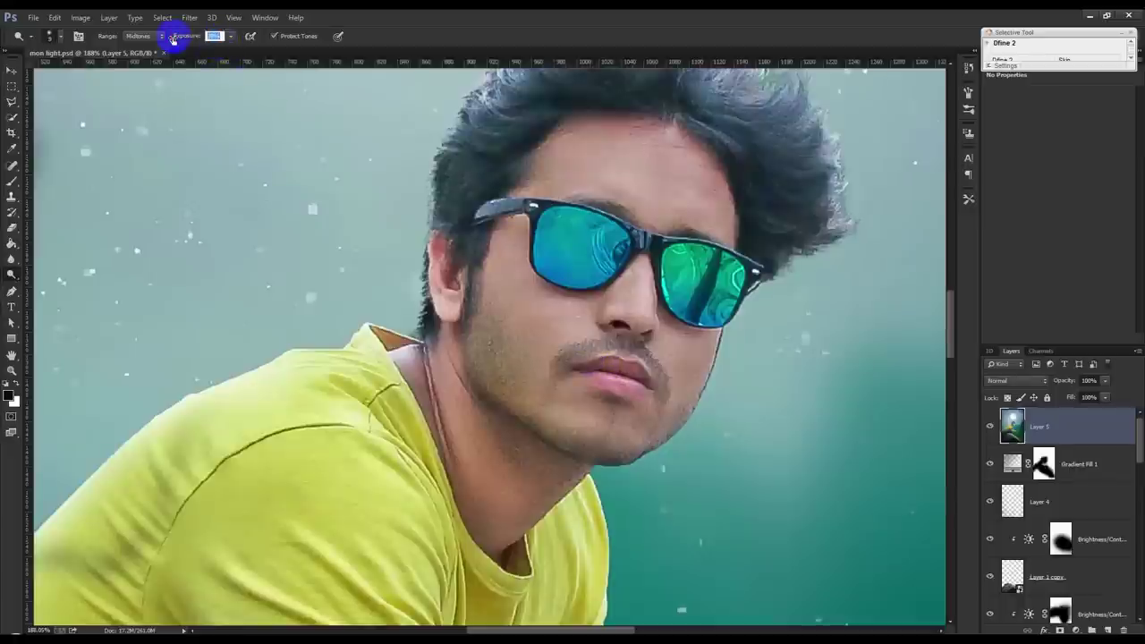
Lower the Dodge tool exposure to 10% and zoom in on the face
type("10")
key("Return")
scroll(557, 265, "up", 2)
scroll(626, 421, "up", 2)
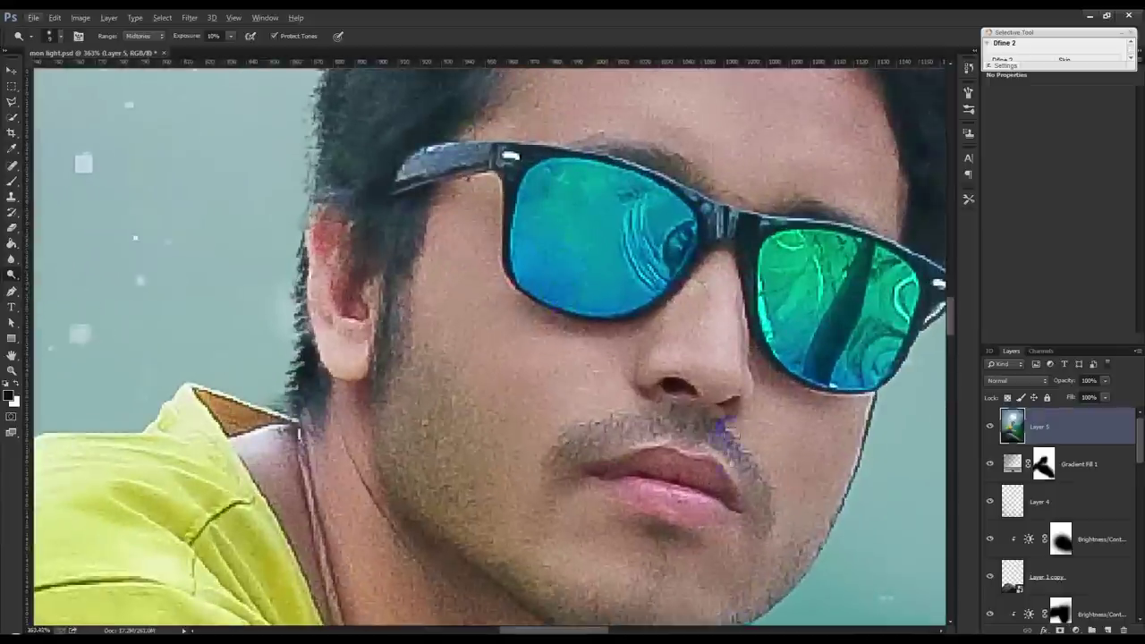
scroll(631, 320, "up", 2)
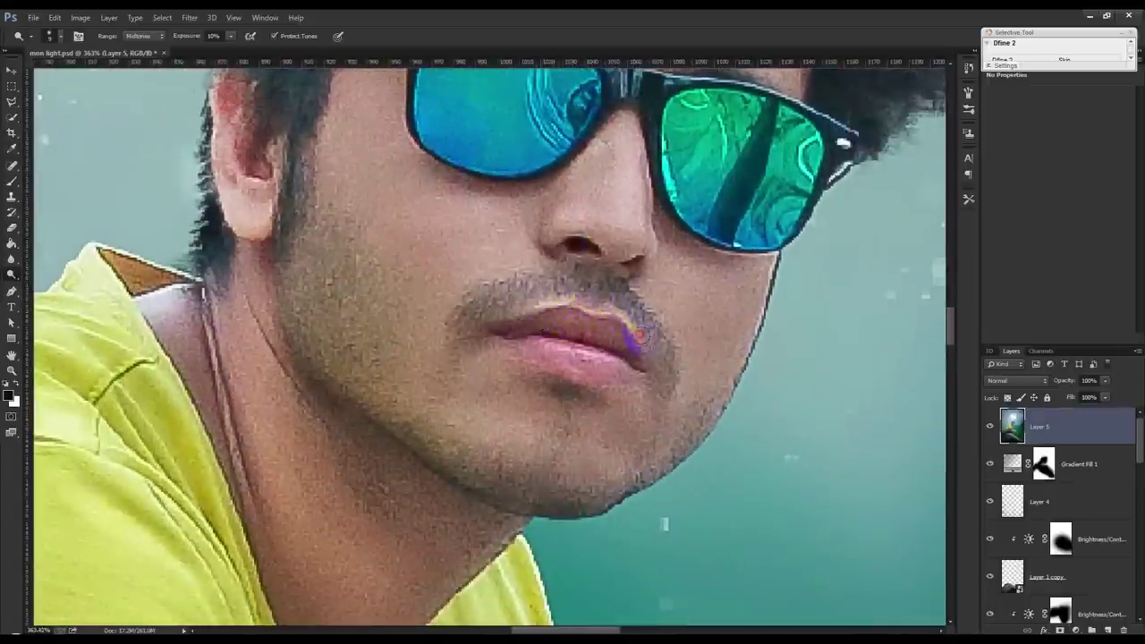
Lightly dodge the lower lip, the ear and the neck beside the collar
left_click_drag(537, 350, 622, 360)
left_click_drag(244, 225, 219, 160)
left_click_drag(192, 296, 140, 293)
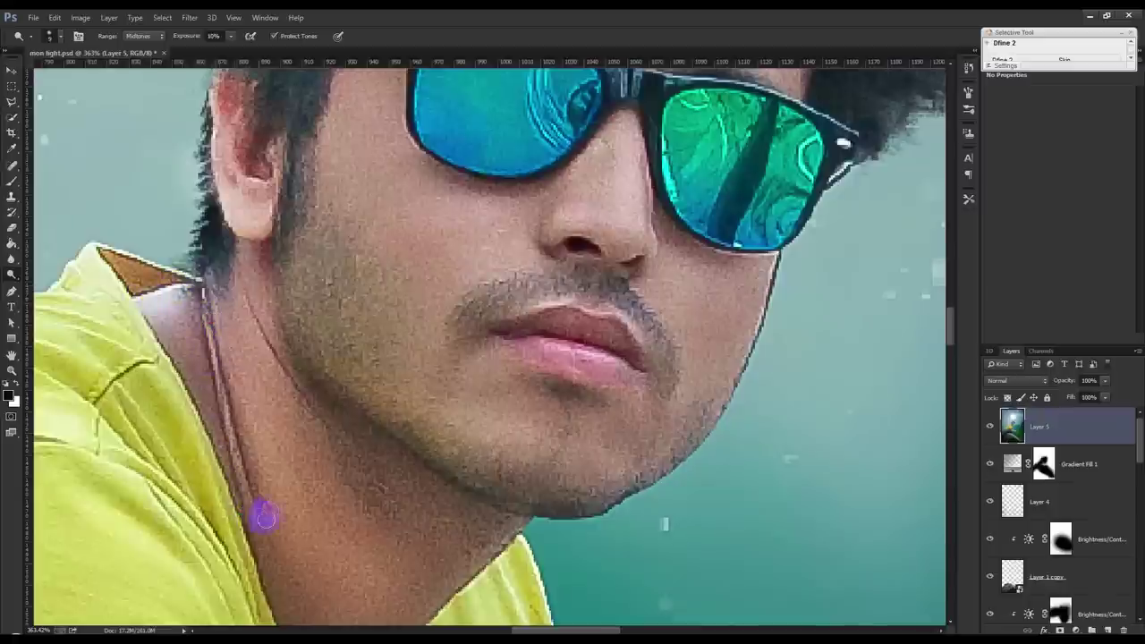
scroll(287, 553, "down", 1)
scroll(283, 541, "down", 6)
scroll(281, 535, "down", 4)
scroll(280, 528, "down", 4)
scroll(450, 511, "up", 2)
scroll(450, 511, "up", 1)
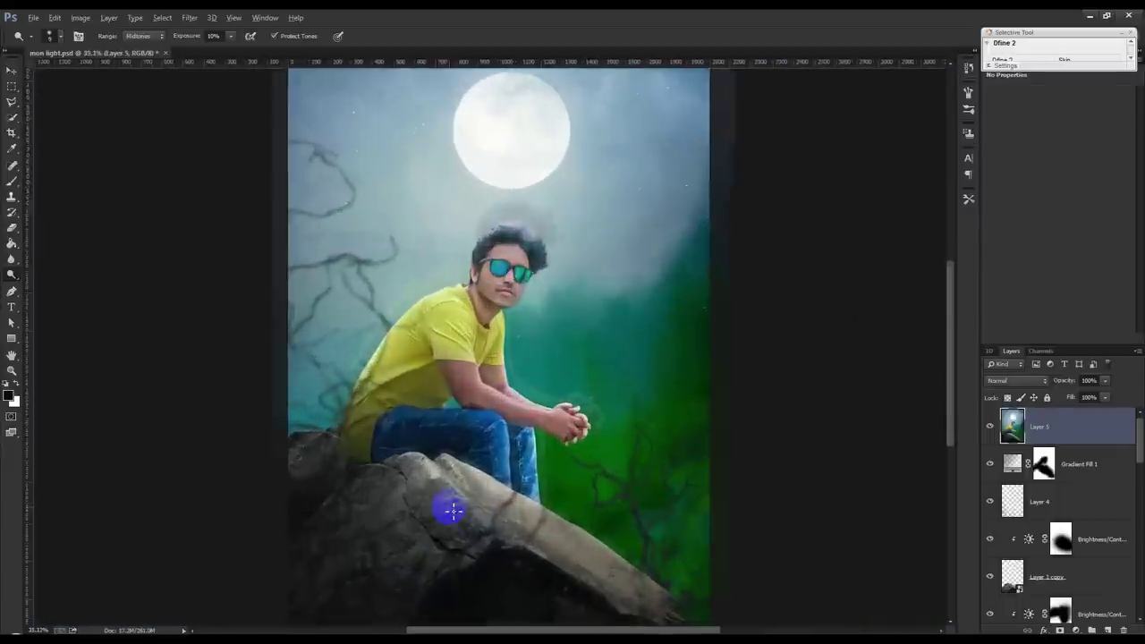
scroll(450, 511, "up", 1)
scroll(490, 259, "down", 1)
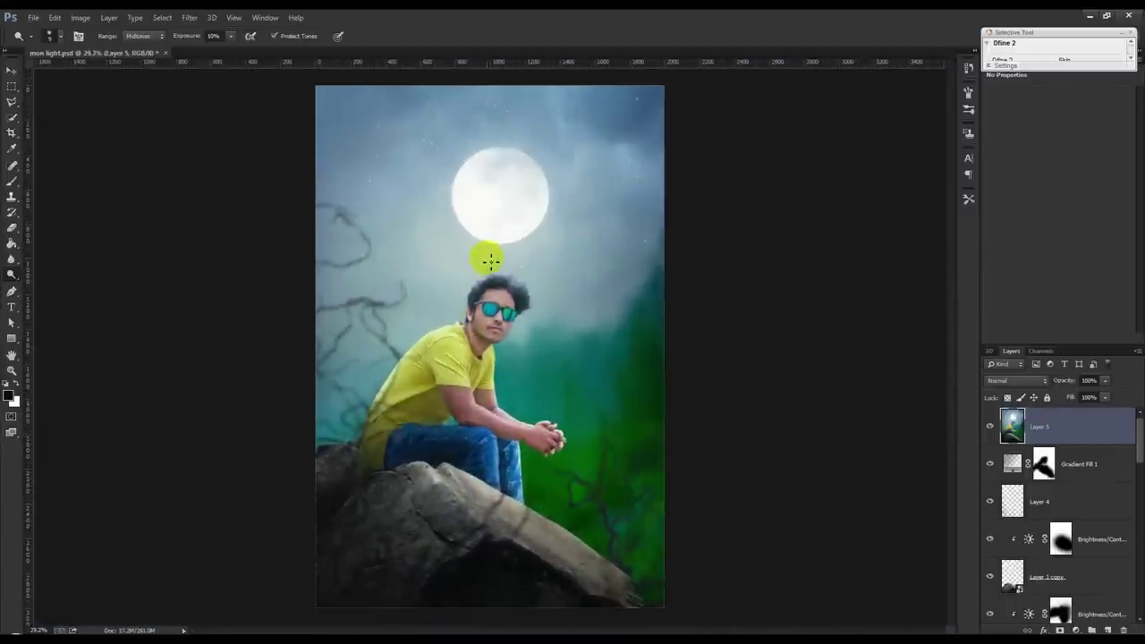